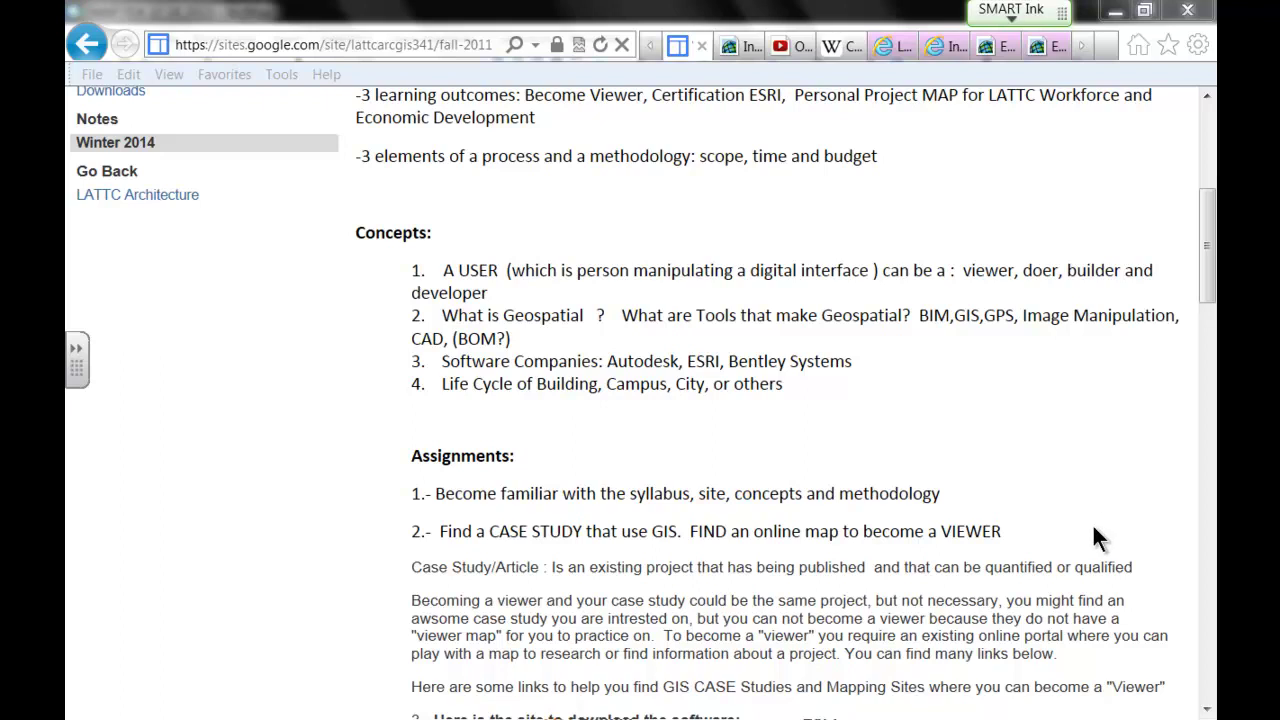
Scroll the notes page past the GIS link list down to the January 8th Notes learning outcomes.
left_click_drag(1209, 280, 1210, 366)
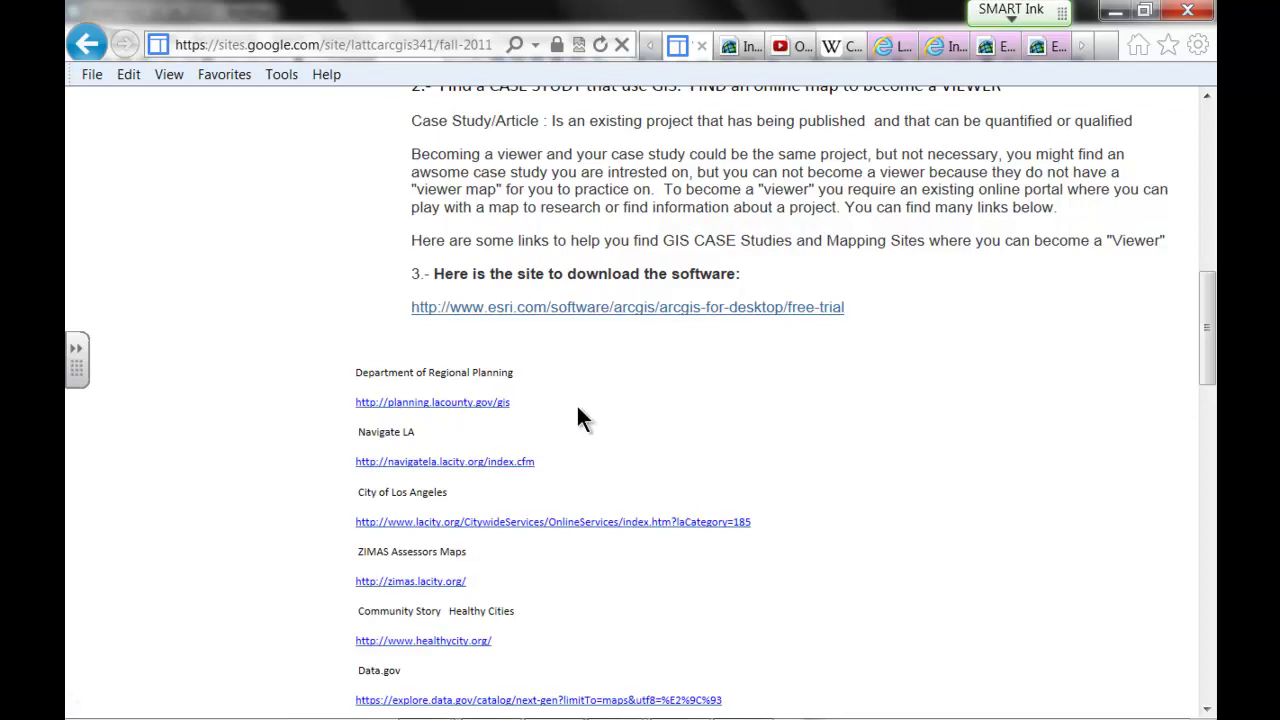
scroll(565, 413, "down", 2)
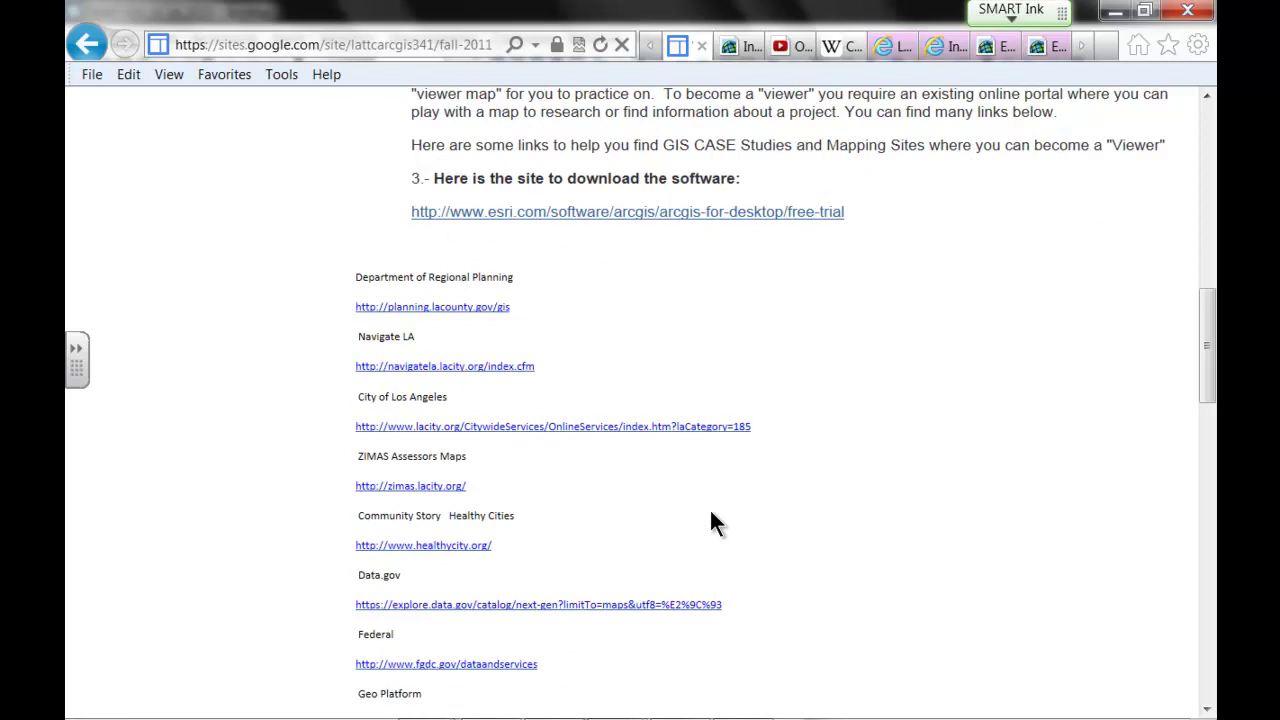
scroll(711, 514, "down", 4)
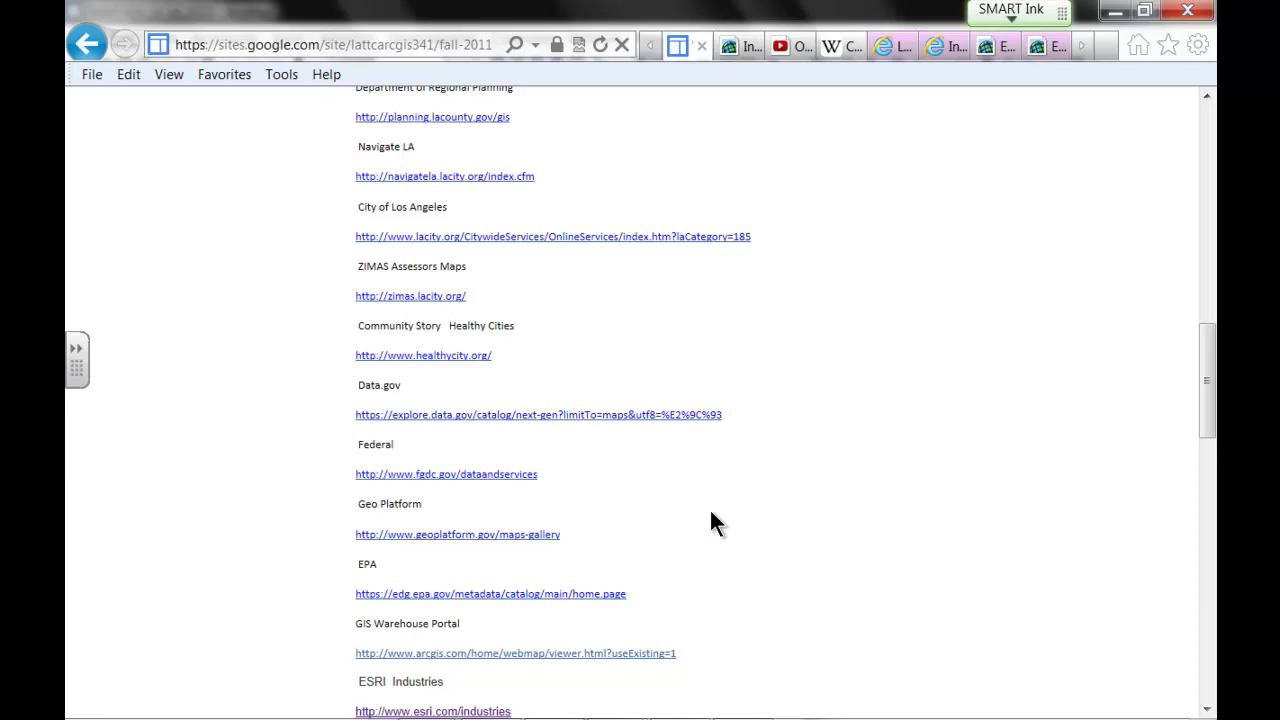
scroll(710, 510, "down", 3)
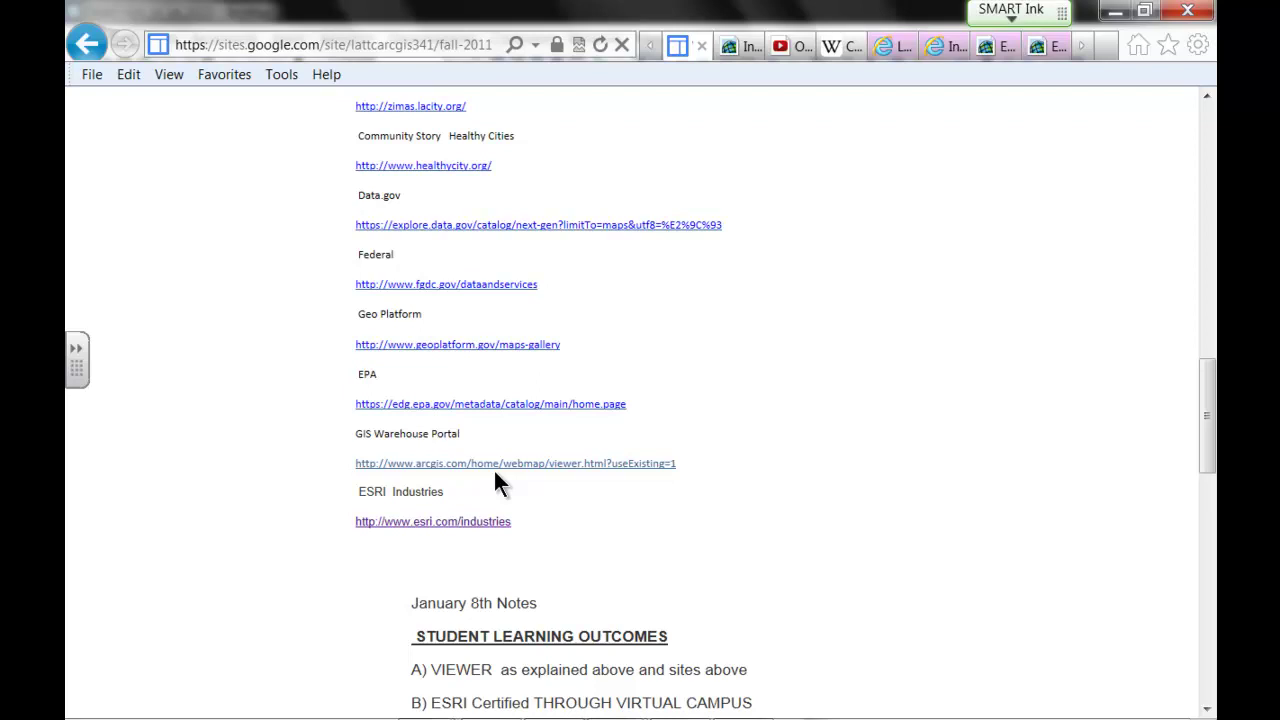
scroll(496, 472, "down", 4)
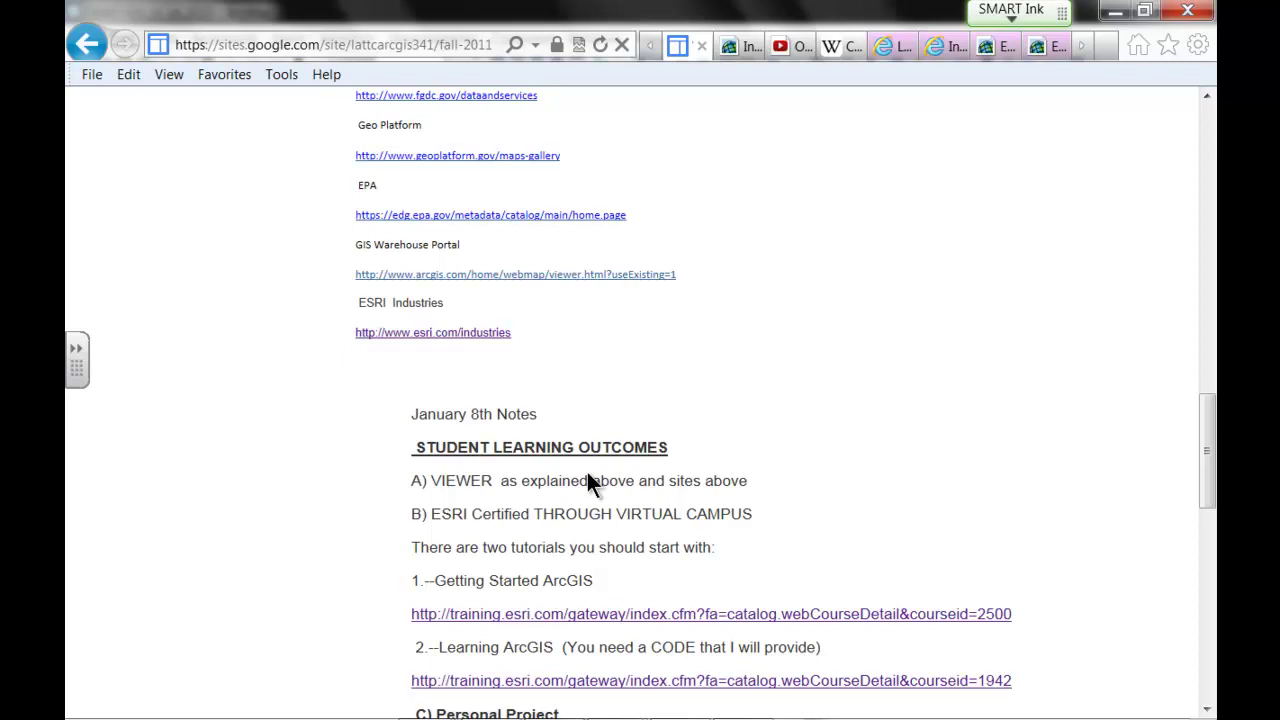
Scroll to the ESRI tutorial links and Personal Project heading, then switch to ArcMap's iMAP FEA map.
scroll(596, 477, "down", 2)
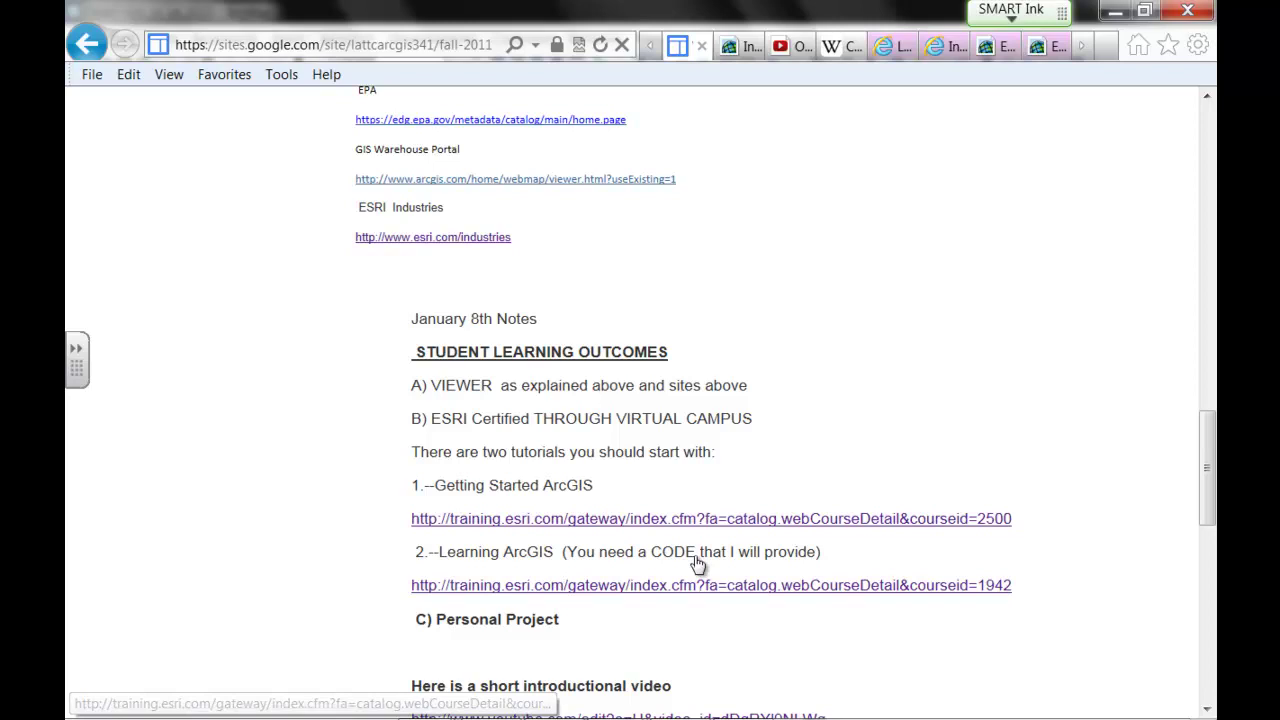
left_click(572, 706)
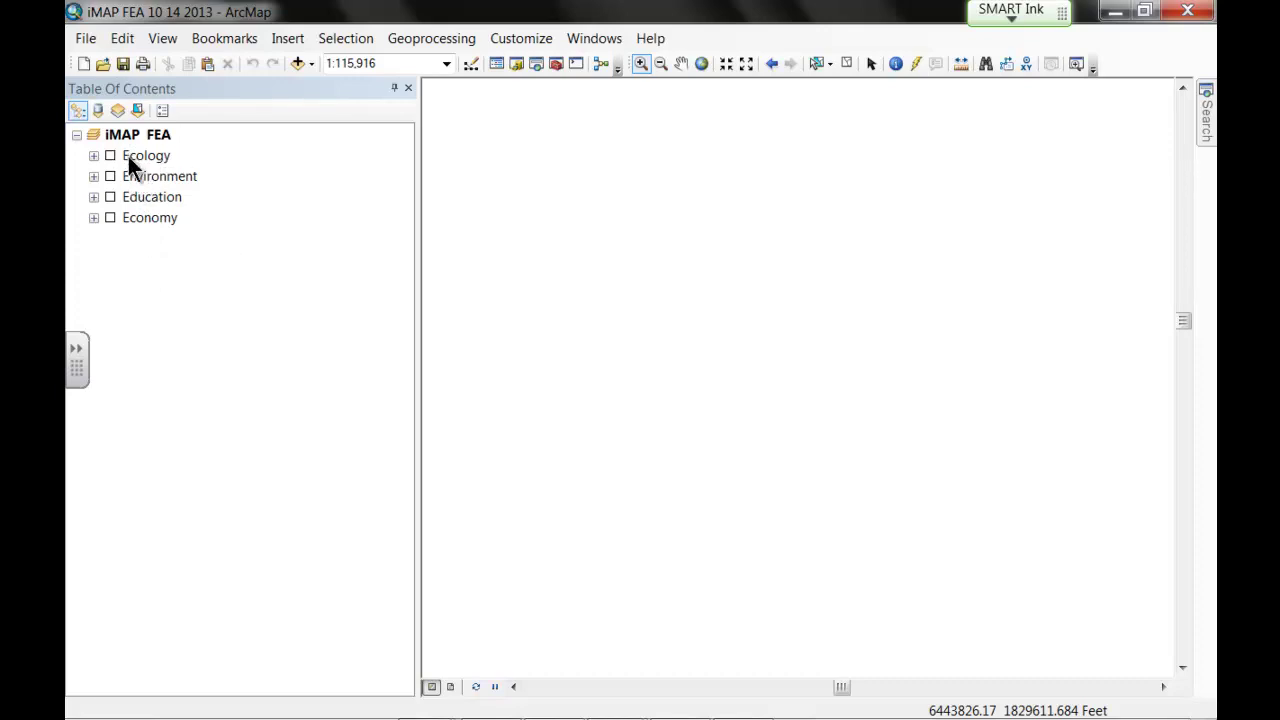
Expand the Environment, Regulating Lines and Los Angeles County groups and turn the Environment layers on.
left_click(93, 176)
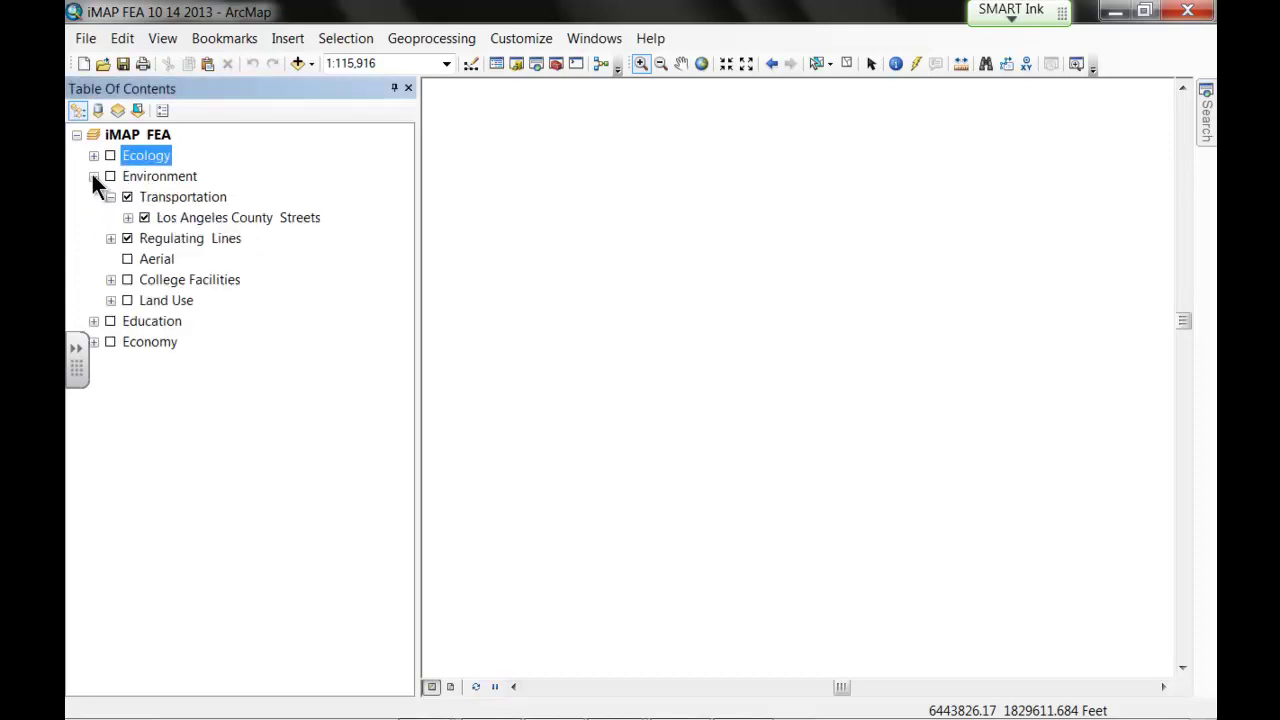
left_click(110, 238)
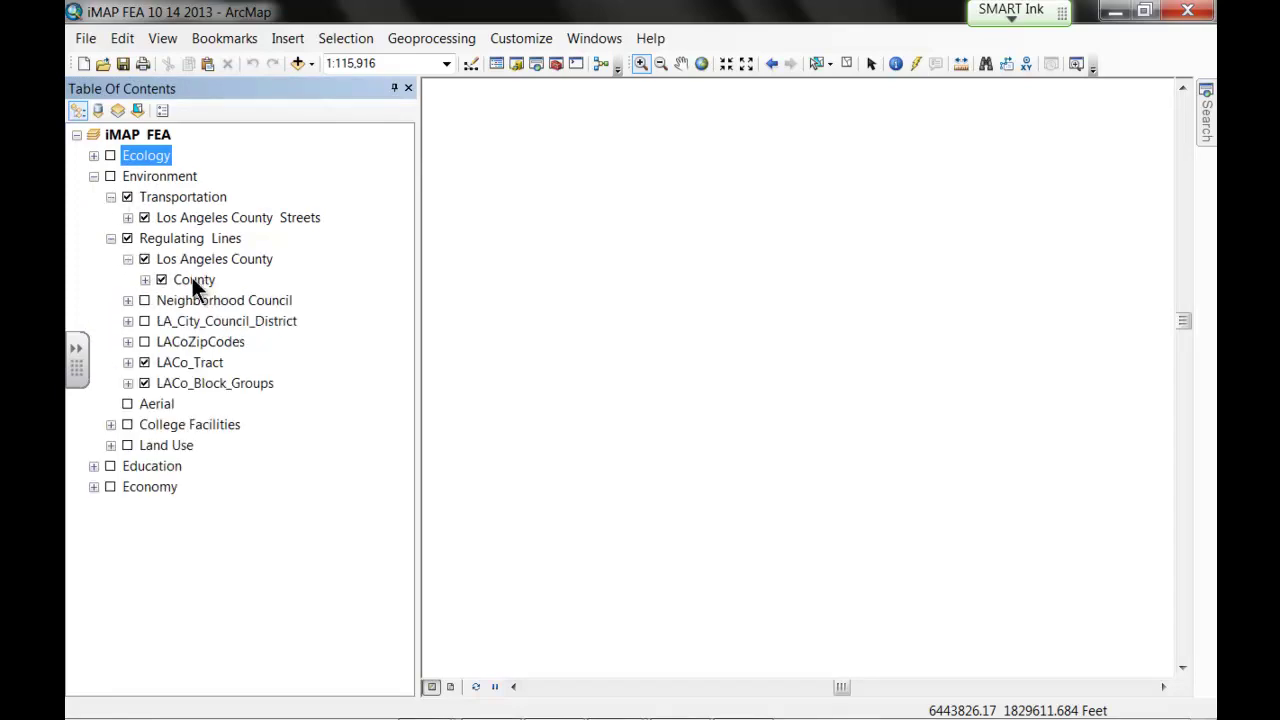
left_click(108, 176)
left_click(109, 175)
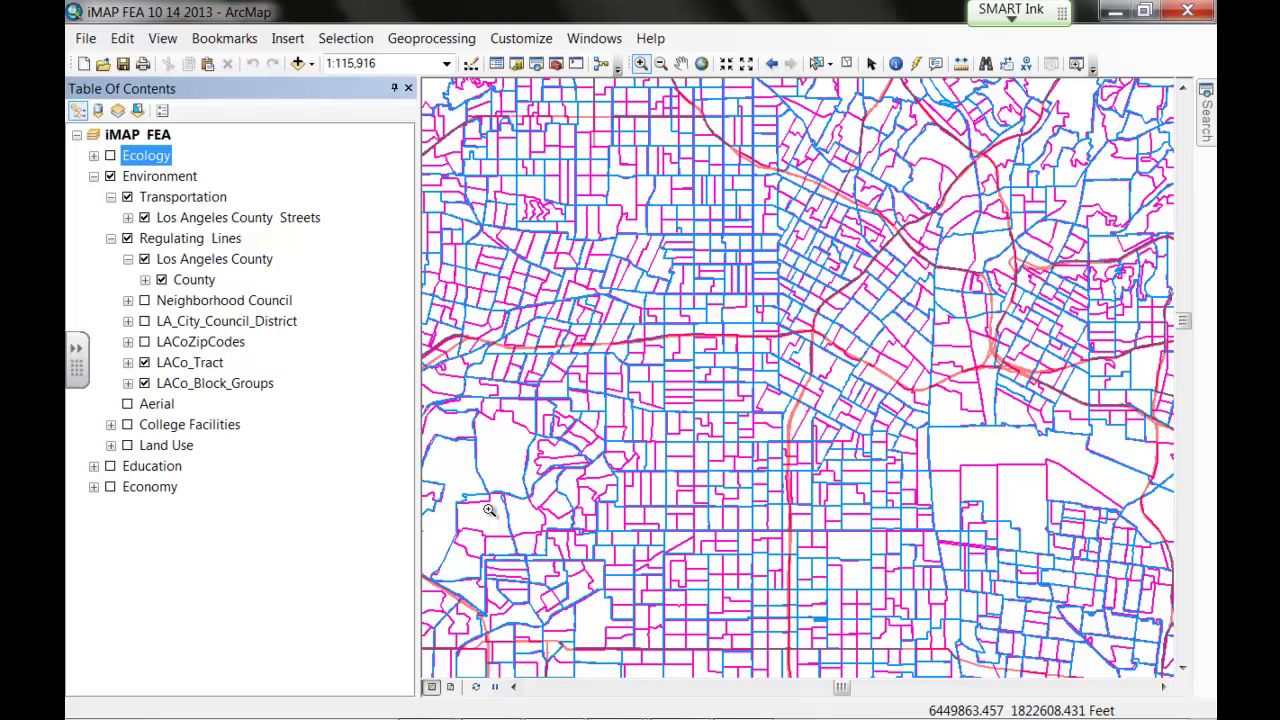
Hide the LACo_Tract and LACo_Block_Groups layers, leaving county streets and outline.
scroll(666, 450, "up", 2)
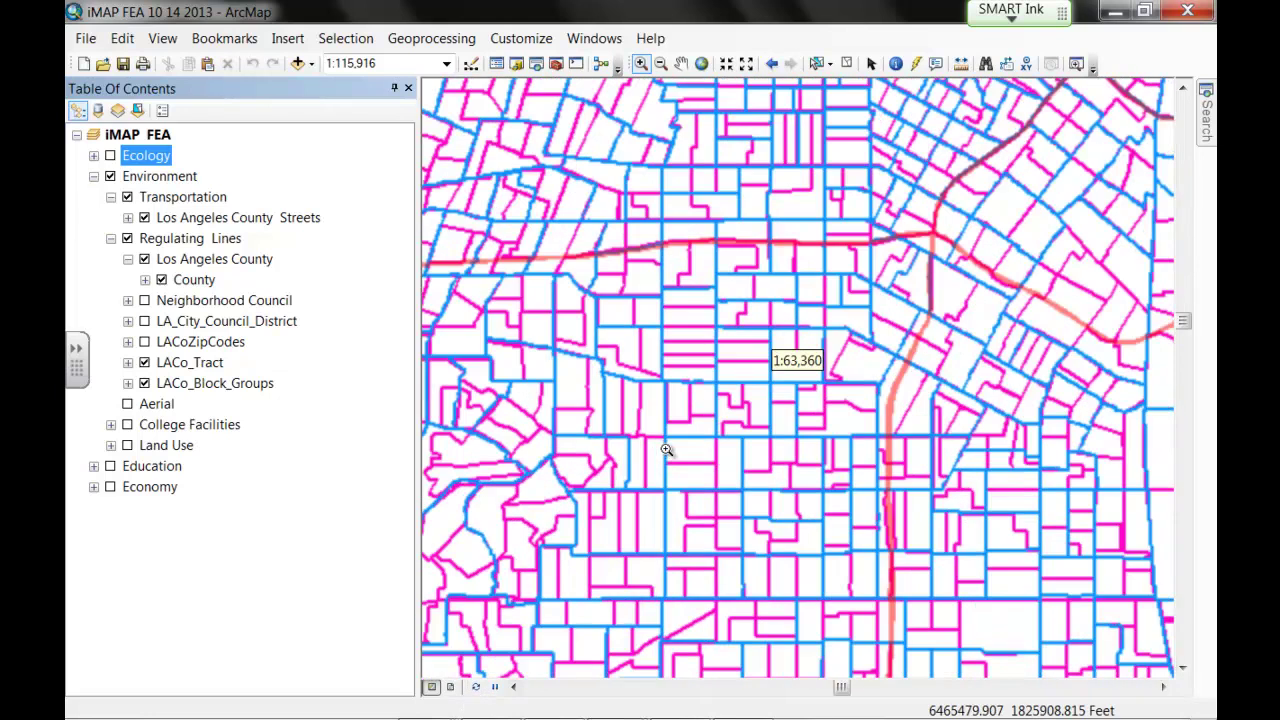
scroll(666, 450, "down", 5)
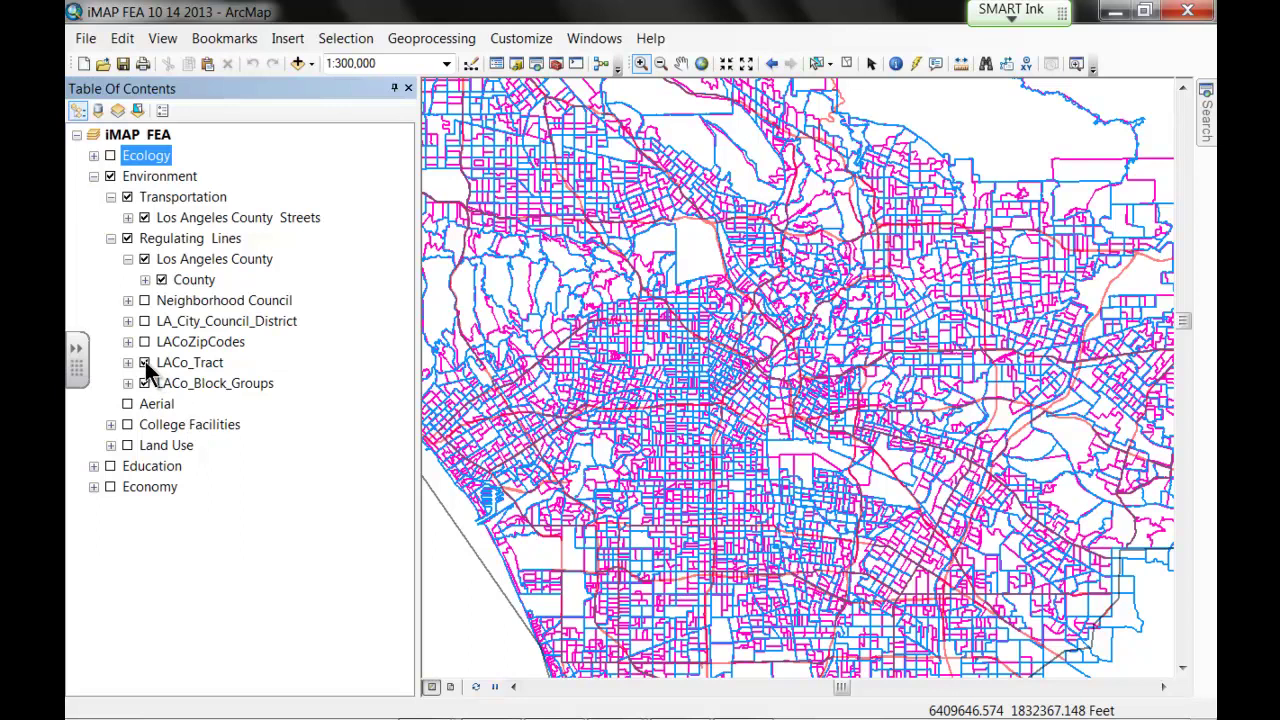
left_click(145, 361)
left_click(145, 362)
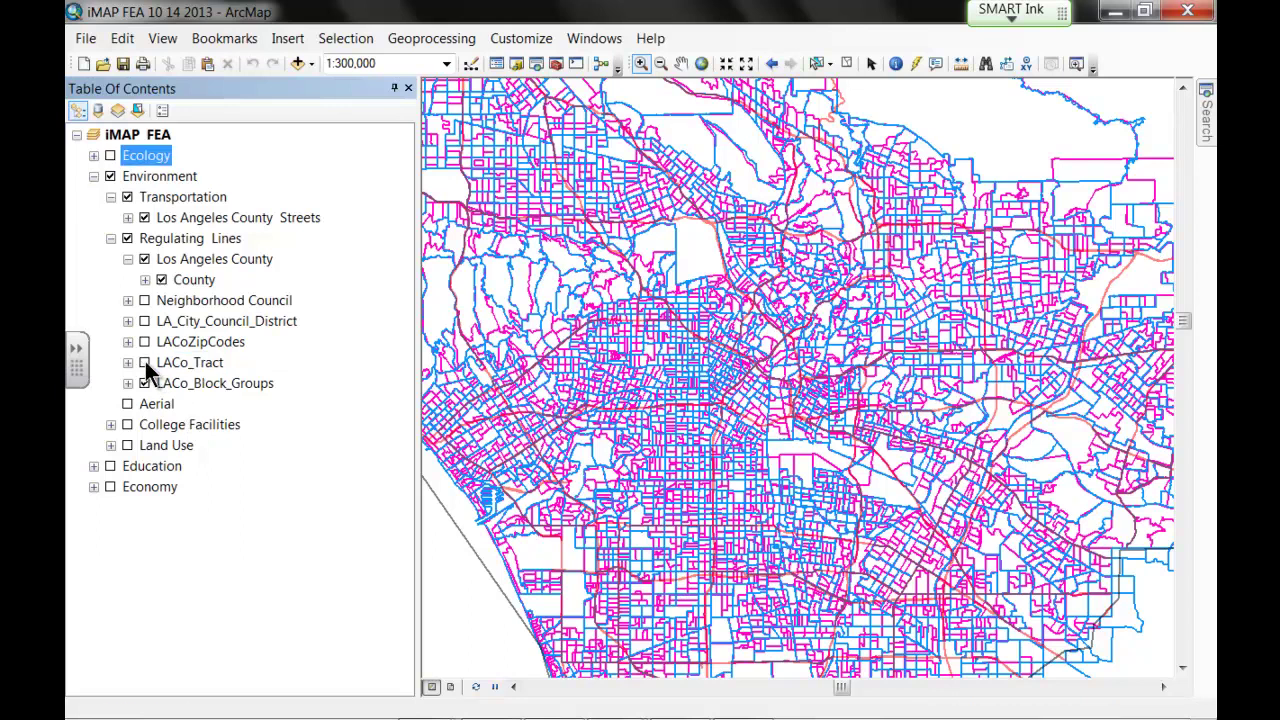
left_click(143, 383)
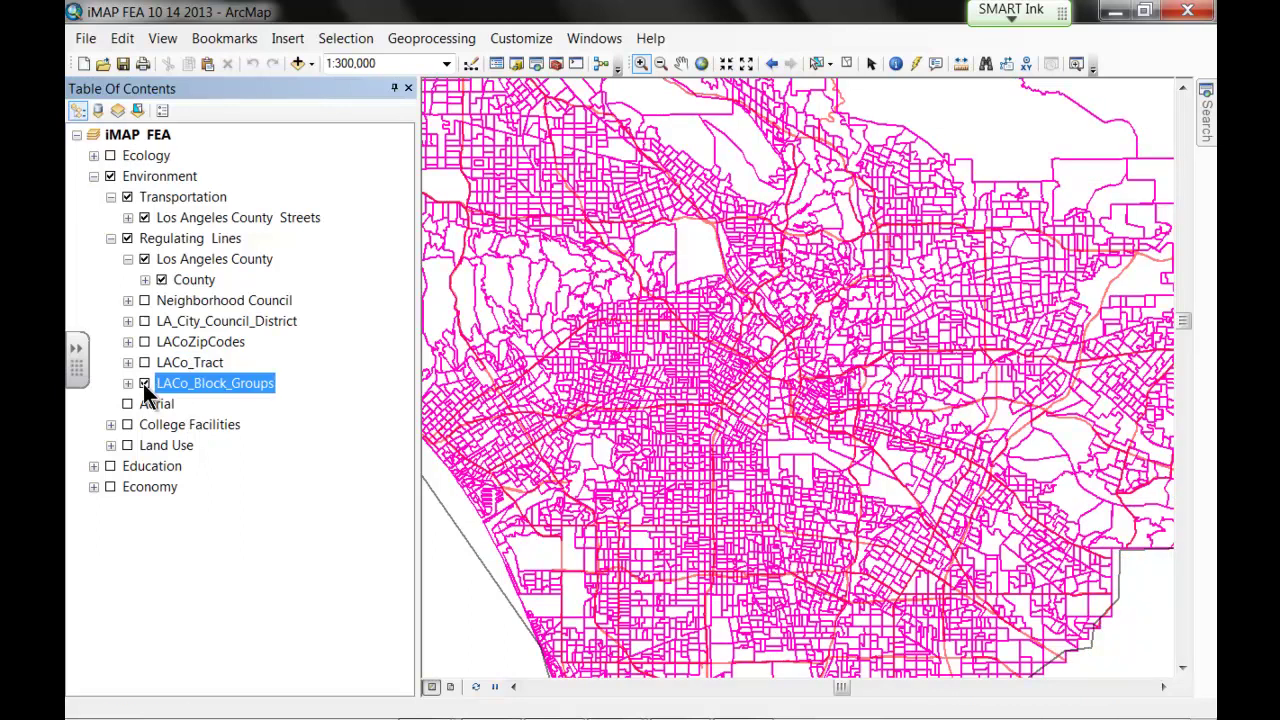
scroll(608, 425, "up", 3)
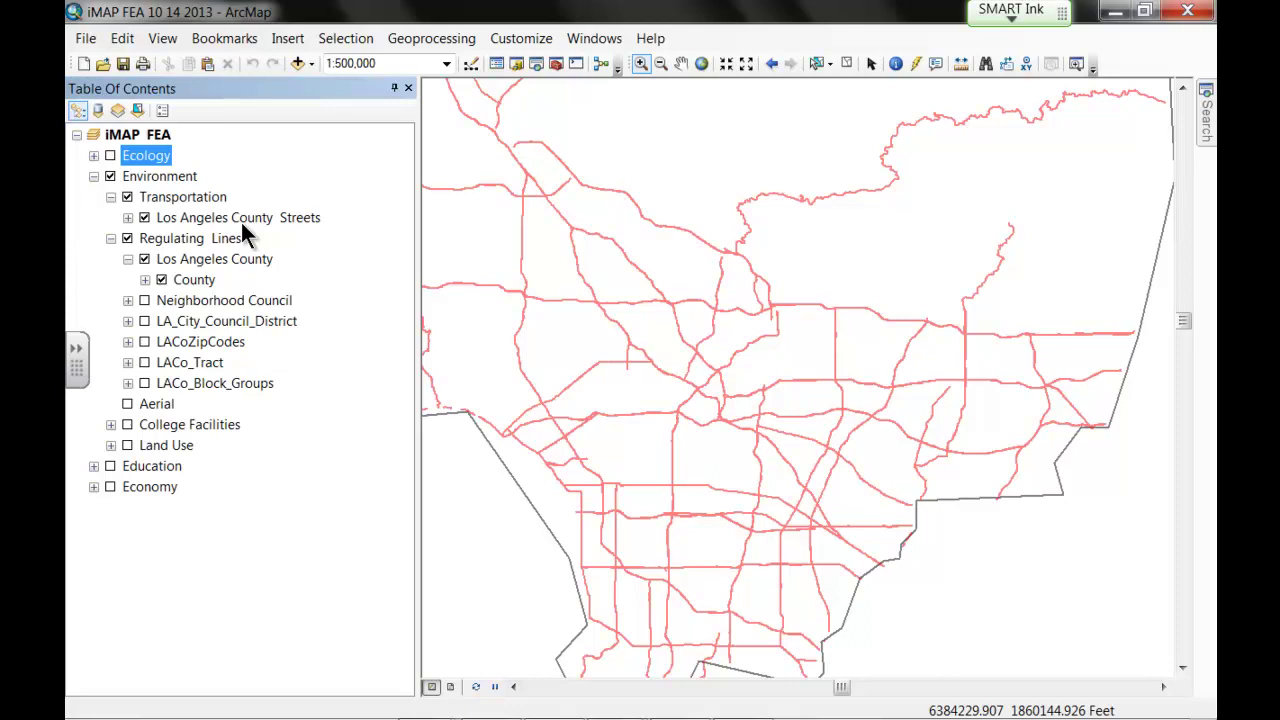
Toggle the Los Angeles County Streets and County boundary layers off and back on.
left_click(143, 217)
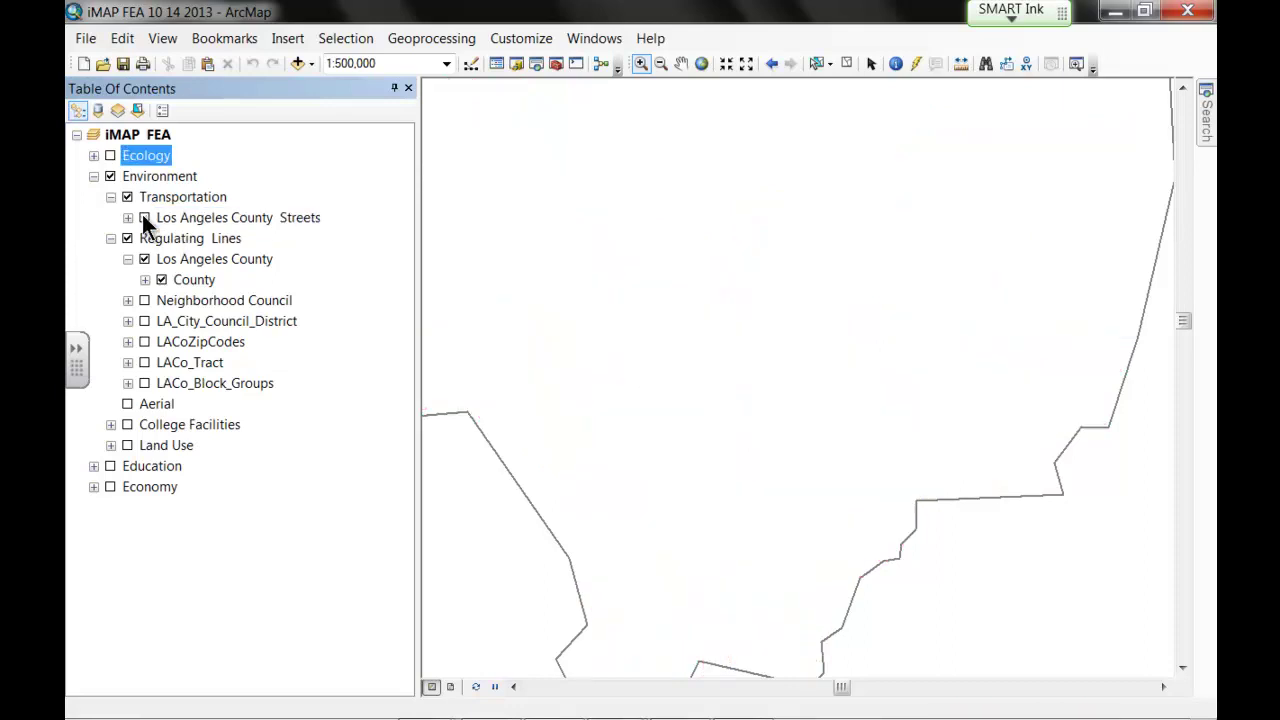
left_click(143, 217)
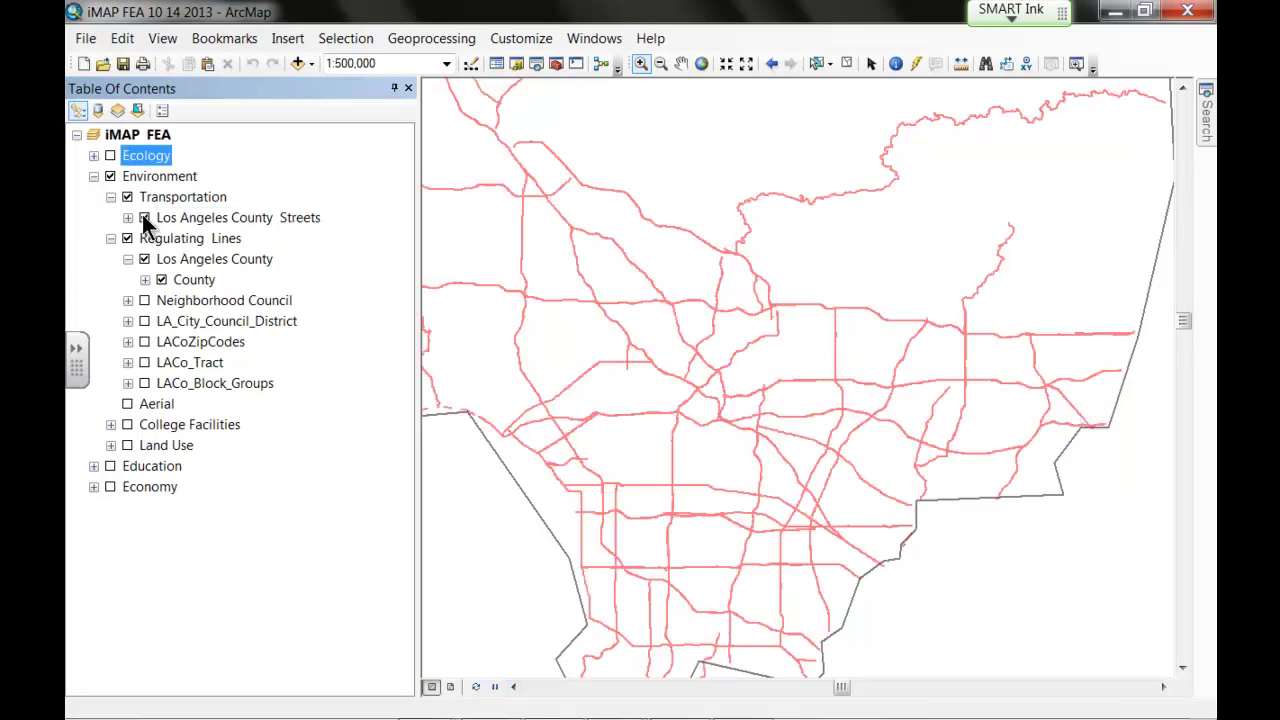
left_click(162, 279)
left_click(162, 279)
scroll(638, 443, "up", 2)
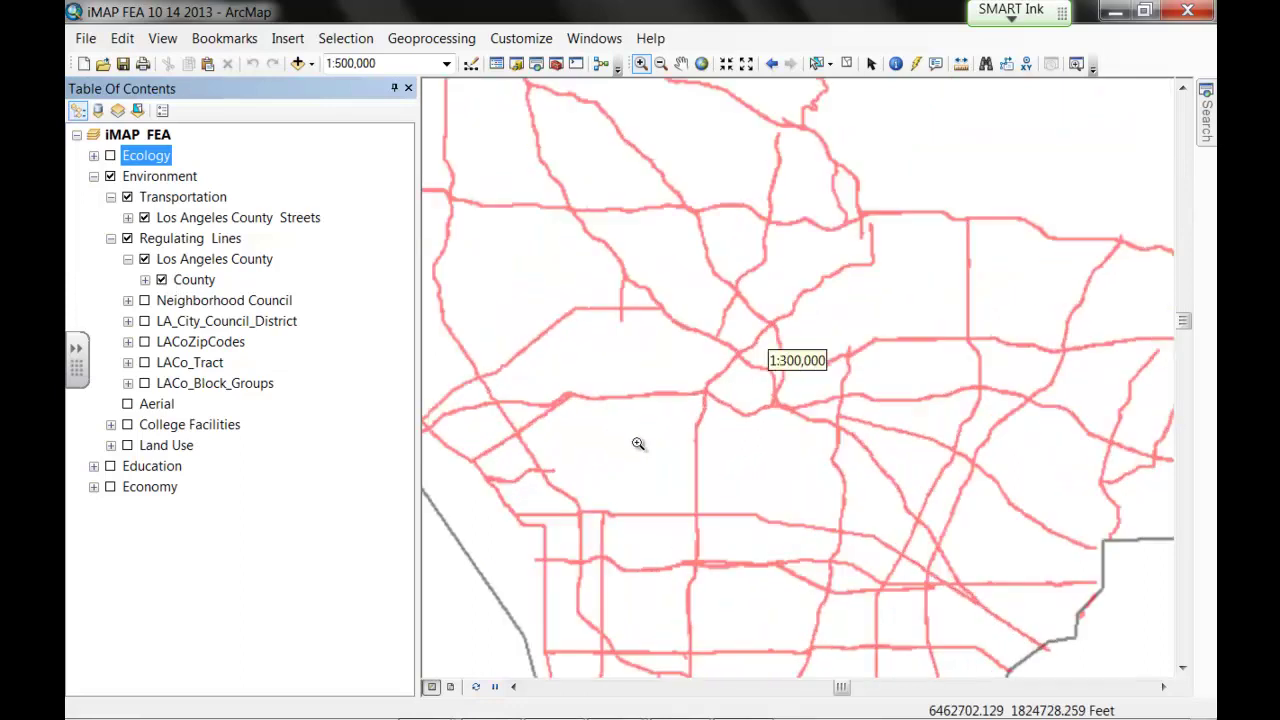
scroll(638, 443, "down", 2)
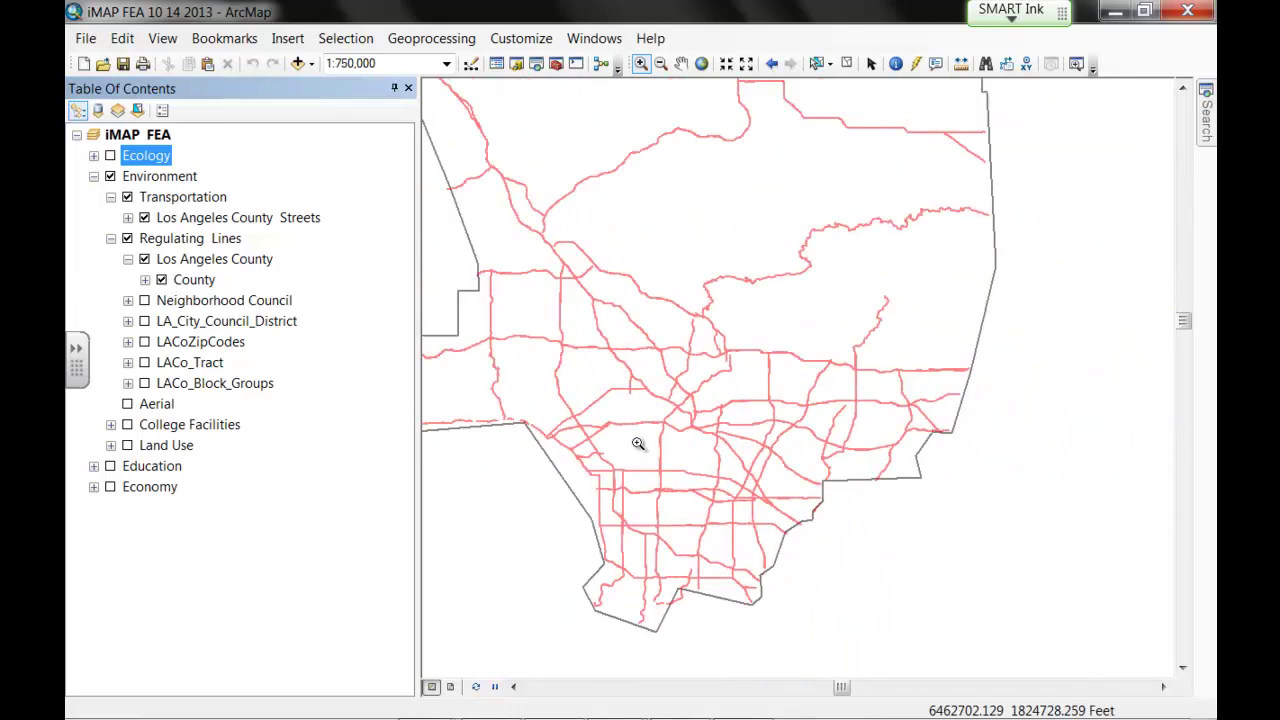
Zoom and pan to fit the whole county at 1:800,000, then collapse the Environment group.
left_click_drag(612, 363, 766, 408)
scroll(690, 456, "down", 3)
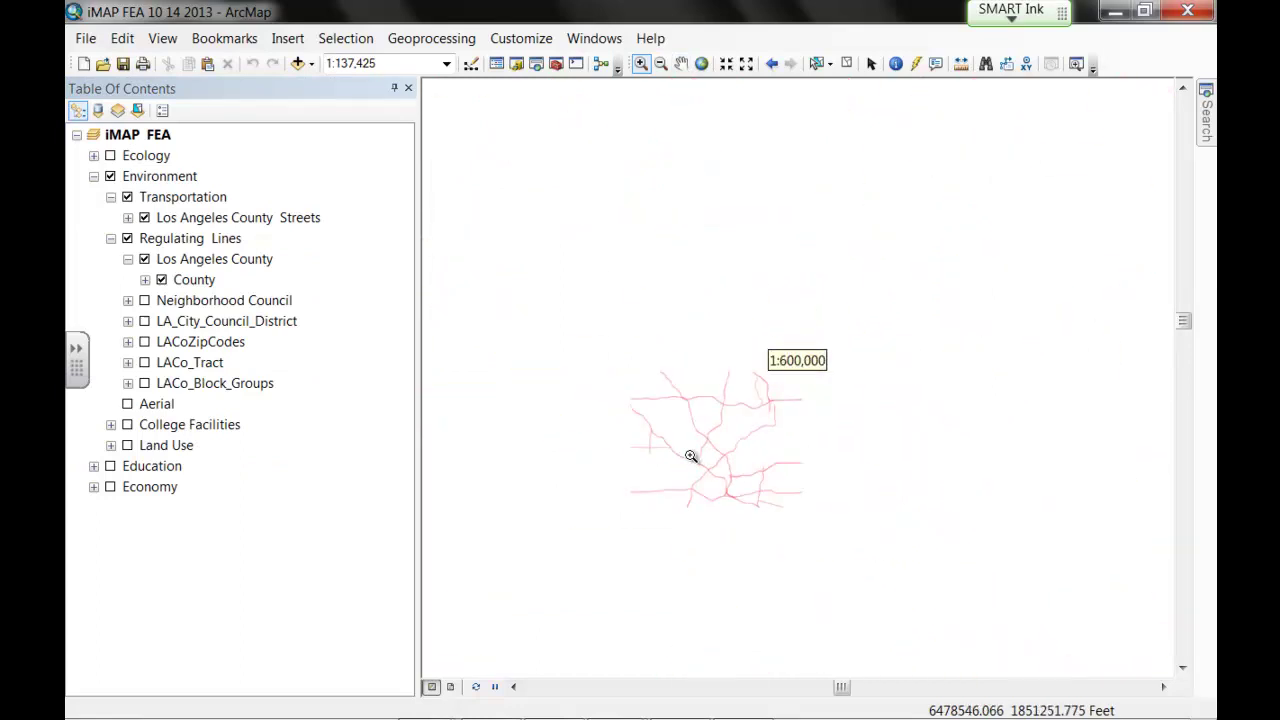
scroll(709, 425, "down", 2)
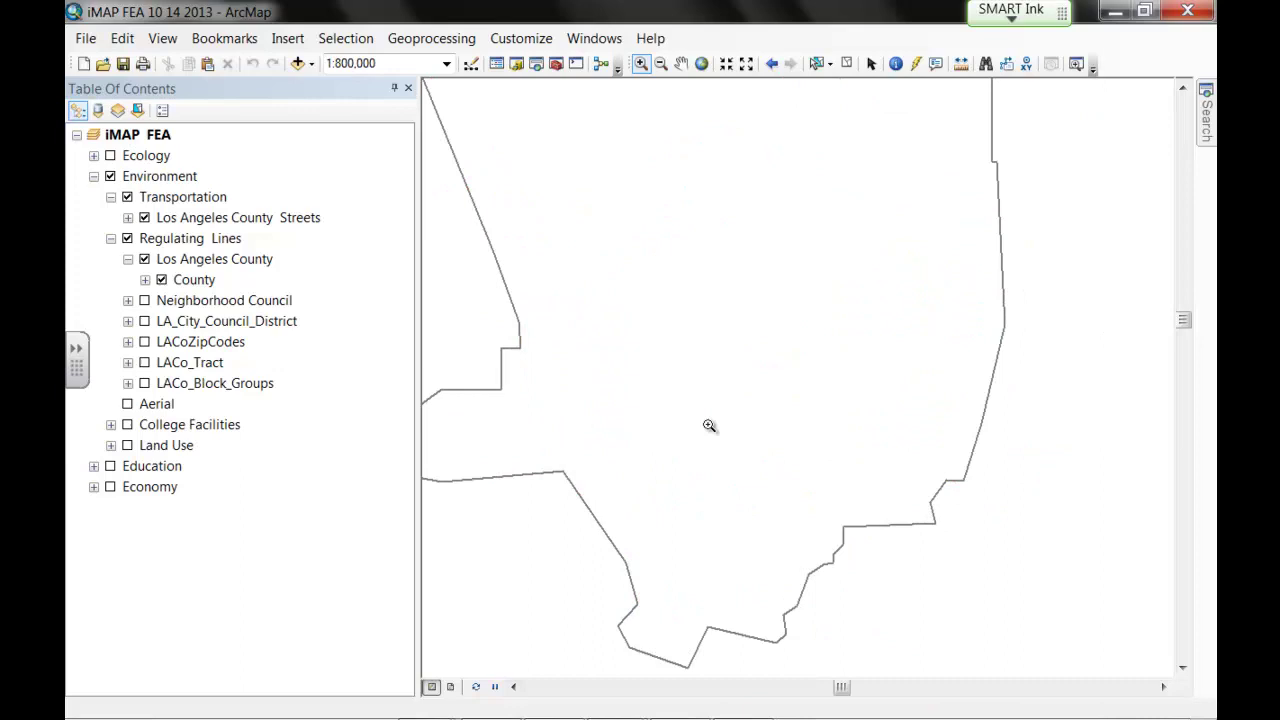
left_click(680, 63)
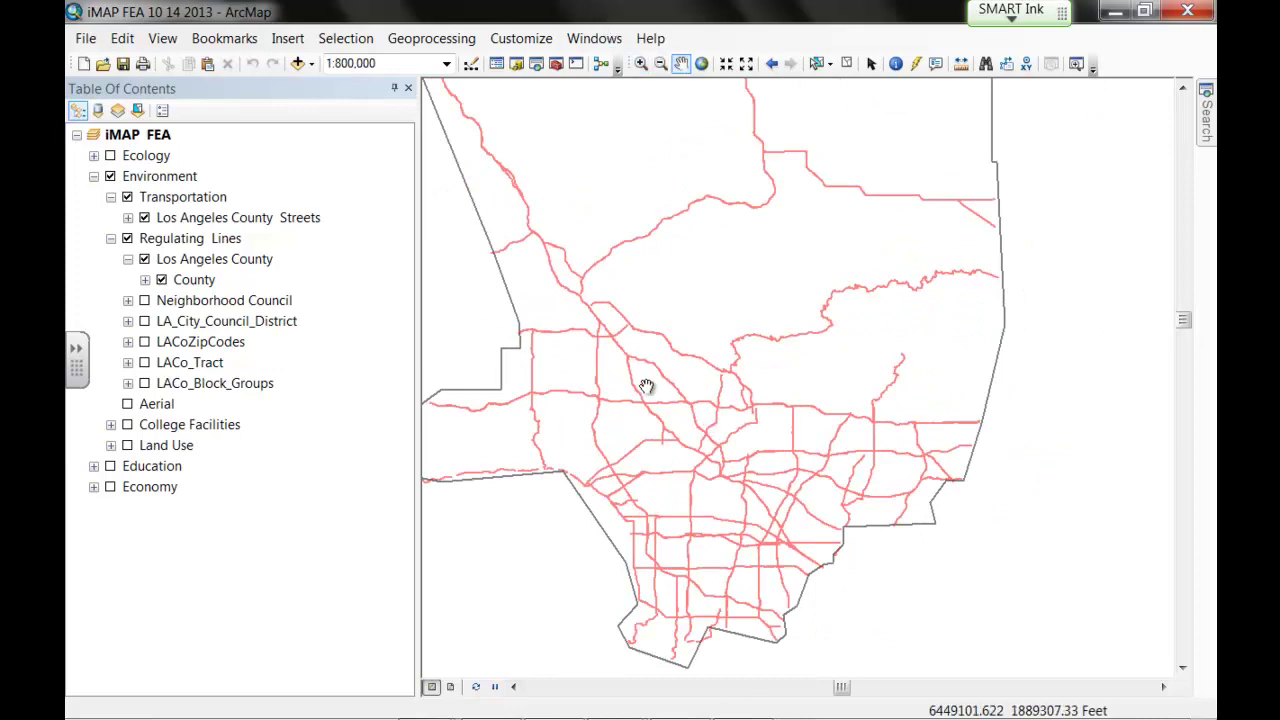
left_click_drag(646, 387, 766, 386)
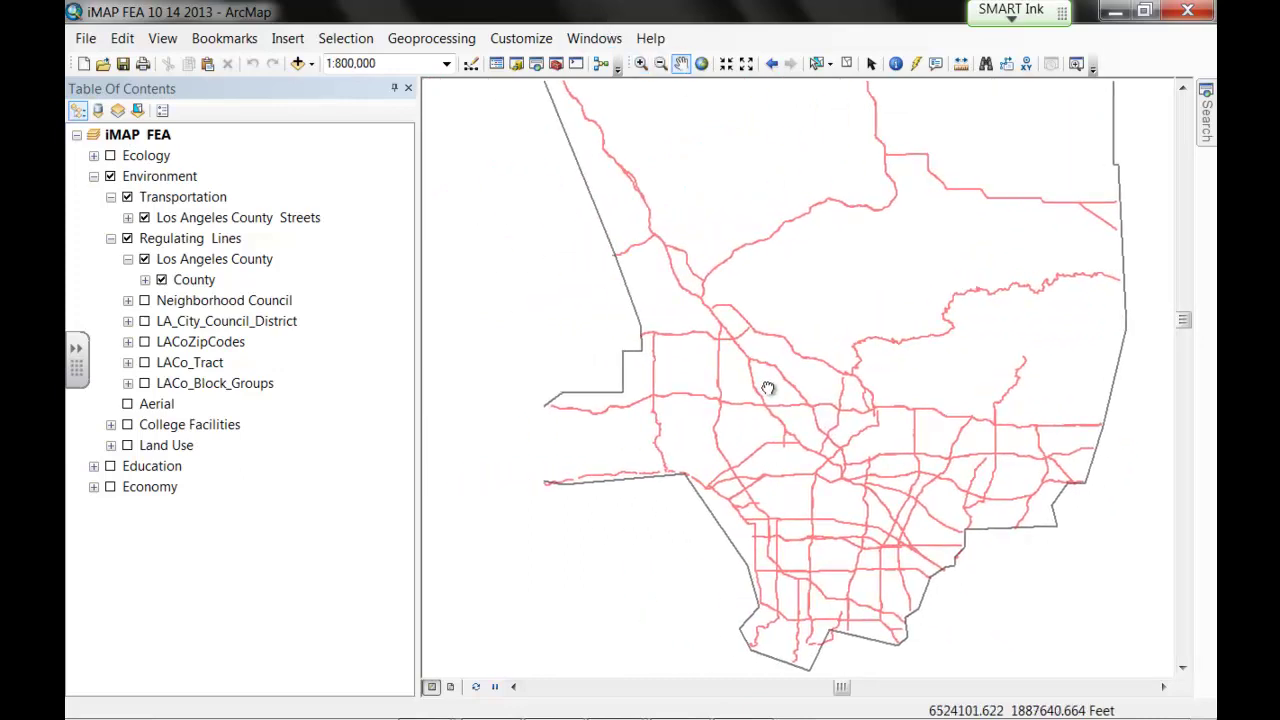
left_click(94, 176)
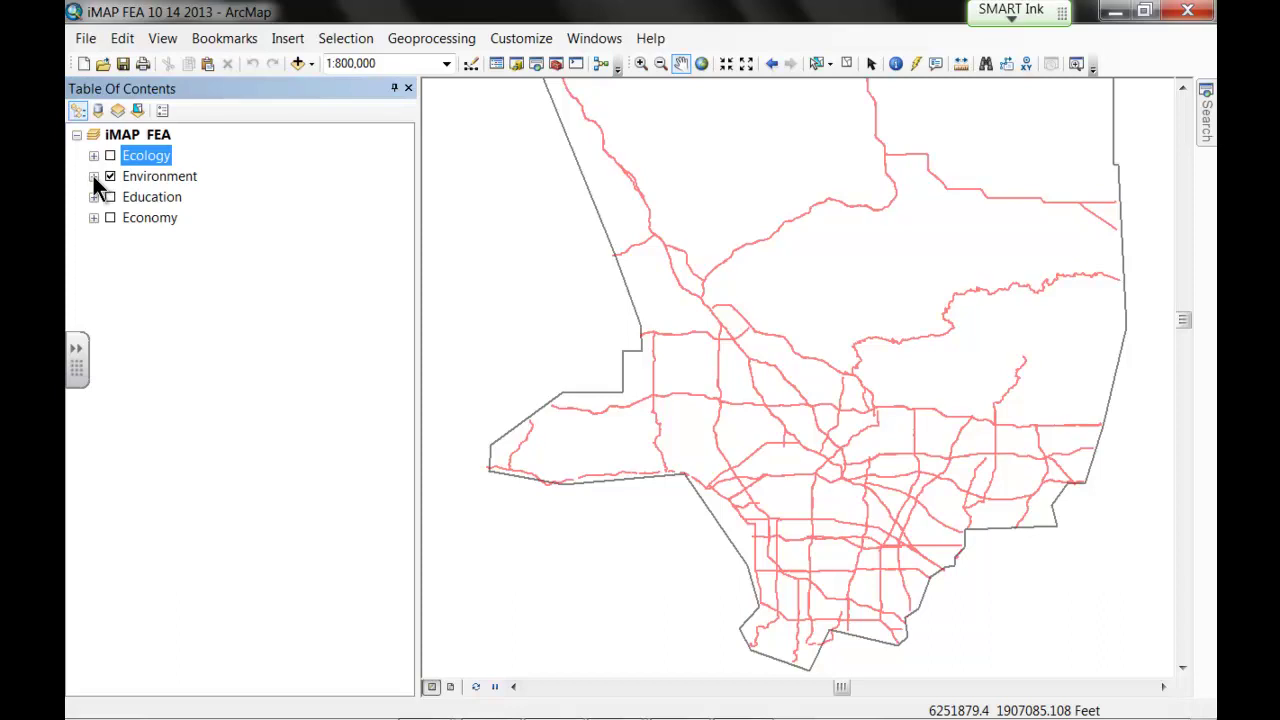
Briefly preview LACoZipCodes and LACo_Block_Groups boundaries, then expand Education to list its four sublayers.
left_click(94, 177)
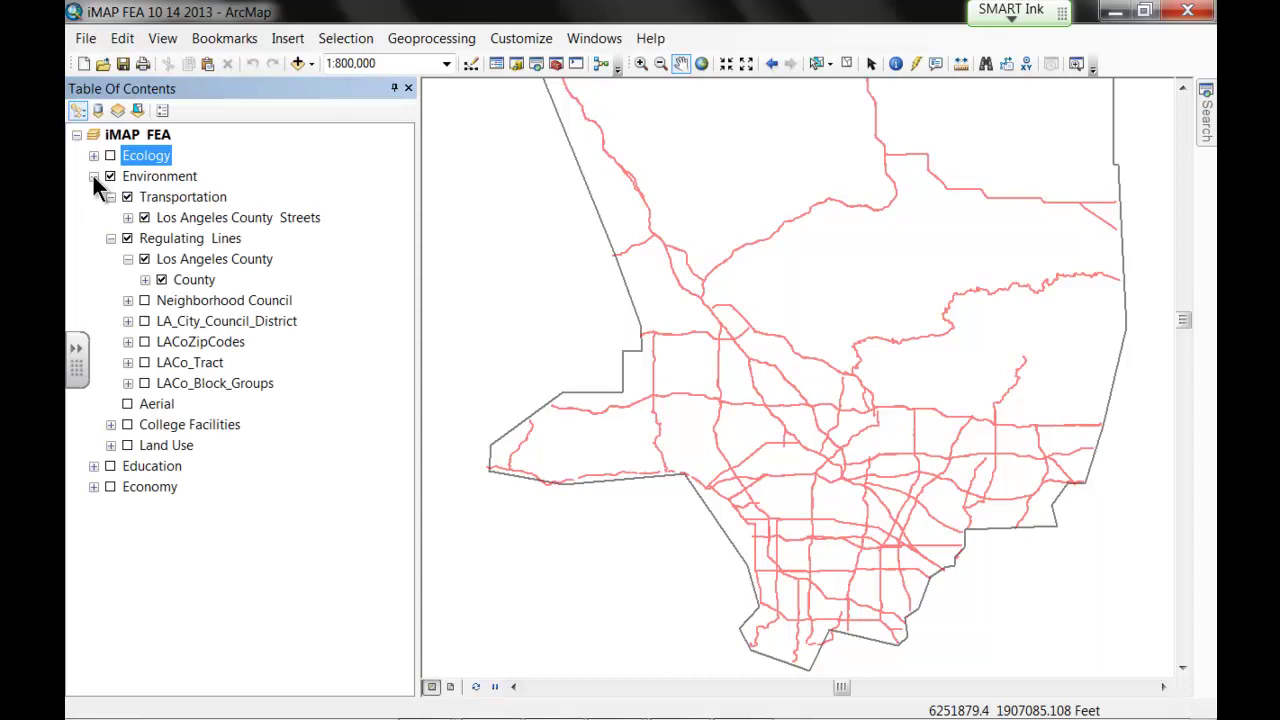
left_click(144, 341)
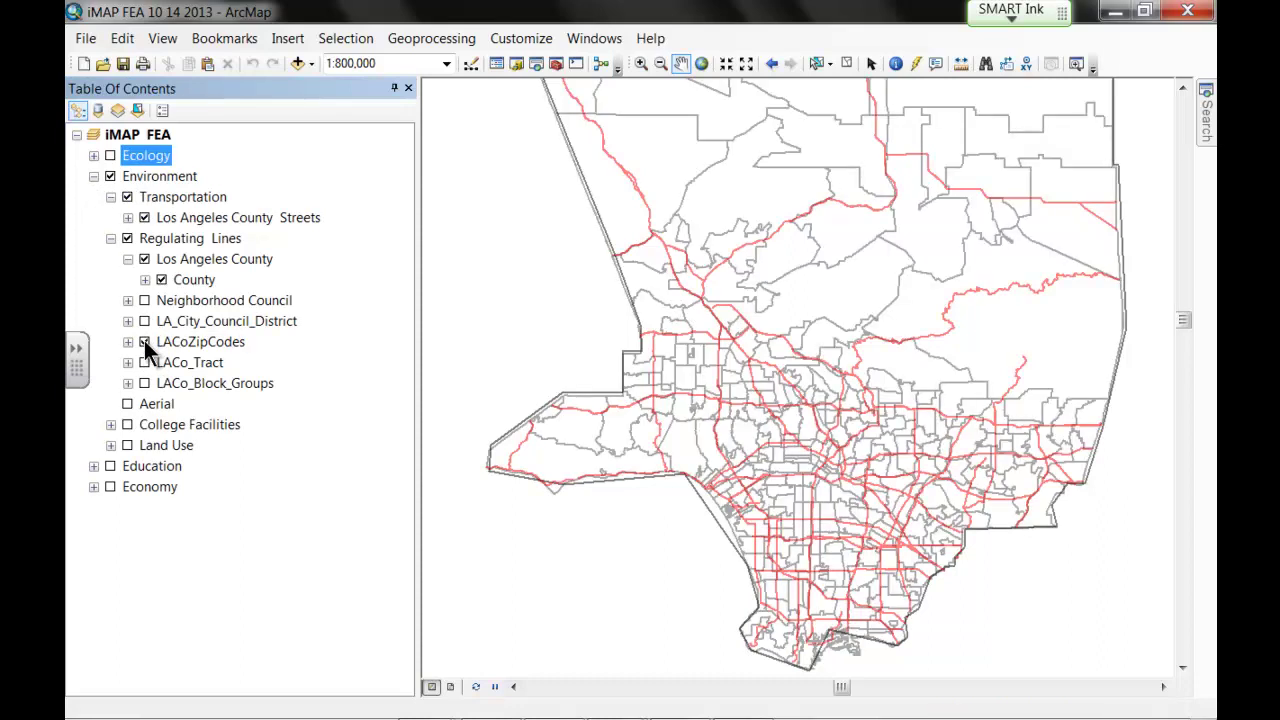
left_click(144, 341)
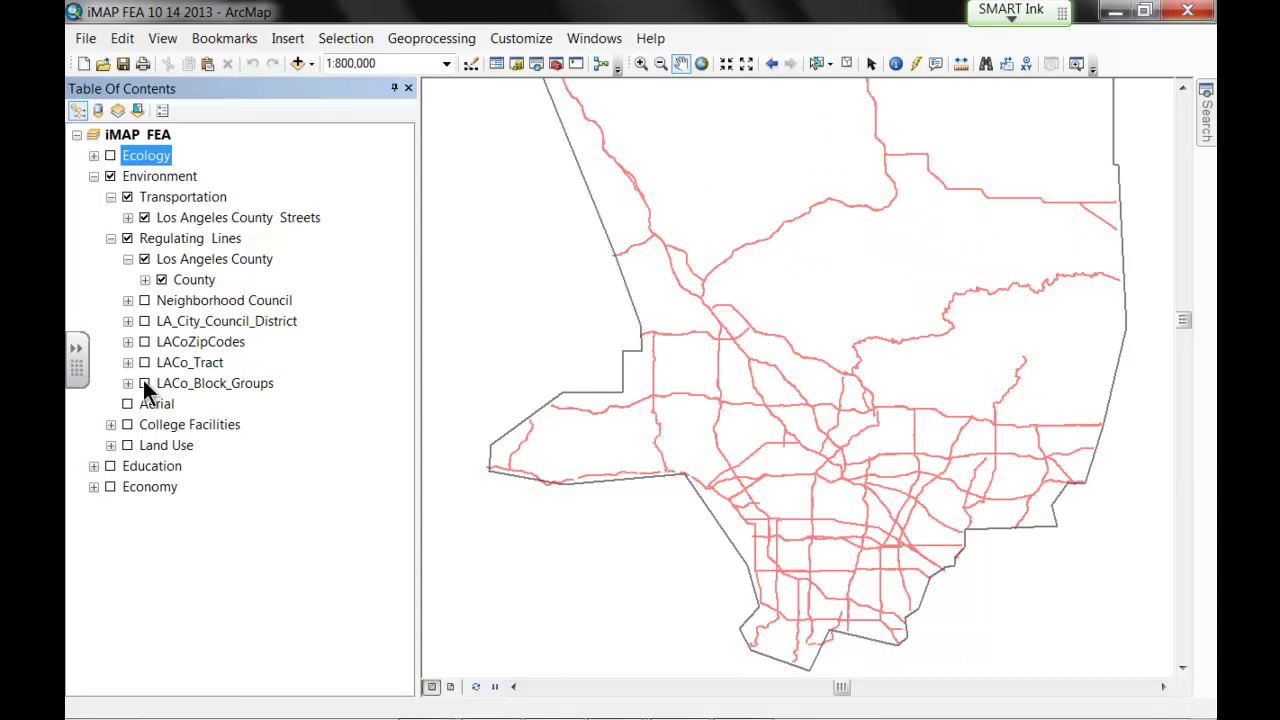
left_click(144, 383)
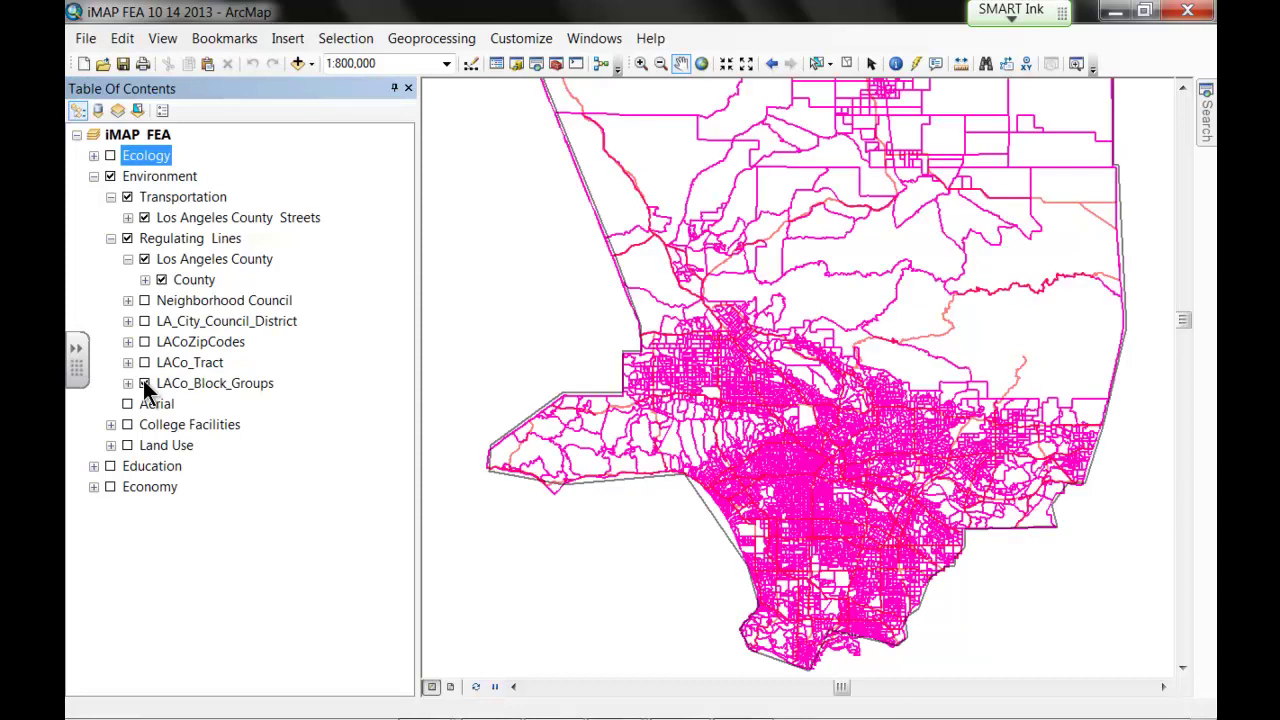
left_click(144, 383)
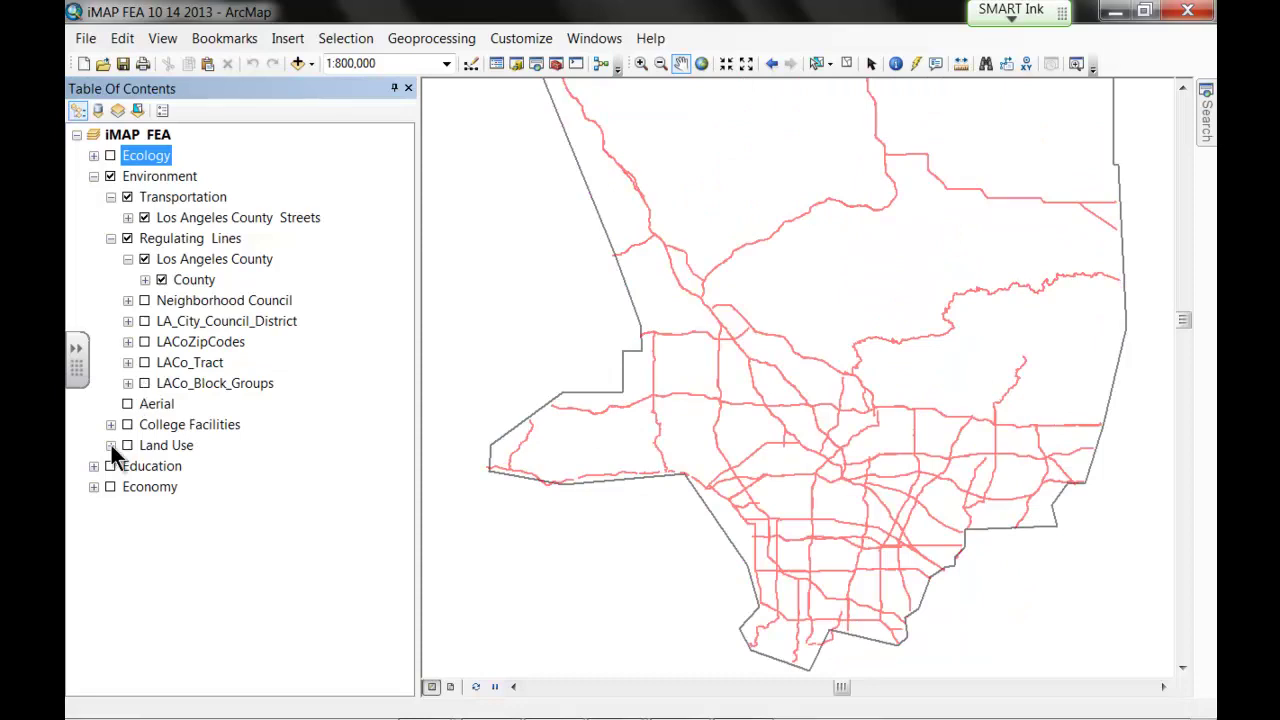
left_click(93, 176)
left_click(93, 197)
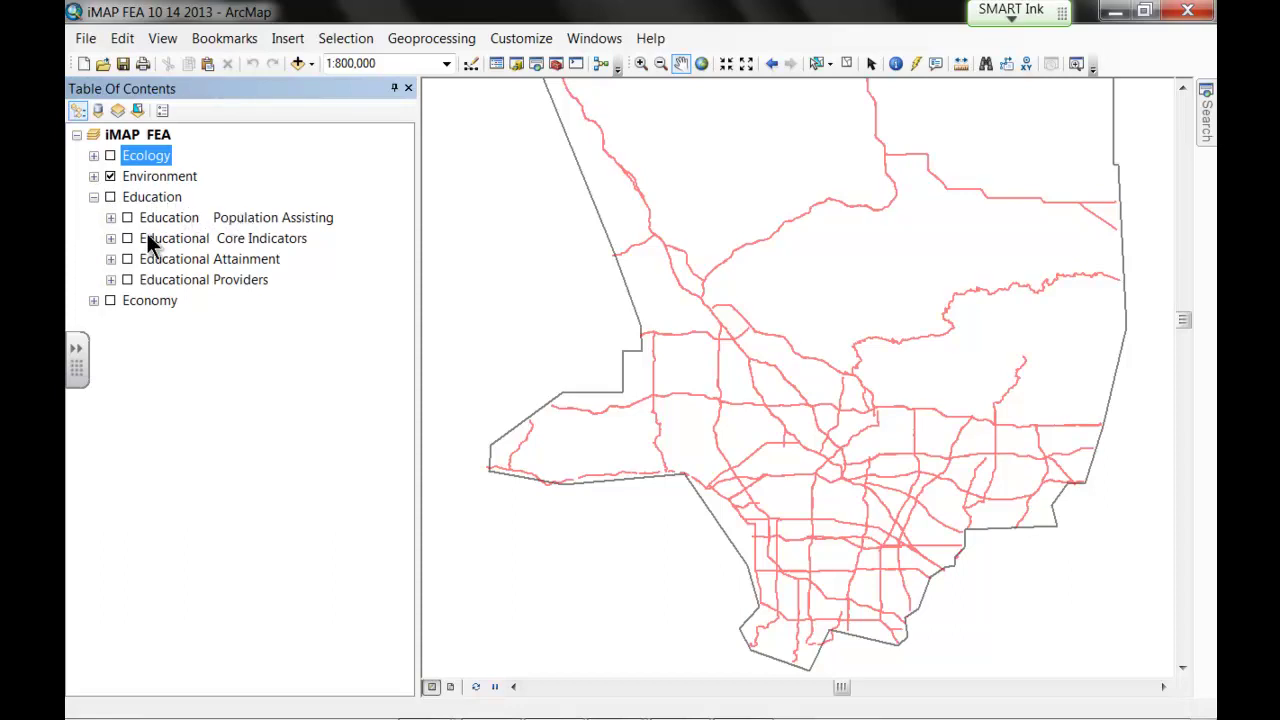
Turn on Completers AA AS BA Masters and Education, refresh, and view the Architecture/Drafting/Technology classes.
left_click(111, 217)
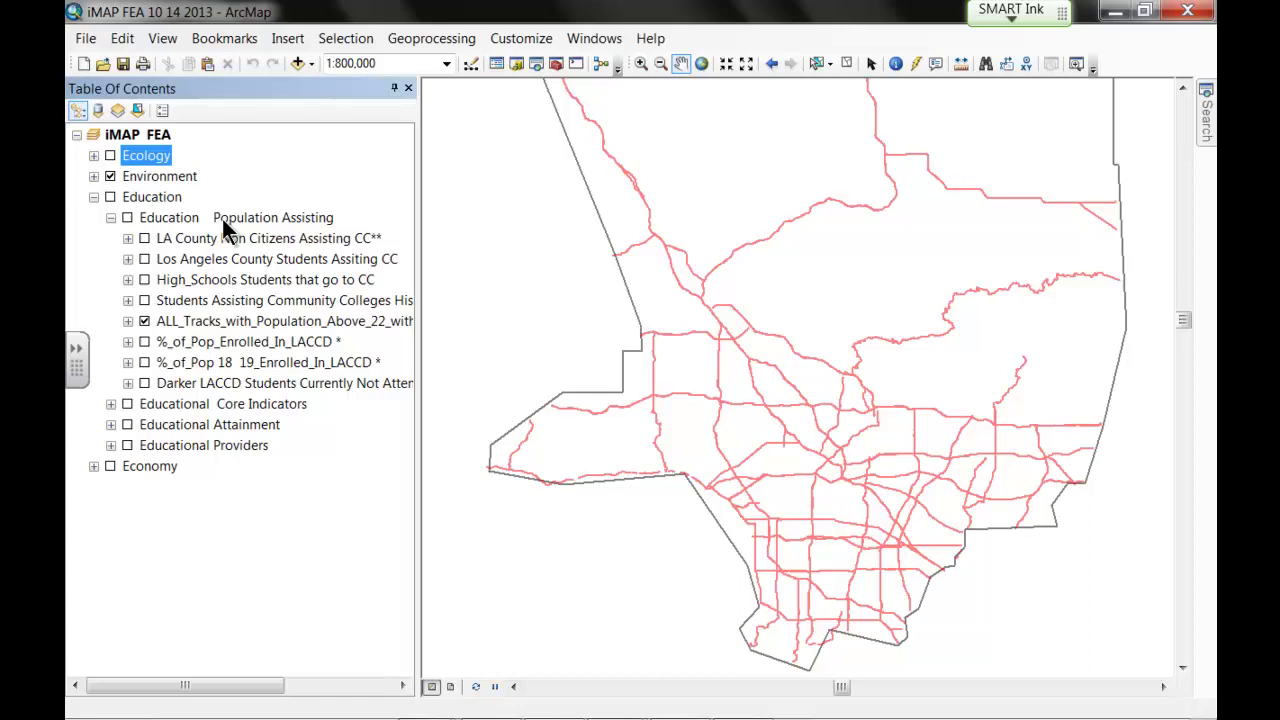
left_click(111, 404)
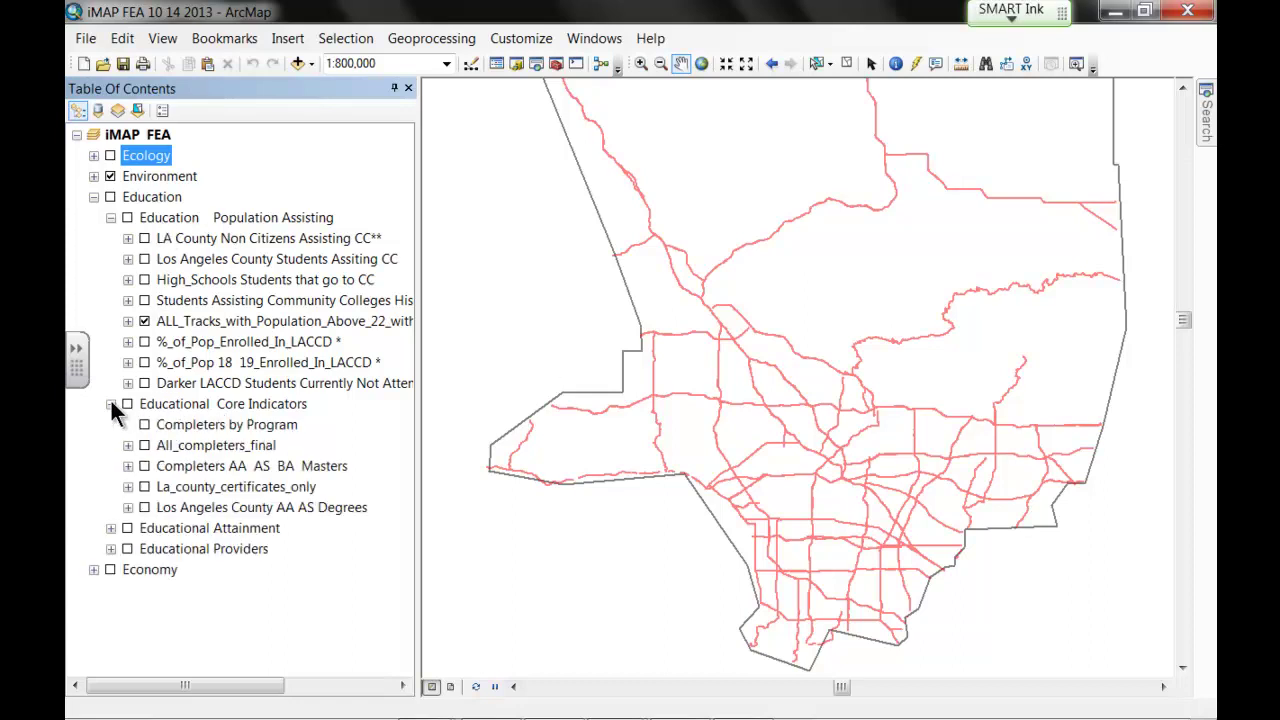
left_click(144, 466)
left_click(110, 197)
left_click(128, 466)
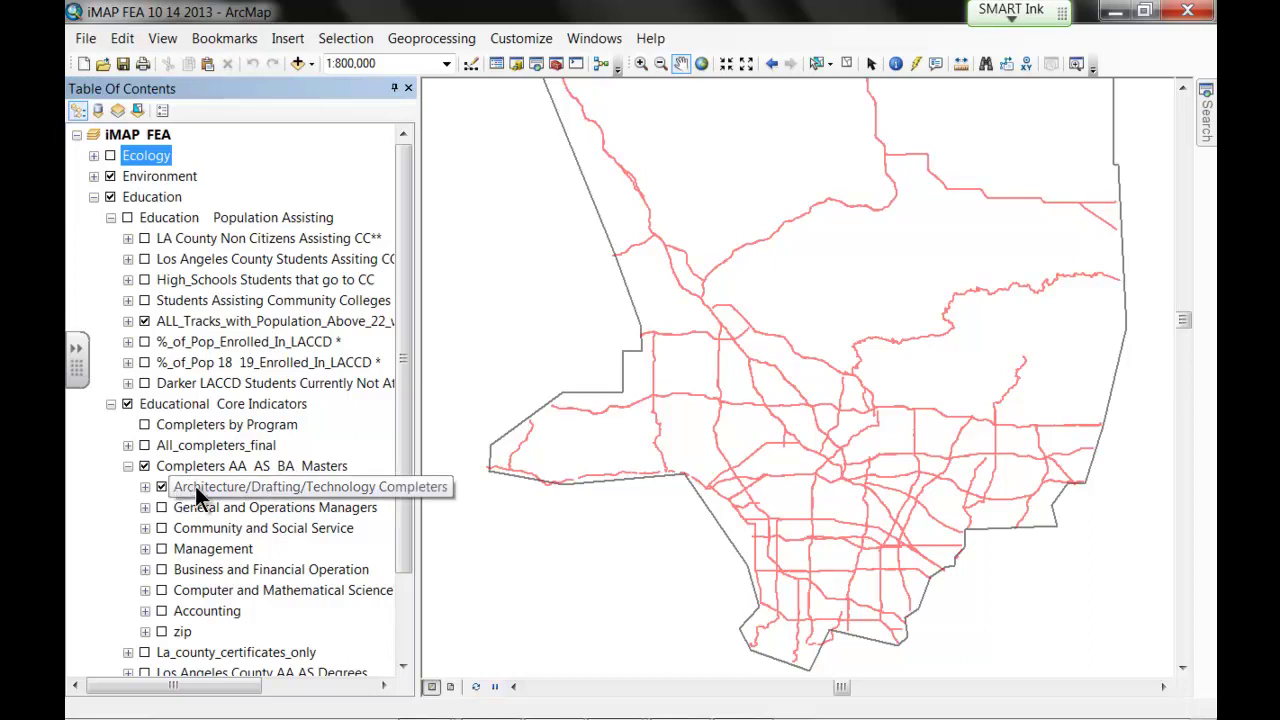
left_click(477, 687)
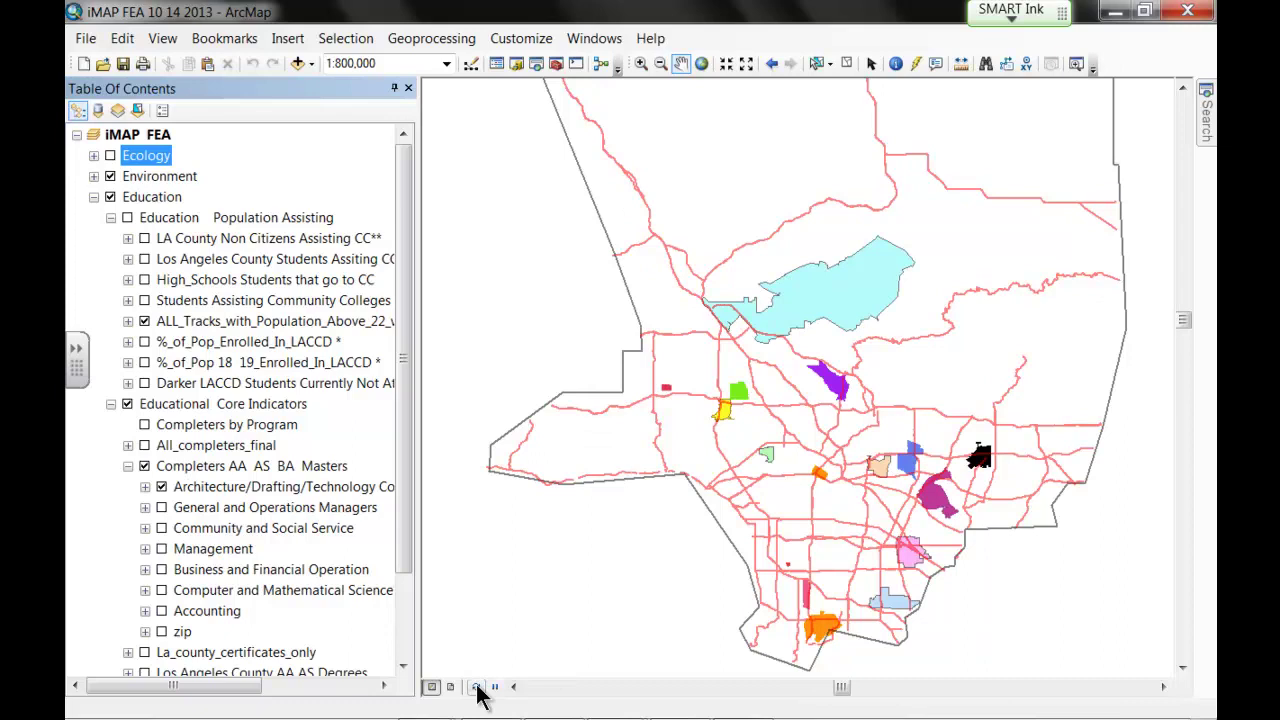
left_click(145, 486)
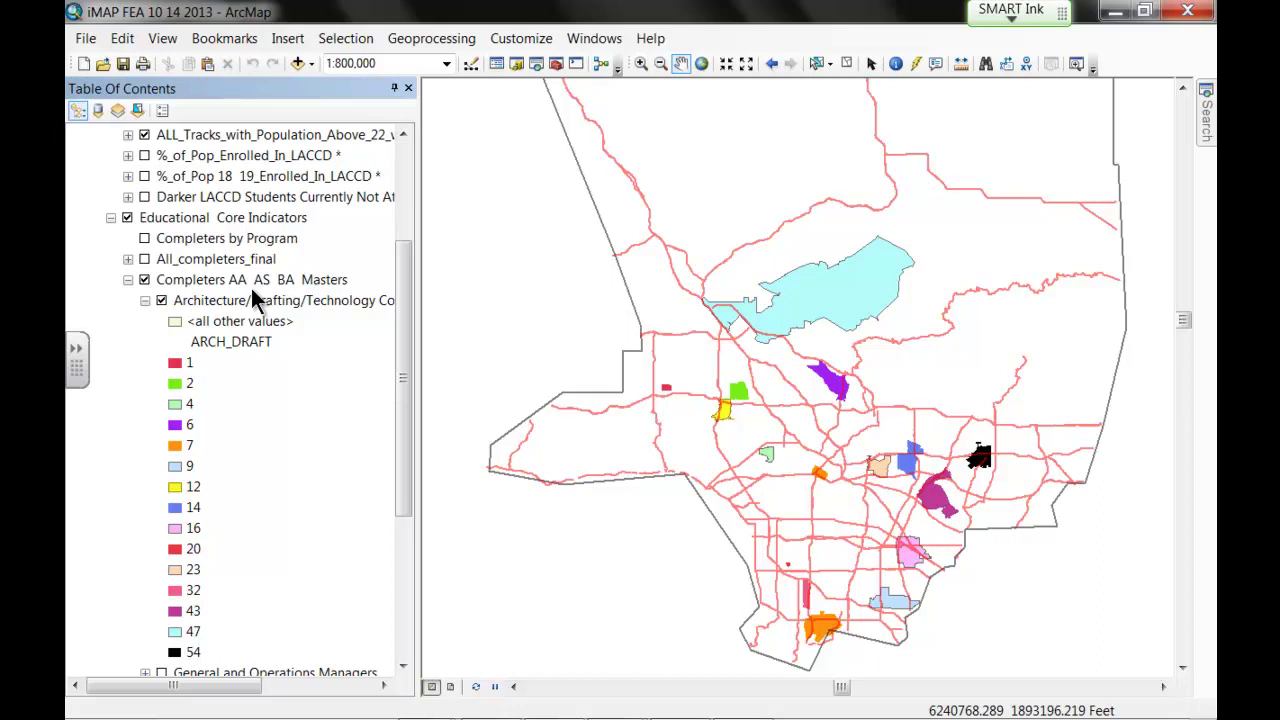
left_click(127, 280)
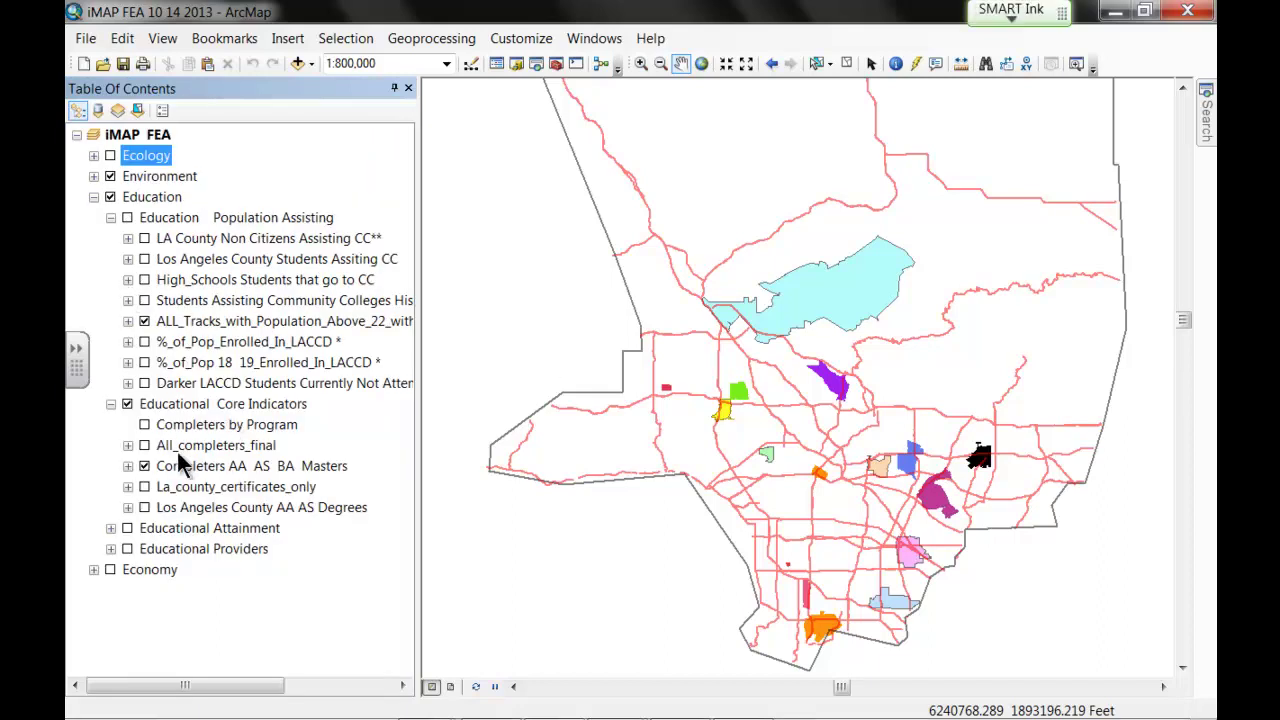
Replace Completers AA AS BA Masters with La_county_certificates_only and refresh to show its five TOTAL classes.
left_click(145, 466)
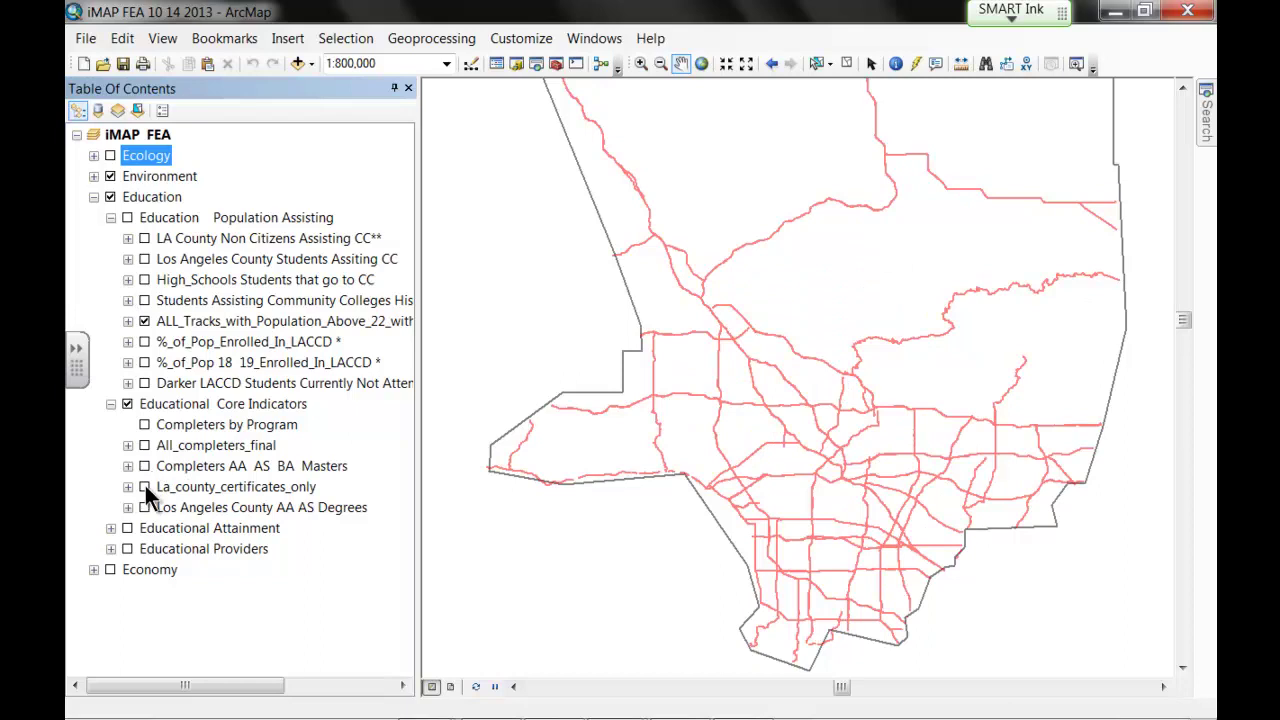
left_click(144, 486)
left_click(128, 487)
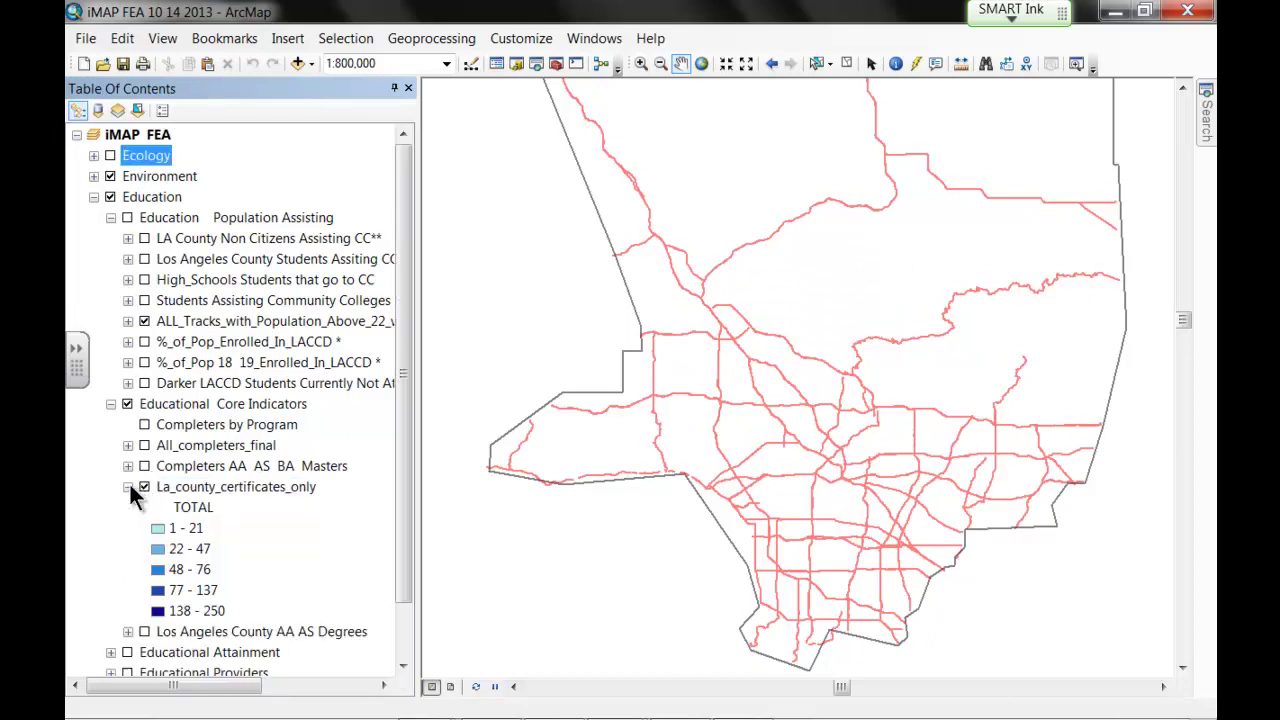
left_click(476, 686)
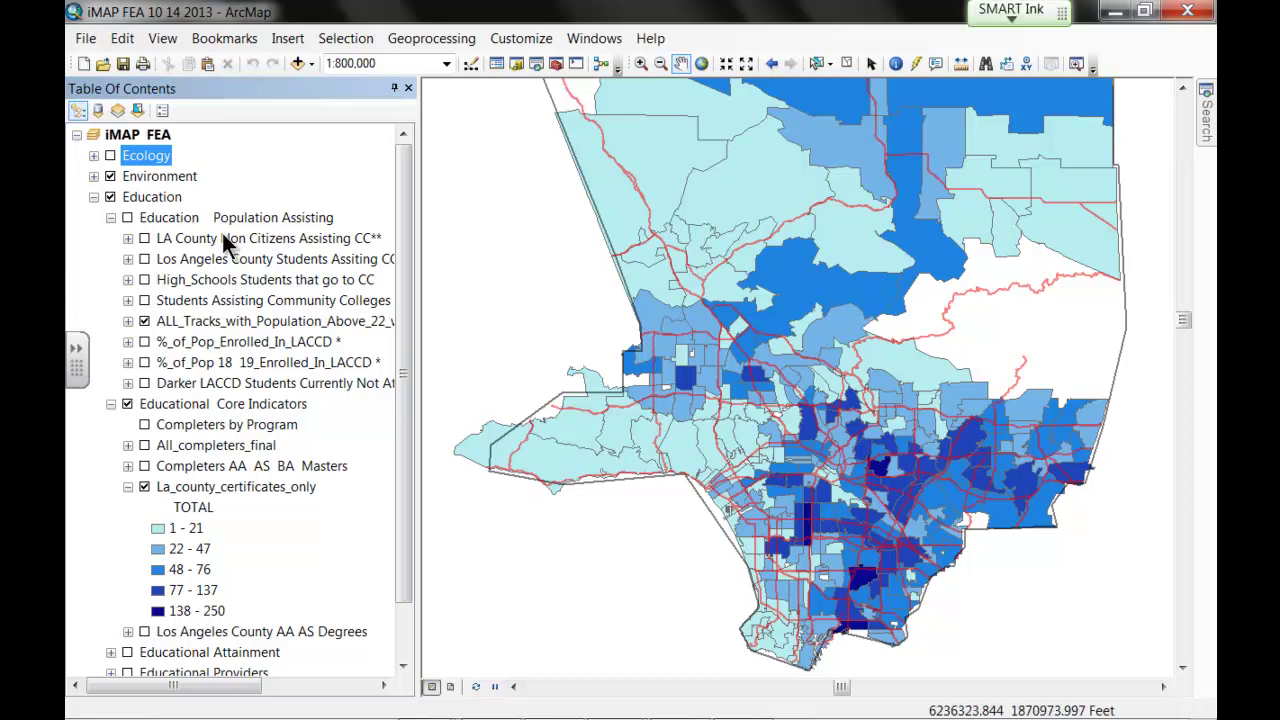
Expand Environment and toggle Los Angeles County Streets off and back on over the choropleth.
left_click(94, 176)
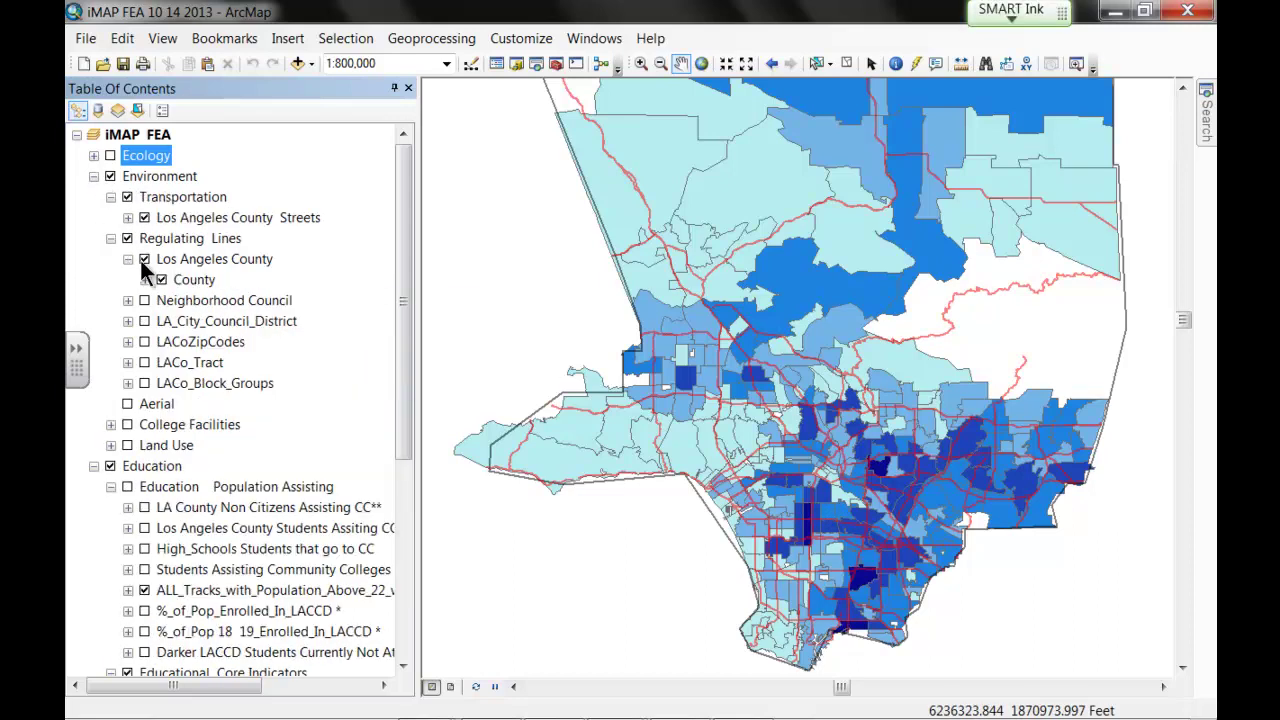
left_click(145, 218)
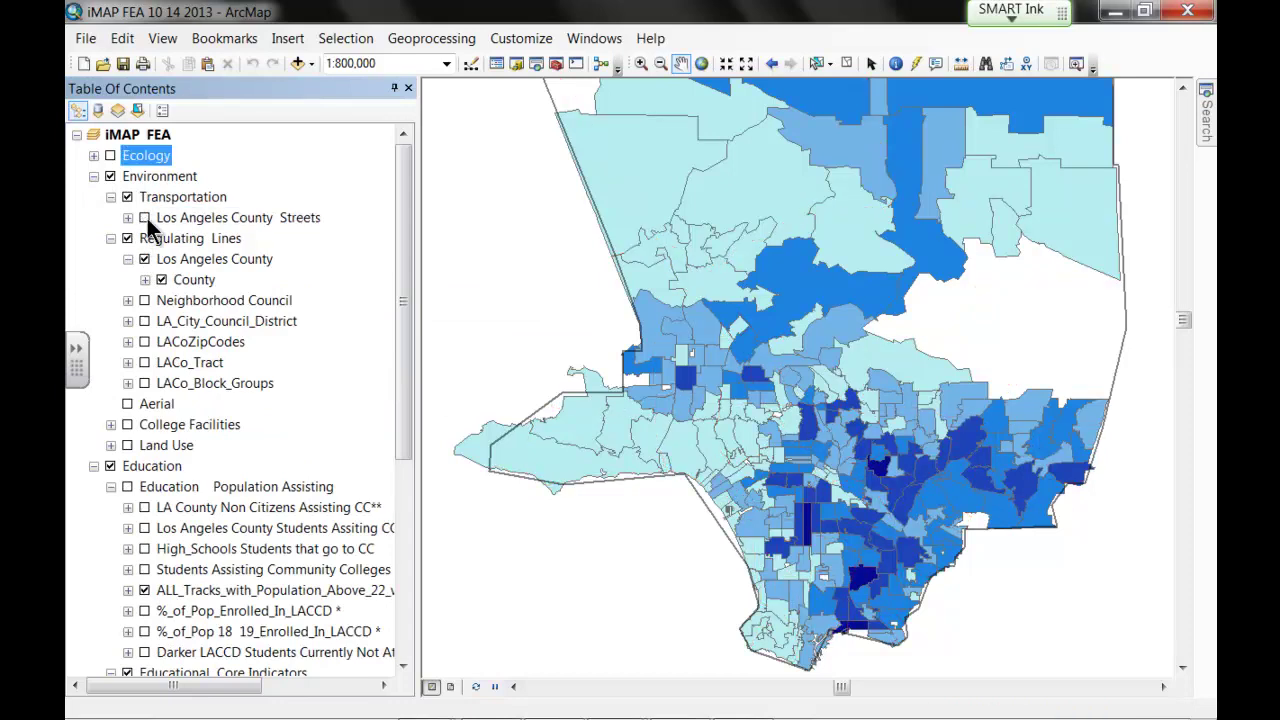
left_click(145, 218)
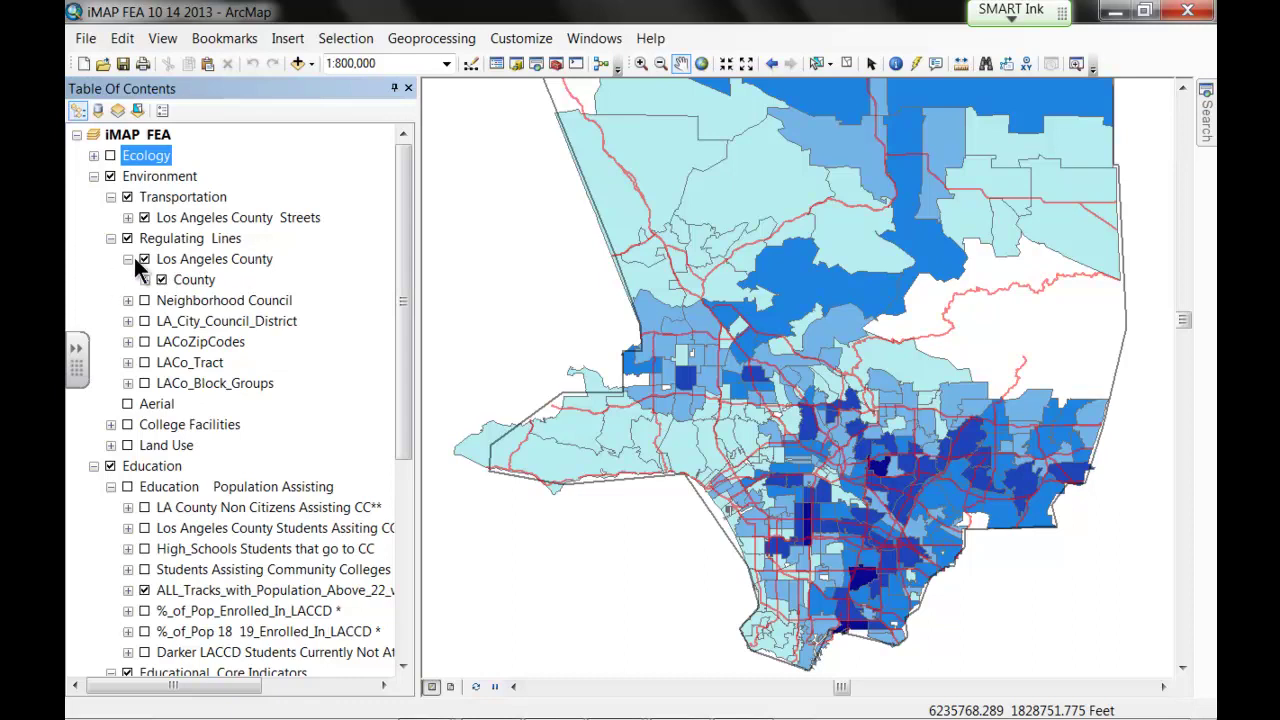
Hide the population-above-22 tracts and Educational Core Indicators, collapsing the Regulating Lines and education groups.
left_click(111, 238)
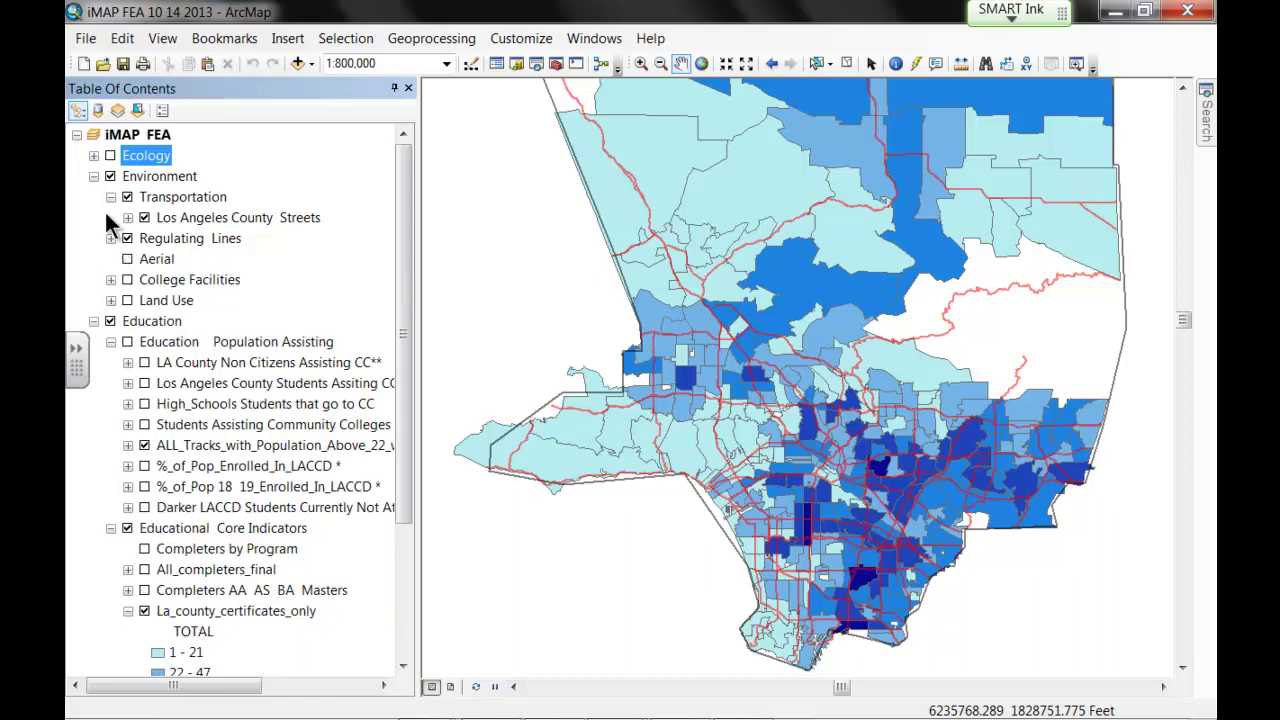
left_click(144, 445)
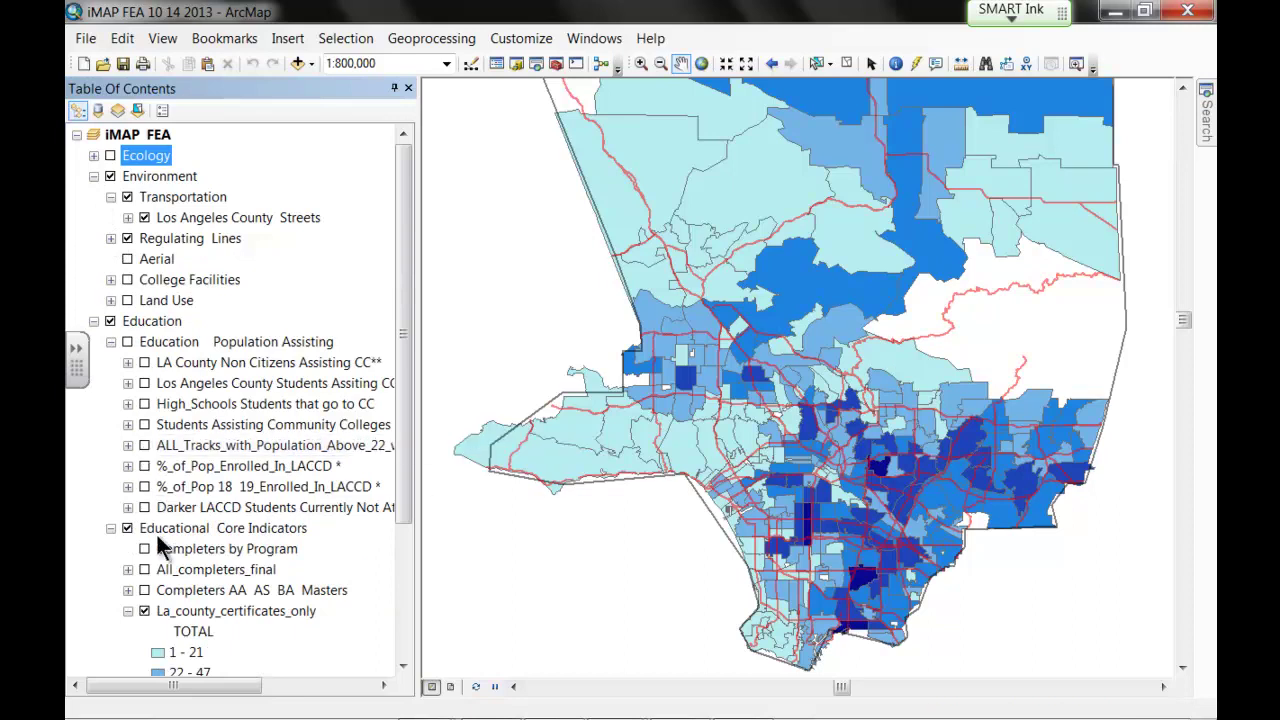
left_click(111, 342)
left_click(111, 362)
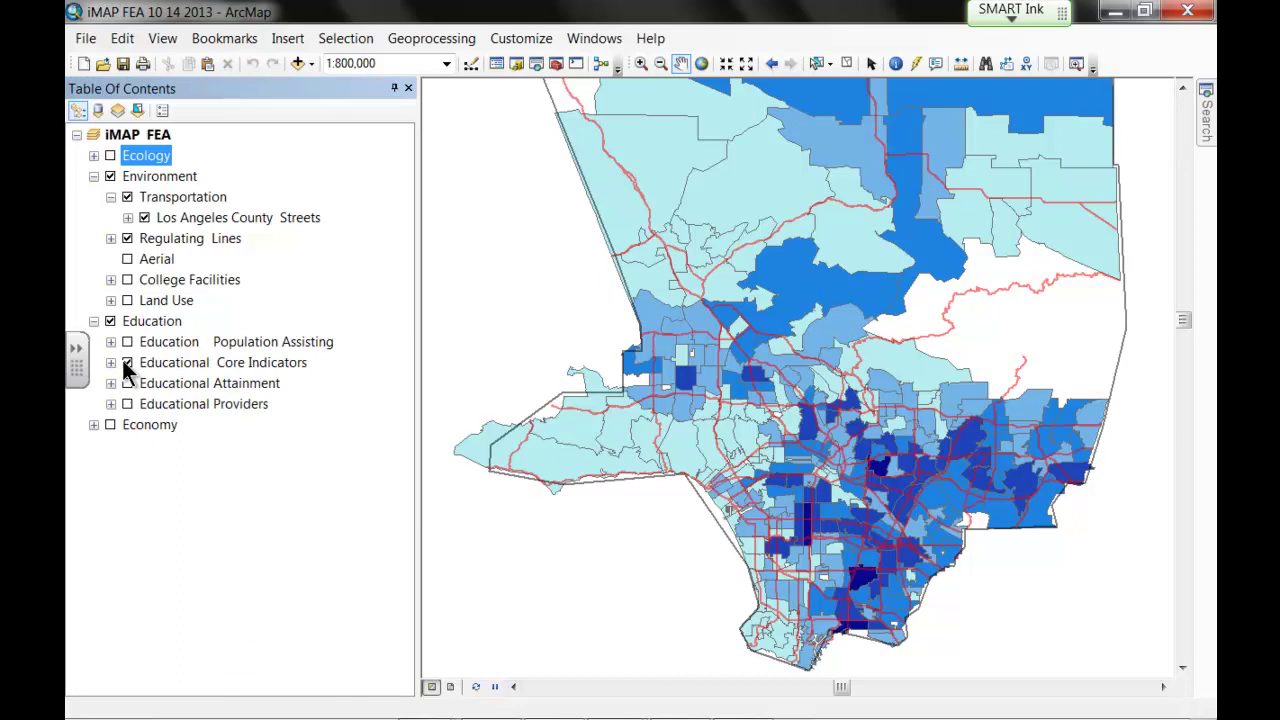
left_click(127, 362)
Turn on Educational Providers and the Community College Districts layers, collapsing By College.
left_click(111, 404)
left_click(127, 404)
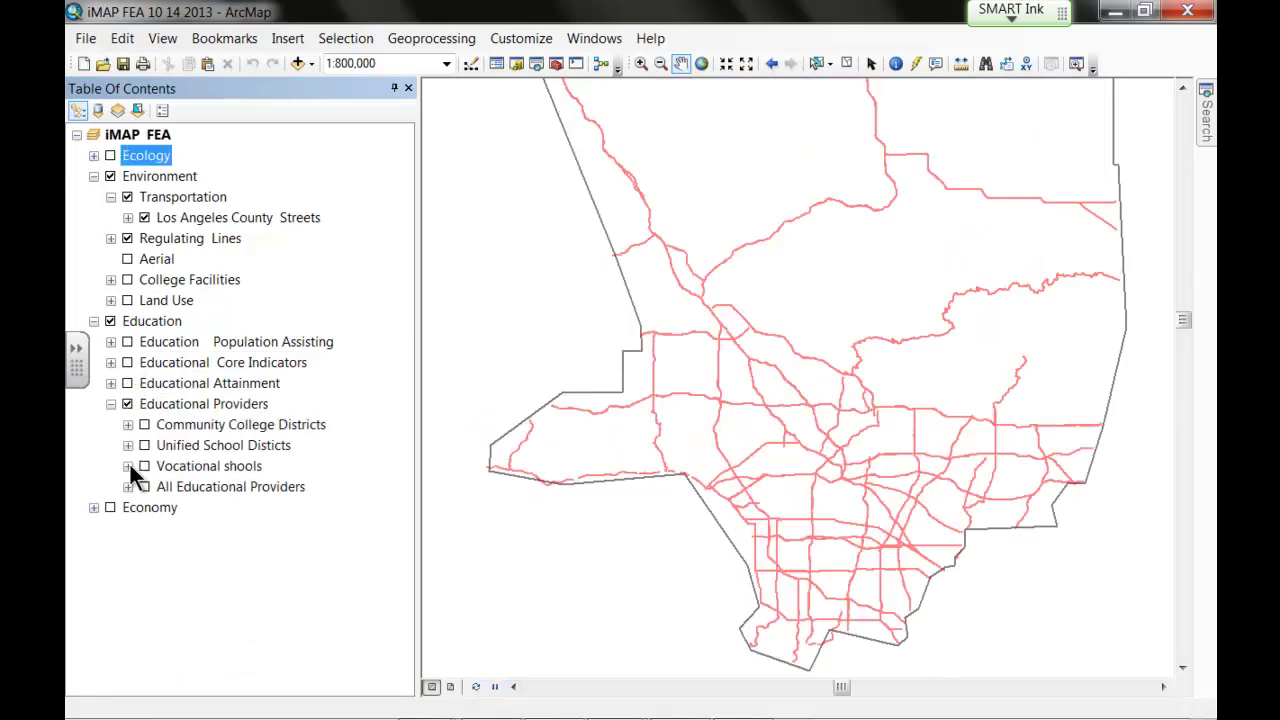
left_click(128, 424)
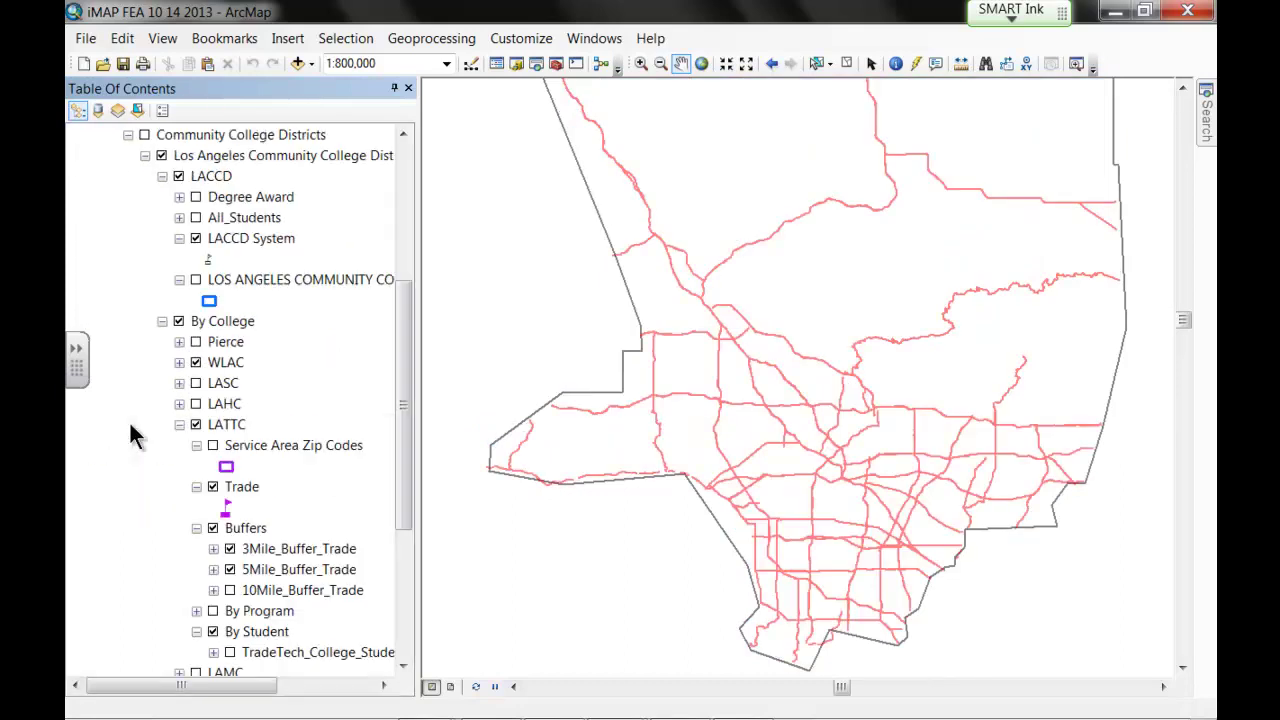
left_click(162, 321)
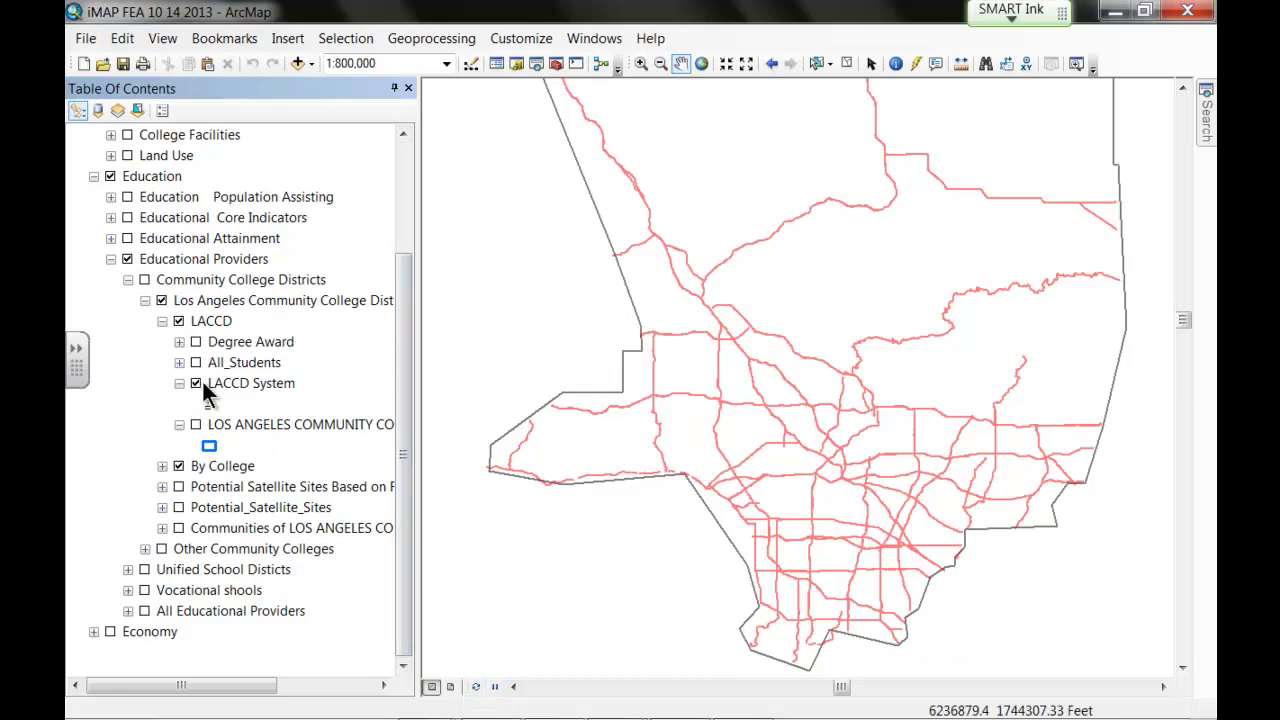
left_click(144, 280)
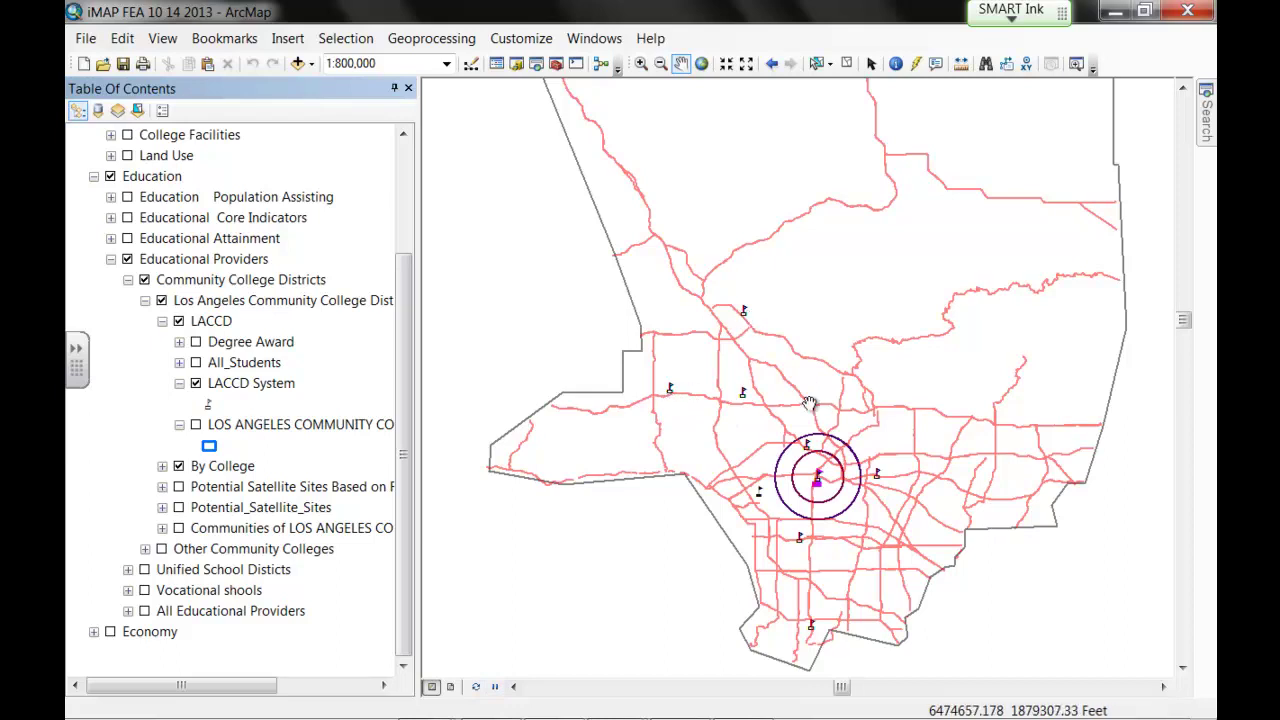
Show the LACCD System layer, widen the layer list, hide district boundaries and check the Trade buffer rings.
left_click(196, 383)
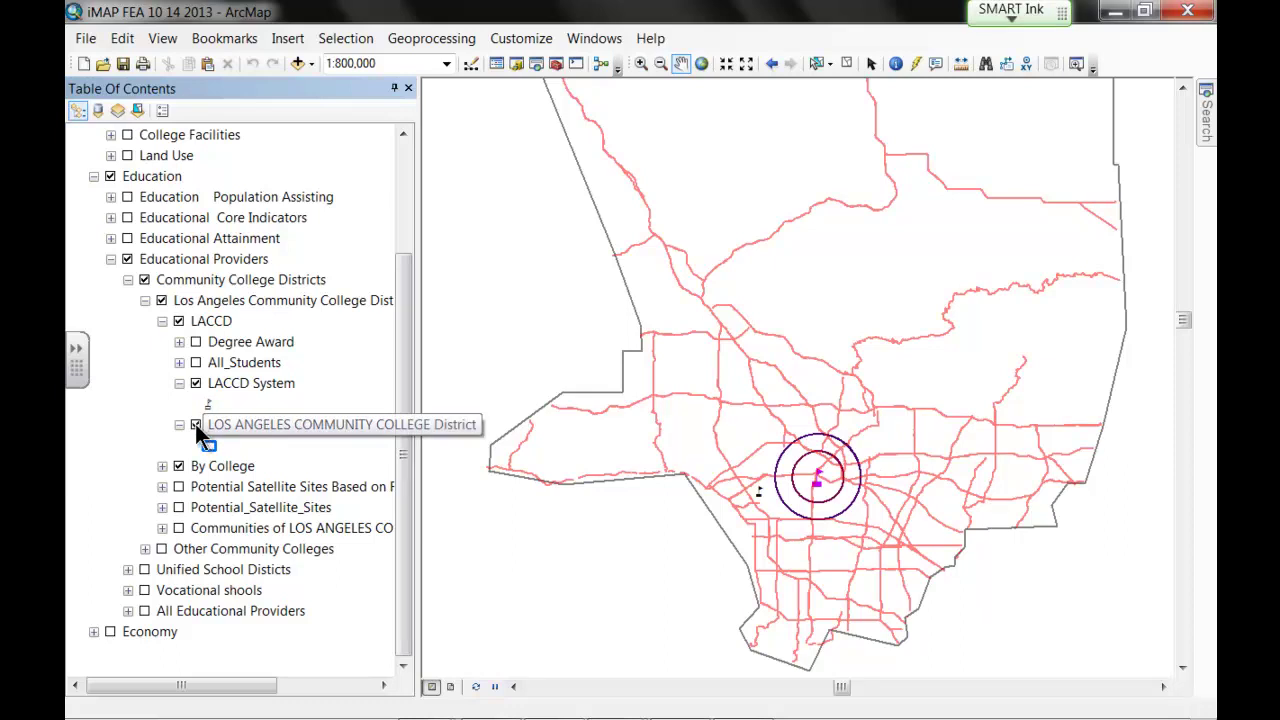
left_click(475, 686)
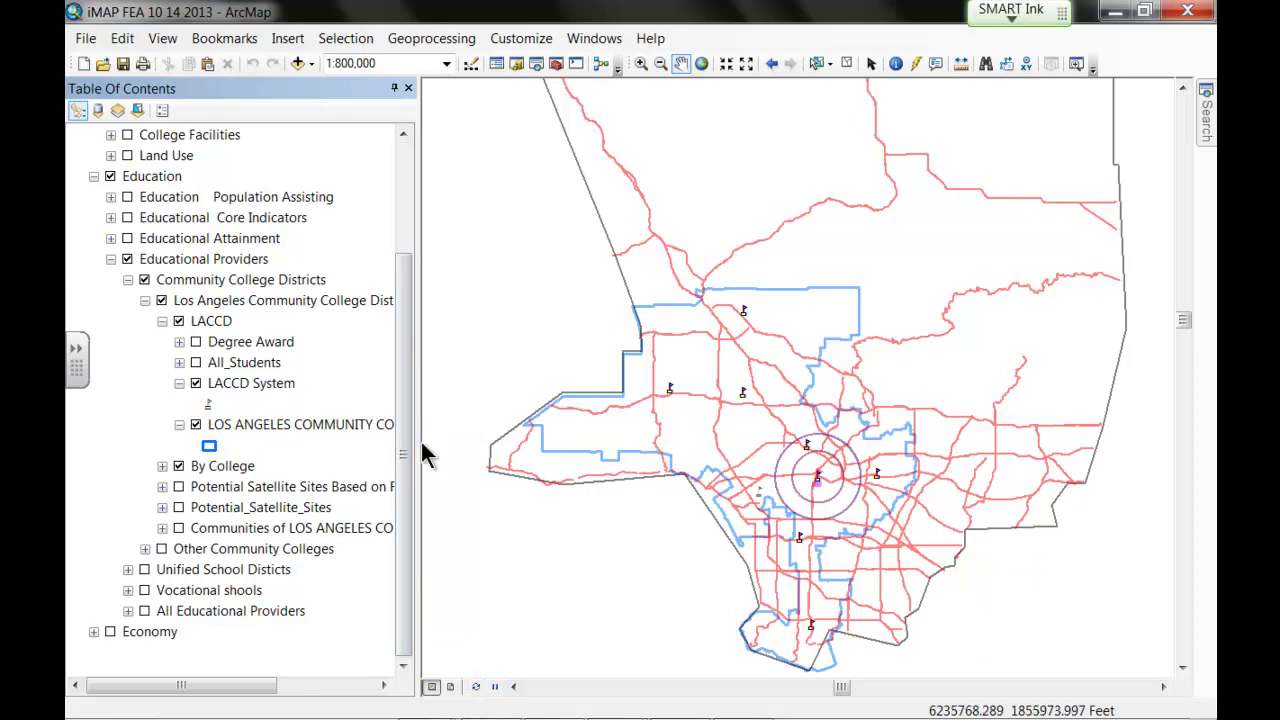
left_click_drag(421, 442, 506, 437)
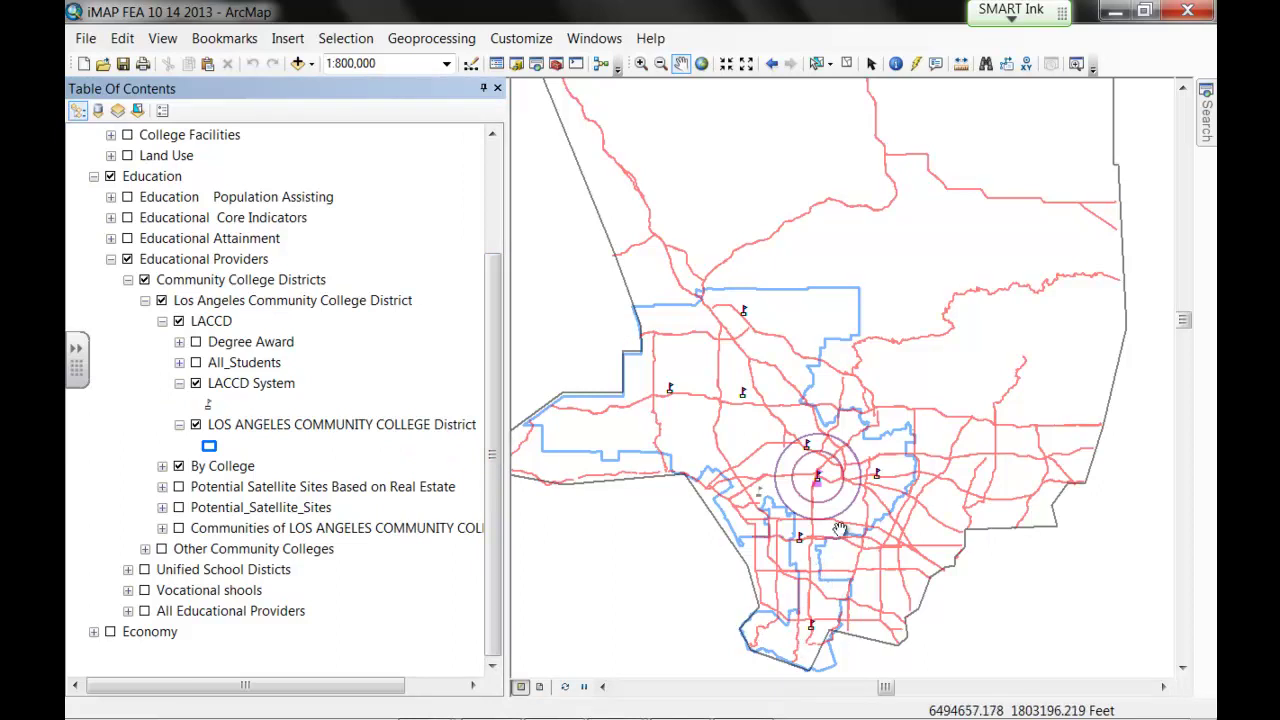
left_click(197, 426)
left_click(162, 466)
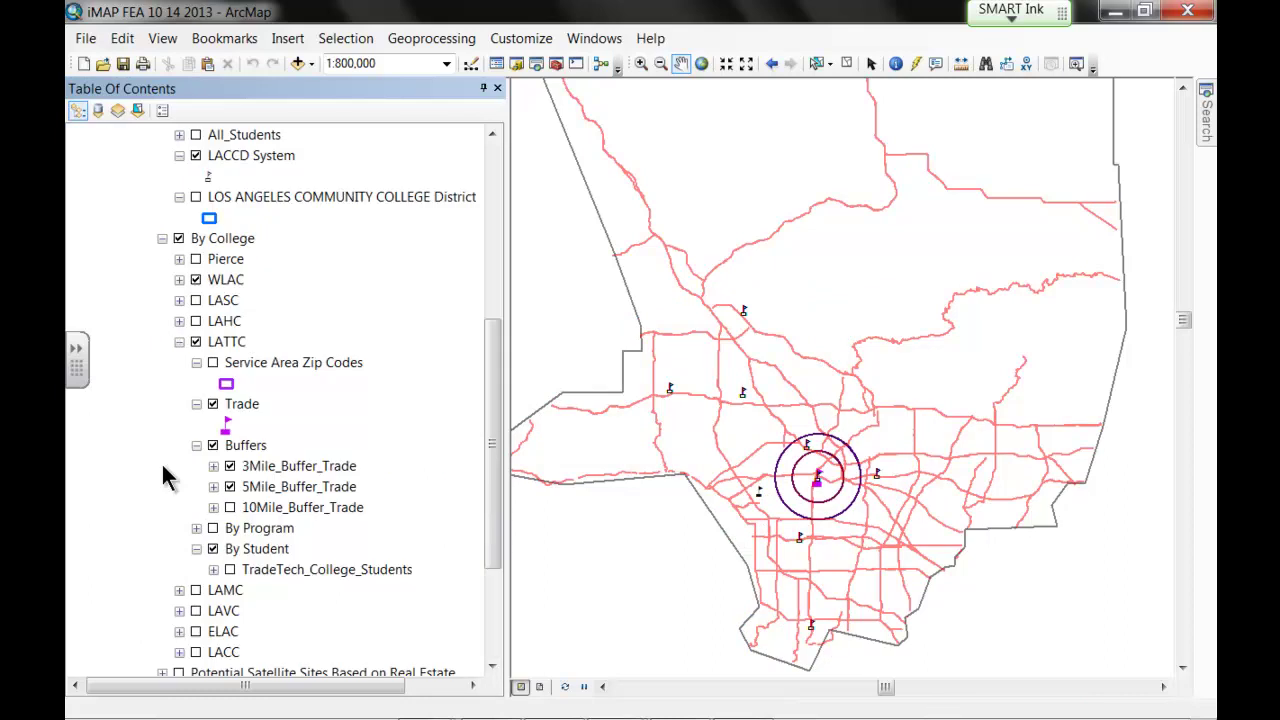
left_click(213, 446)
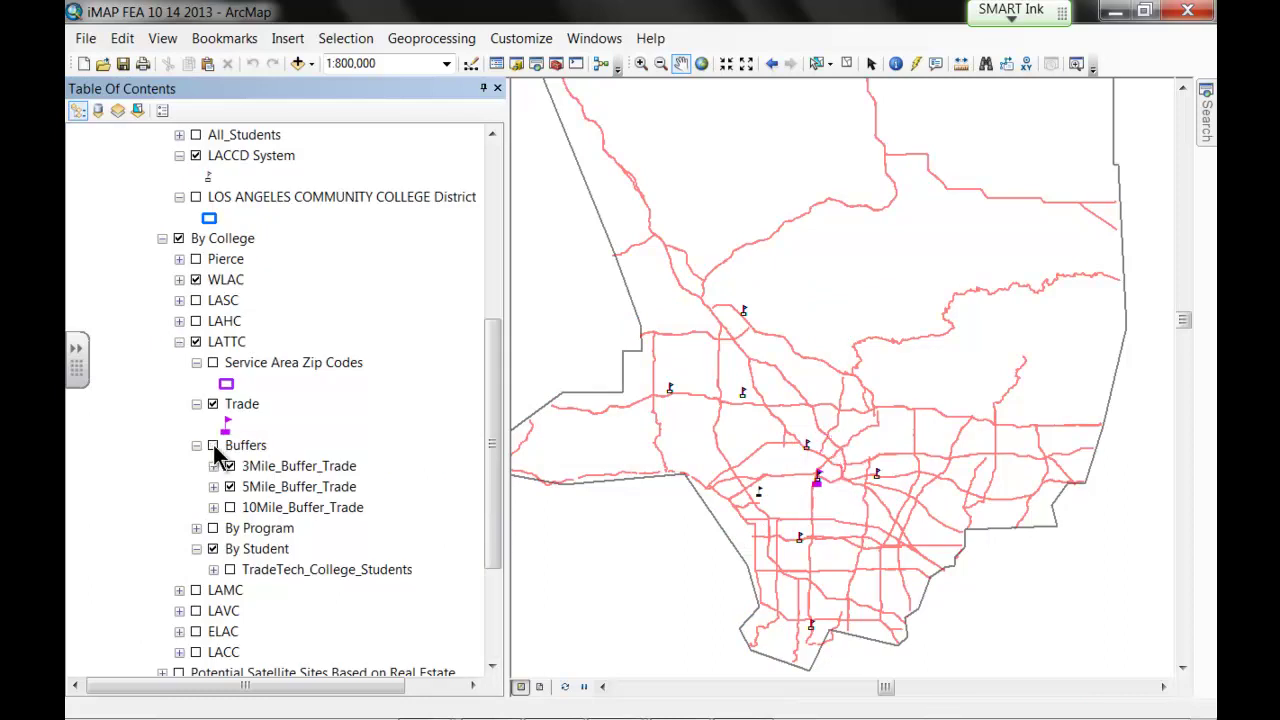
left_click(213, 446)
Collapse the Buffers, LATTC, By College, LACCD, Community College Districts and Educational Providers groups.
left_click(197, 445)
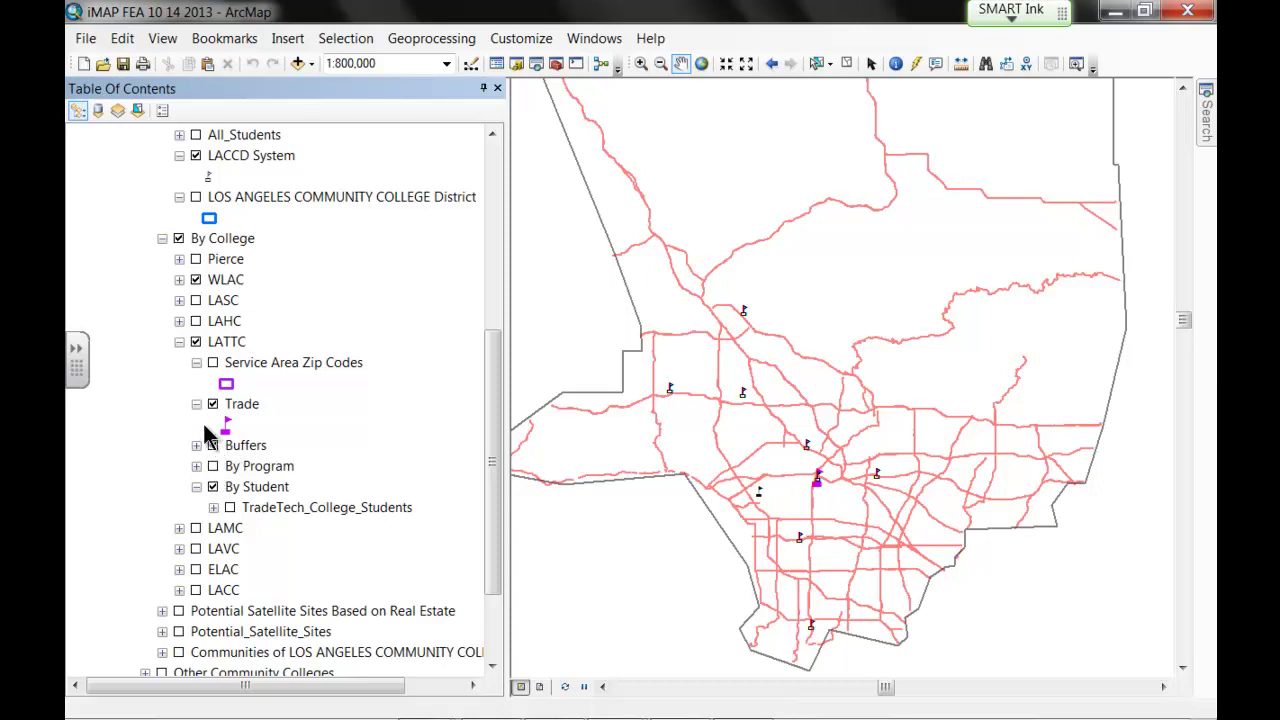
left_click(179, 341)
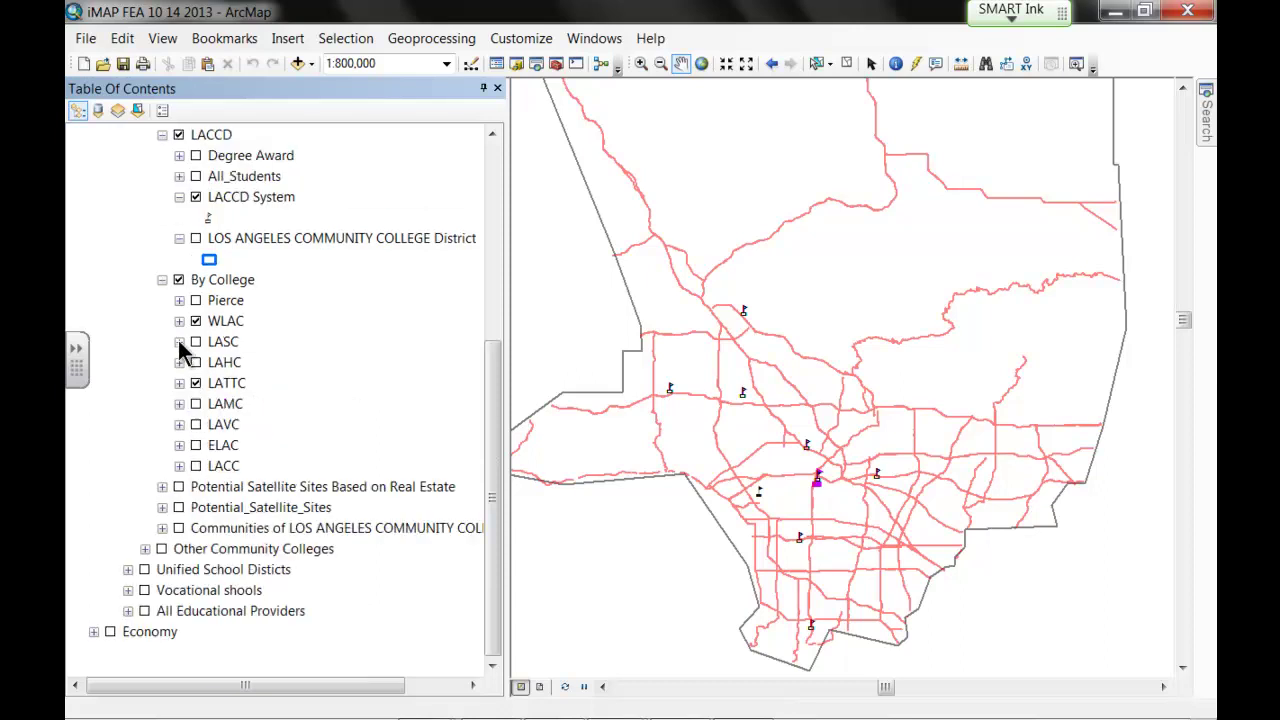
left_click(162, 280)
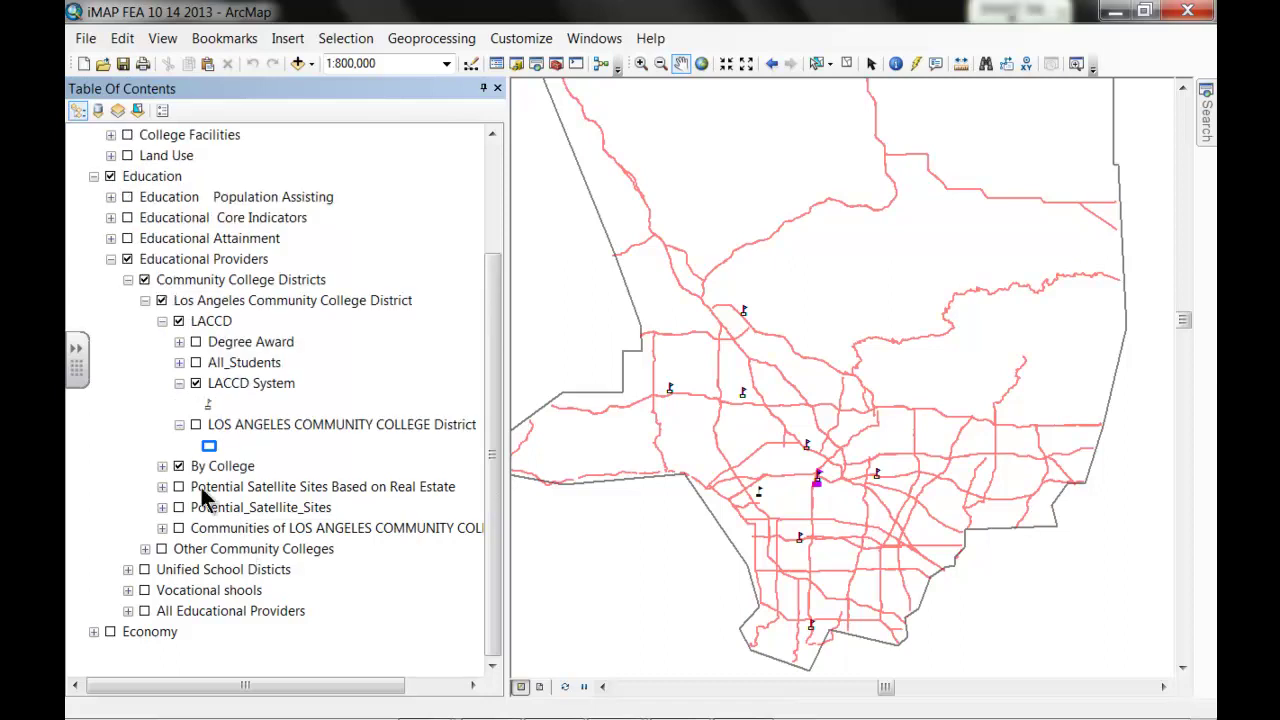
left_click(162, 321)
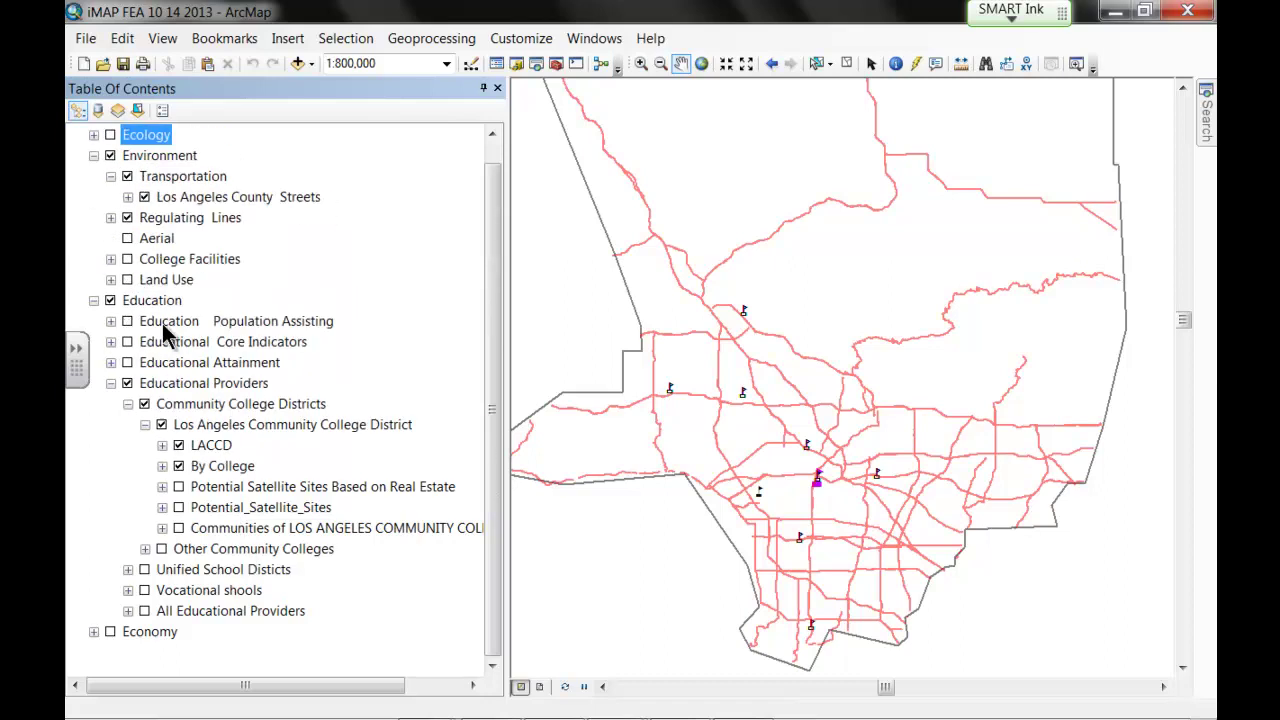
left_click(128, 404)
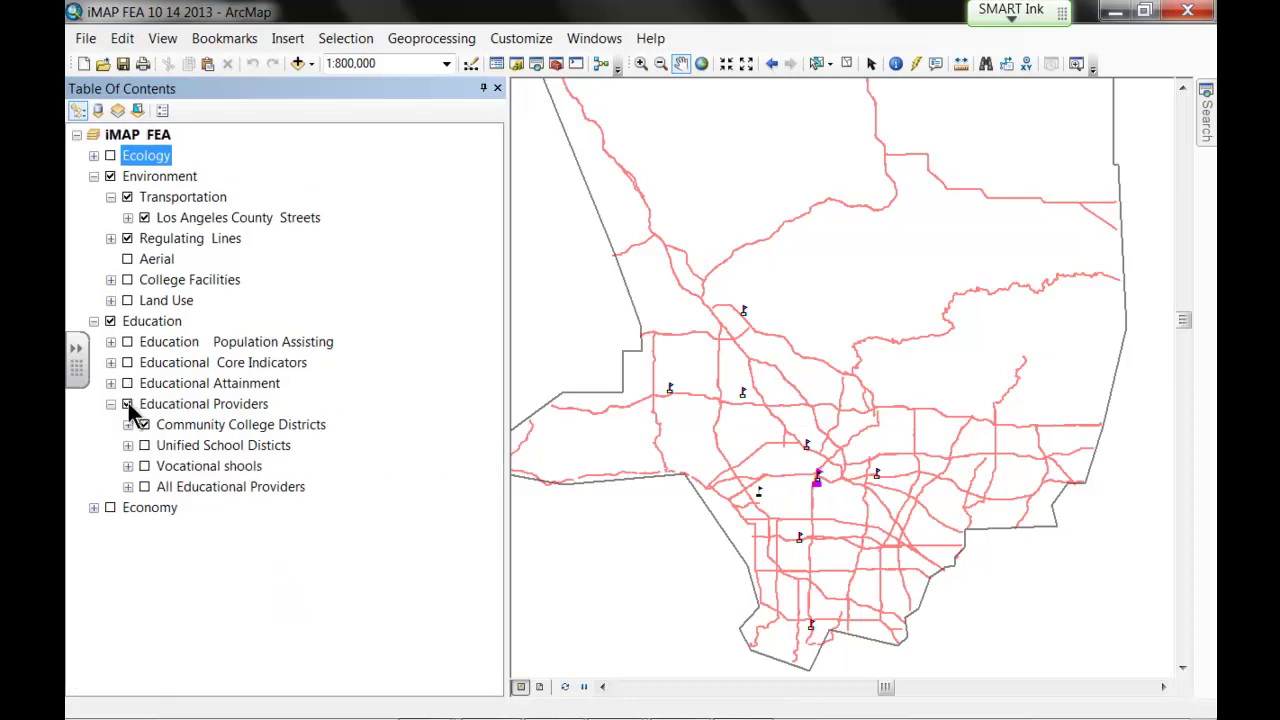
left_click(111, 404)
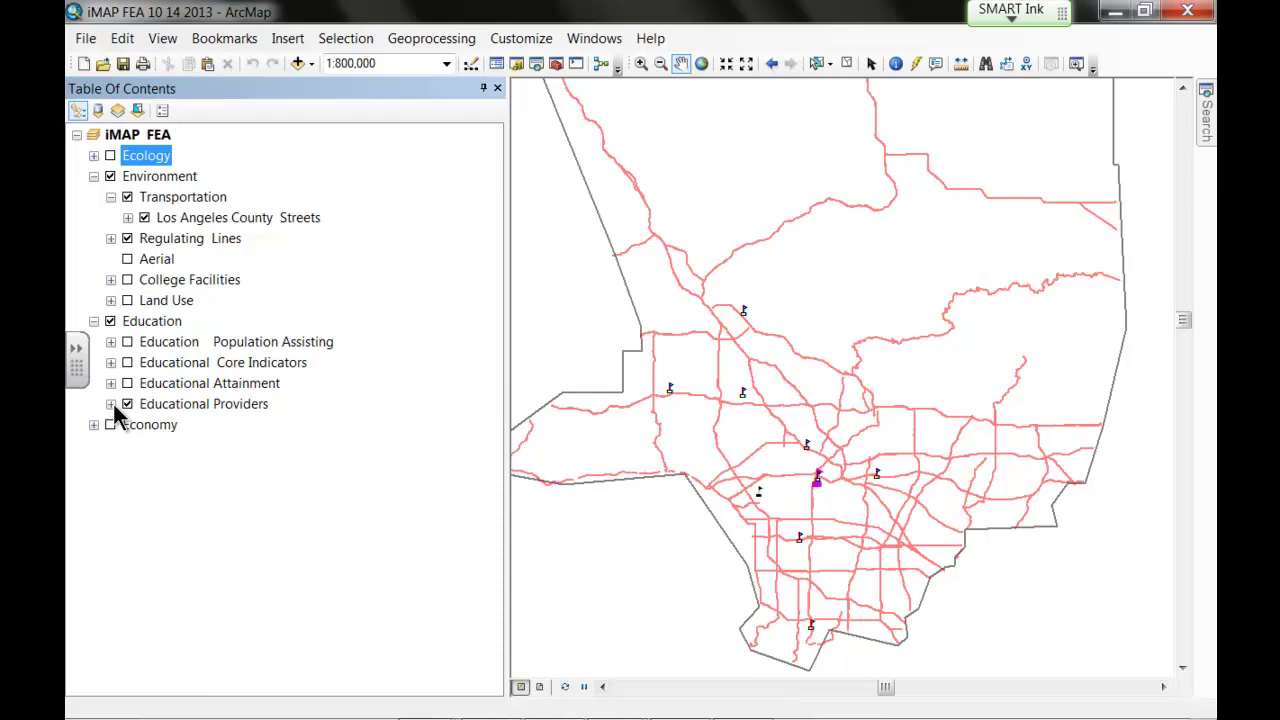
Re-expand down to LATTC Buffers, redraw the 3-mile and 5-mile rings, then collapse Educational Providers and Environment.
left_click(111, 404)
left_click(128, 425)
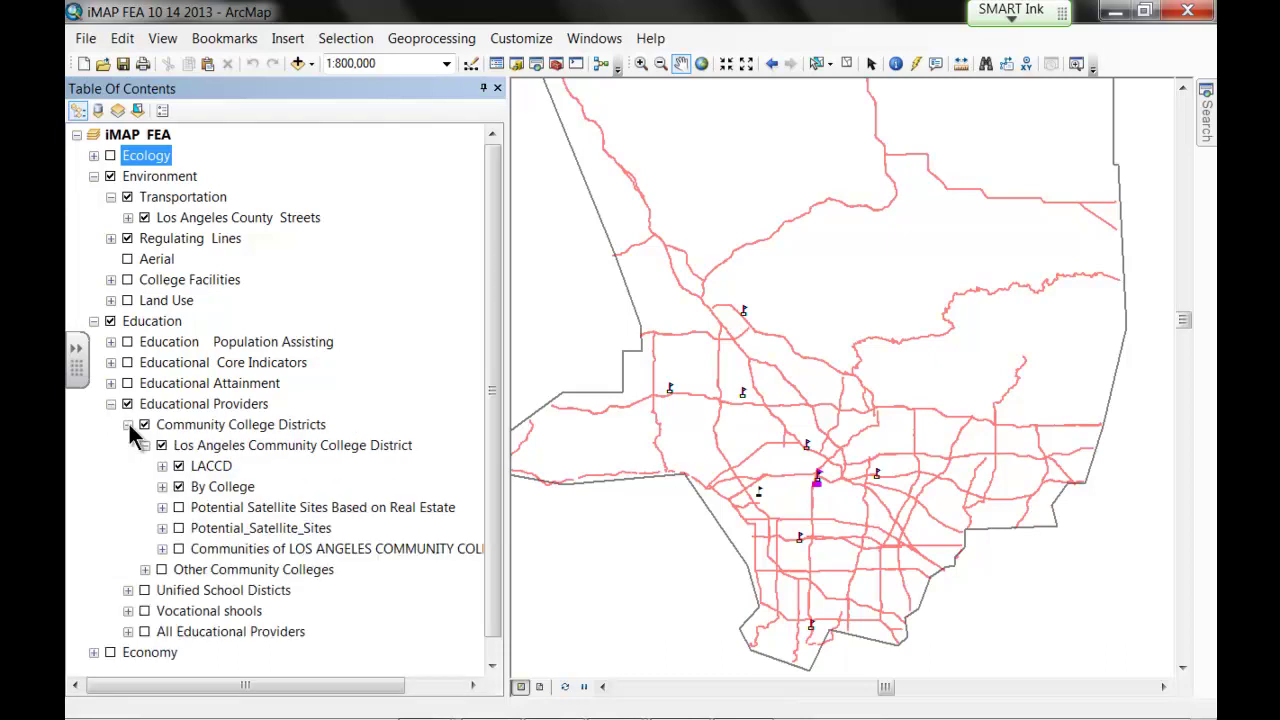
left_click(163, 487)
left_click(162, 467)
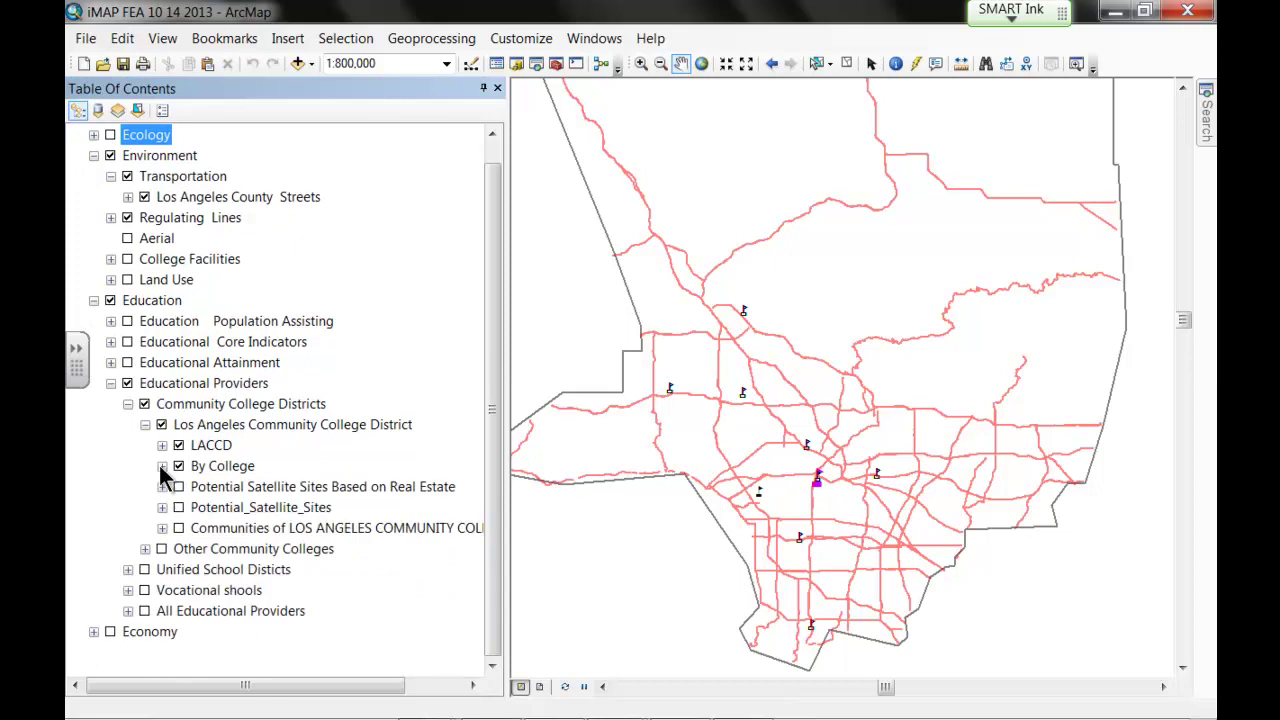
left_click(162, 466)
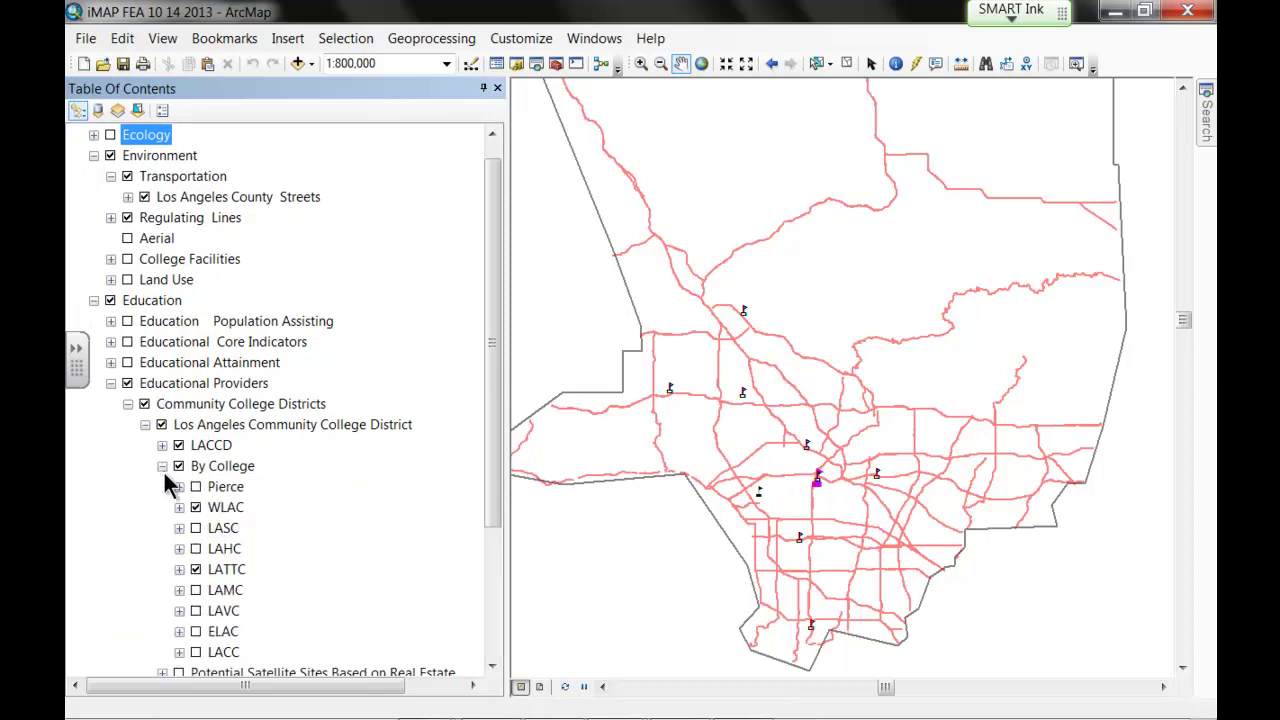
left_click(180, 570)
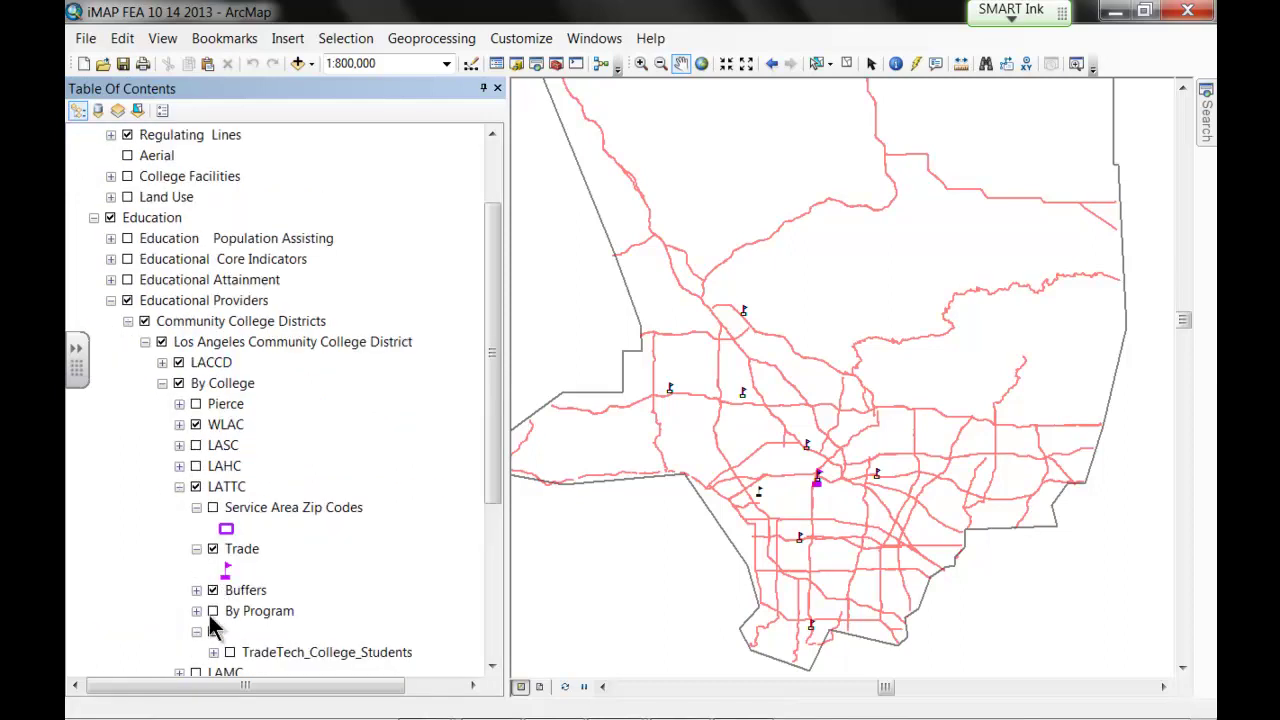
left_click(198, 591)
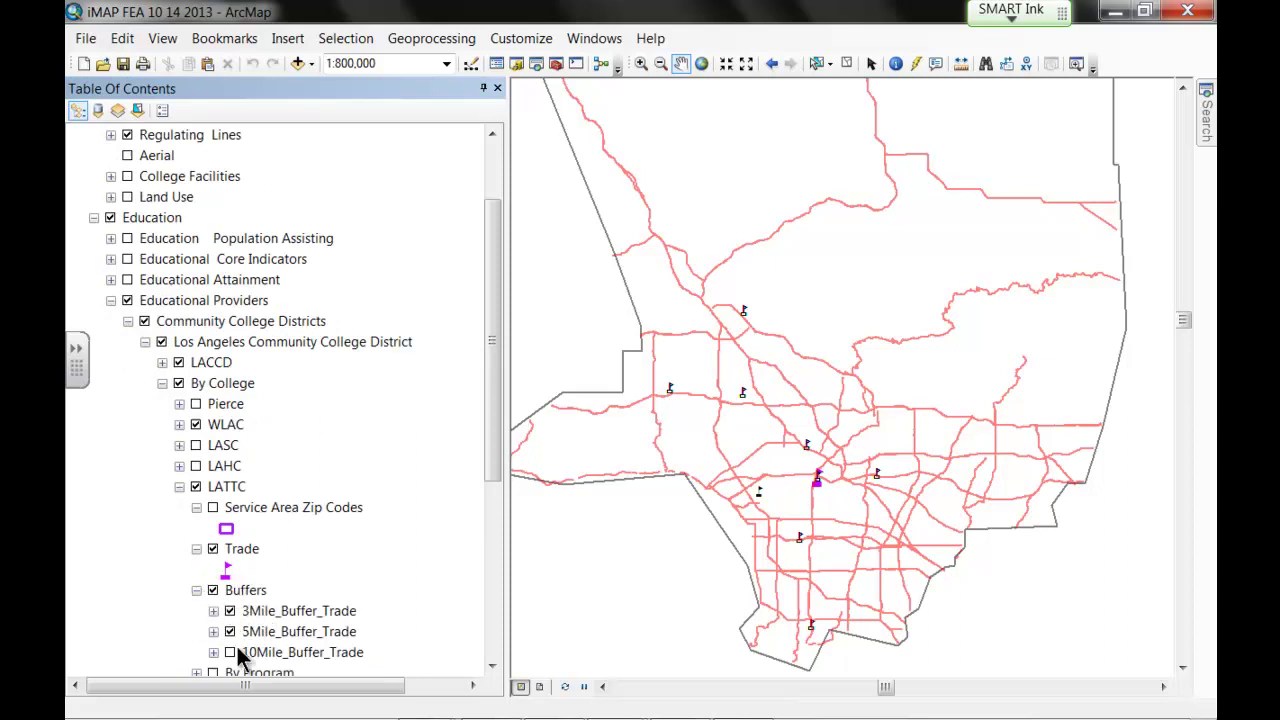
left_click(567, 687)
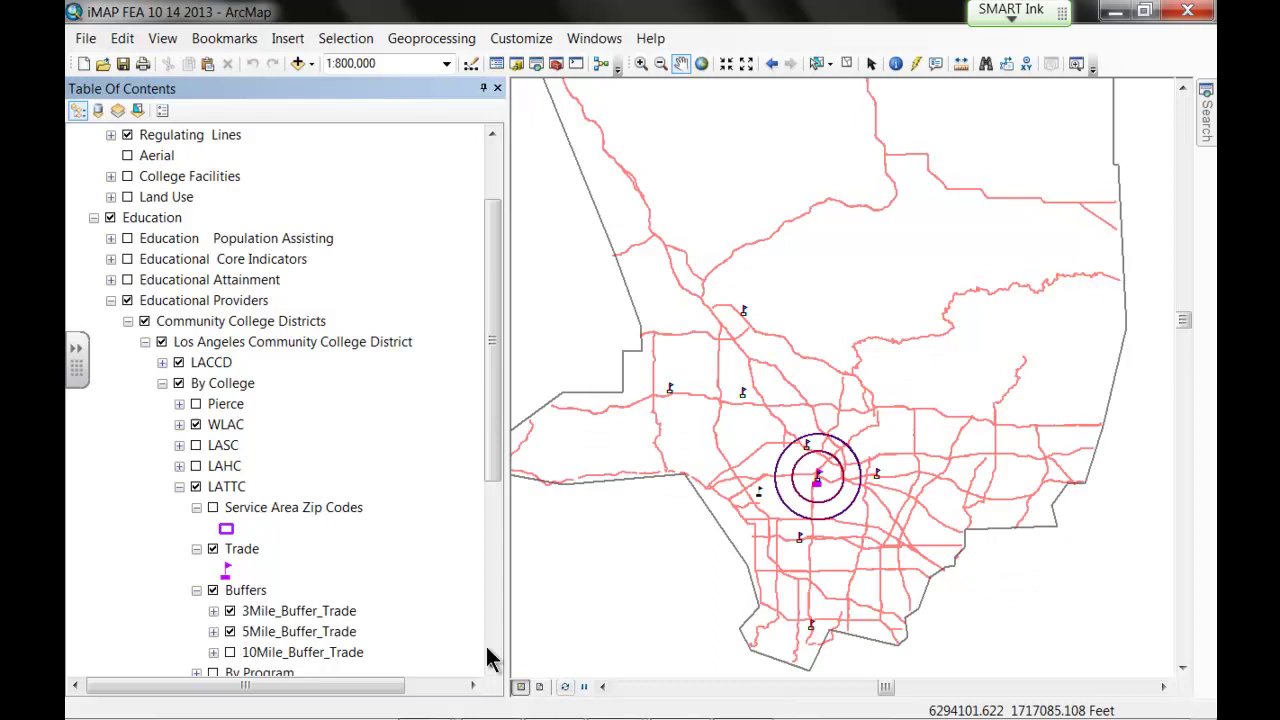
left_click_drag(491, 480, 490, 530)
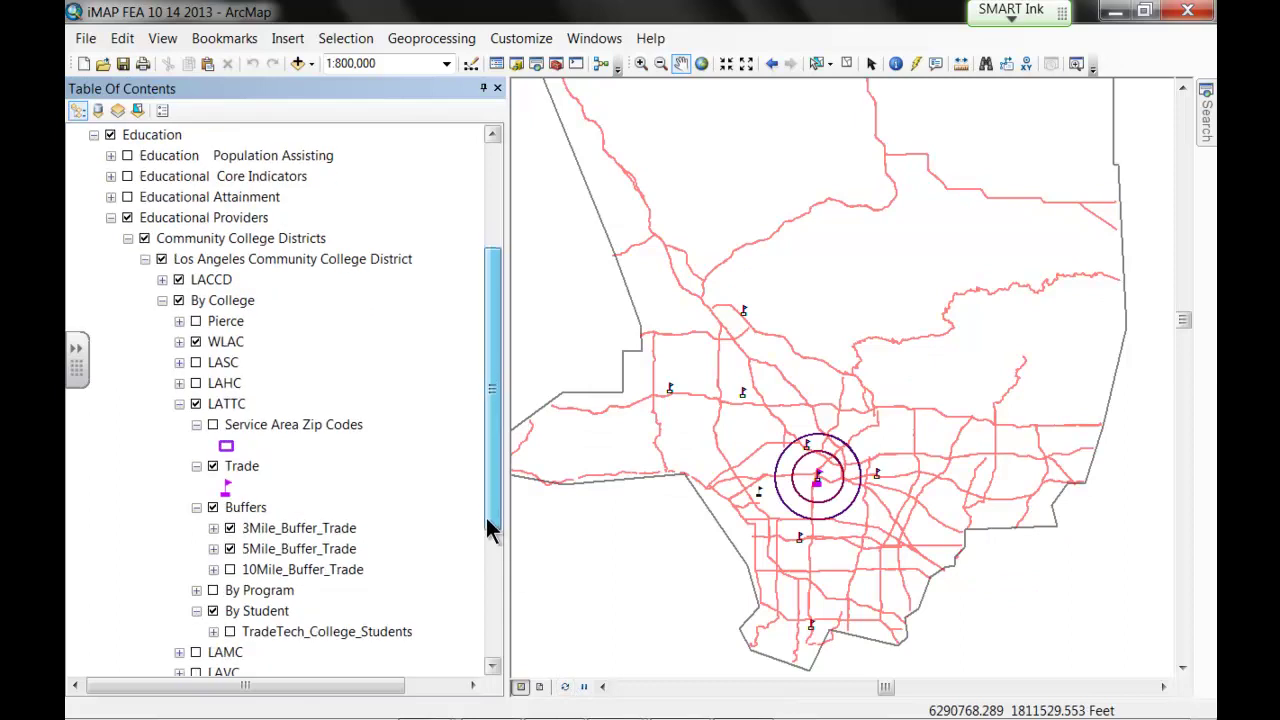
left_click(110, 217)
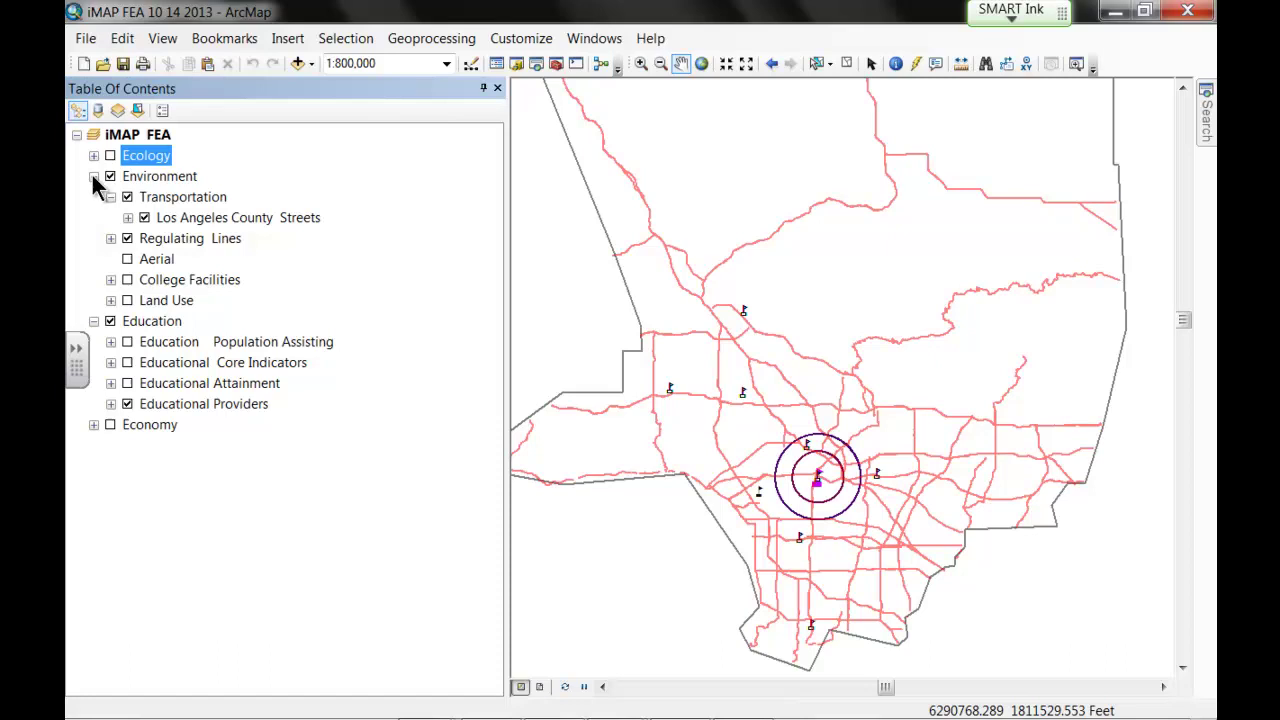
left_click(93, 176)
Turn on the Economy layers and show Family Size instead of Income under Demographics.
left_click(93, 196)
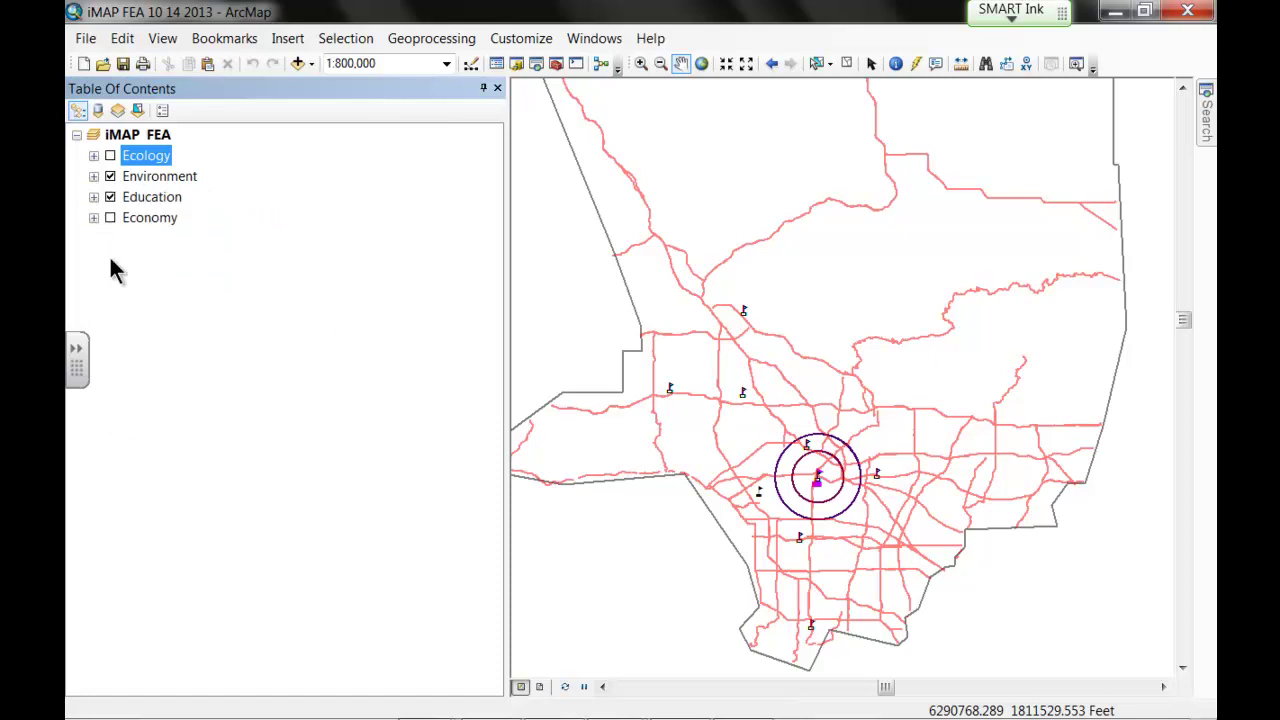
left_click(93, 218)
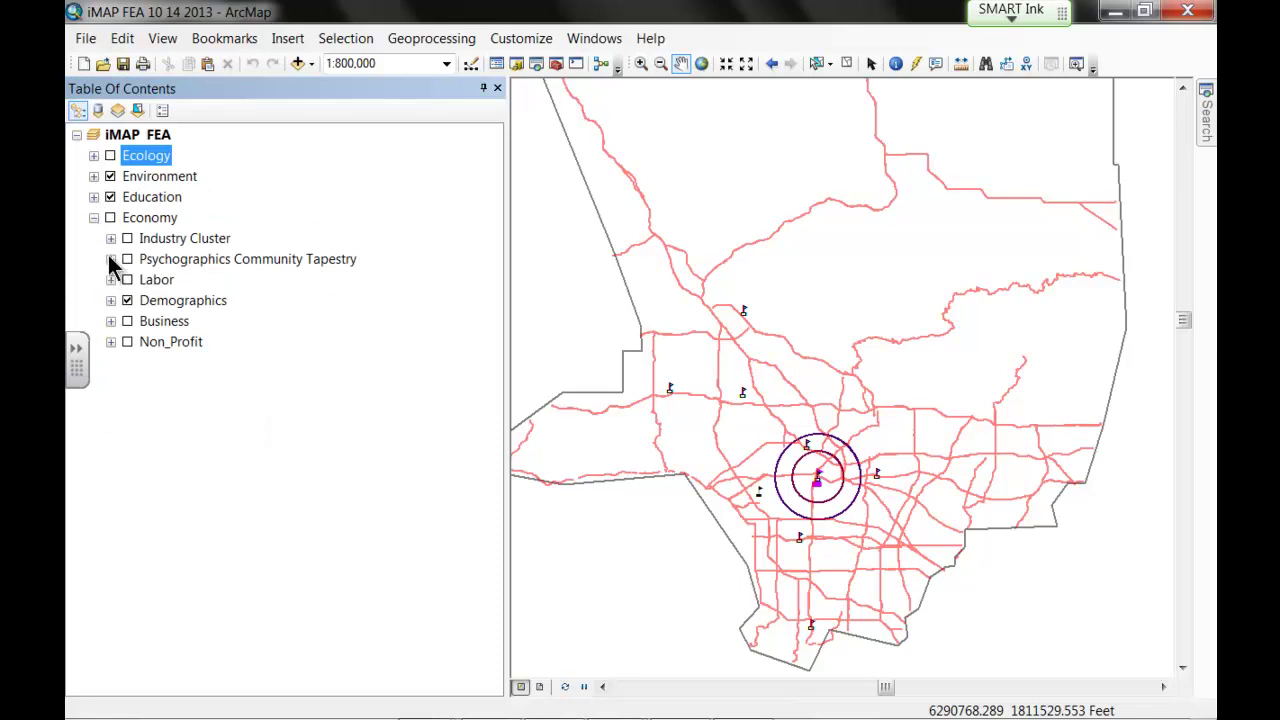
left_click(110, 218)
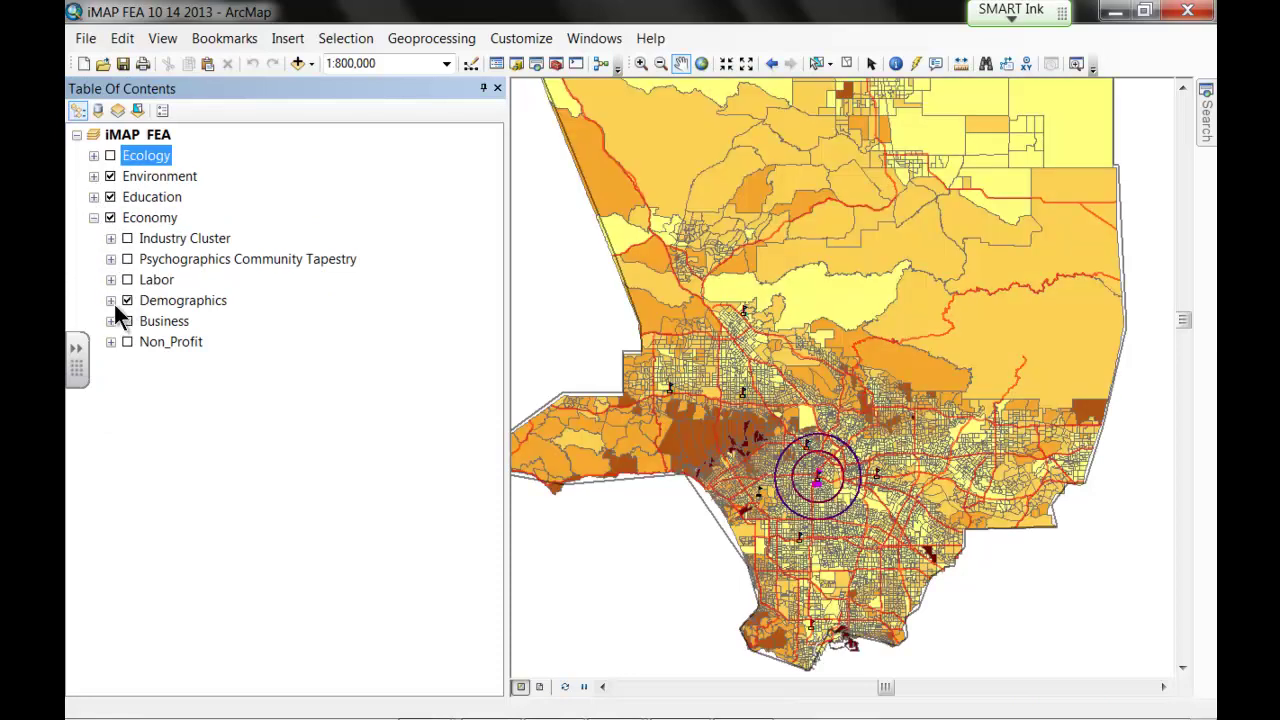
left_click(111, 300)
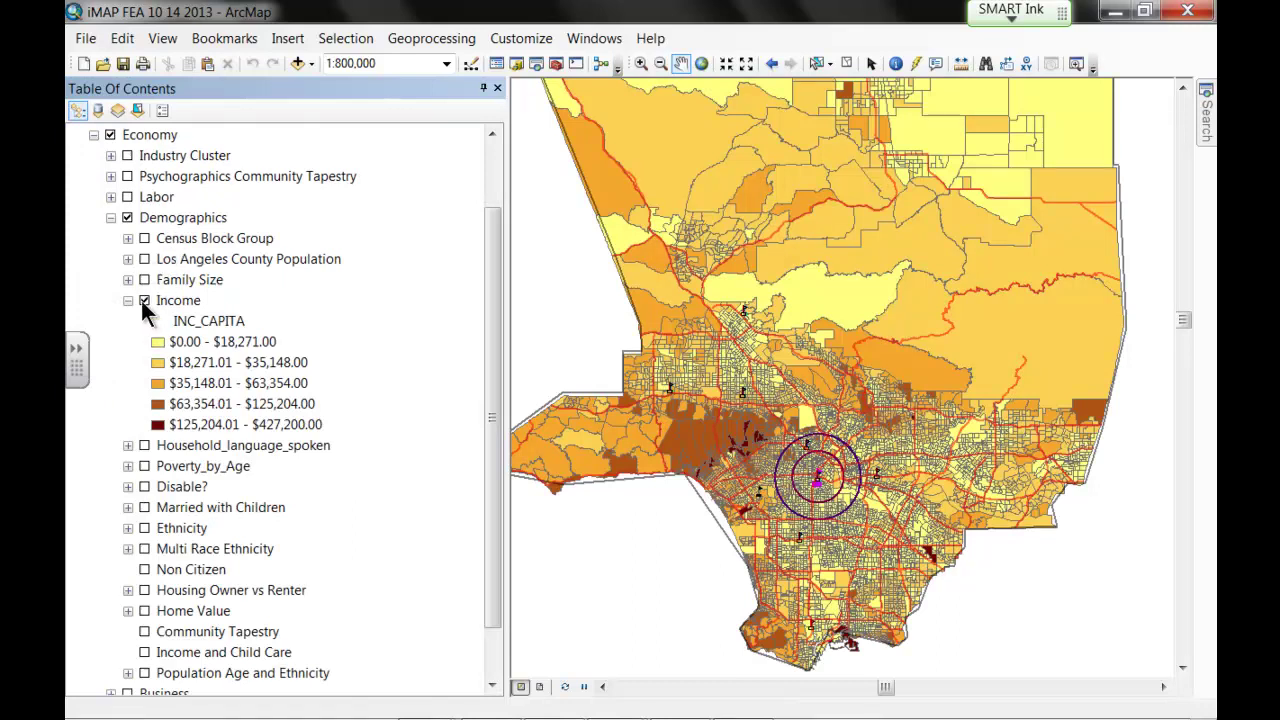
left_click(144, 300)
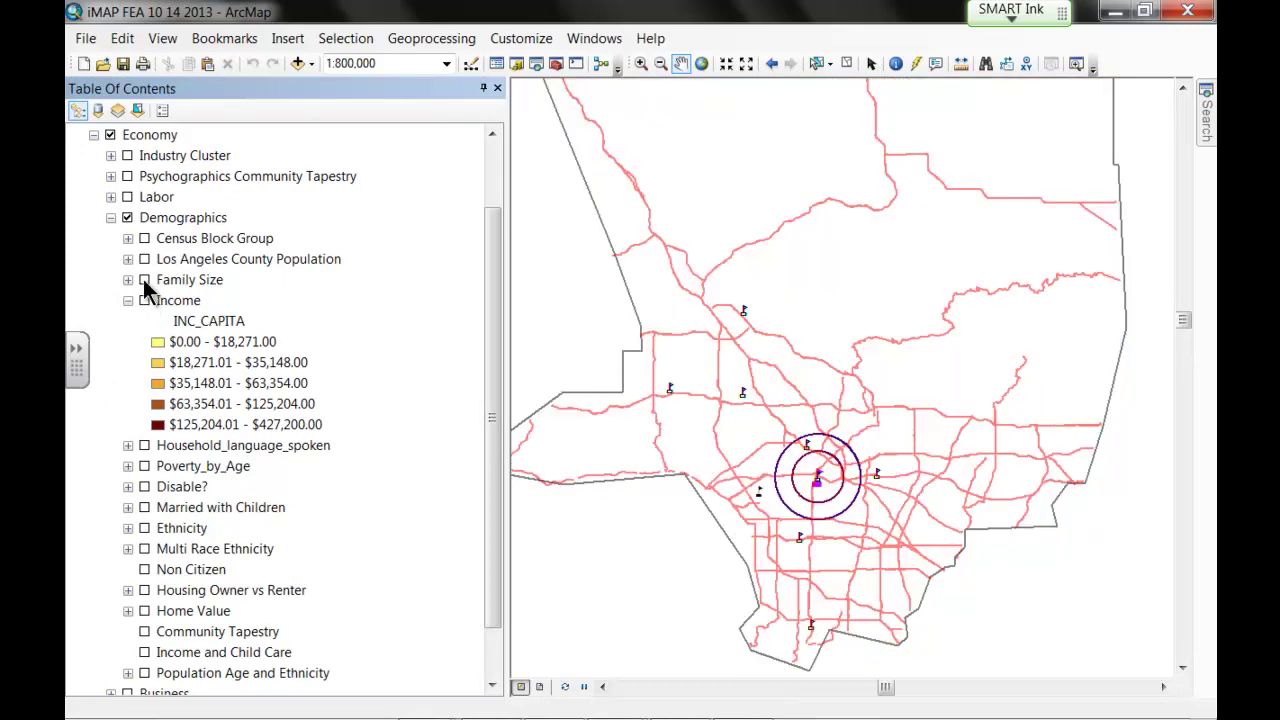
left_click(144, 280)
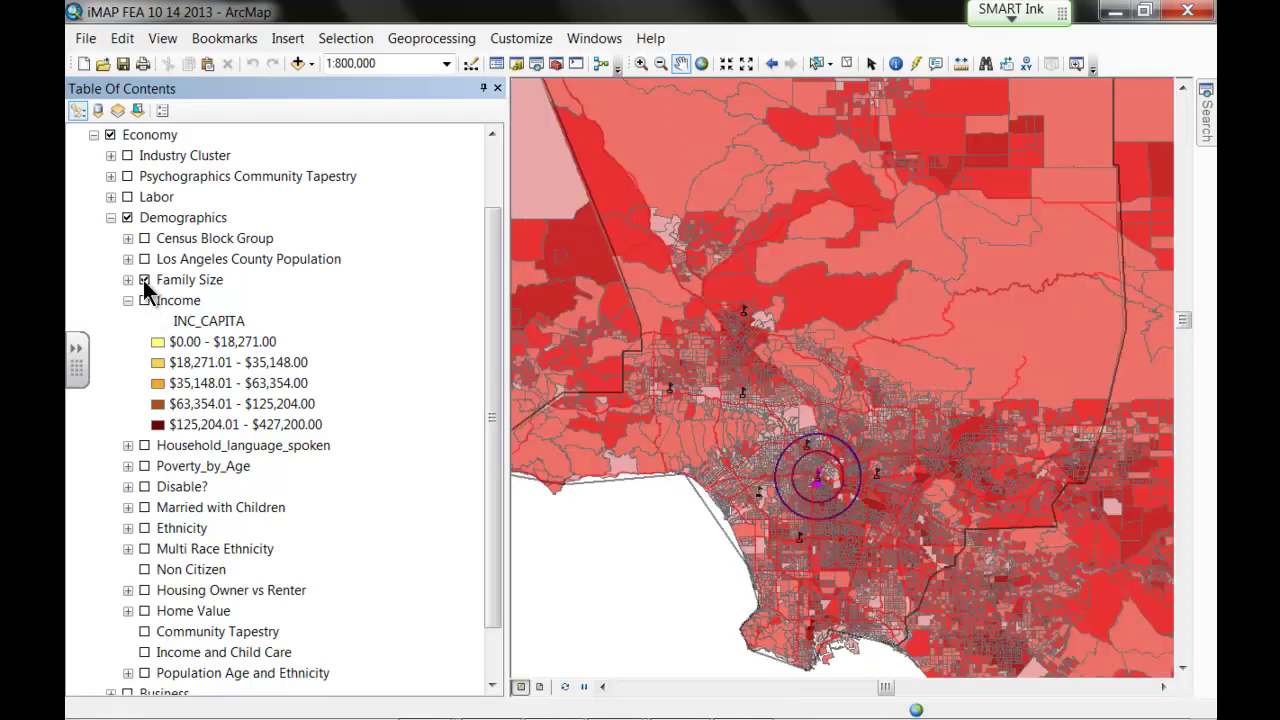
Zoom in around the buffer rings and also turn on the Married with Children layer.
left_click(641, 63)
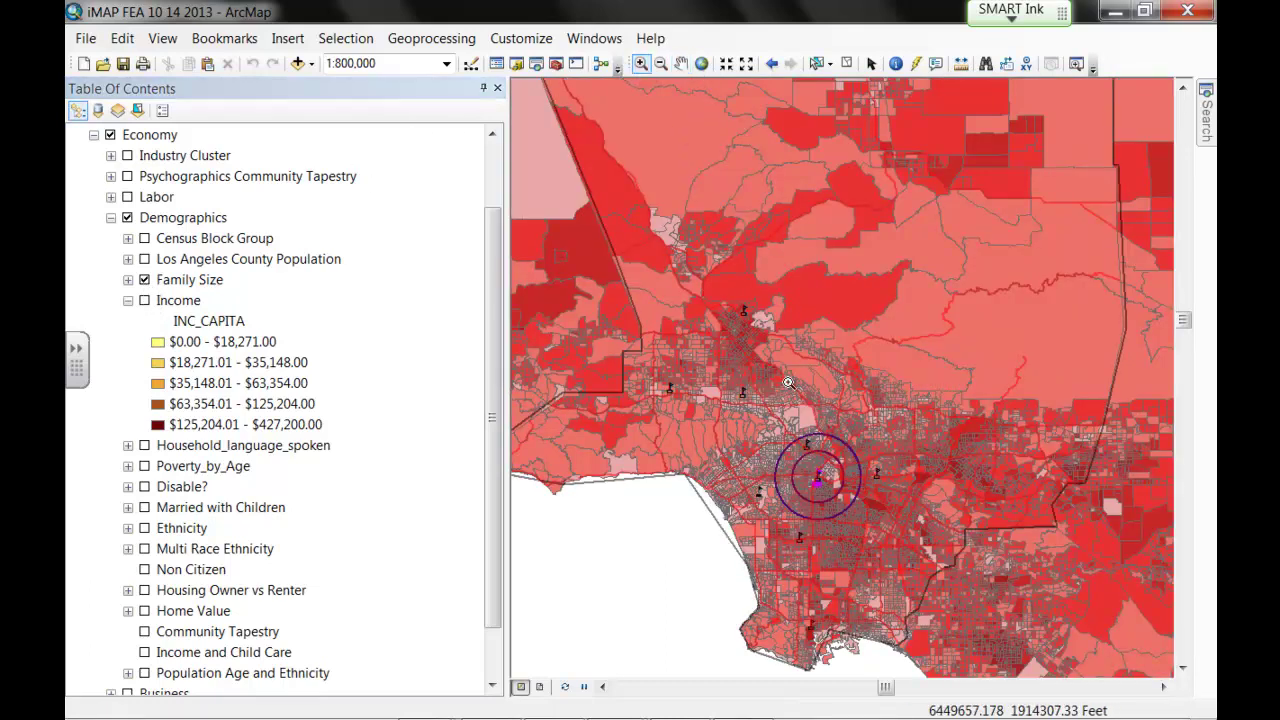
left_click_drag(869, 515, 745, 406)
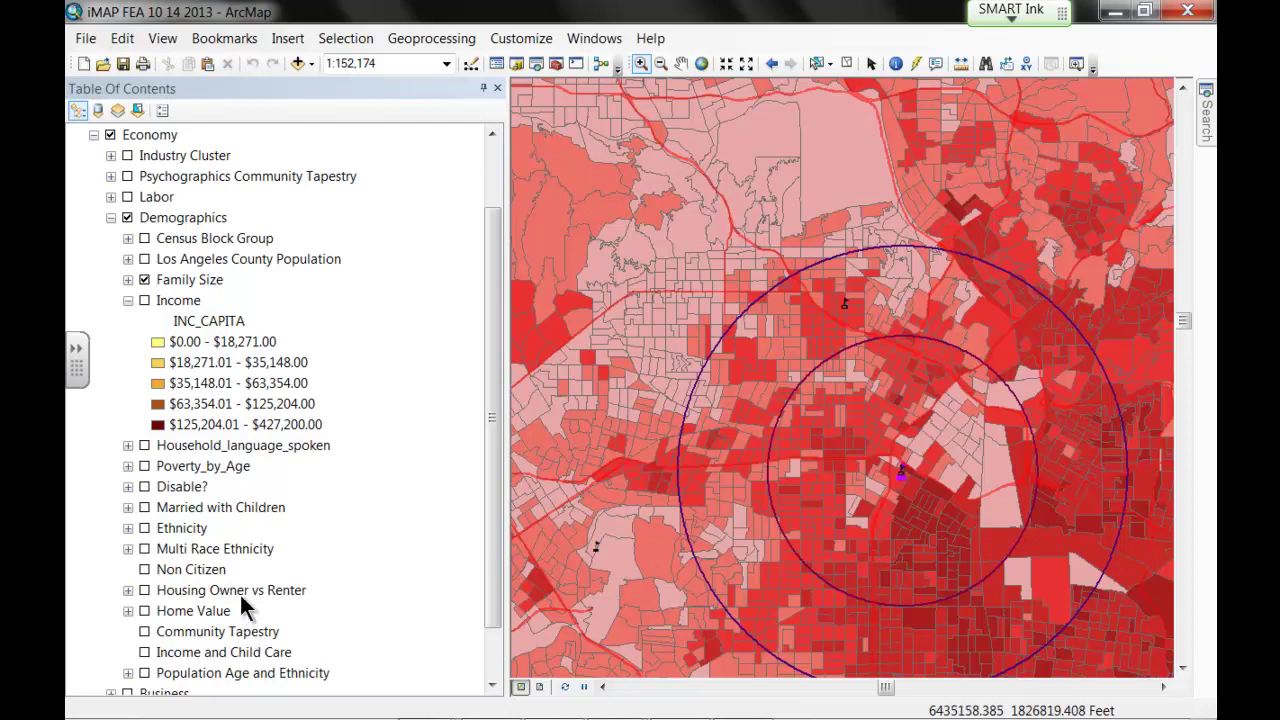
left_click(128, 300)
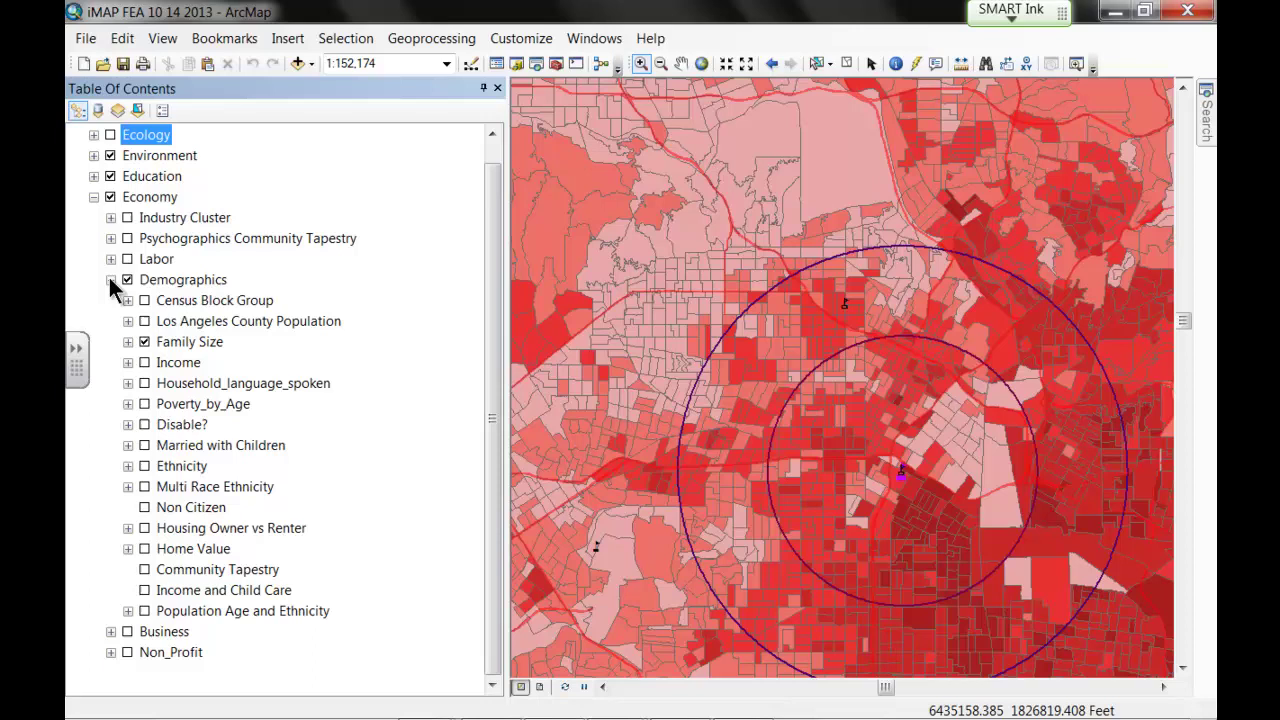
left_click(143, 444)
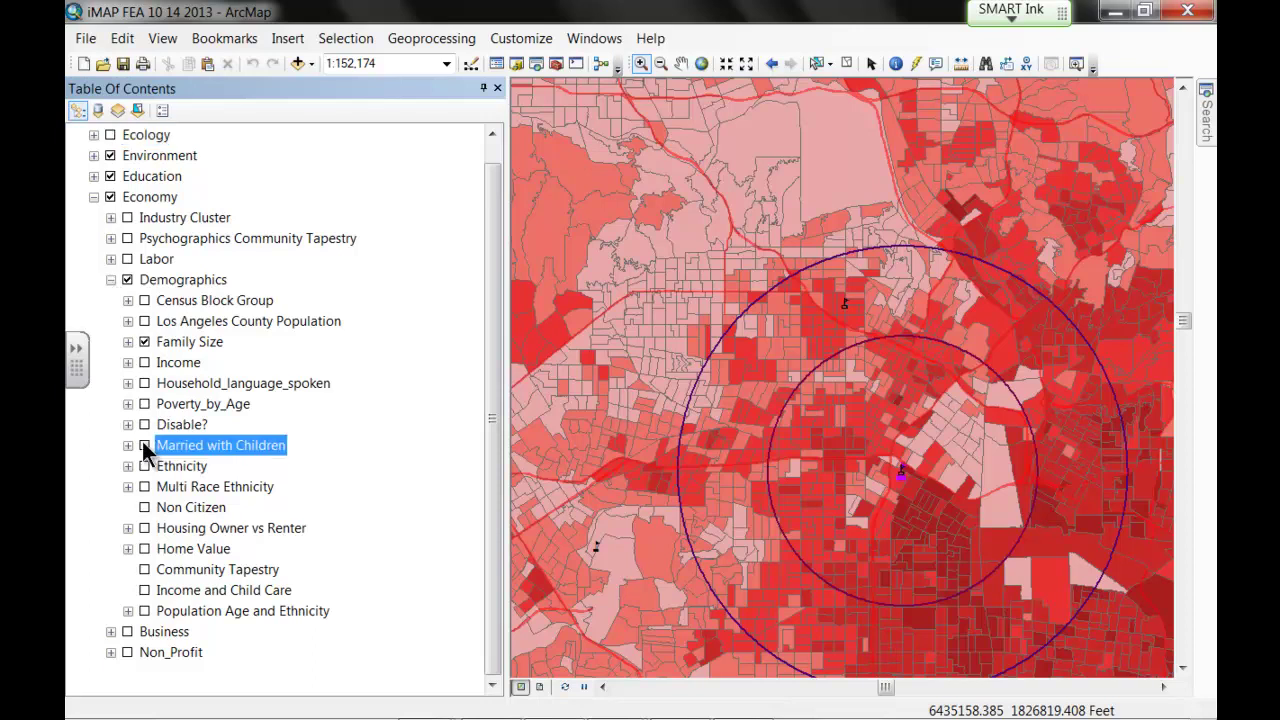
left_click(110, 280)
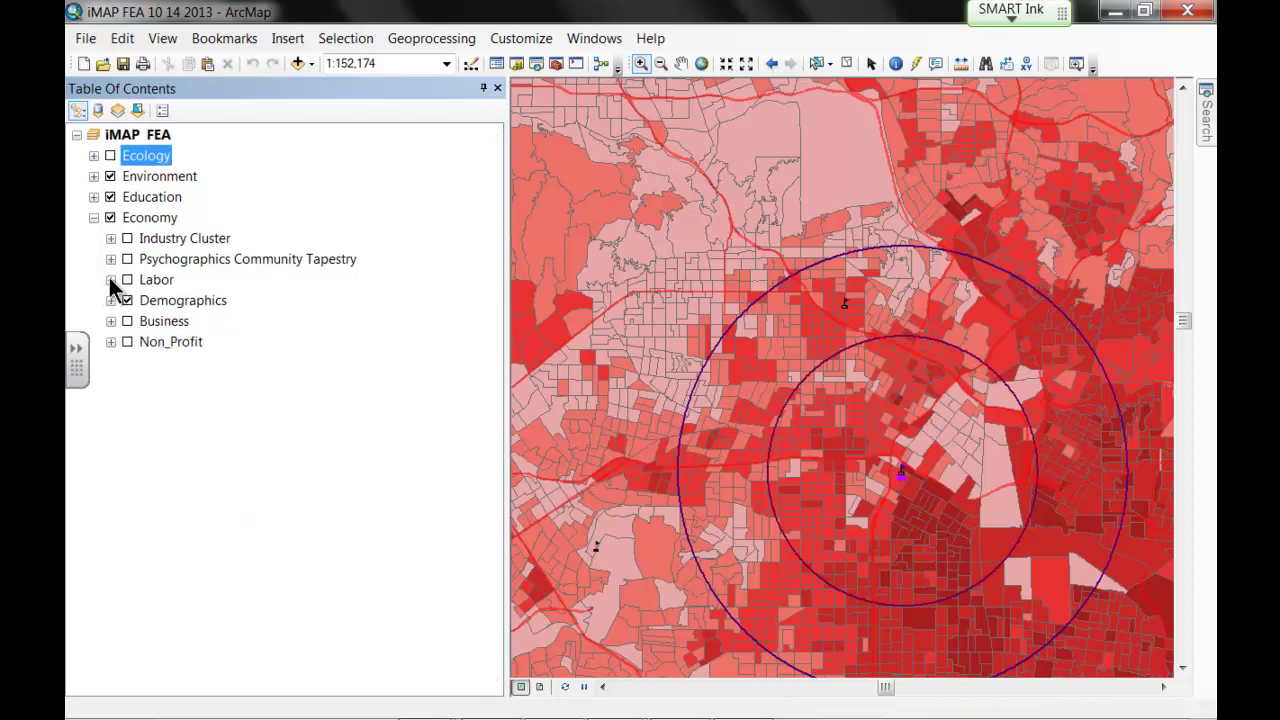
Refresh the map and expand Demographics to show the Married with Children MARHH_CHD legend classes.
left_click(563, 687)
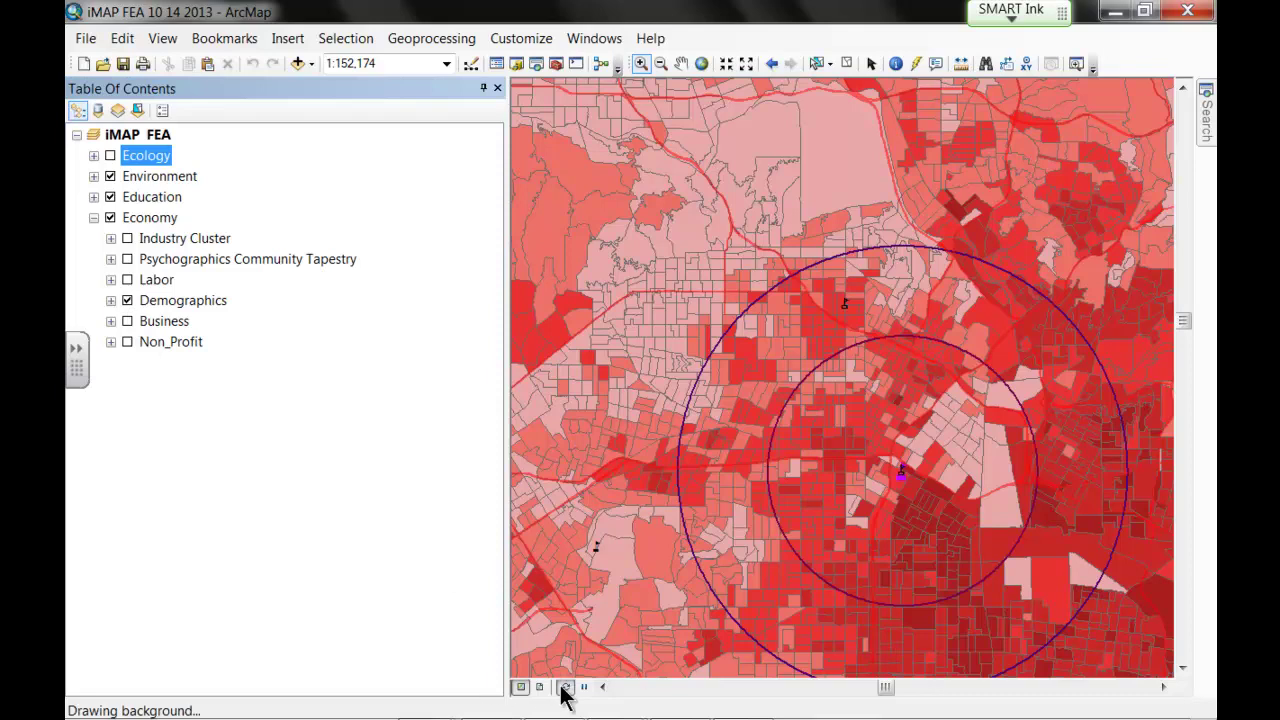
left_click(111, 300)
left_click(127, 466)
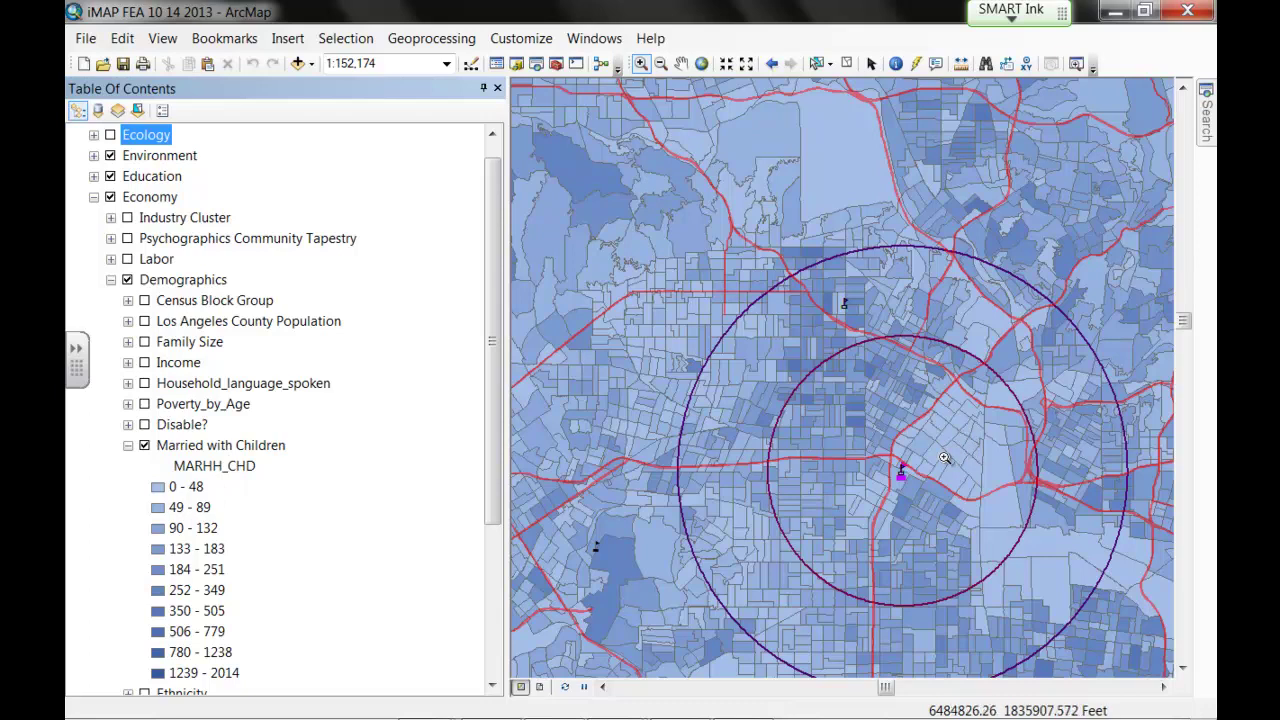
Turn off Demographics and switch the Business layers from agriculture to construction points.
left_click(110, 280)
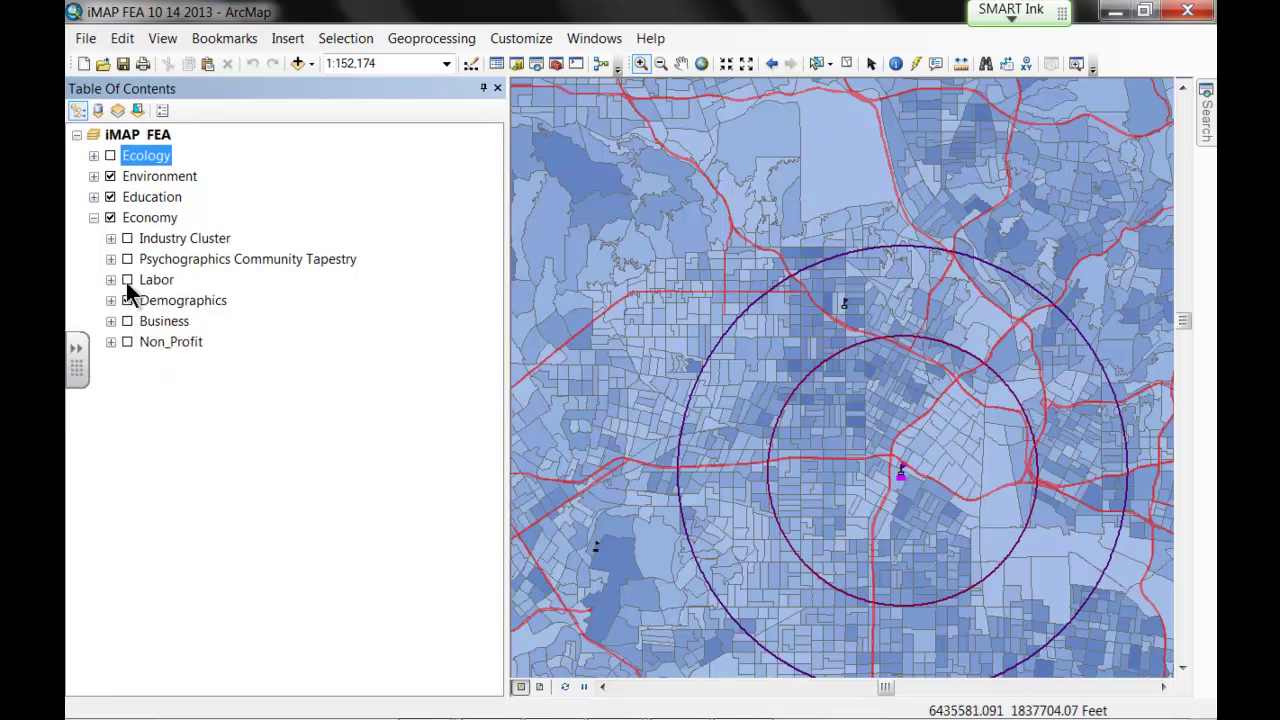
left_click(127, 301)
left_click(127, 301)
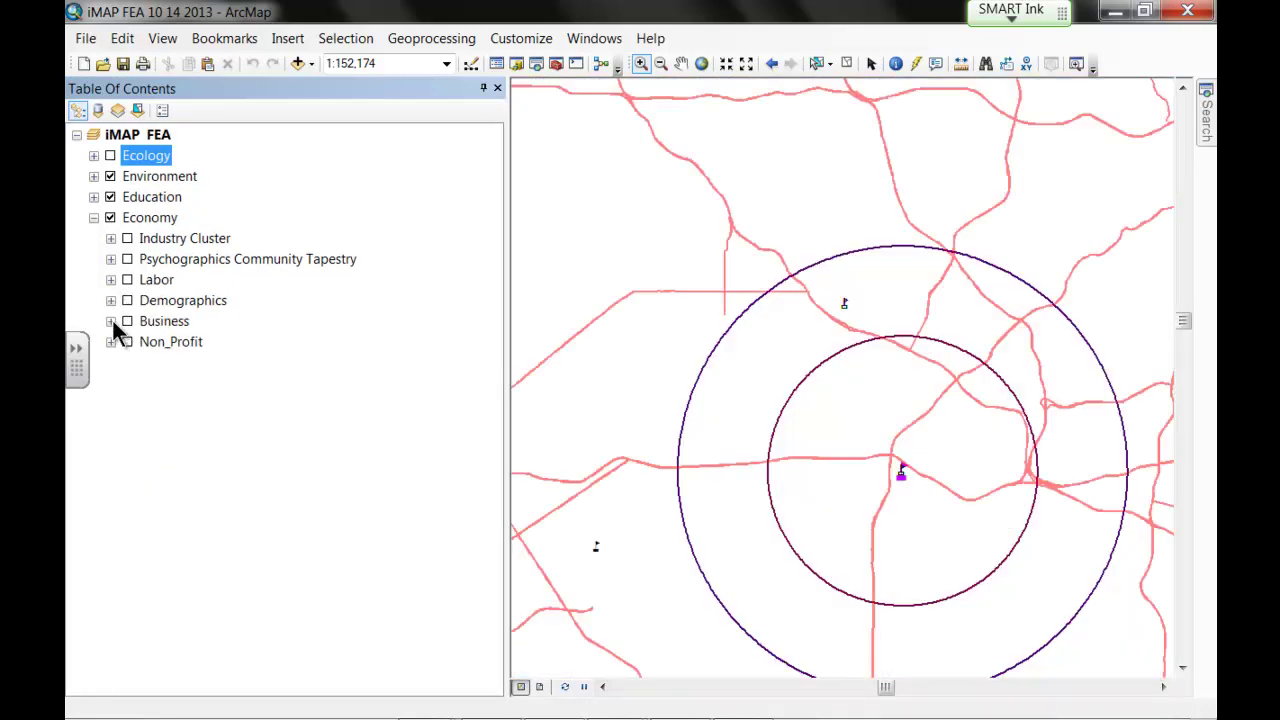
left_click(111, 321)
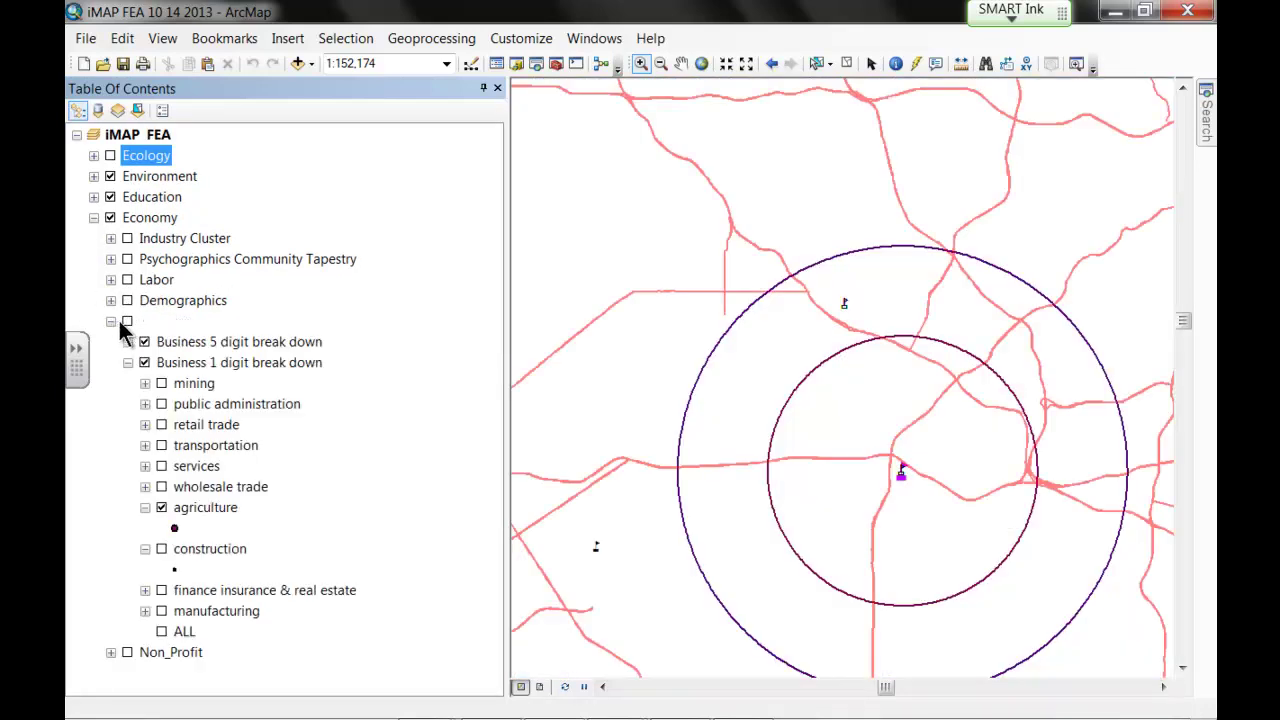
left_click(161, 508)
left_click(161, 549)
left_click(127, 321)
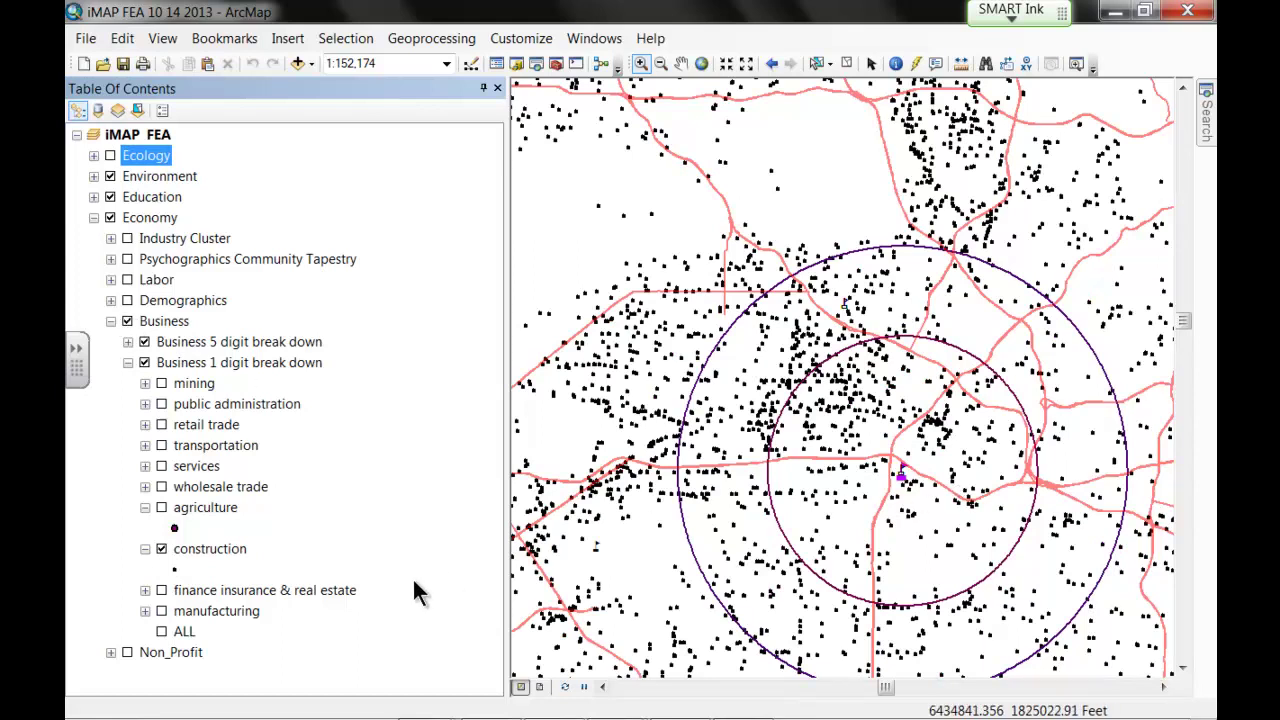
Open the construction layer's attribute table maximized.
right_click(222, 552)
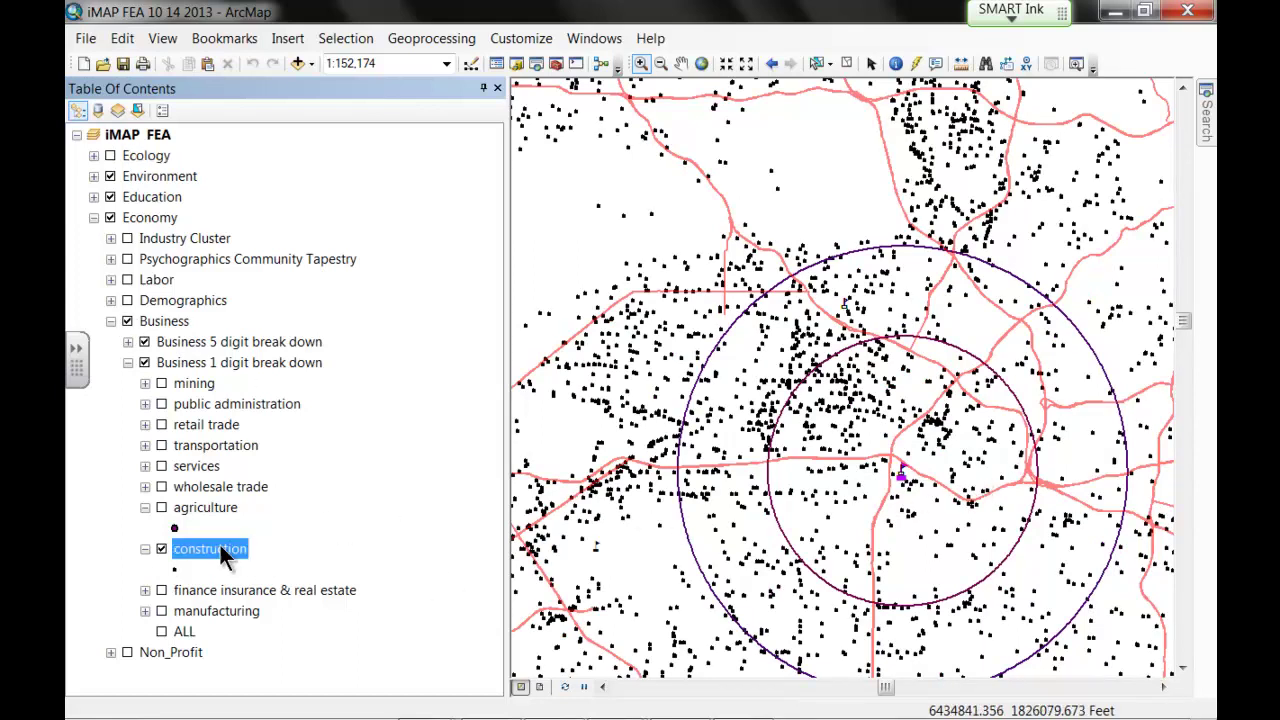
left_click(320, 158)
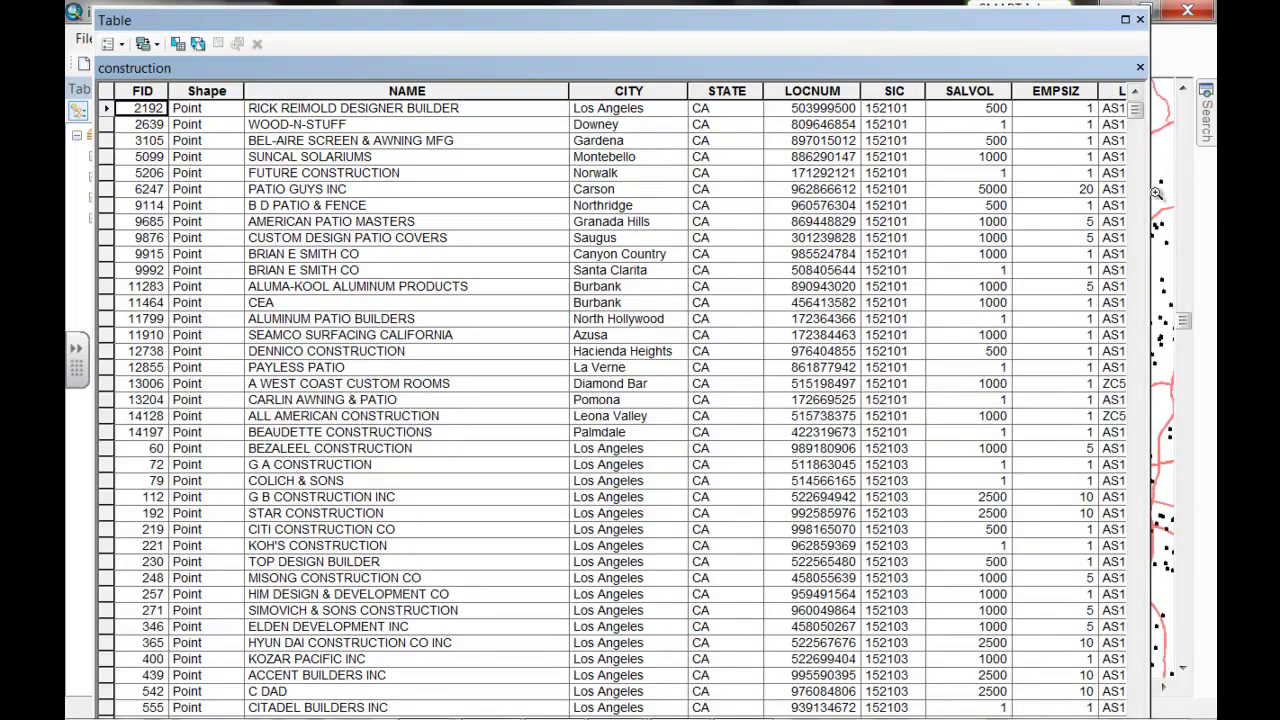
left_click(1125, 19)
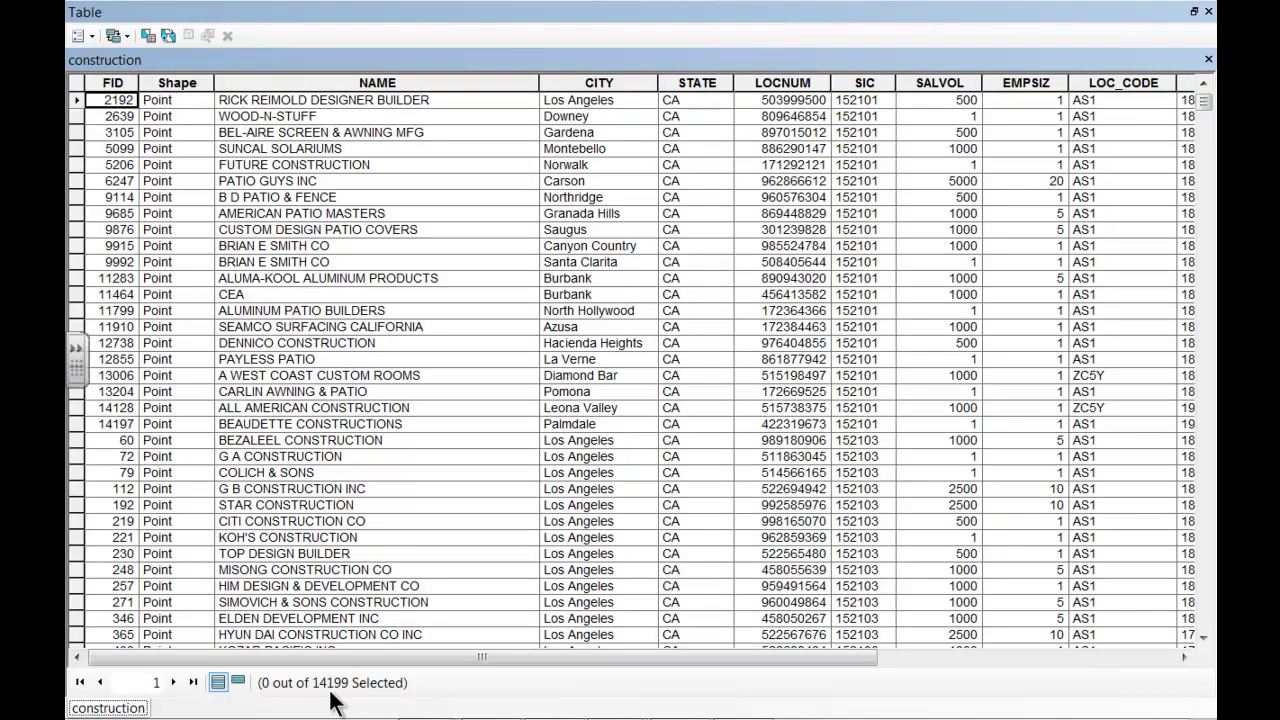
Sort the table by SIC ascending, review it through the EMPSIZ column, then close it.
left_click(861, 82)
right_click(861, 79)
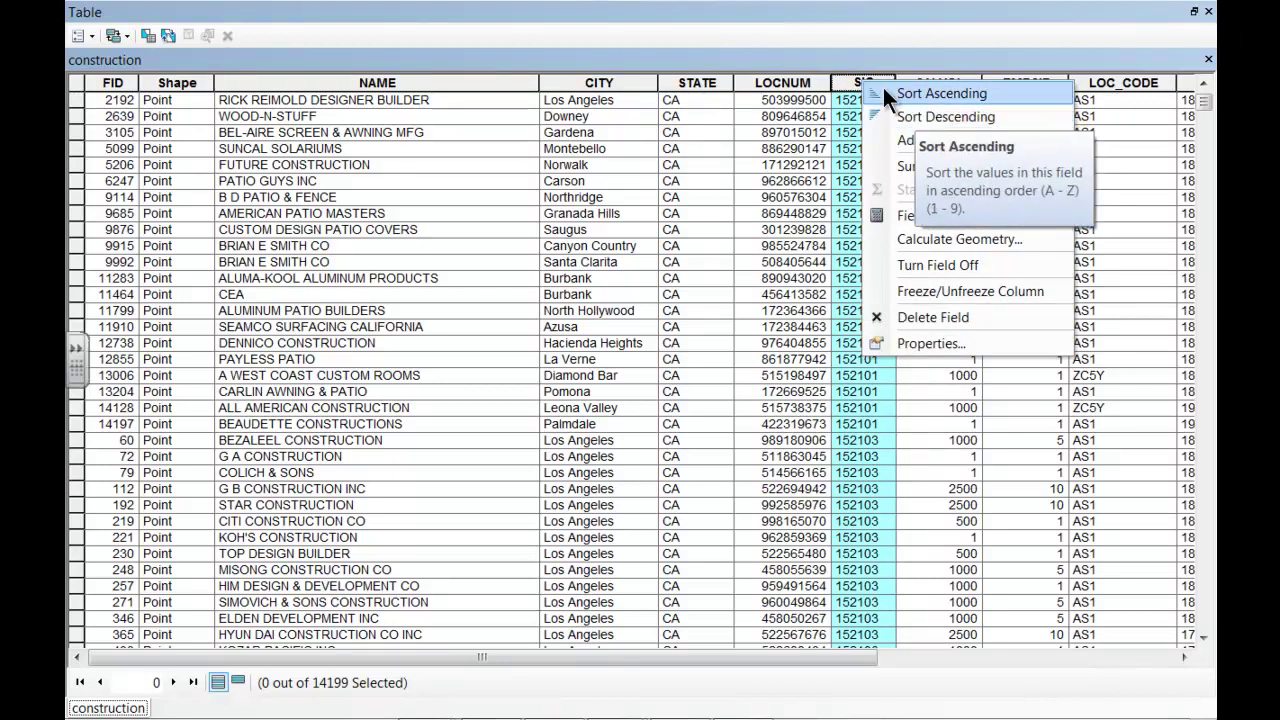
left_click(900, 91)
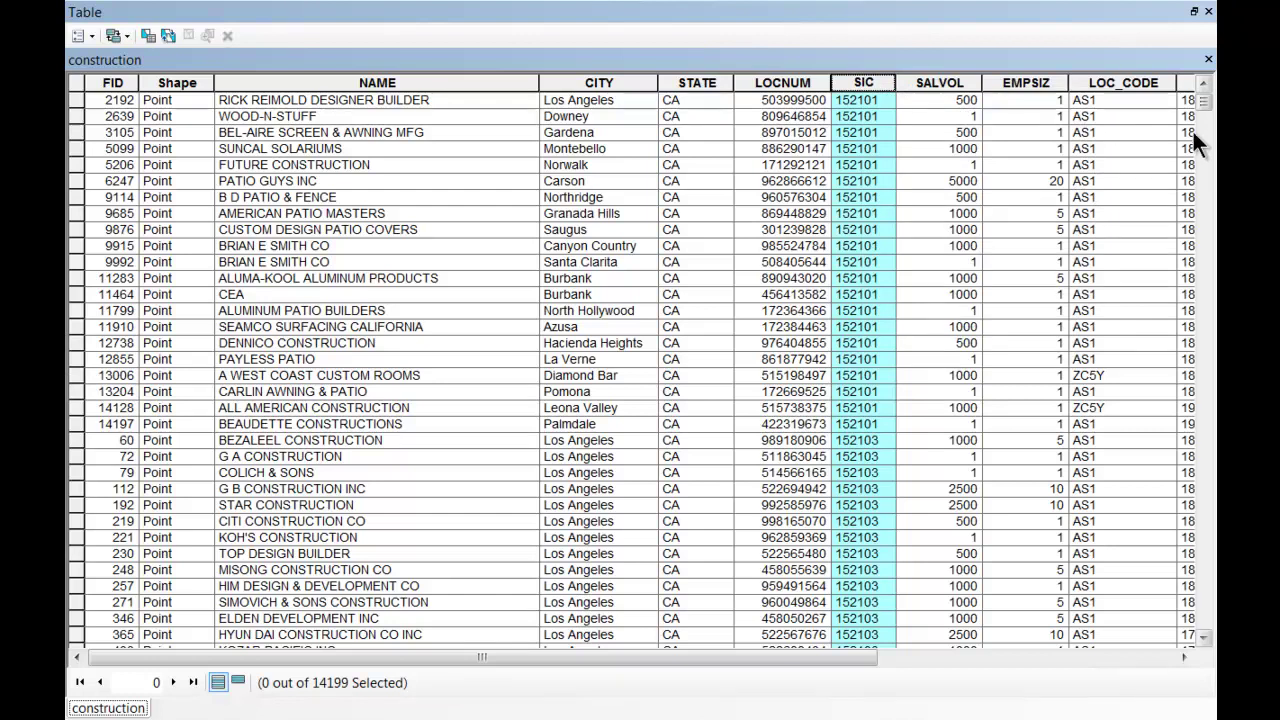
left_click_drag(1204, 102, 1207, 131)
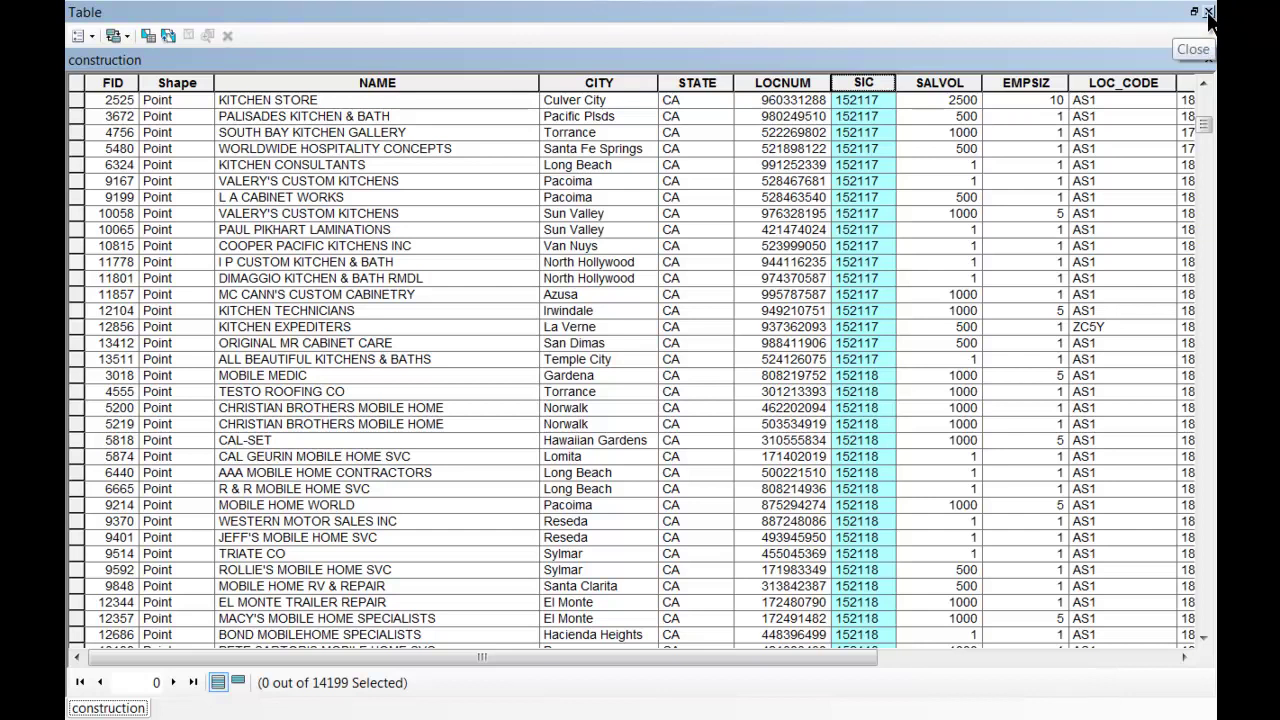
left_click_drag(745, 656, 851, 656)
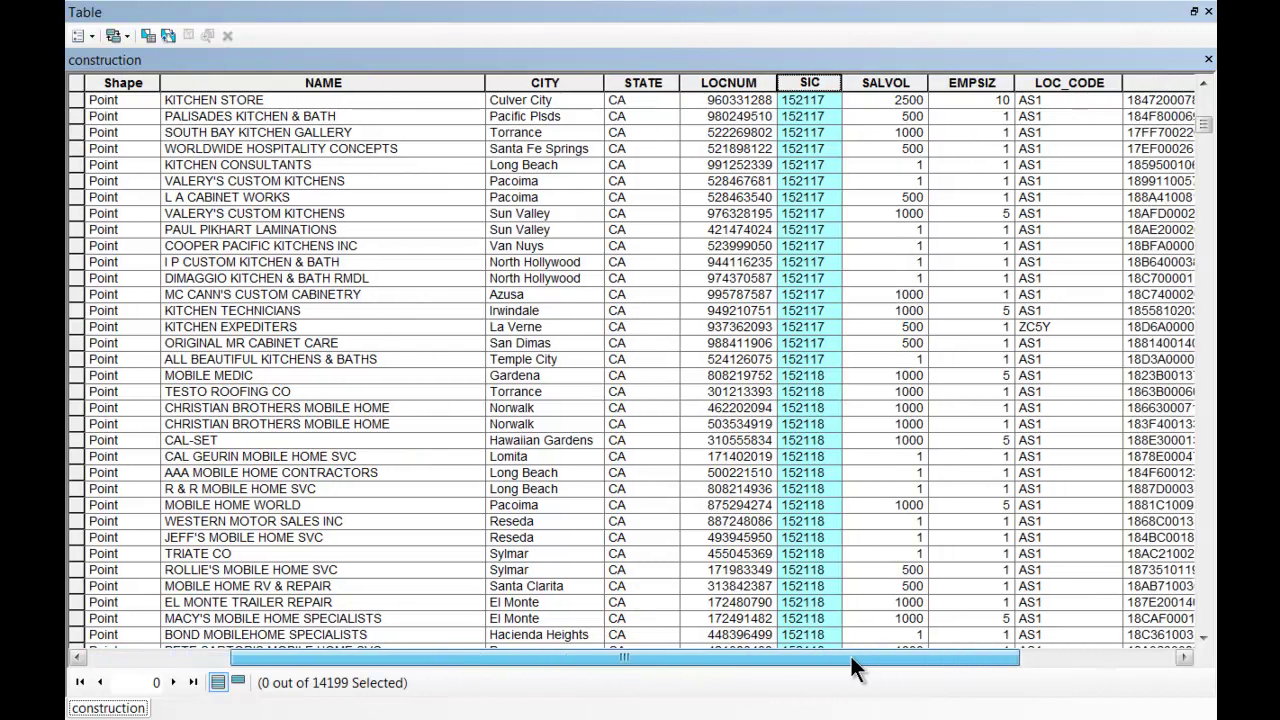
left_click(987, 82)
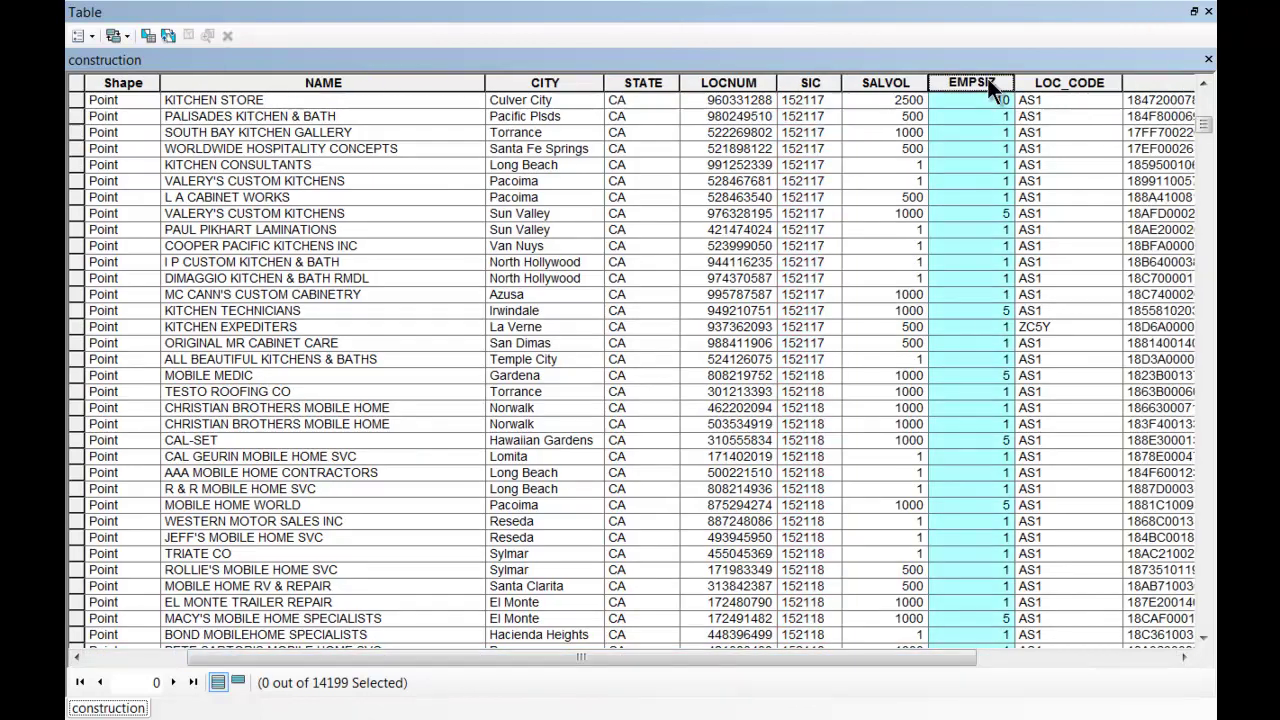
left_click(1209, 12)
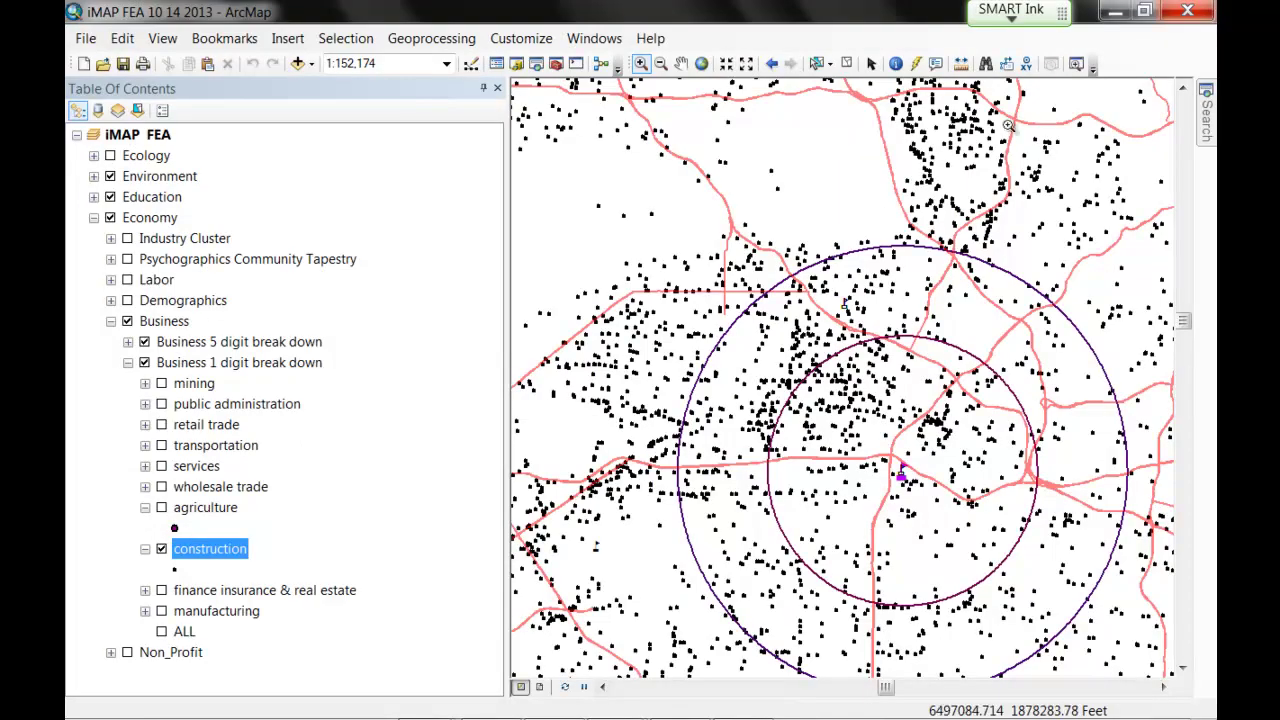
Hide the construction points and collapse the Business 1 digit break down and Business groups.
left_click(162, 549)
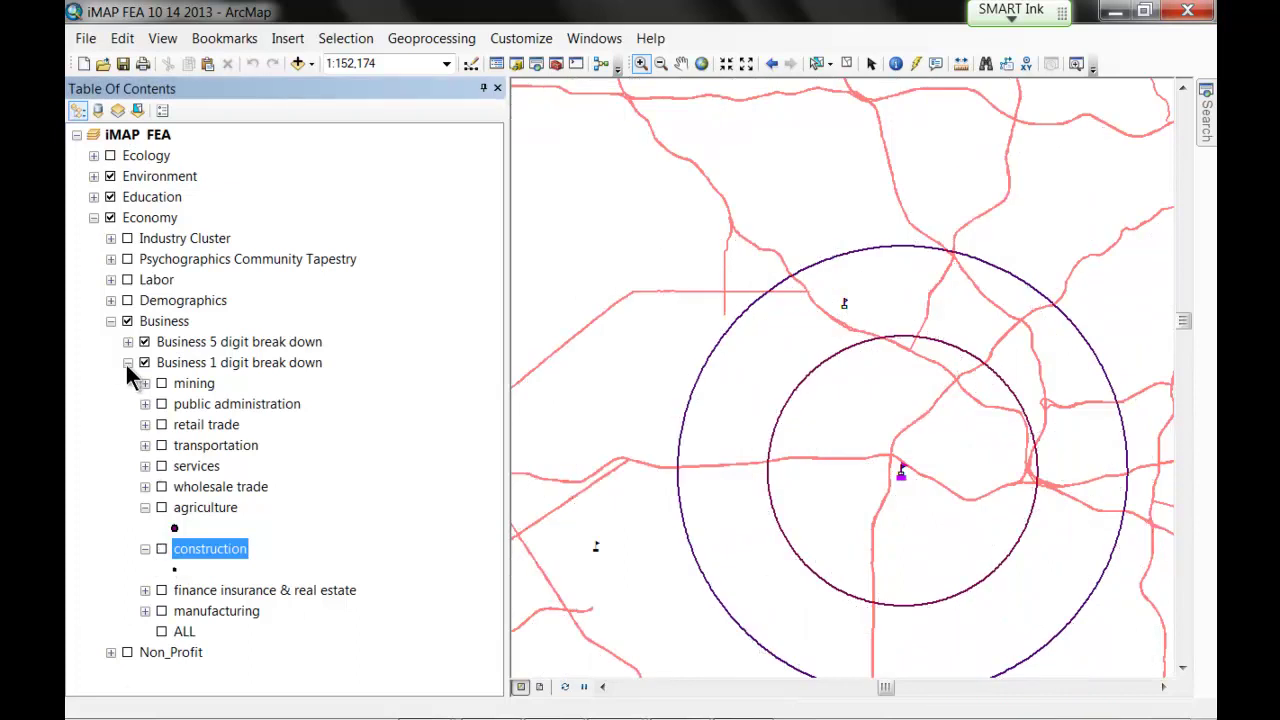
left_click(128, 362)
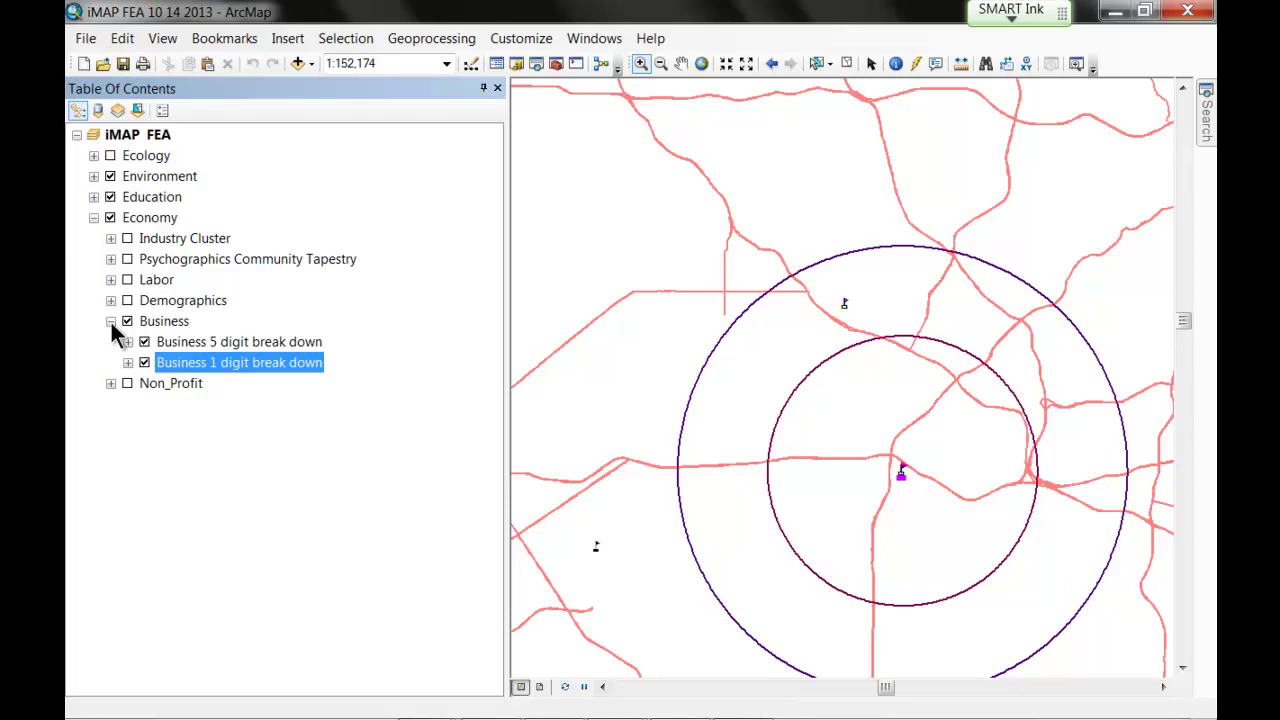
left_click(110, 321)
left_click(110, 321)
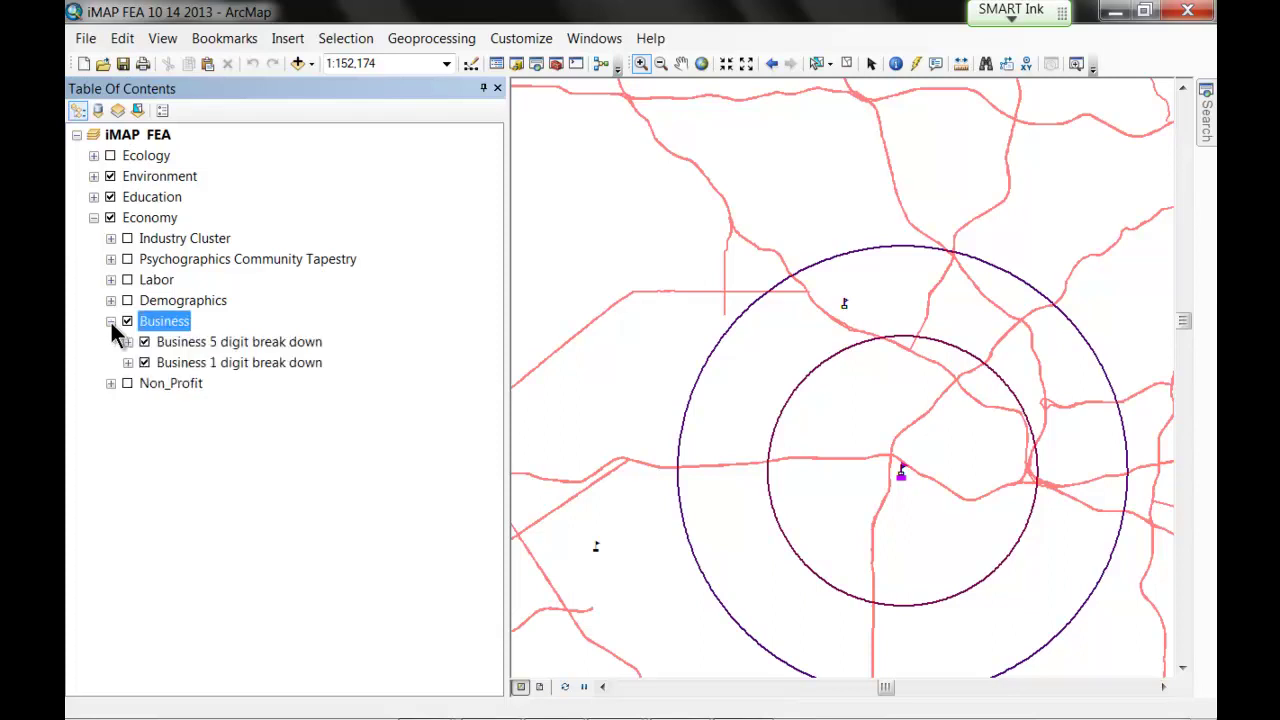
left_click(110, 321)
Turn on the TradeTech_College_Students layer under Education > Educational Providers.
left_click(93, 217)
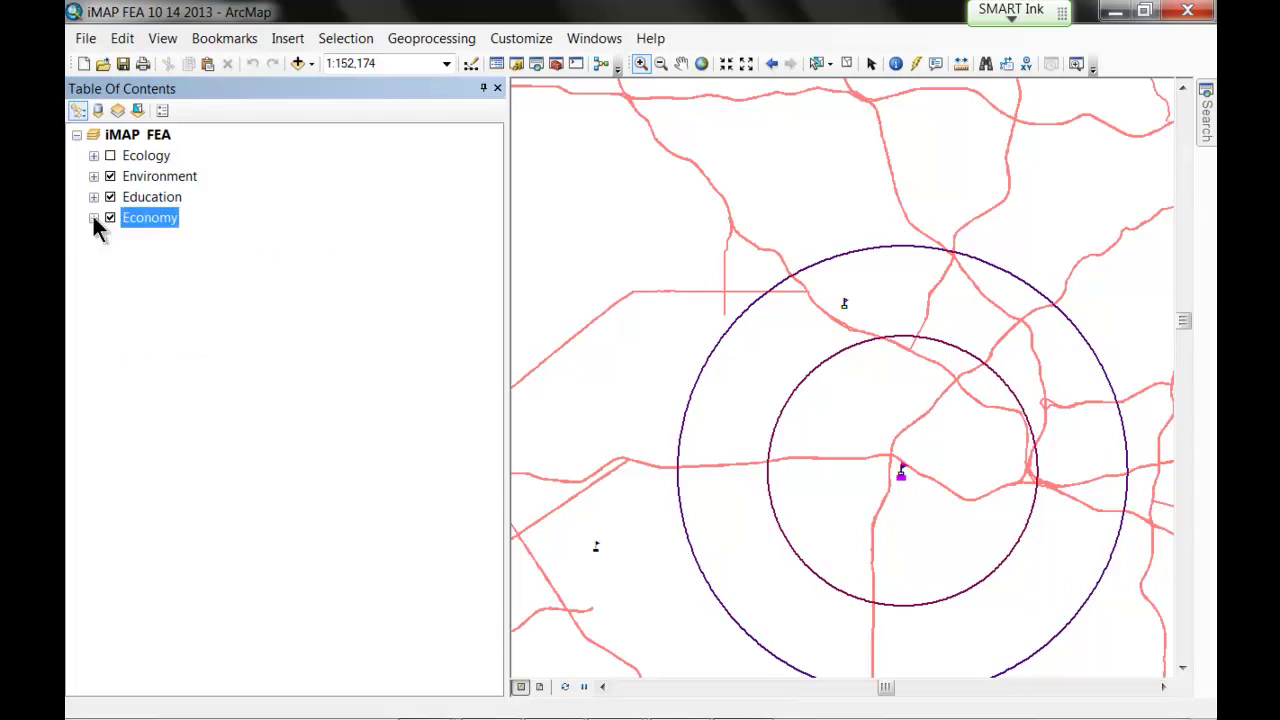
left_click(94, 197)
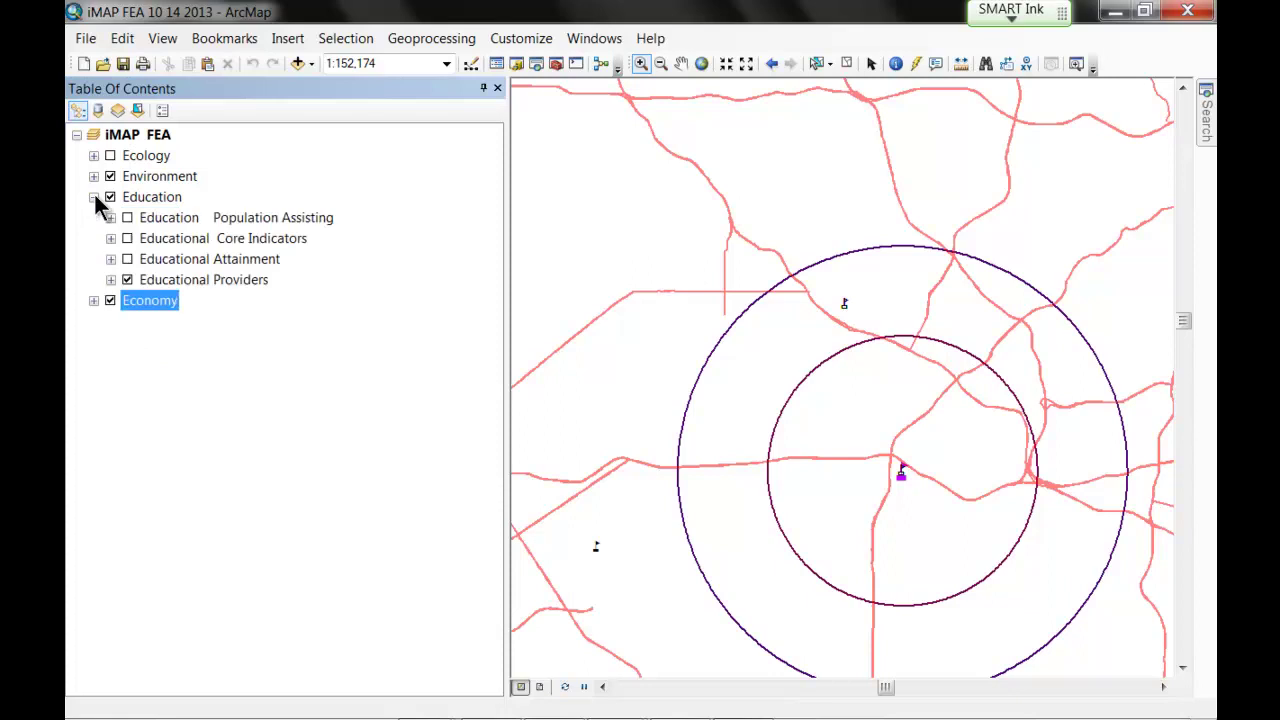
left_click(111, 280)
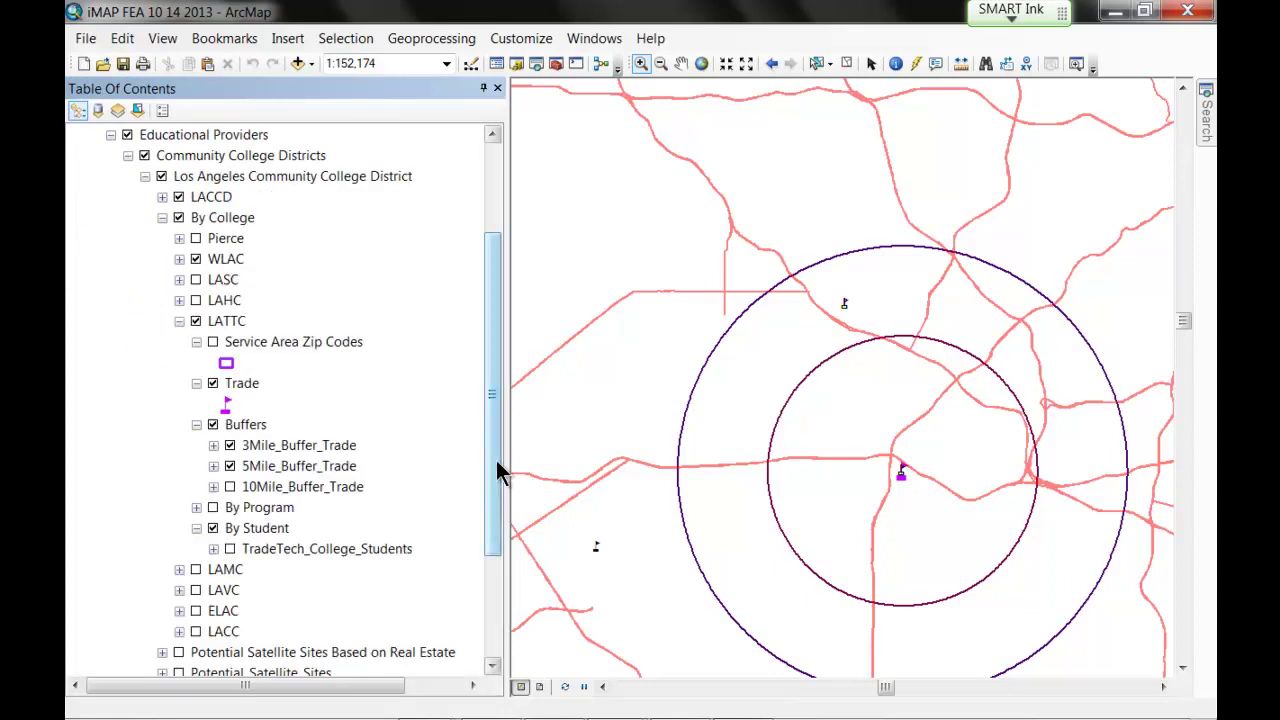
left_click_drag(496, 466, 495, 562)
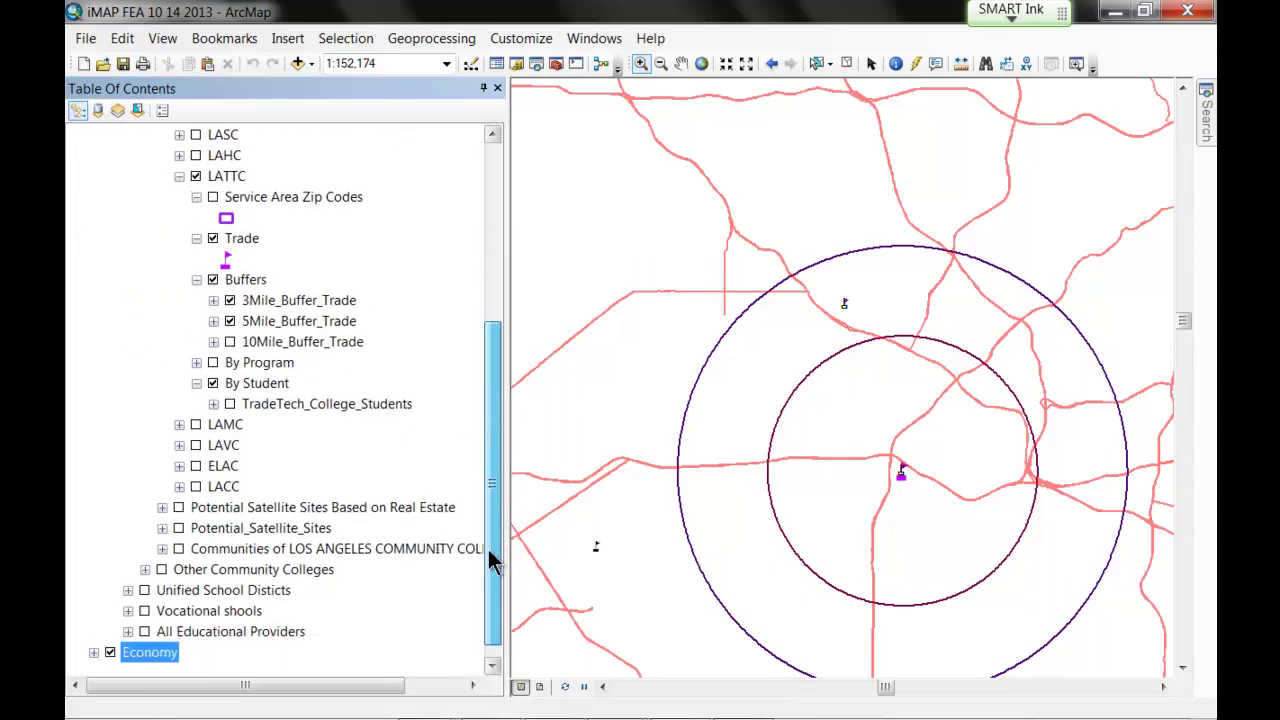
left_click(230, 404)
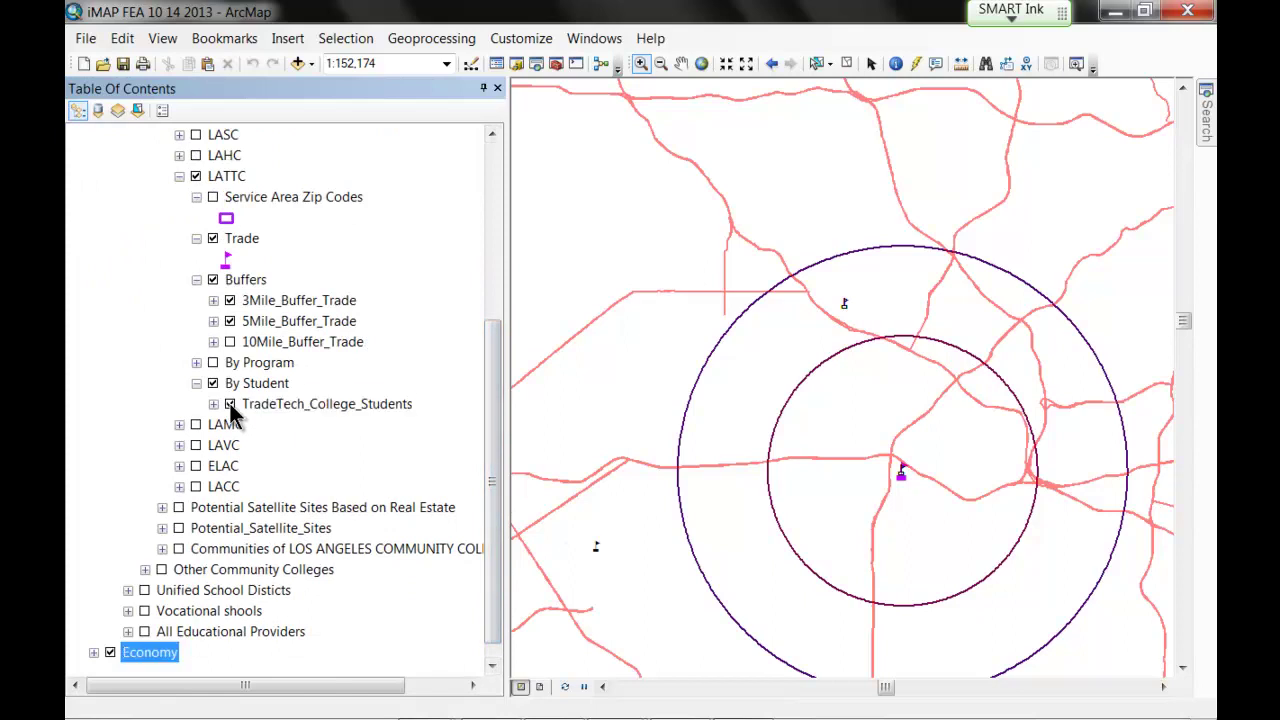
Zoom the map out to 1:200,000, then to 1:250,000.
left_click(660, 63)
left_click(900, 528)
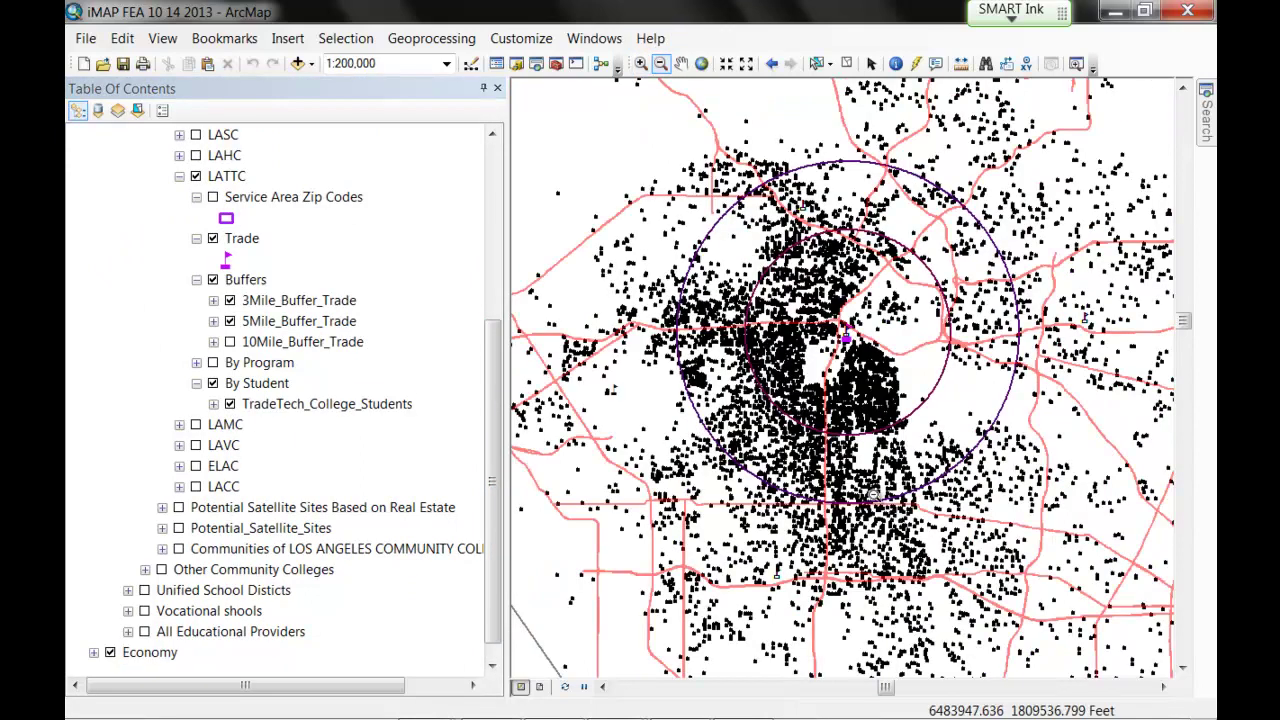
left_click(876, 494)
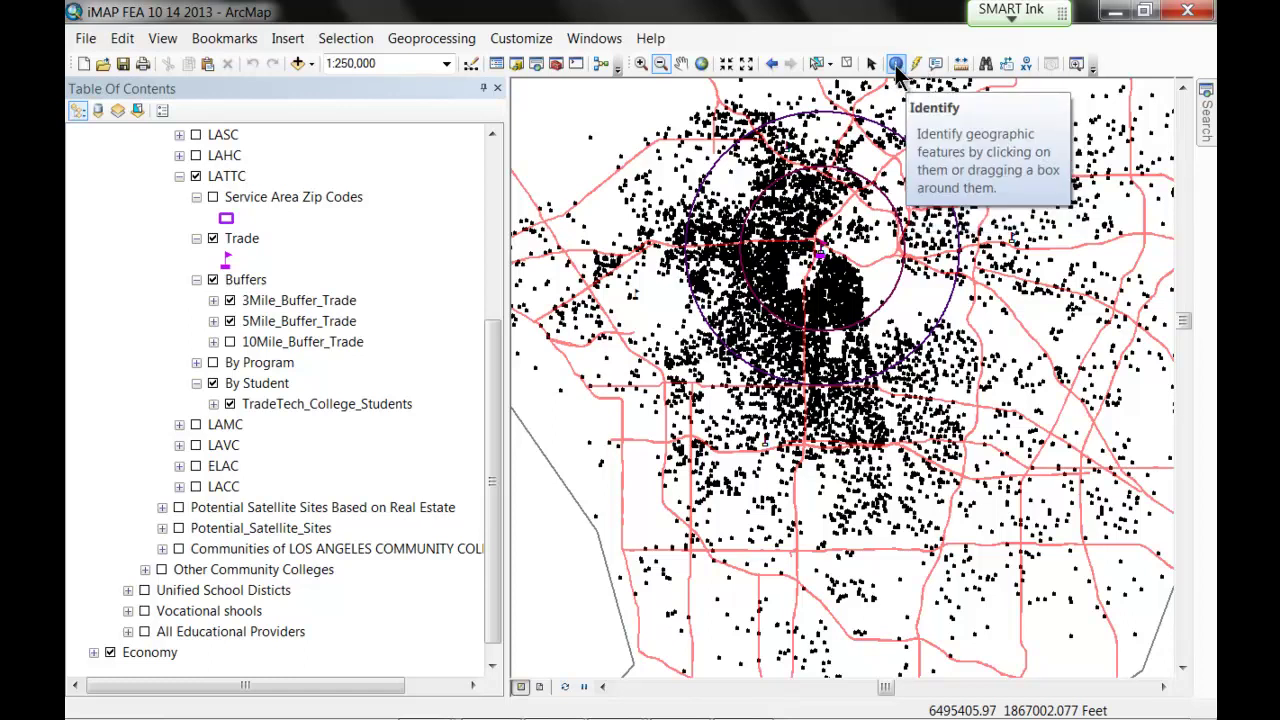
Hide the Environment road layers and identify one TradeTech student point (FID 7940).
scroll(495, 385, "up", 1)
scroll(495, 385, "up", 4)
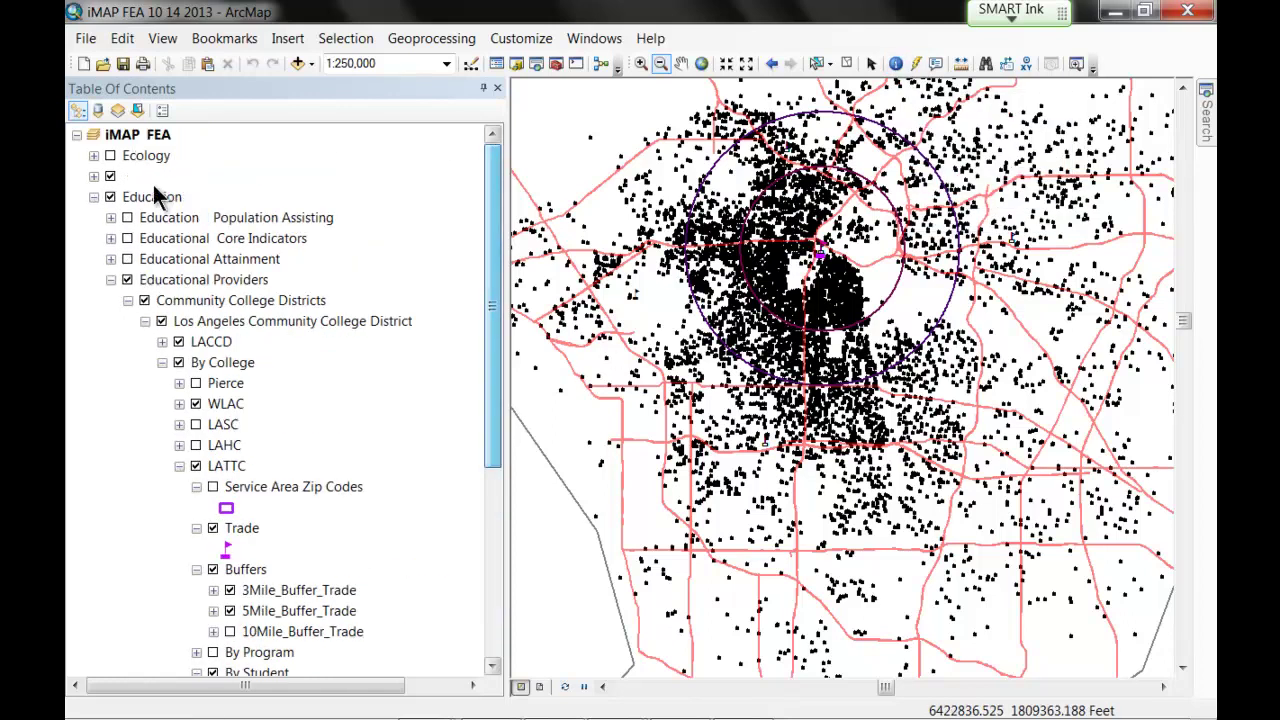
left_click(110, 176)
left_click(895, 63)
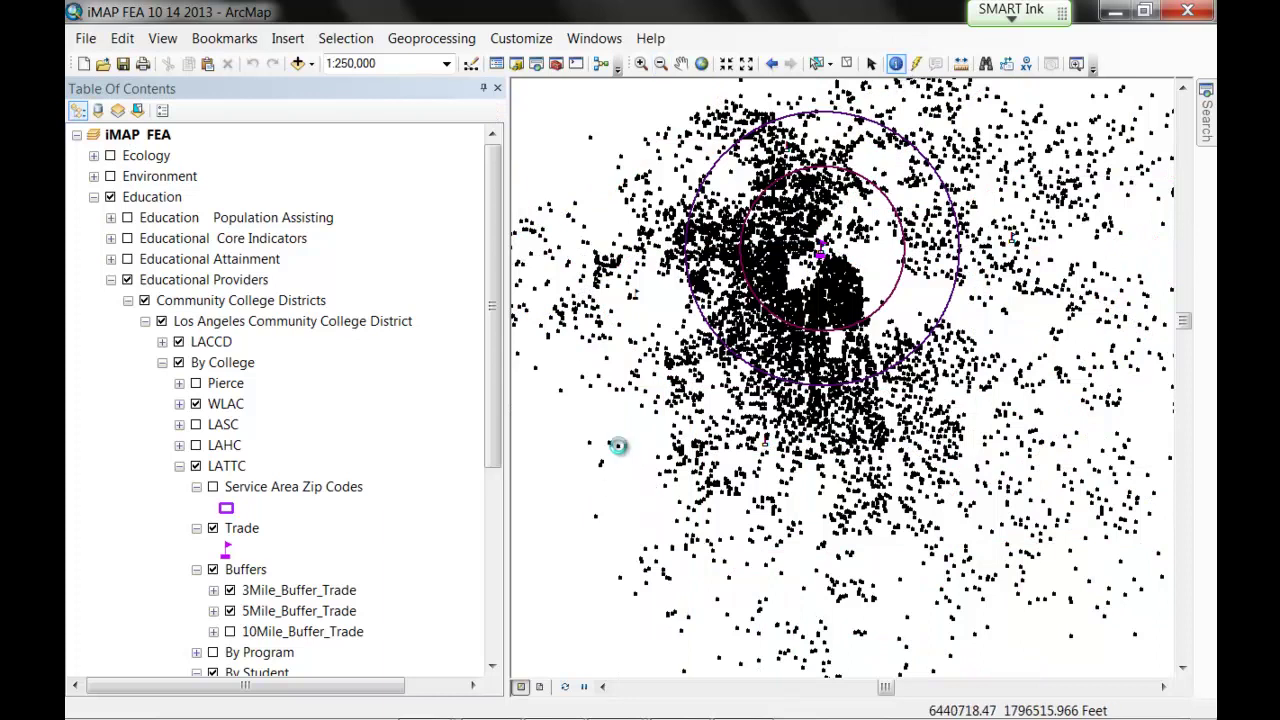
left_click(617, 447)
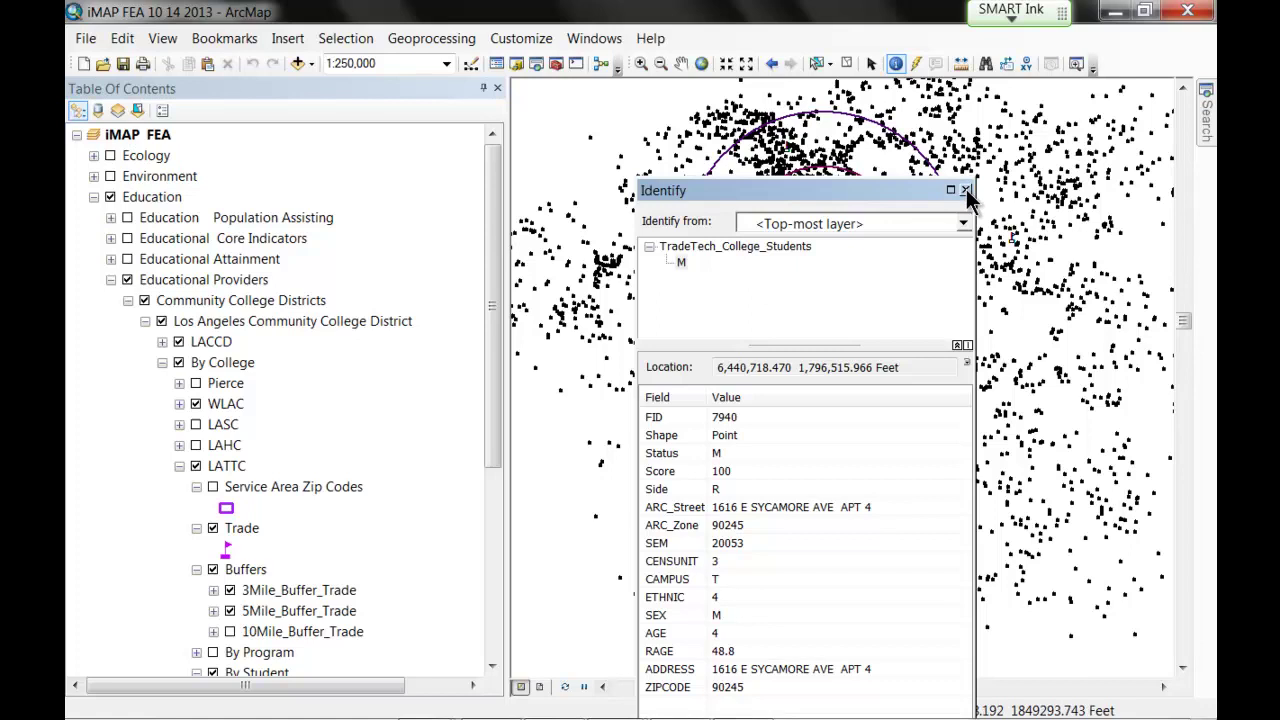
left_click(966, 190)
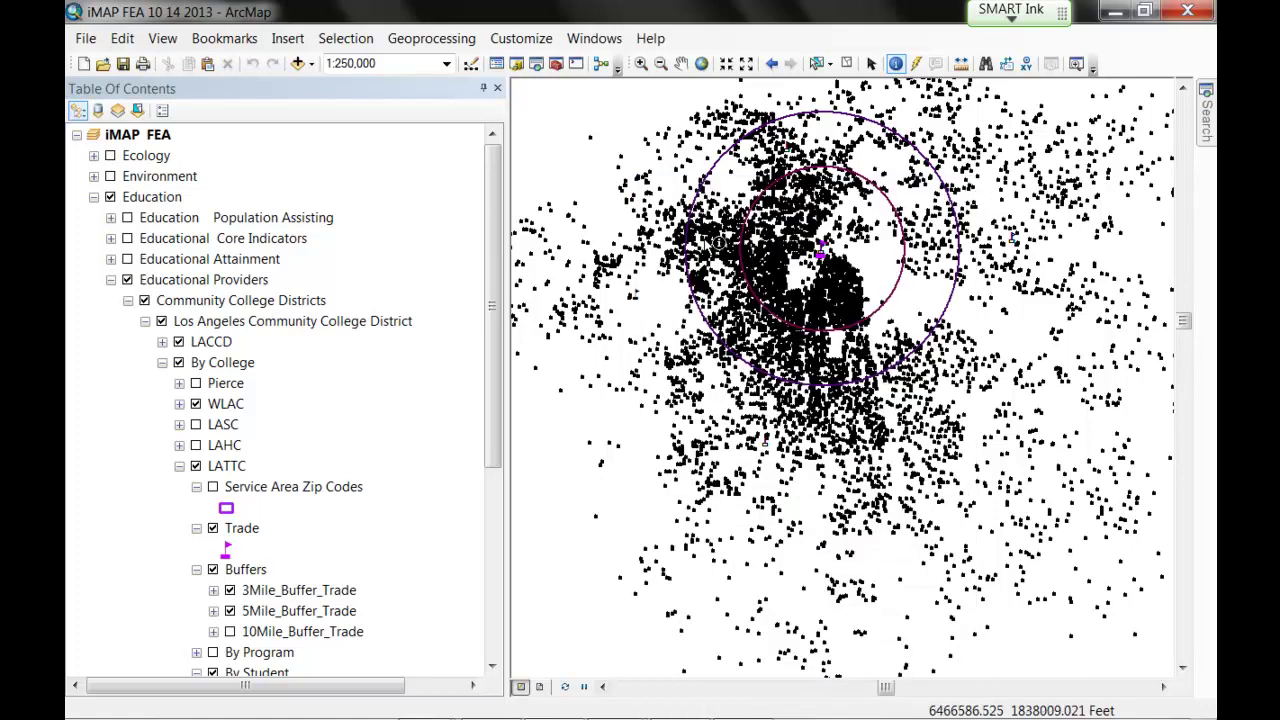
left_click(128, 300)
Collapse Educational Providers and browse the Education and Economy layer groups.
left_click(111, 280)
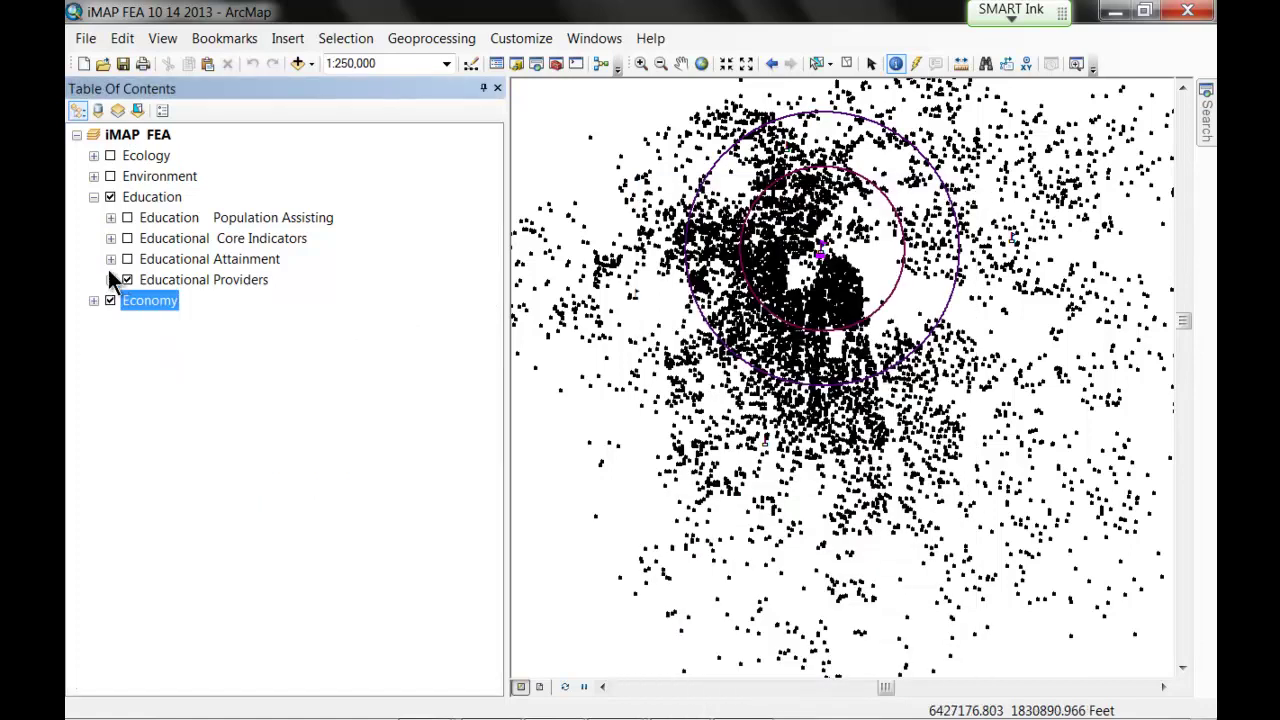
left_click(94, 196)
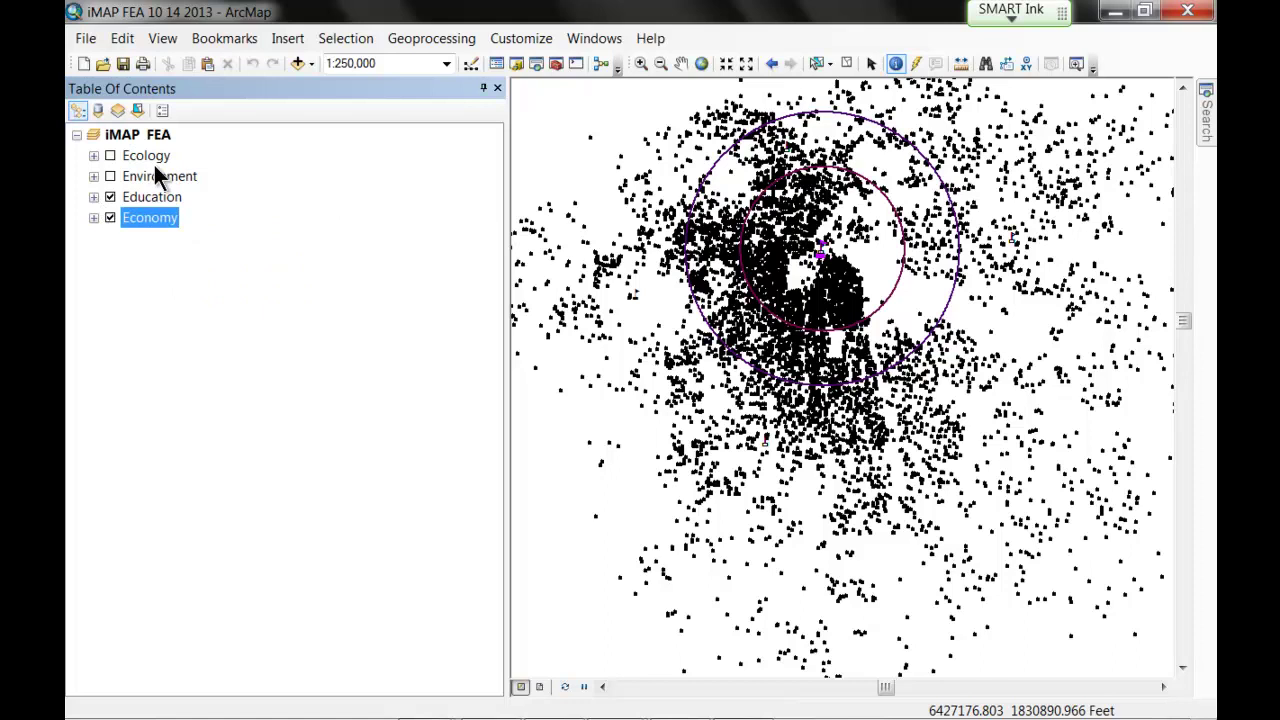
left_click(93, 197)
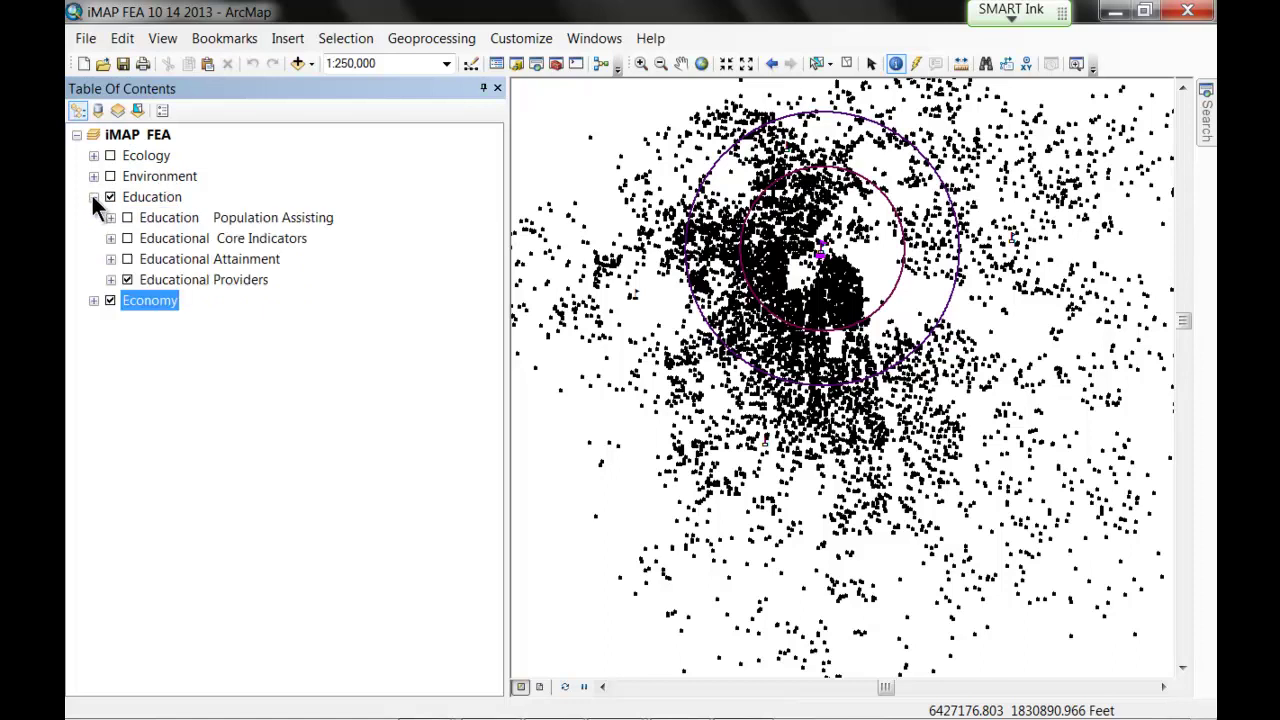
left_click(93, 197)
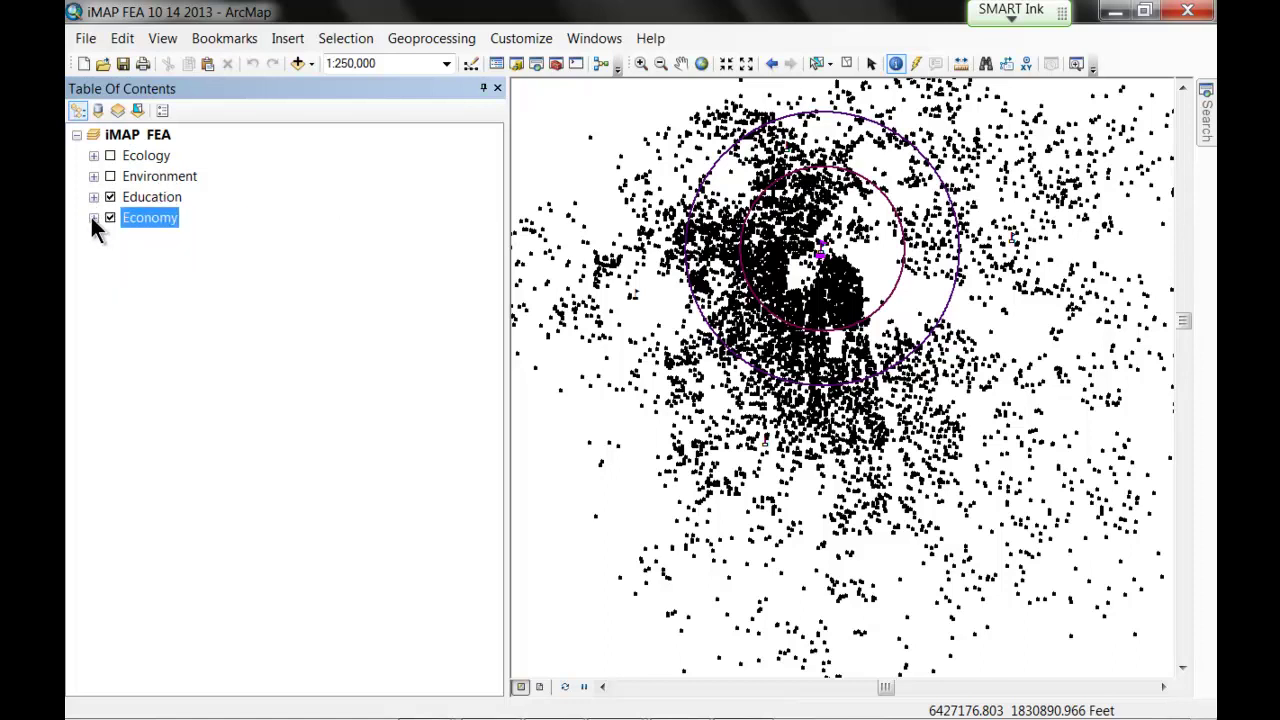
left_click(93, 217)
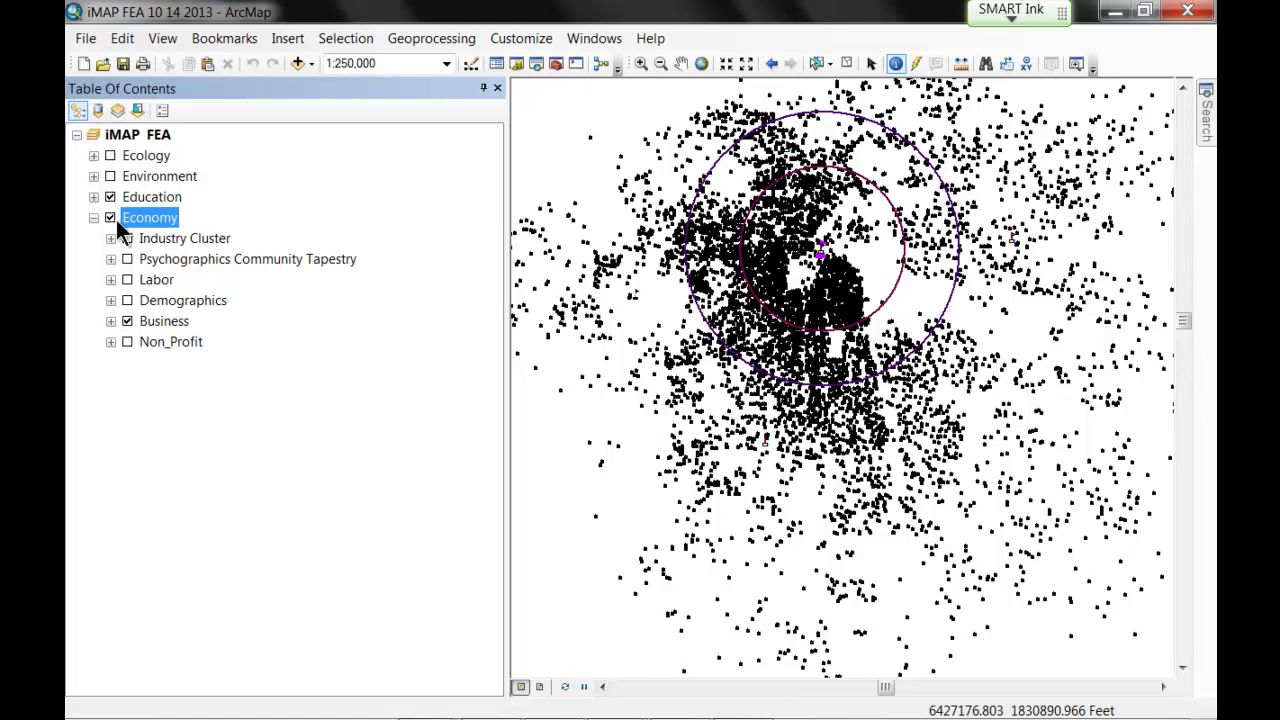
left_click(93, 217)
Expand Educational Providers and Unified School Distics, turn off Community College Districts, and redraw.
left_click(93, 197)
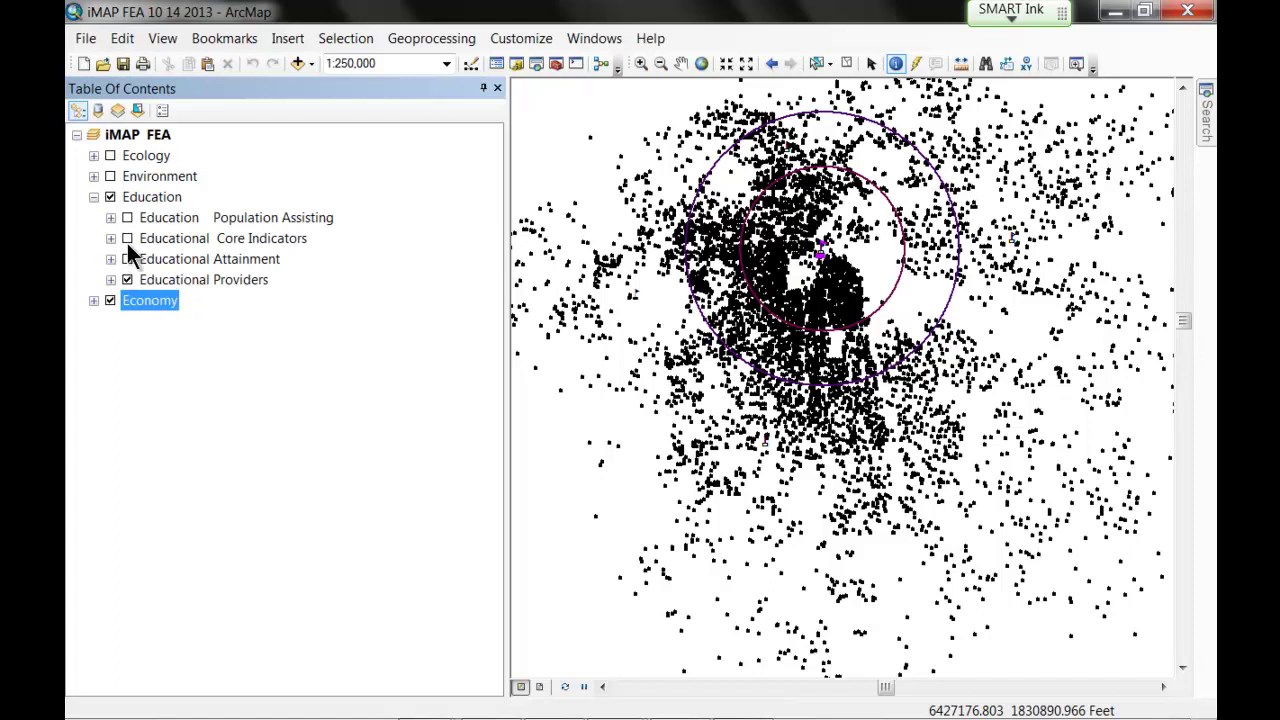
left_click(111, 279)
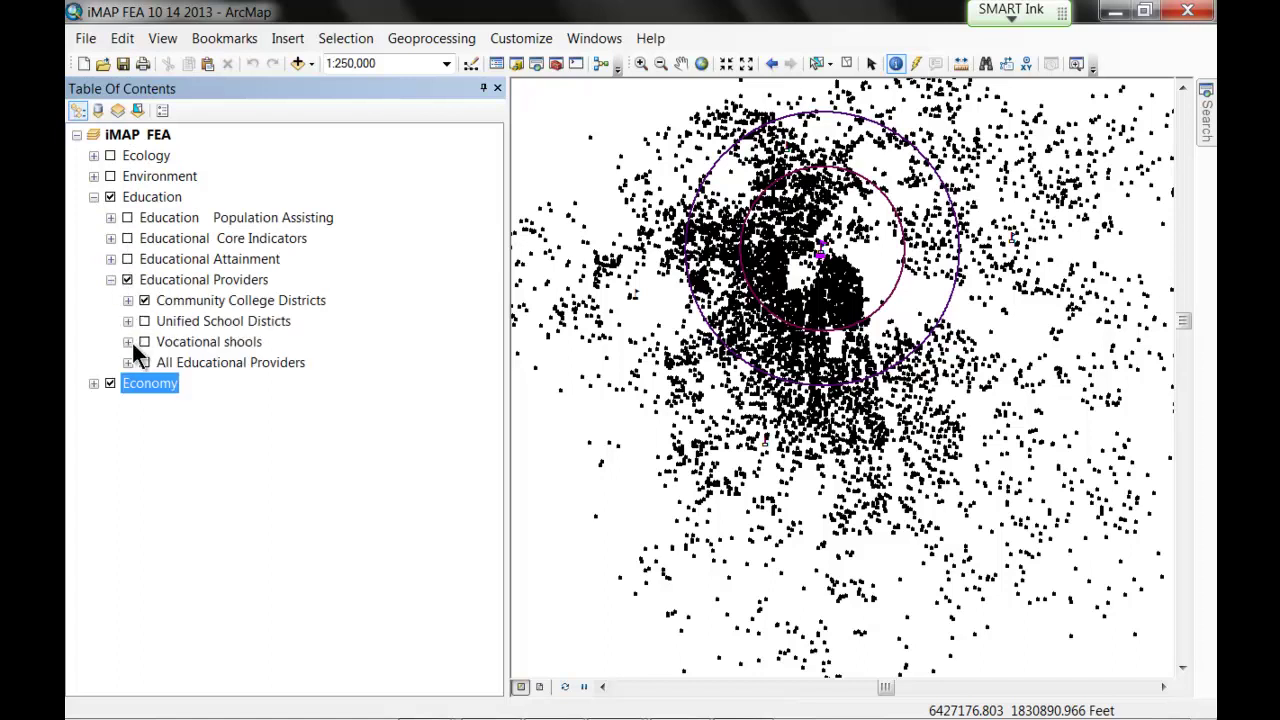
left_click(128, 321)
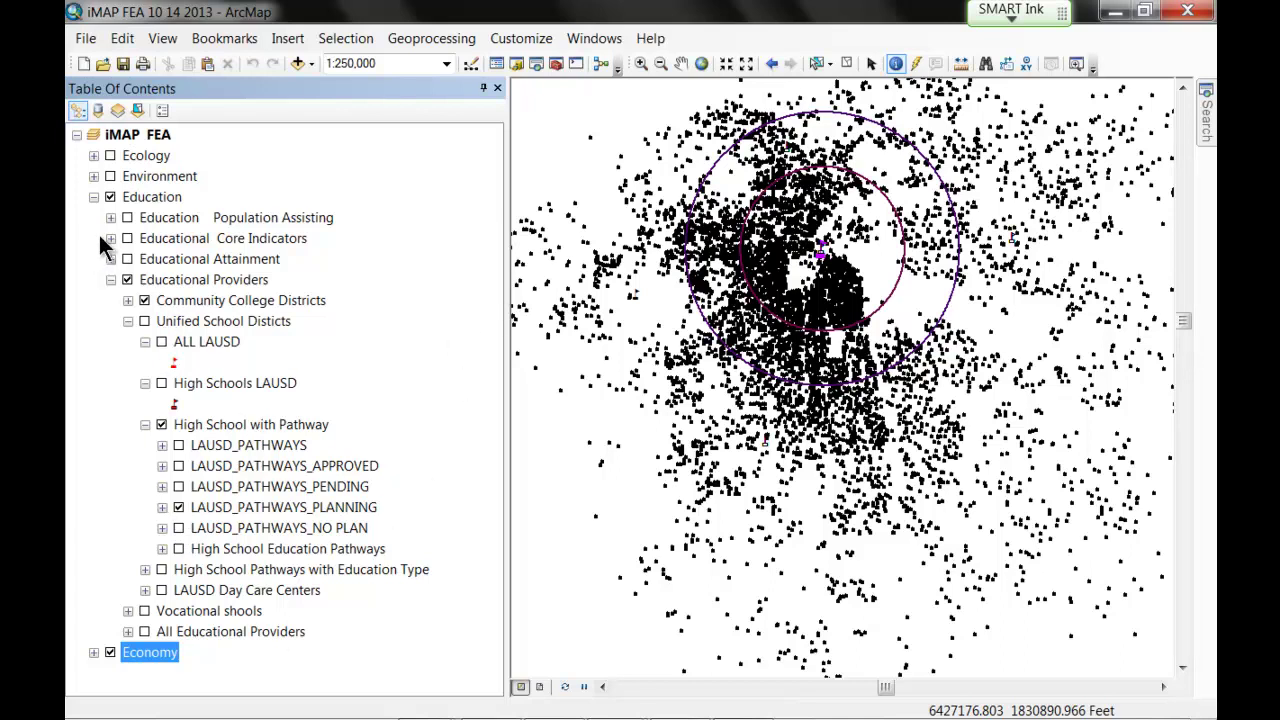
left_click(141, 300)
left_click(565, 687)
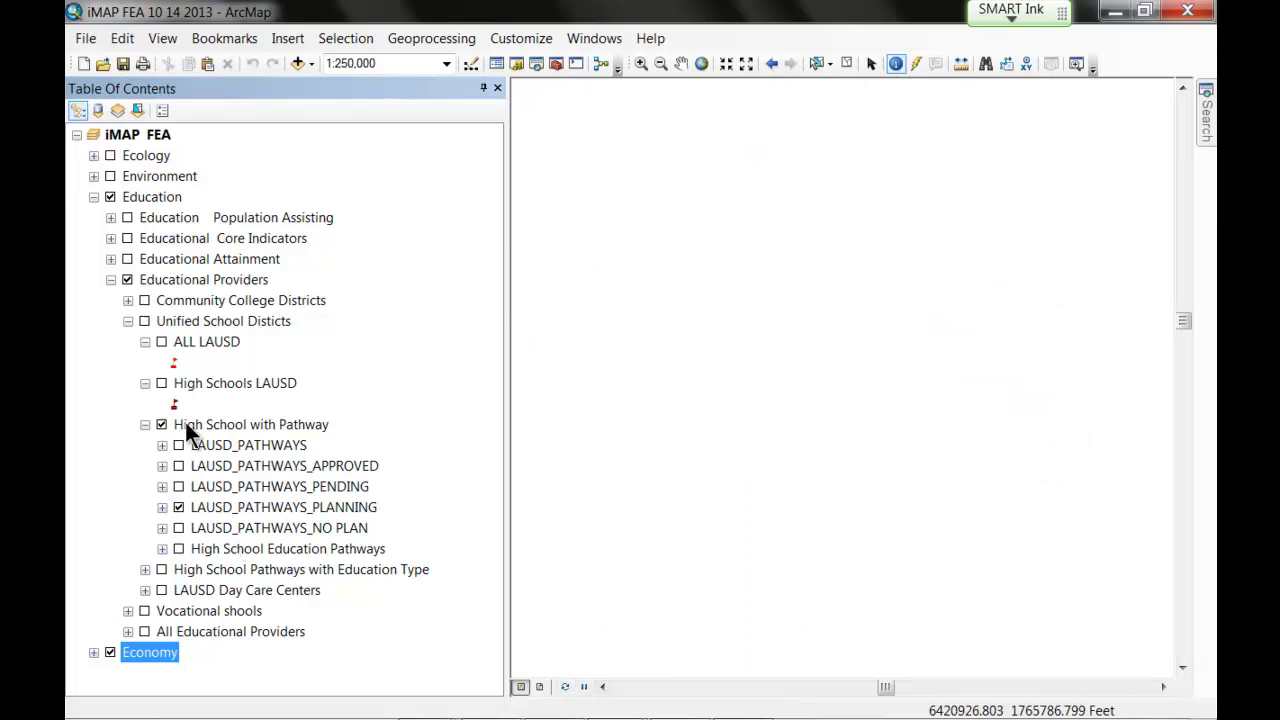
Turn on Unified School Distics and identify an orange LAUSD_PATHWAYS_PLANNING school point.
left_click(144, 321)
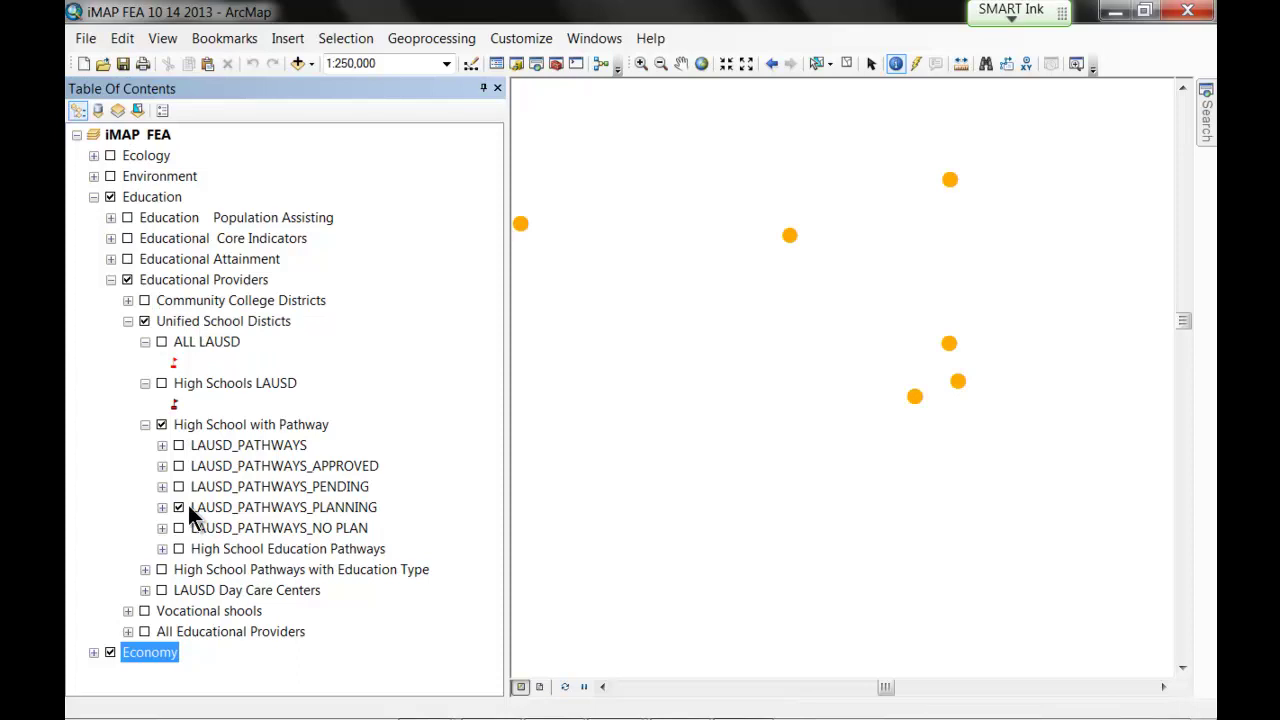
left_click(162, 507)
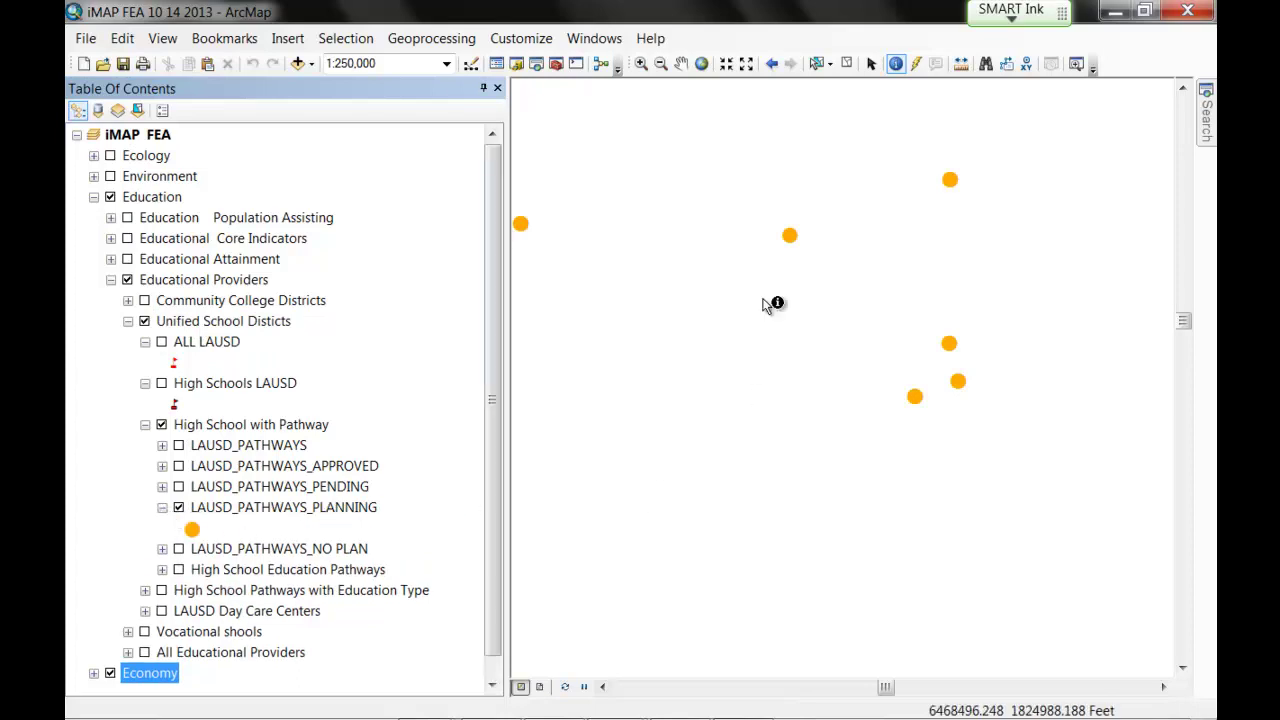
left_click(790, 238)
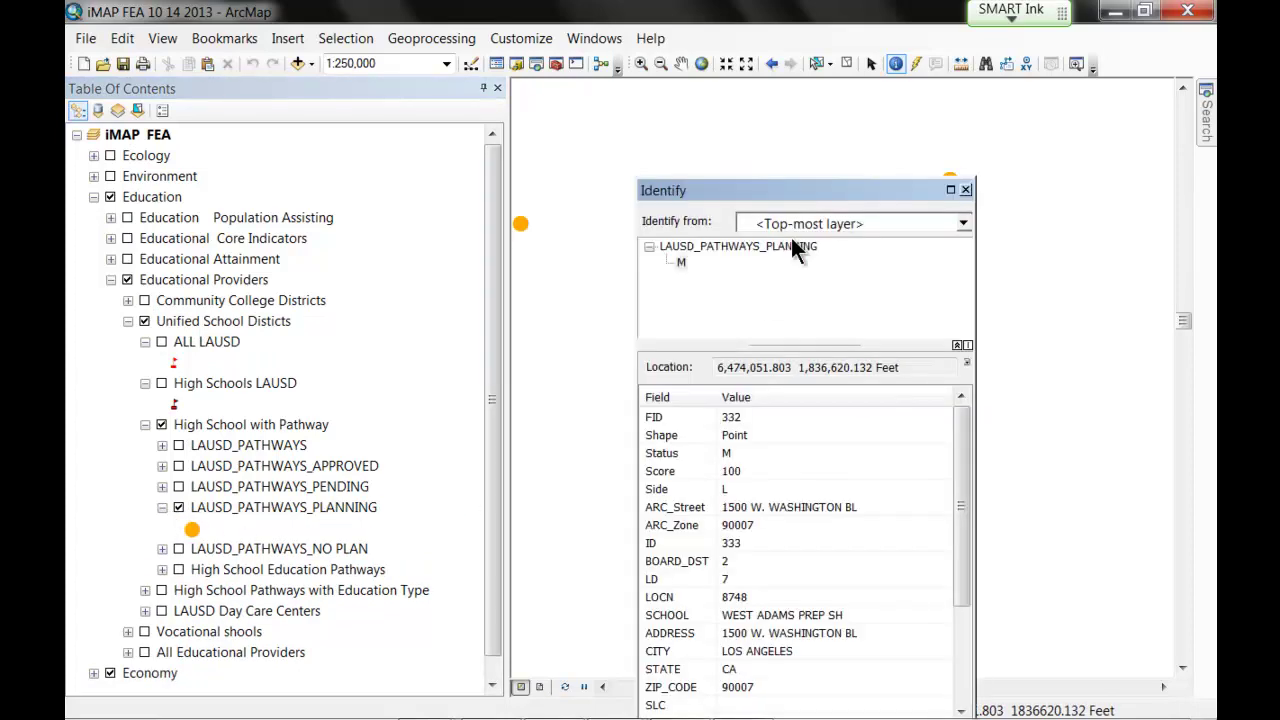
mouse_move(958, 519)
left_mouse_down()
mouse_move(950, 591)
mouse_move(948, 525)
left_mouse_up()
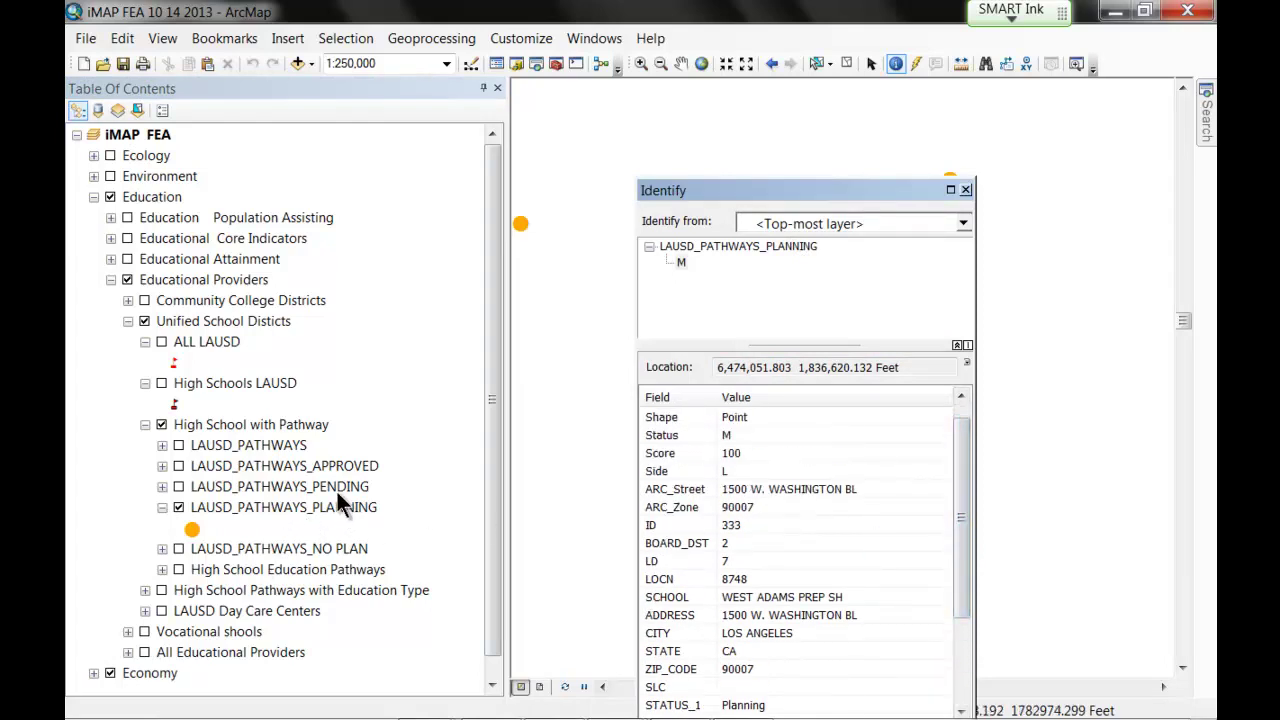
Replace LAUSD_PATHWAYS_PLANNING with LAUSD_PATHWAYS_APPROVED and redraw the map.
left_click(178, 507)
left_click(178, 466)
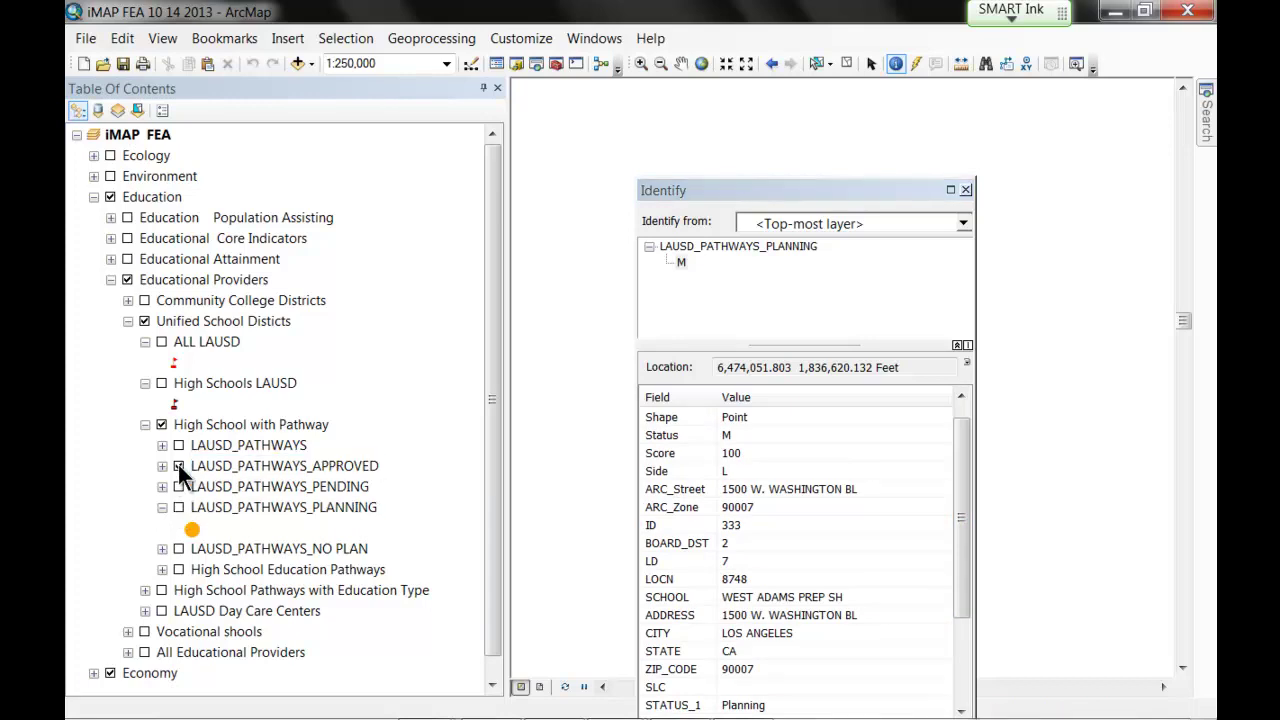
left_click(965, 190)
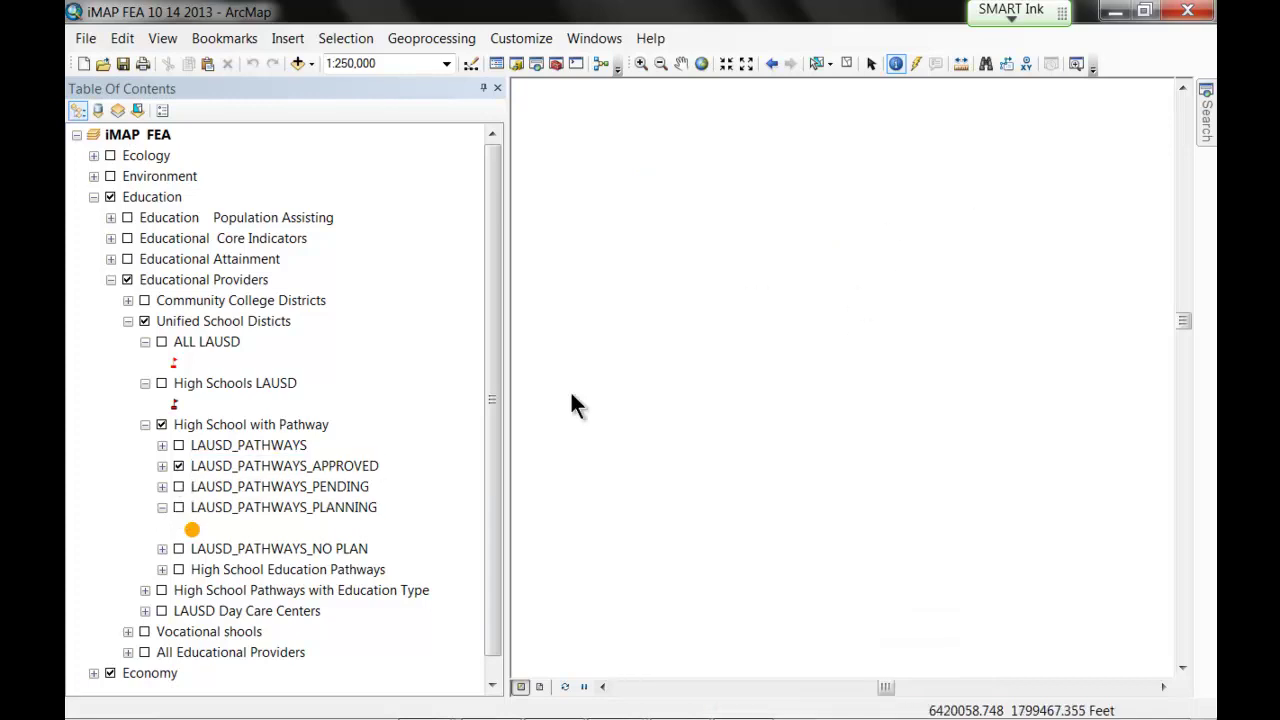
left_click(162, 466)
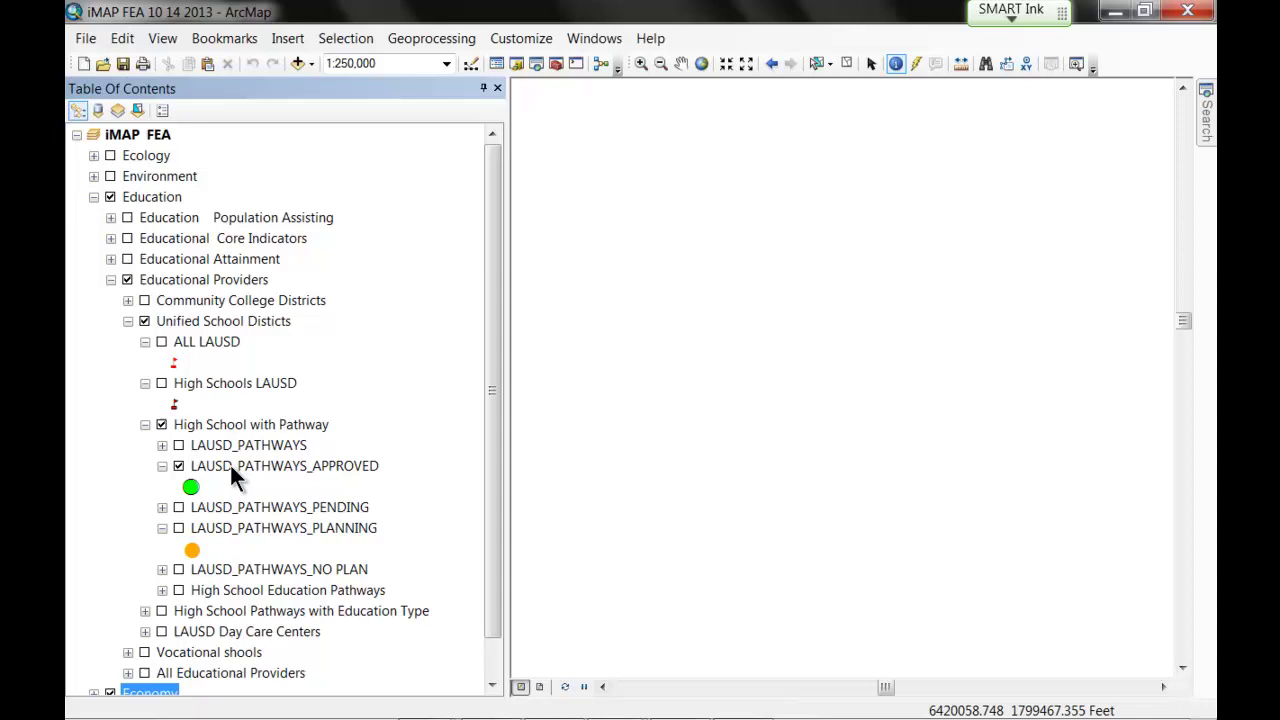
left_click(565, 687)
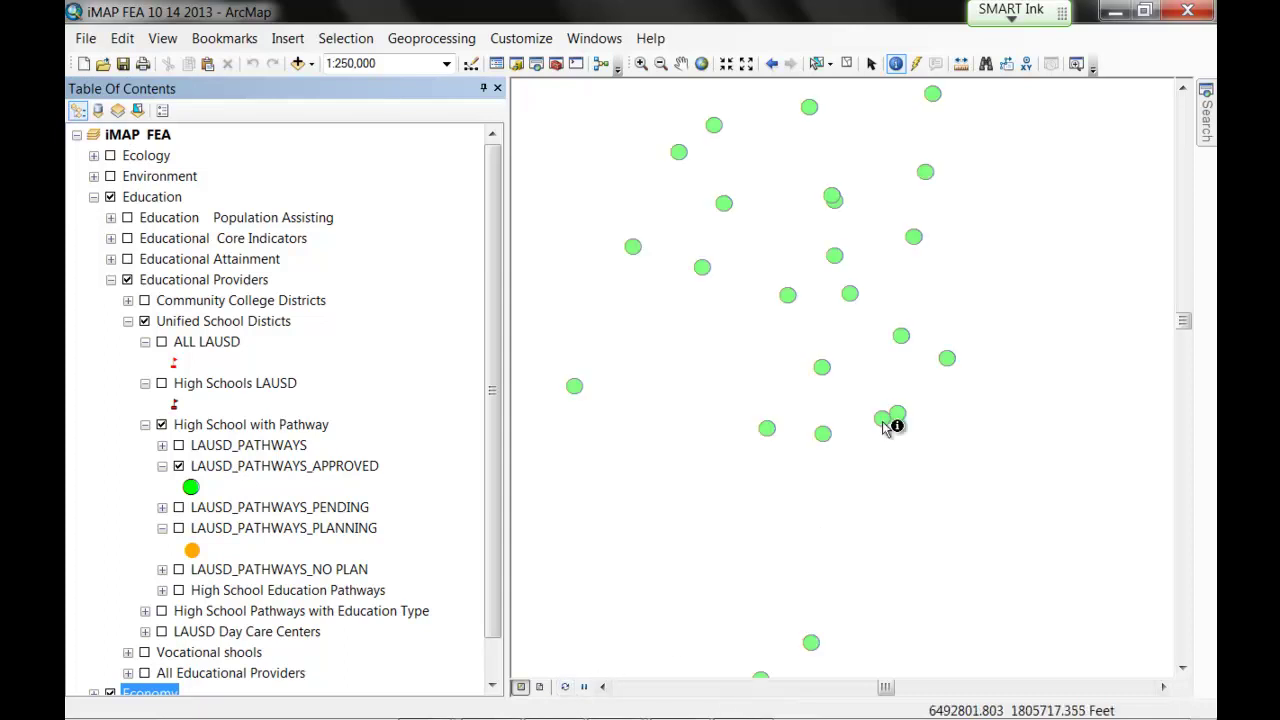
Identify a green approved pathway school, then turn the Environment road layers back on.
left_click(768, 430)
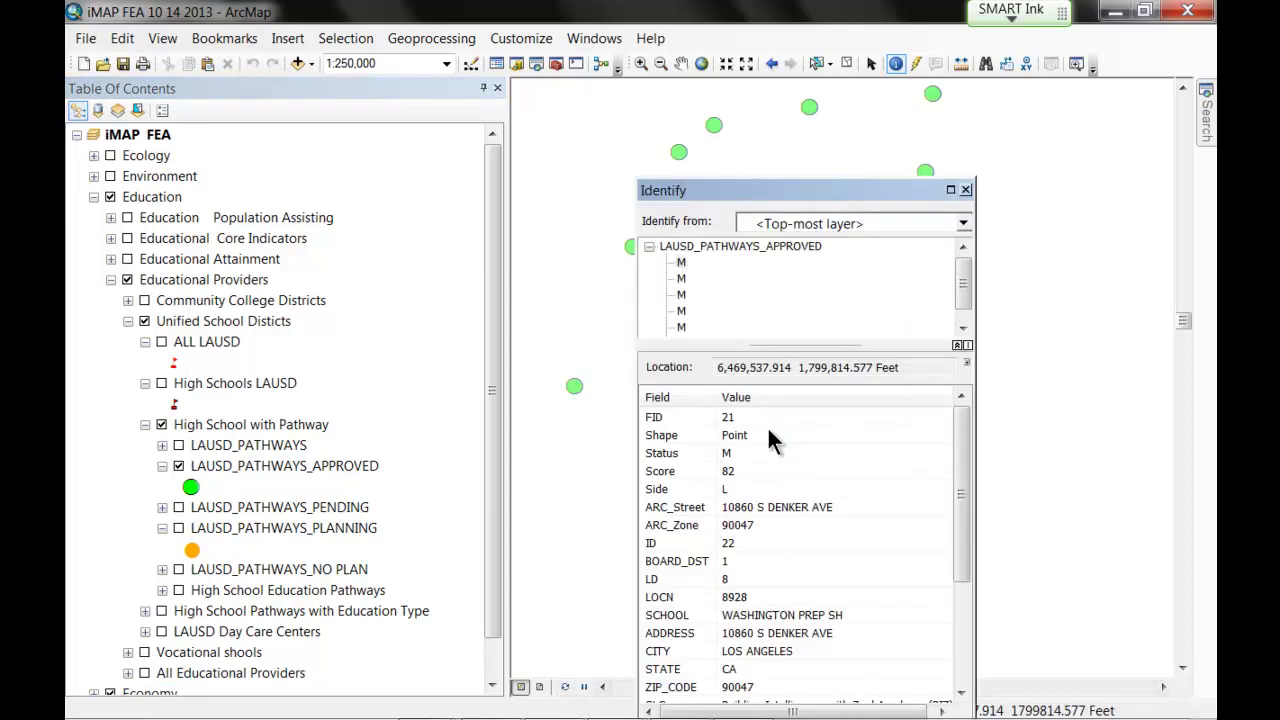
left_click_drag(960, 456, 962, 557)
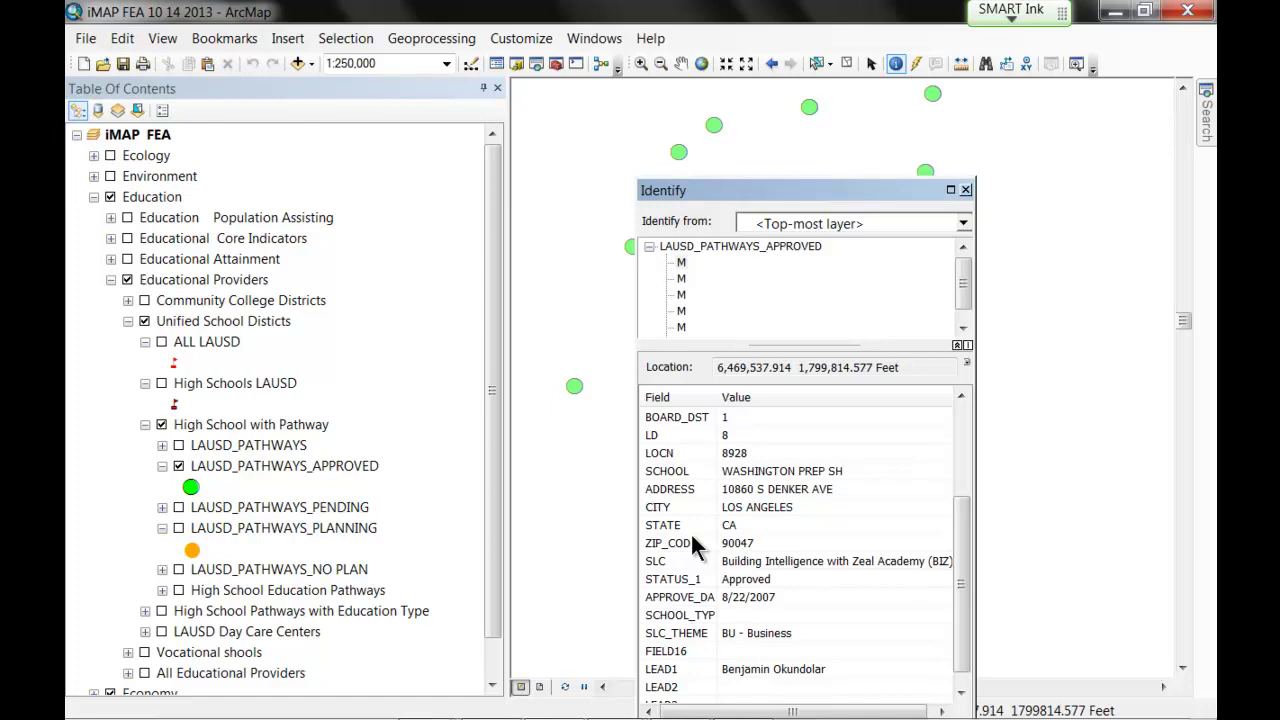
left_click(965, 189)
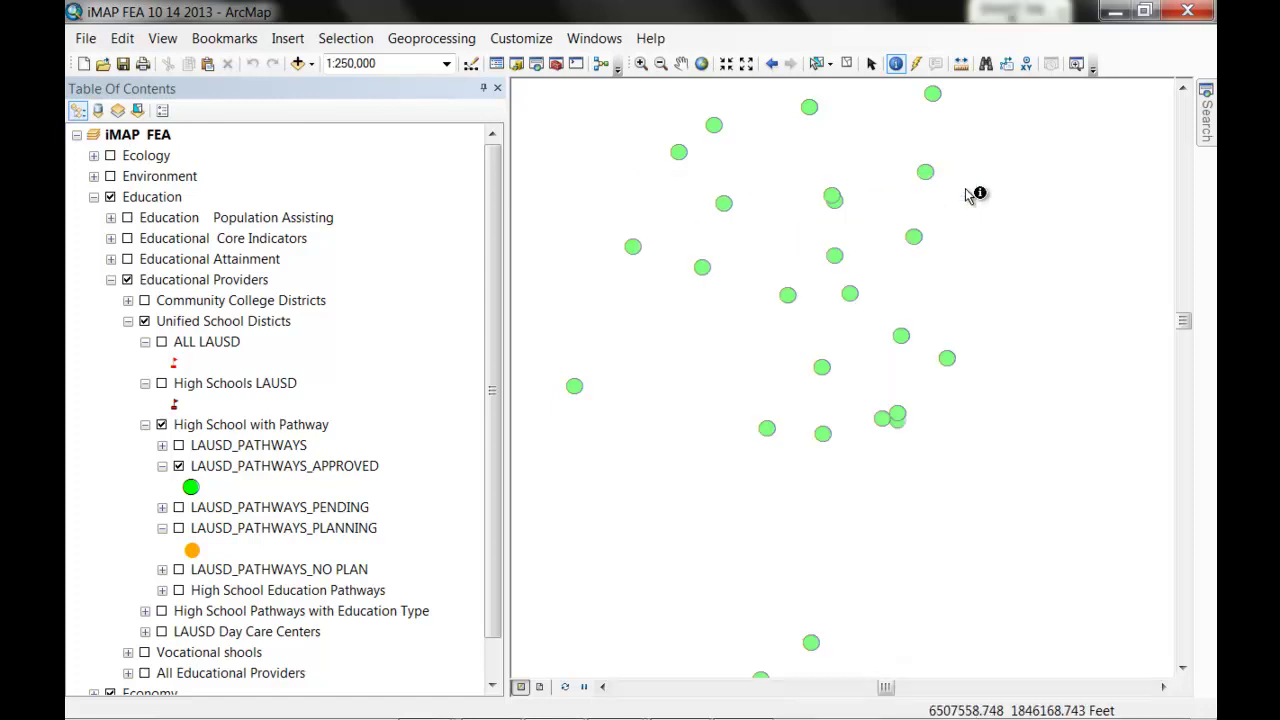
left_click(110, 176)
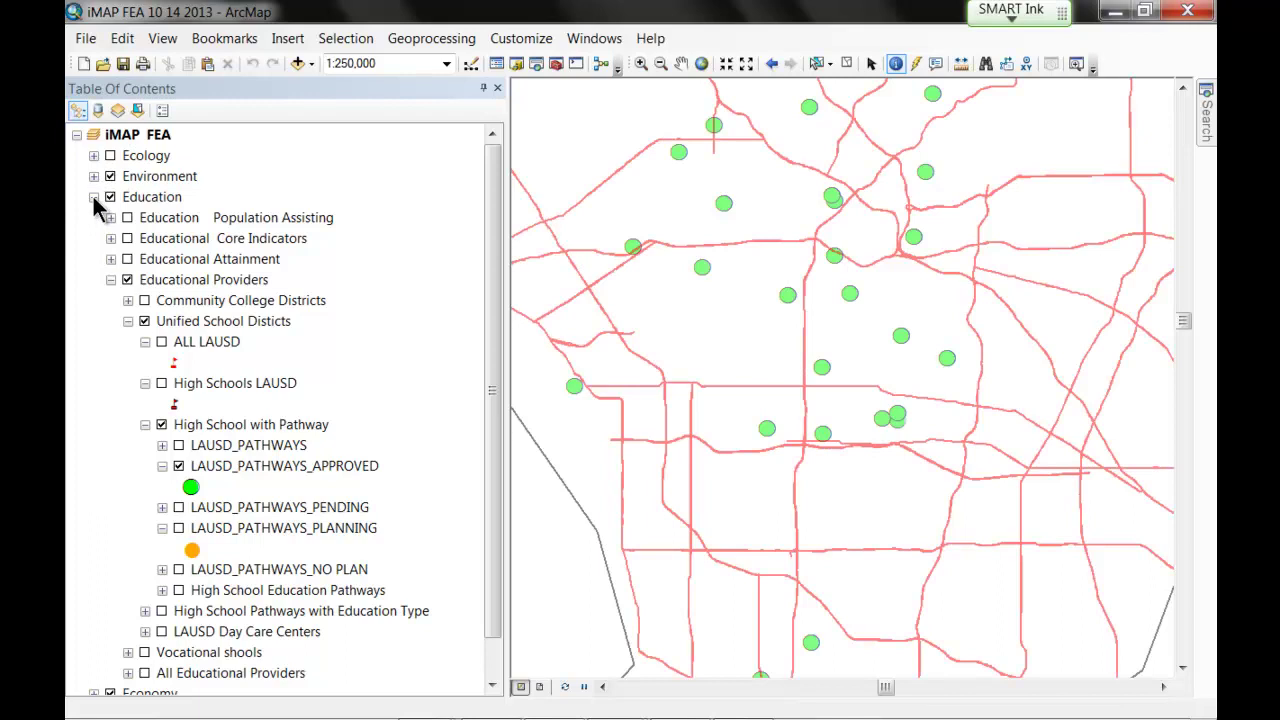
left_click(94, 197)
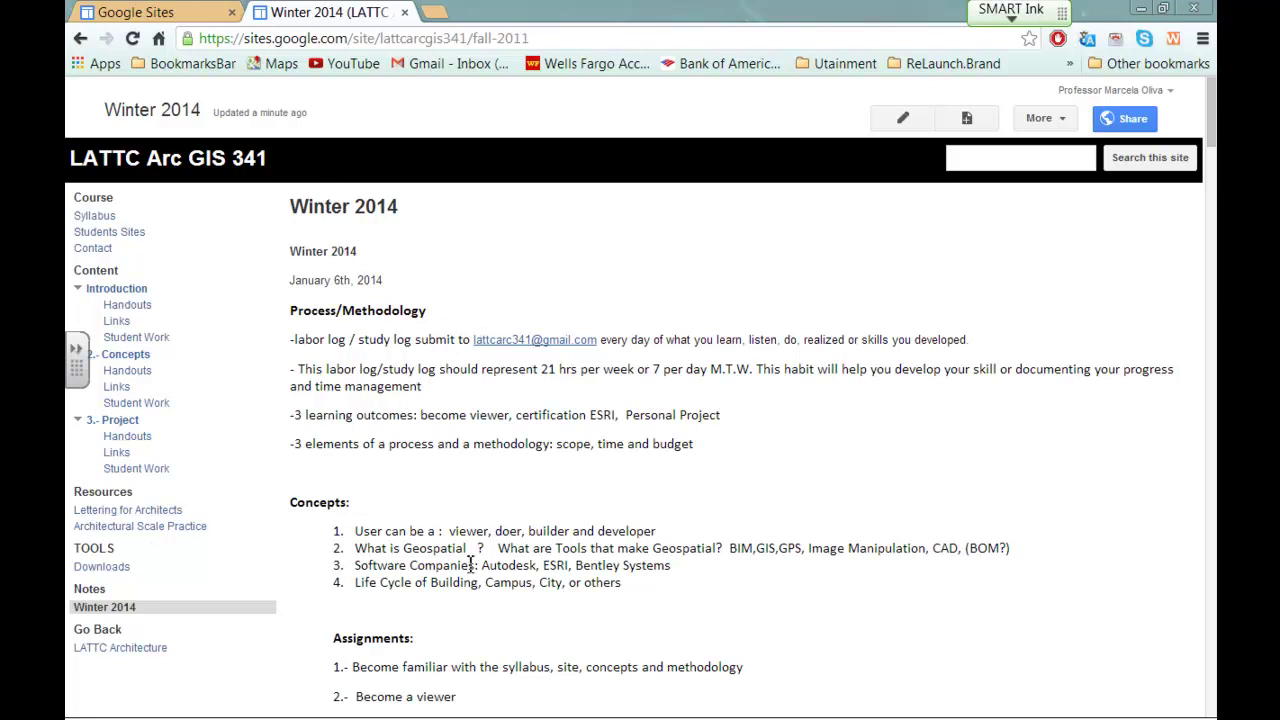
Minimize the Chrome window to reach Internet Explorer.
left_click(1141, 9)
Google 'lattc arc 341 google sites' and open the Syllabus - LATTC Arc GIS 341 result.
left_click(266, 287)
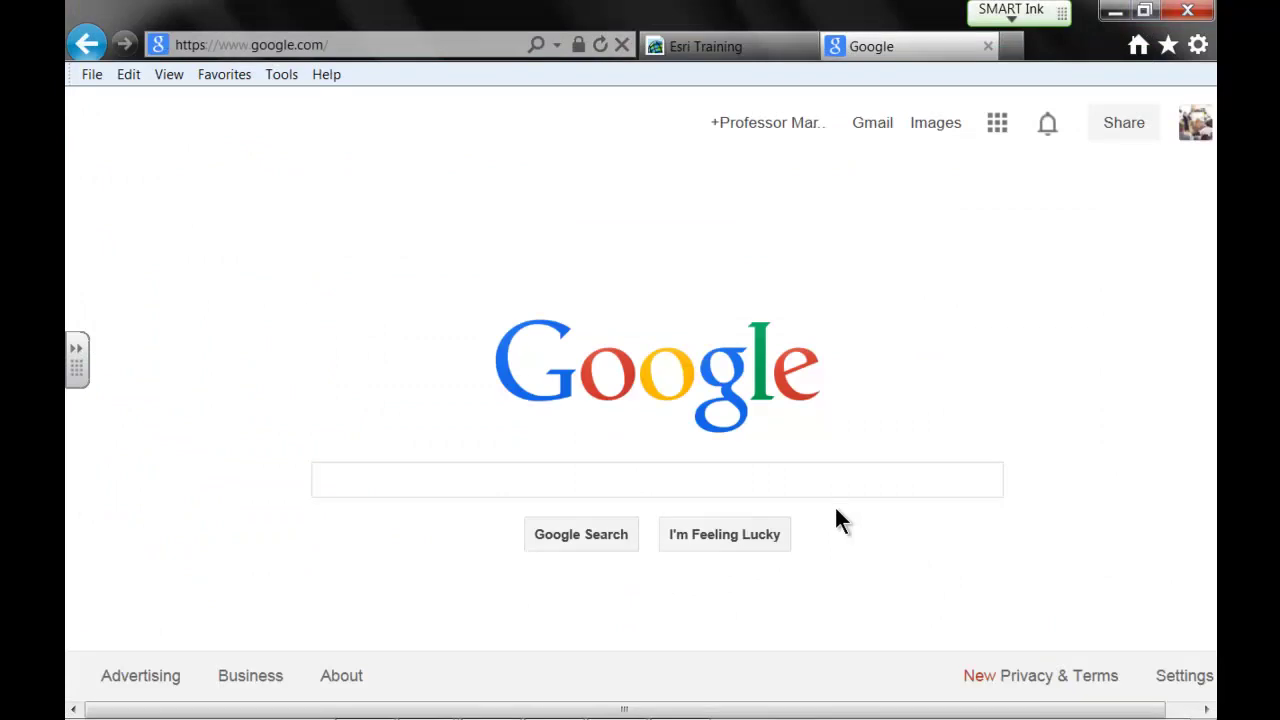
type("lattc arc 3")
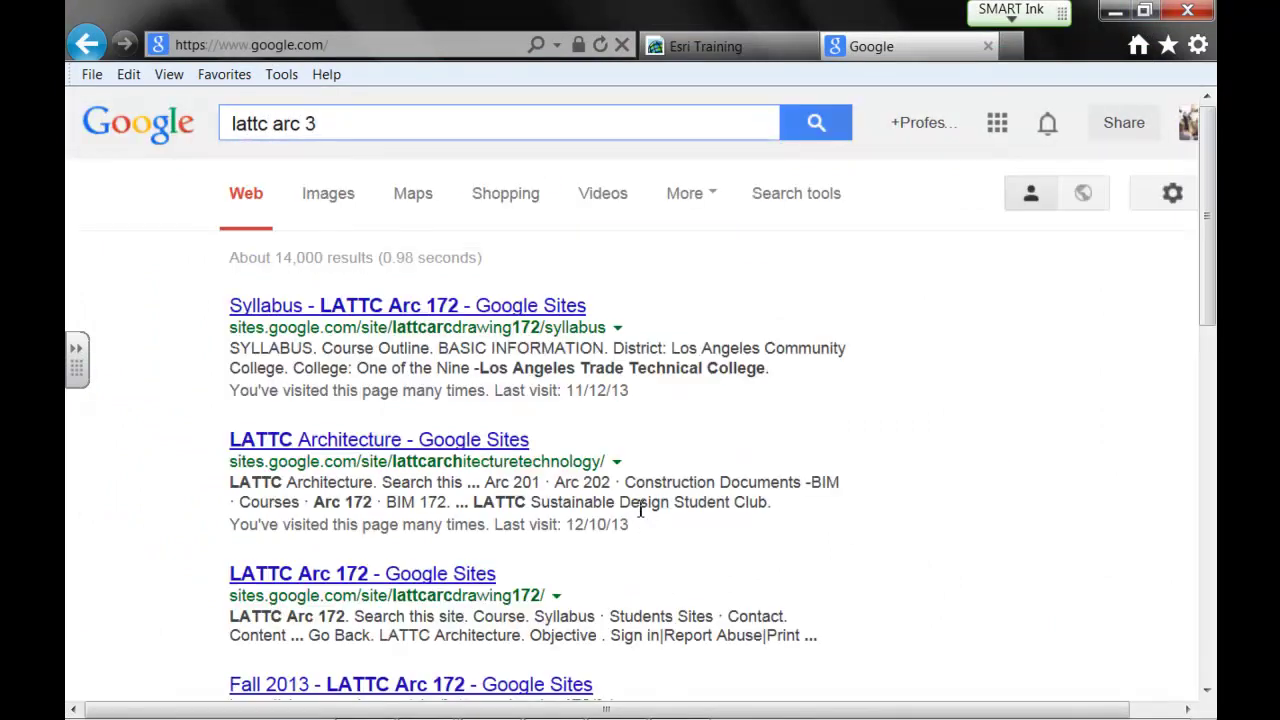
type("4")
type("googl")
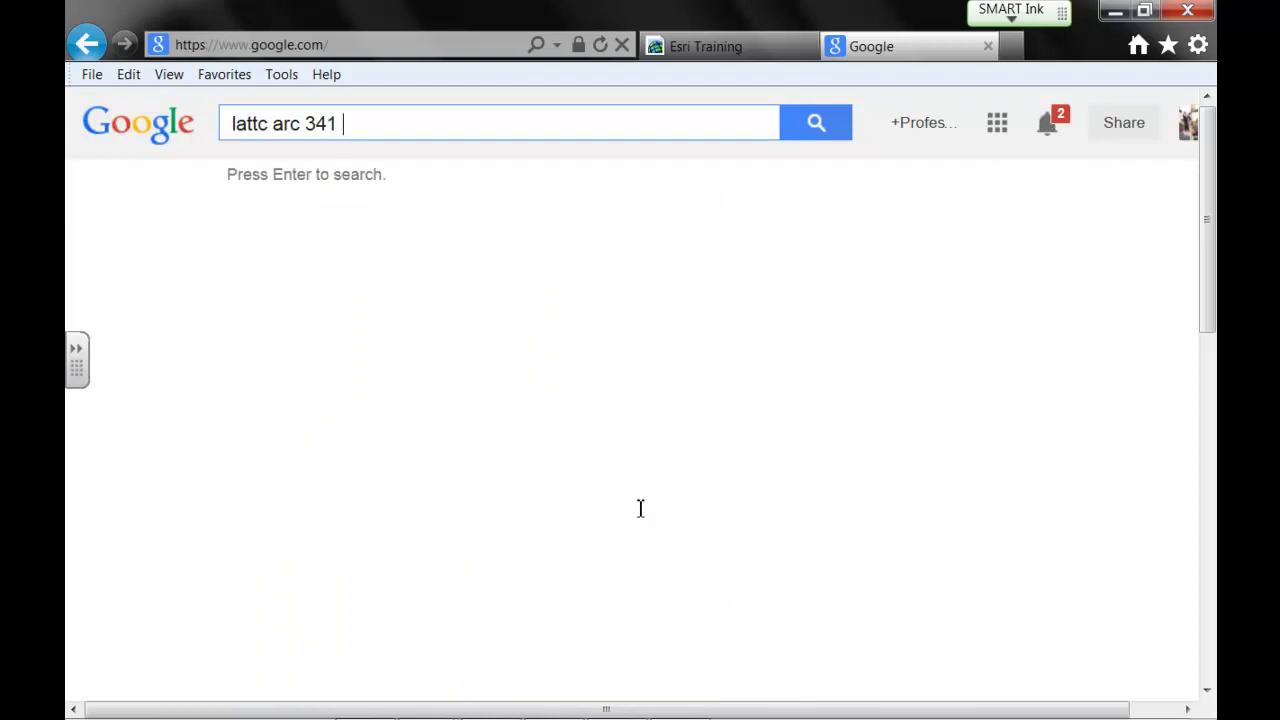
type("e sites")
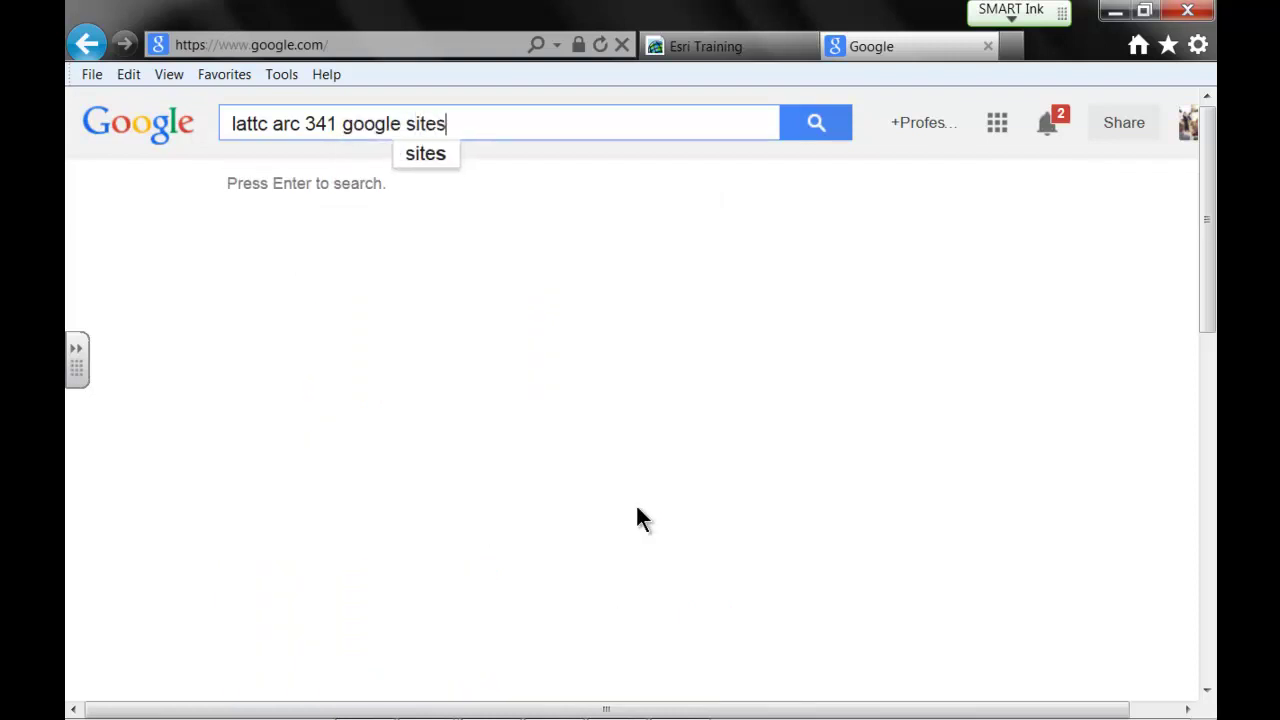
key("Return")
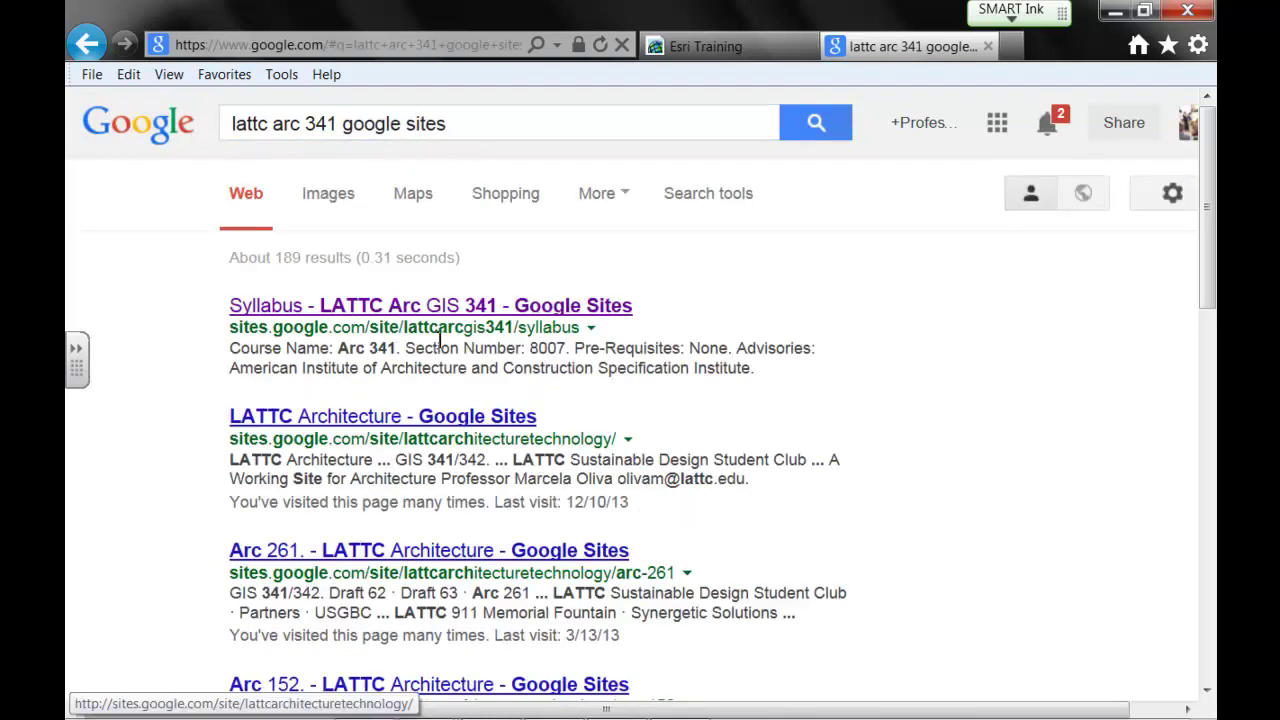
left_click(536, 303)
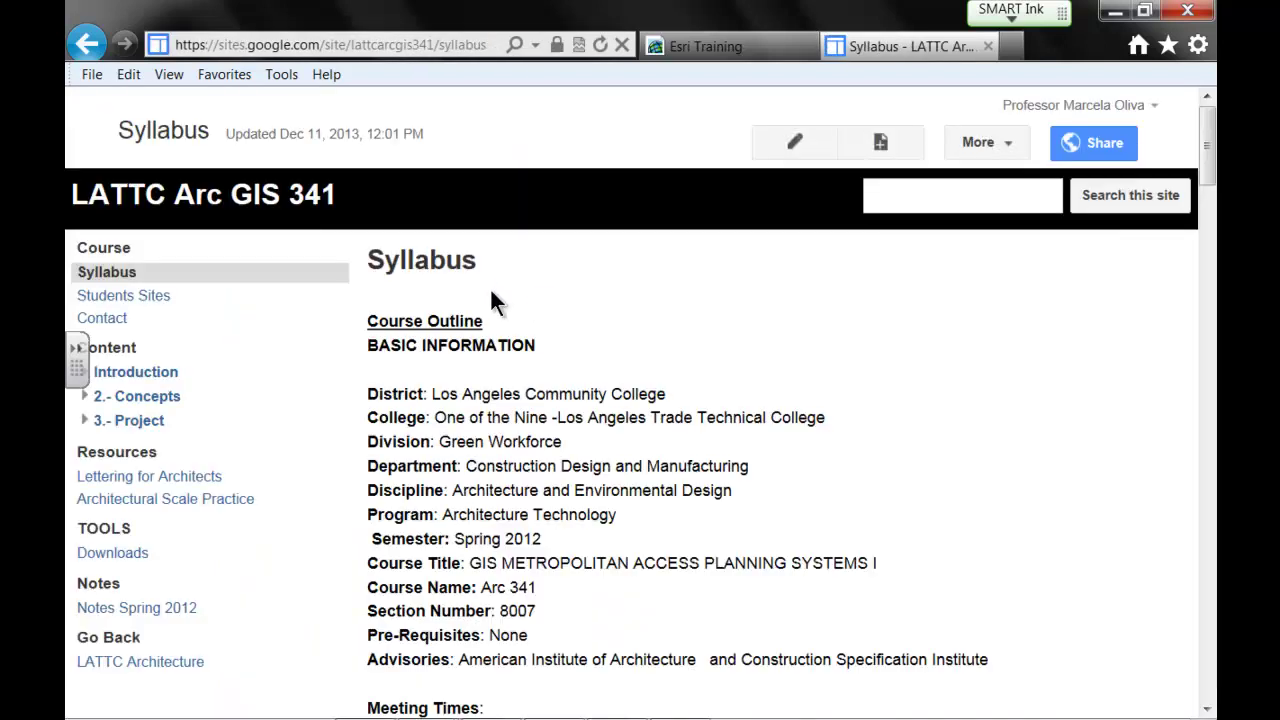
scroll(556, 355, "down", 6)
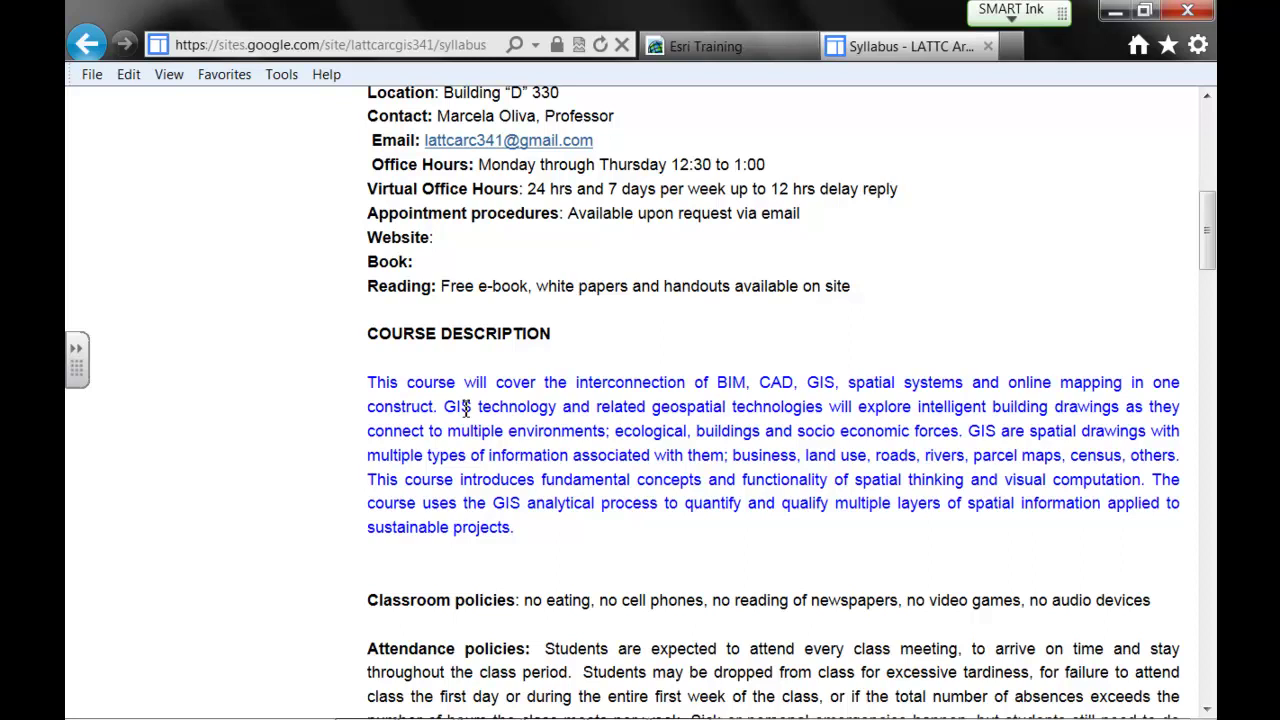
scroll(465, 407, "down", 3)
scroll(465, 408, "up", 4)
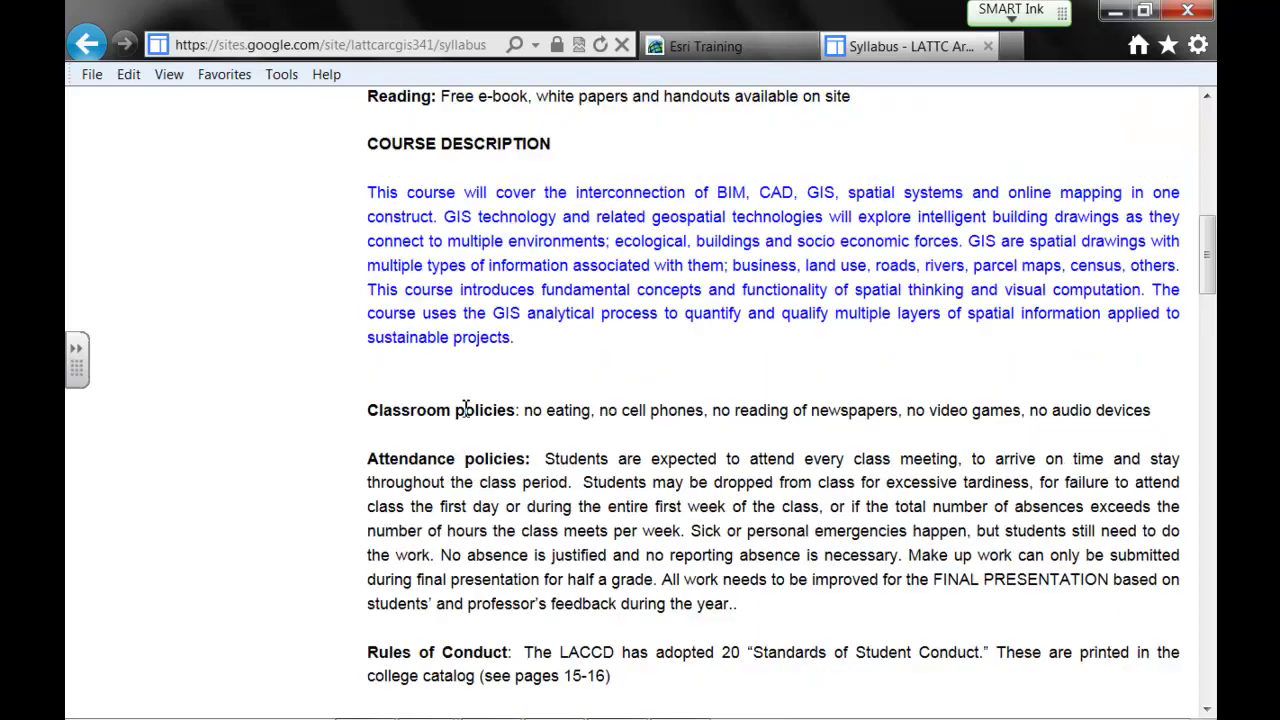
scroll(462, 406, "down", 8)
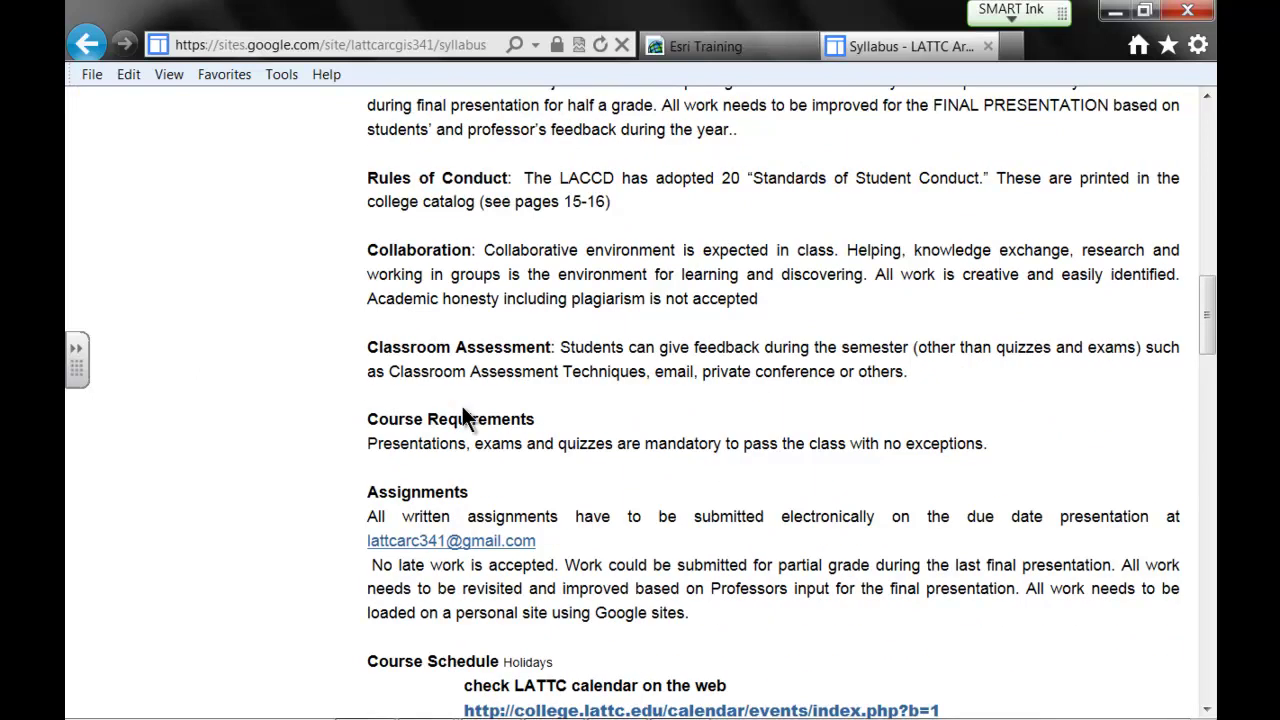
scroll(550, 440, "down", 10)
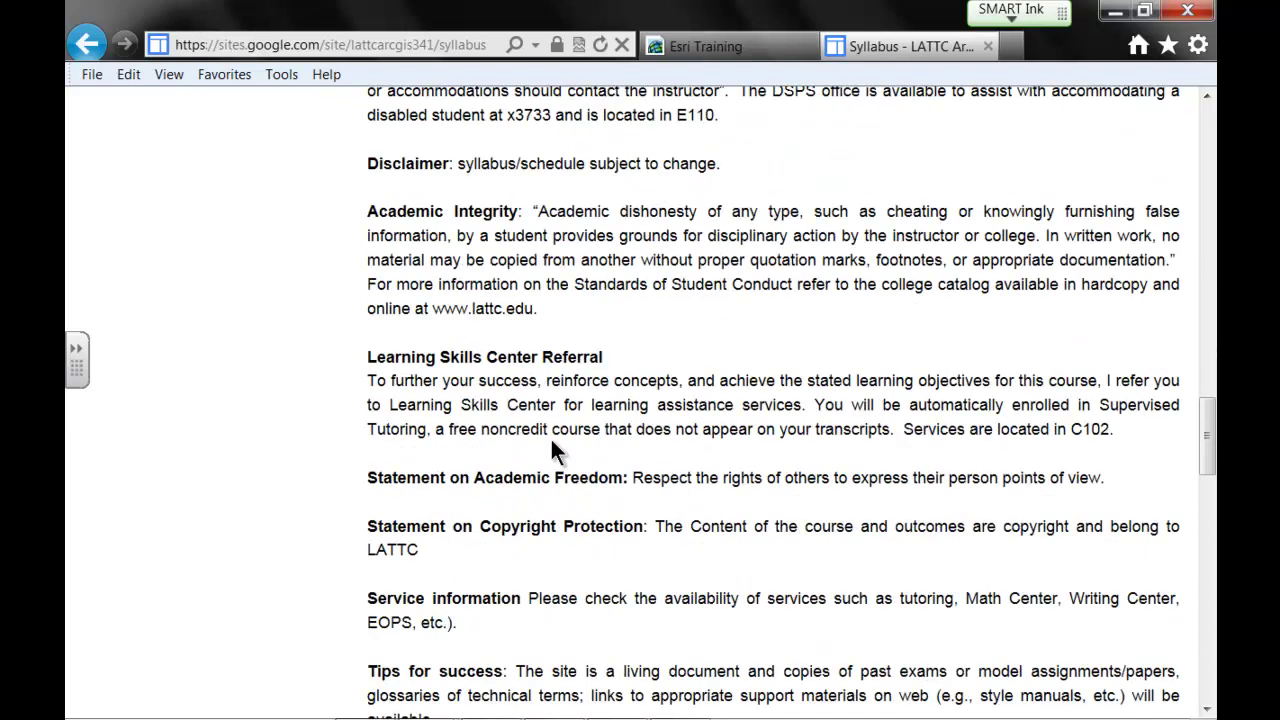
scroll(552, 450, "down", 10)
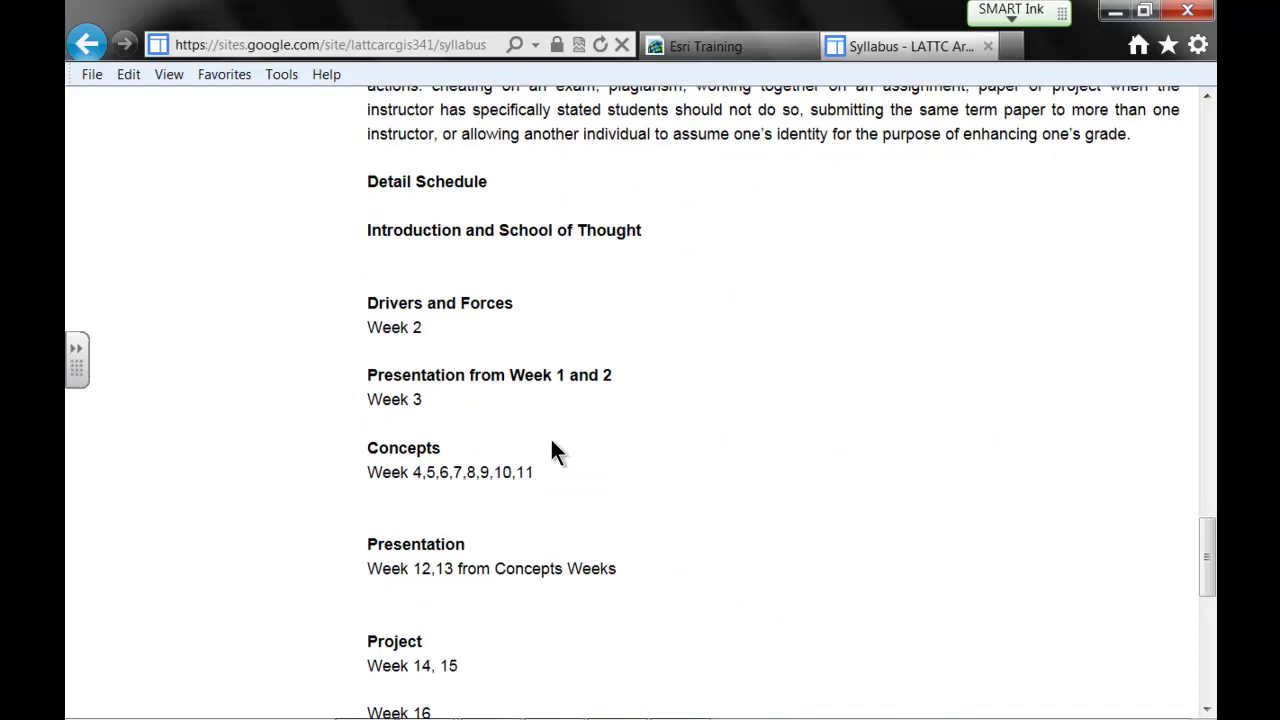
scroll(551, 441, "down", 2)
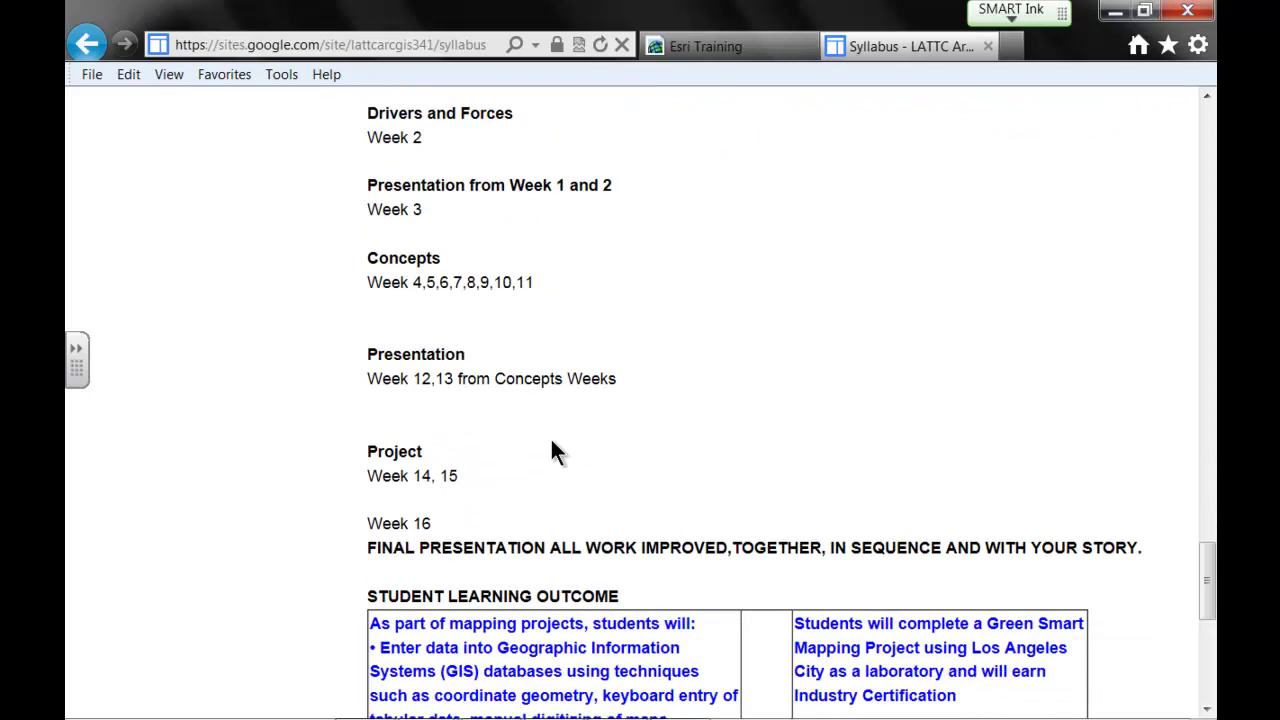
scroll(551, 441, "down", 2)
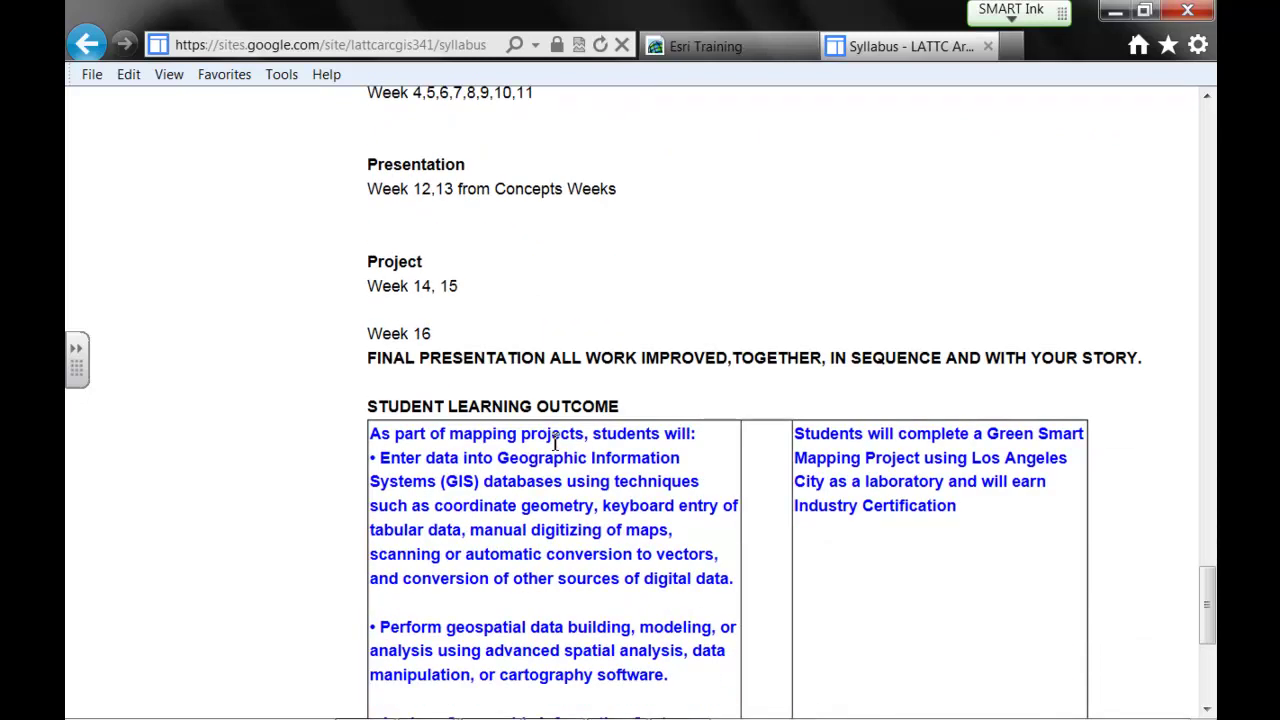
scroll(555, 444, "down", 1)
scroll(552, 446, "up", 8)
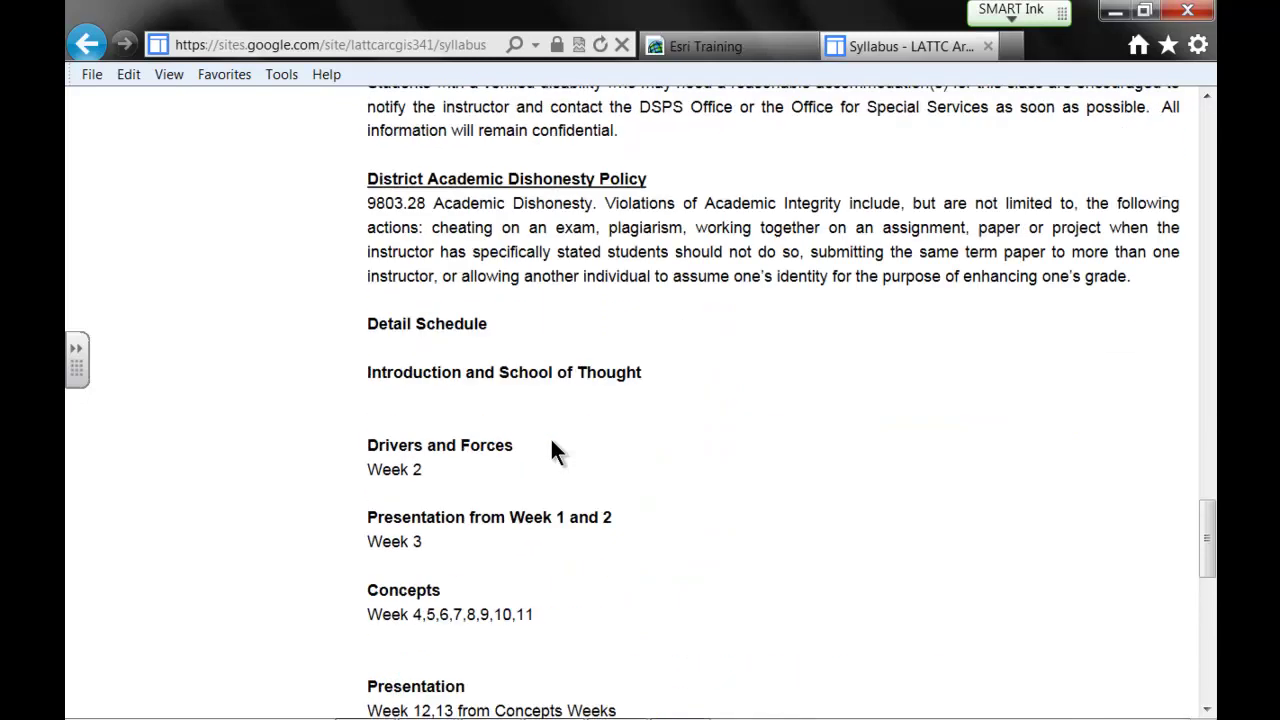
left_click_drag(1215, 538, 1210, 140)
Edit the Winter 2014 page, adding 'MAP for LATTC Workforce and Economic Development' to the labor log paragraph.
left_click(365, 698)
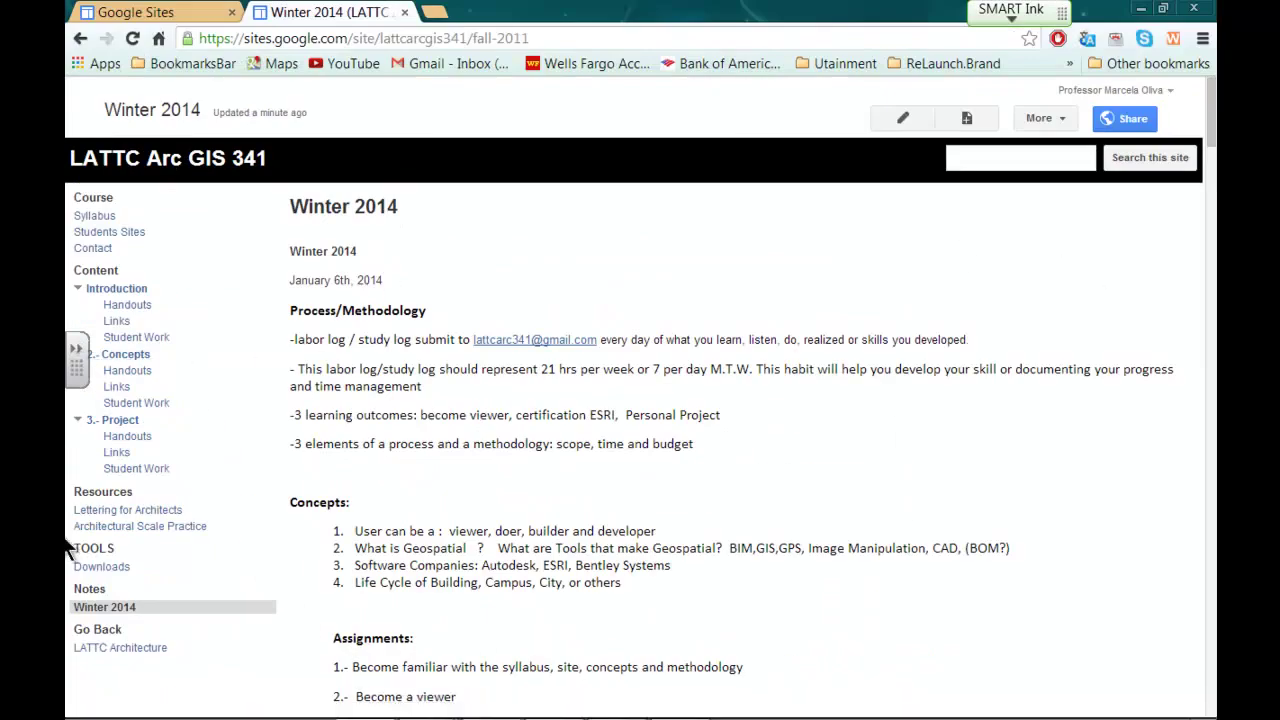
left_click(902, 119)
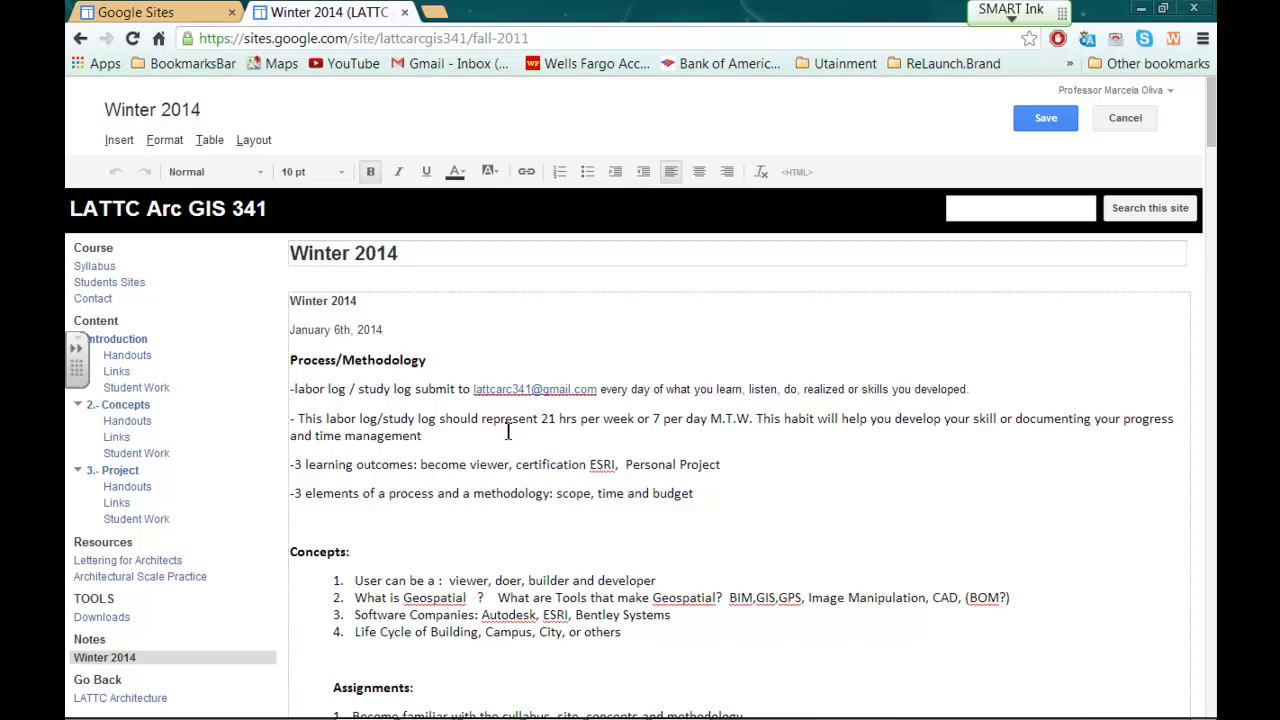
left_click(1013, 420)
key("BackSpace")
type("f")
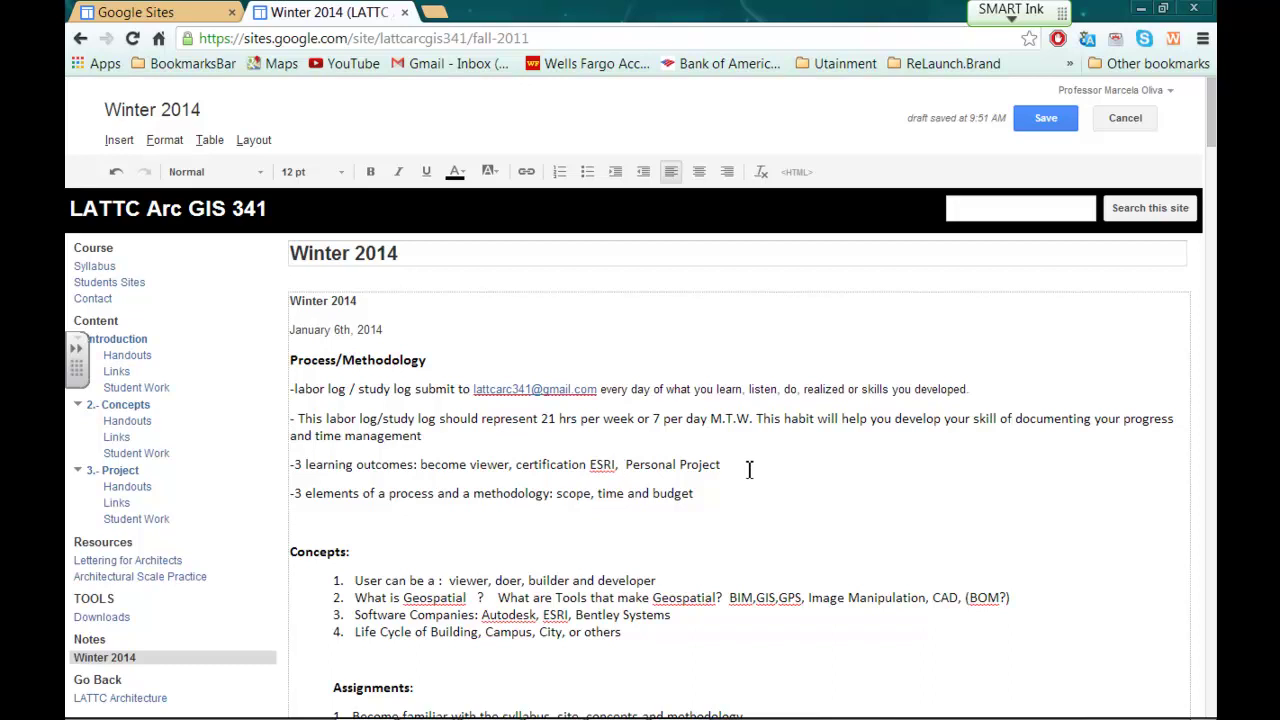
type("MAP for LATTC Workforce and ")
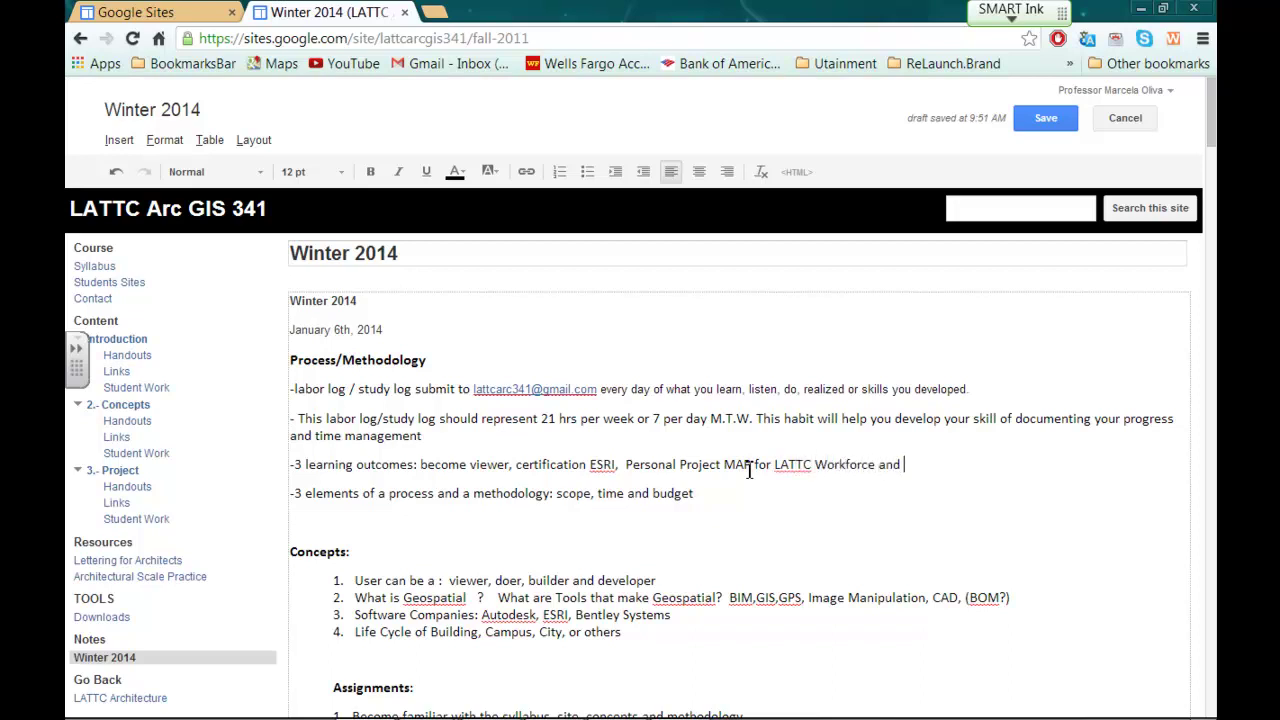
type("Economic Development")
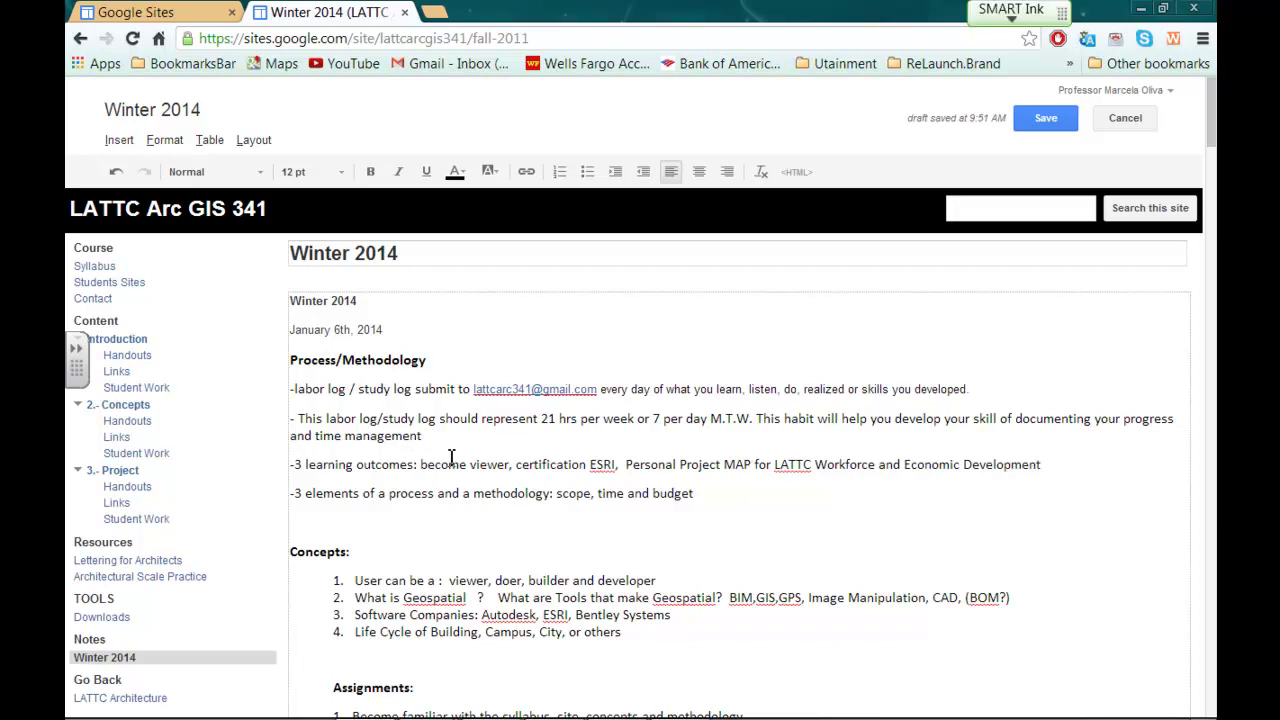
Capitalize Become, Viewer and Certification in the learning outcomes line.
key("BackSpace")
type("B")
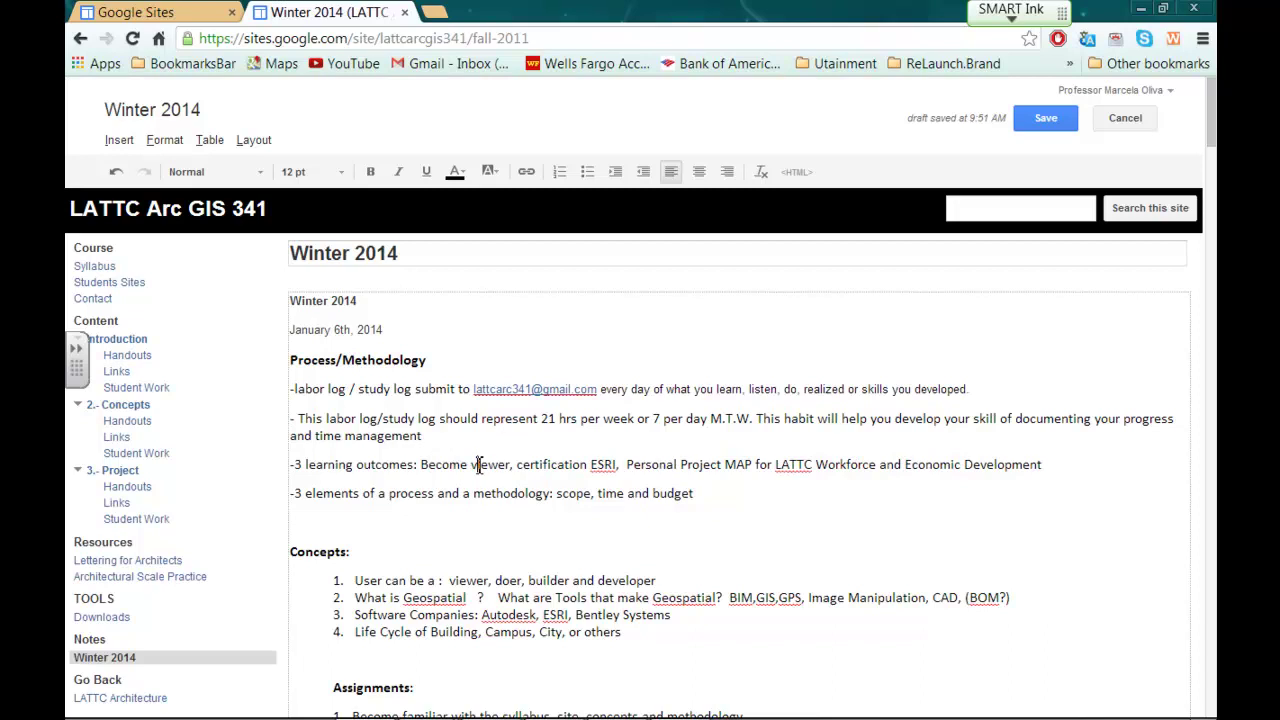
left_click(477, 464)
key("BackSpace")
type("V")
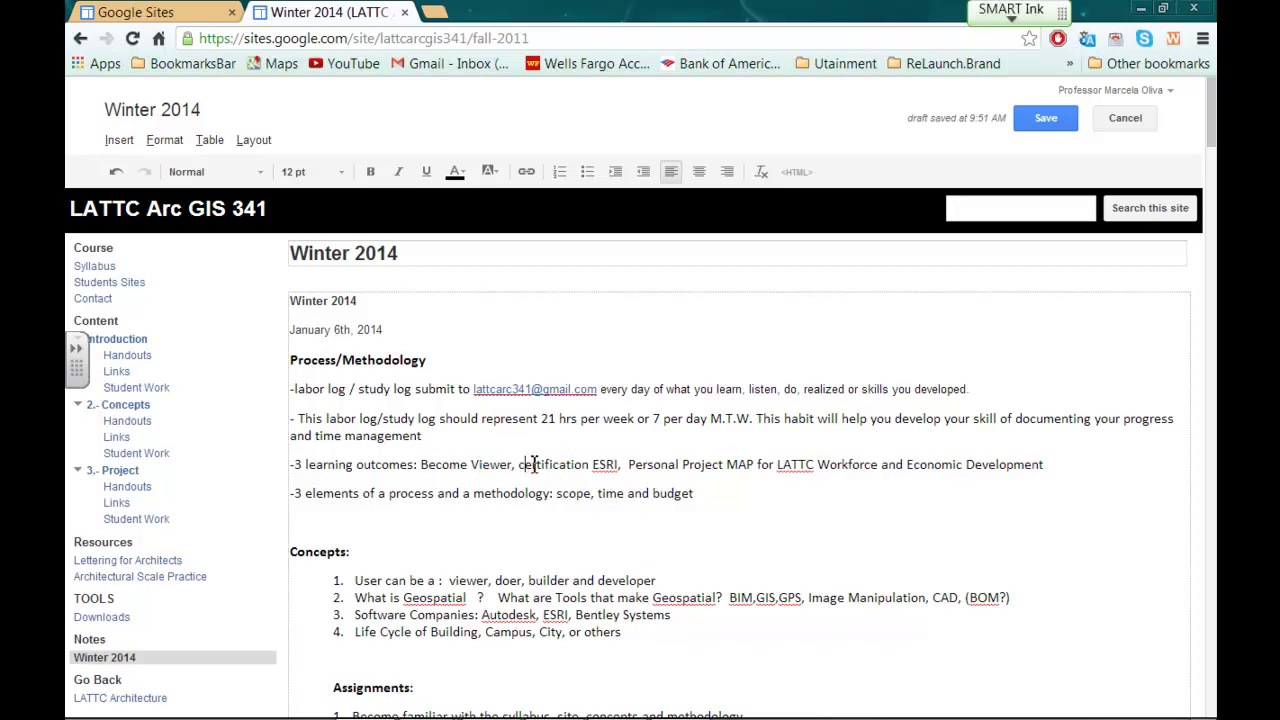
left_click(533, 464)
key("BackSpace")
type("C")
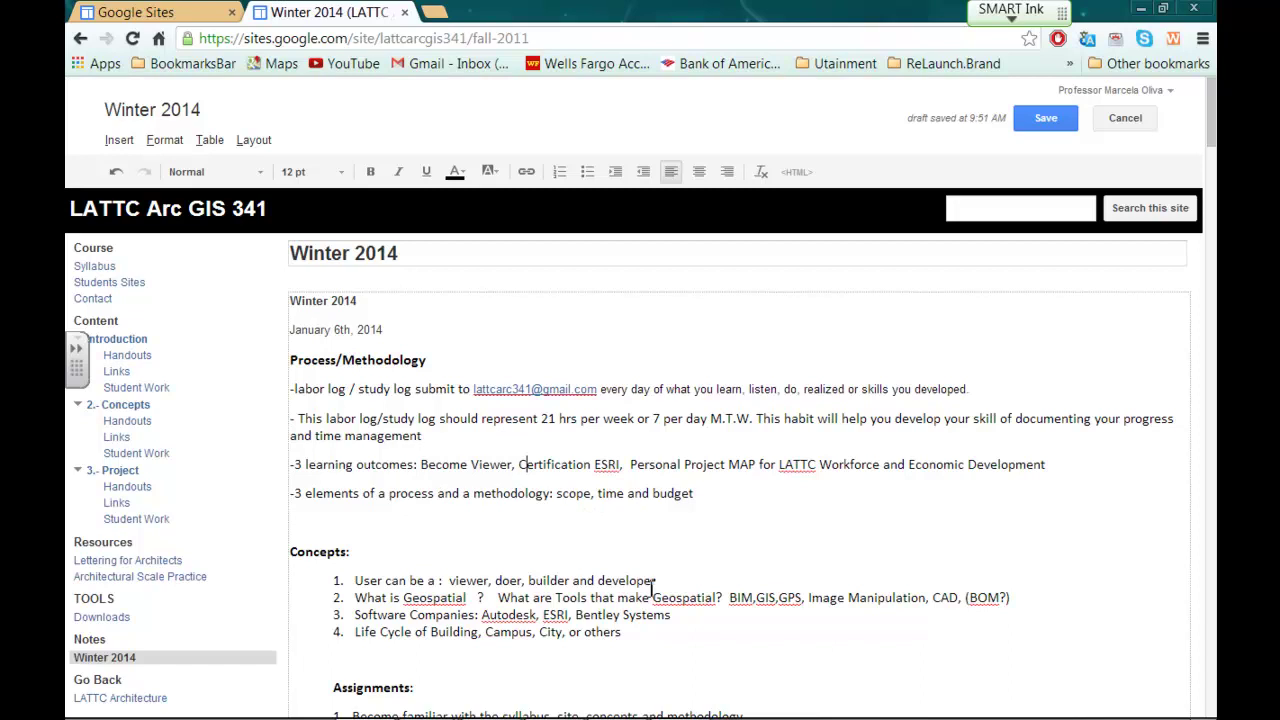
Replace the opening 'User' of Concepts item 1 with 'A user'.
scroll(652, 588, "down", 1)
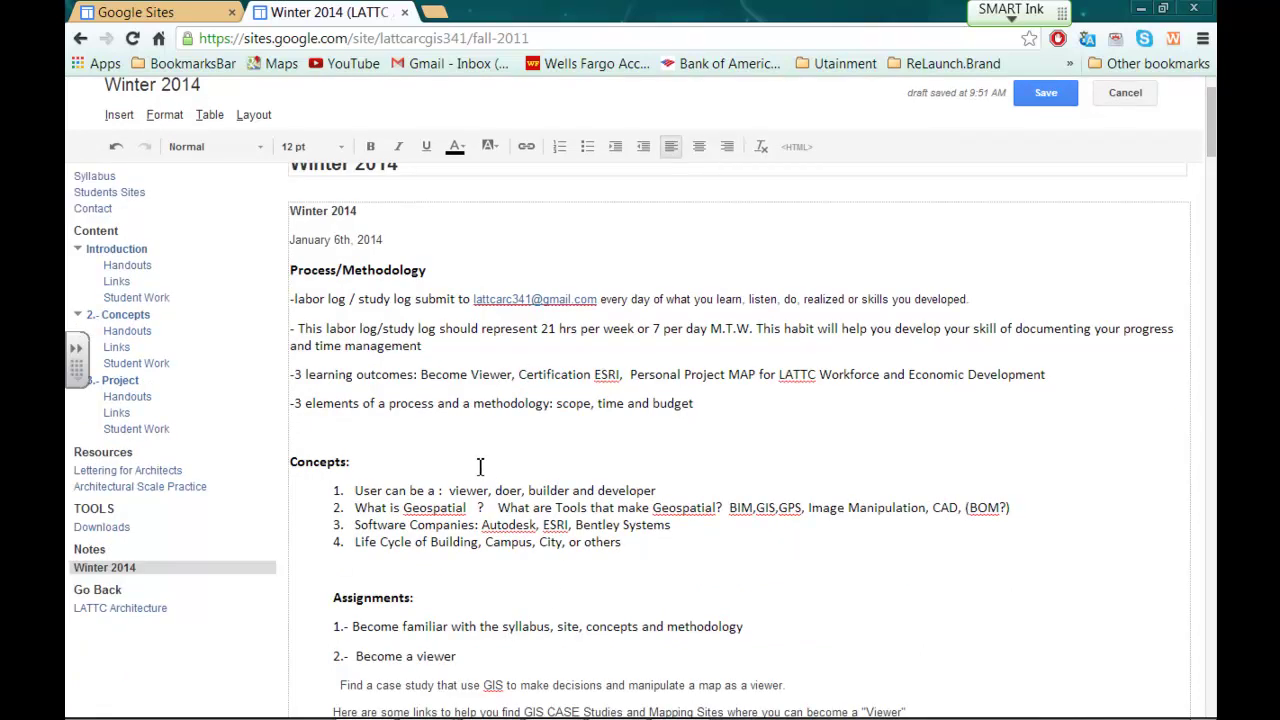
left_click(355, 491)
type("A")
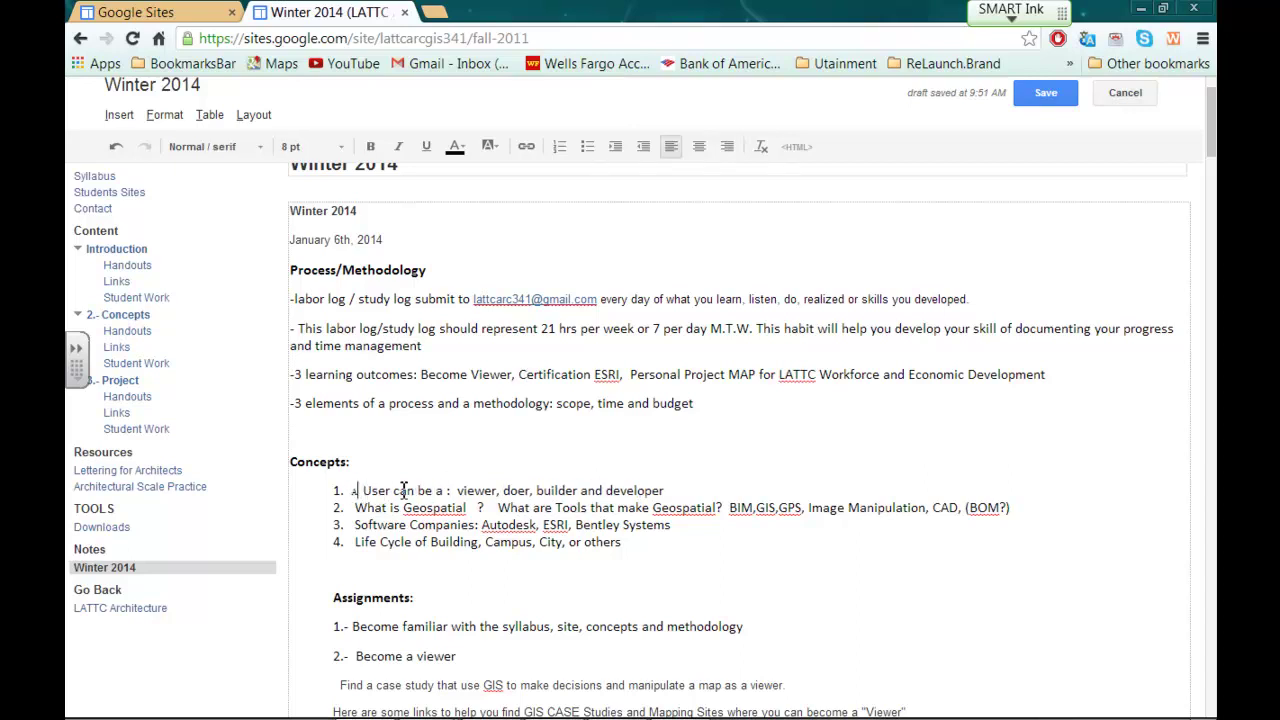
left_click(391, 491)
key("BackSpace")
key("BackSpace")
key("BackSpace")
key("BackSpace")
key("BackSpace")
key("BackSpace")
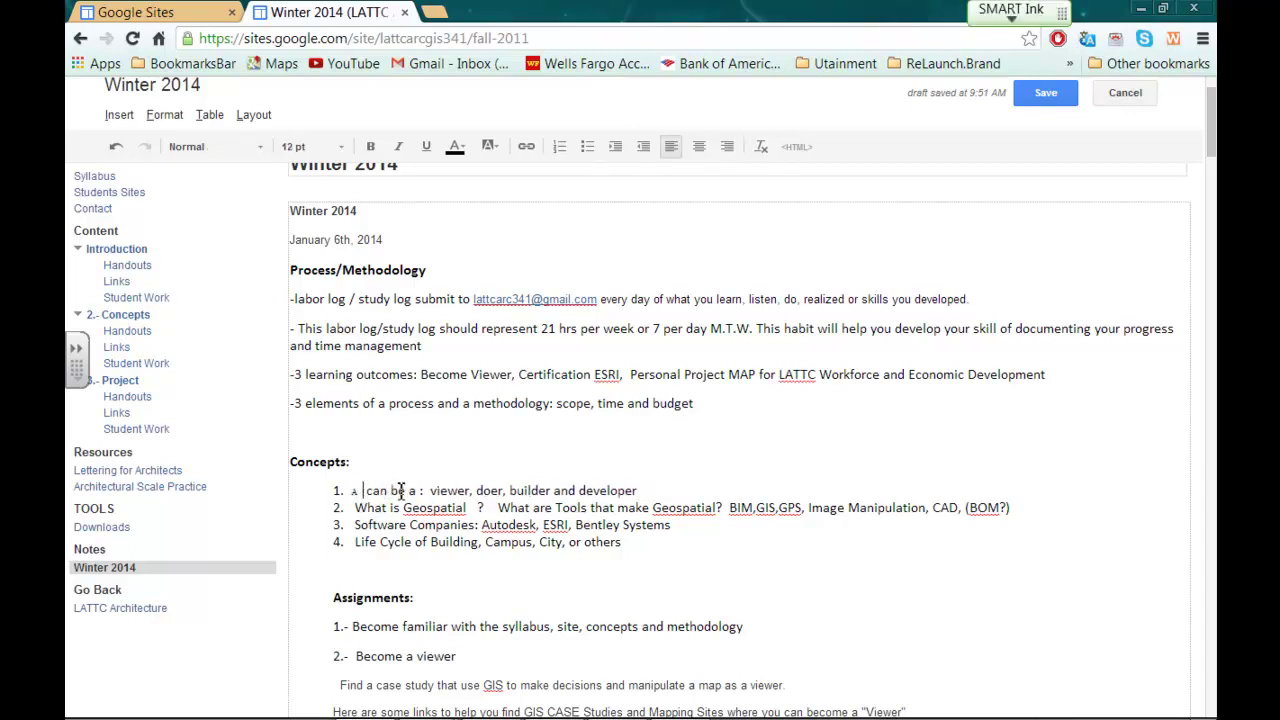
type("A")
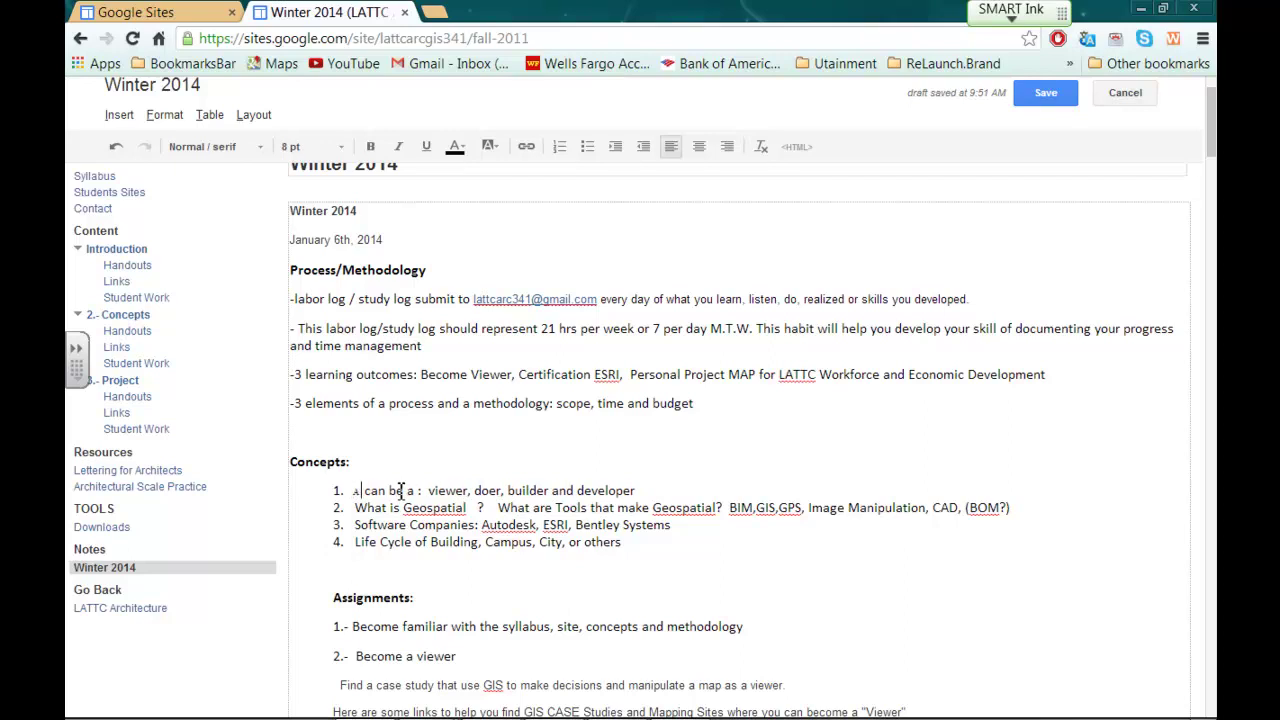
key("BackSpace")
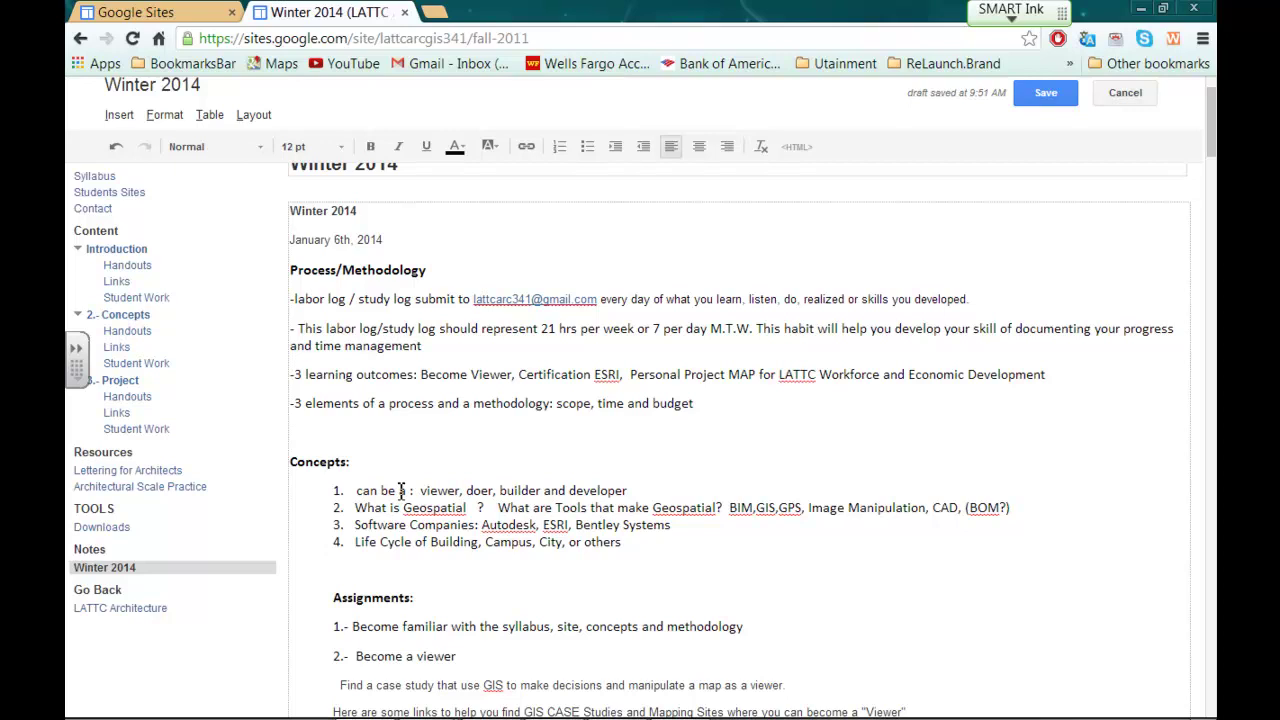
type("A user")
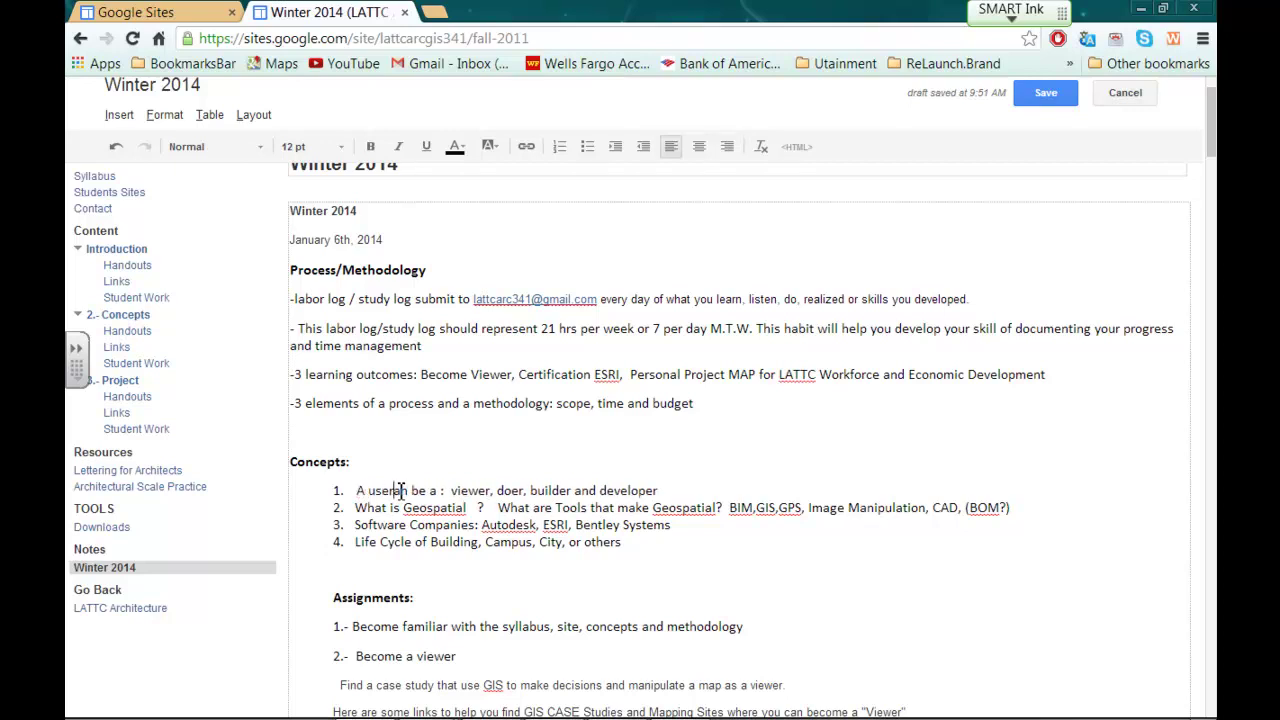
Make it read 'A USER (which is person manipulating a digital interface ) can be'.
key("BackSpace")
key("BackSpace")
key("BackSpace")
key("BackSpace")
key("BackSpace")
type("USER ")
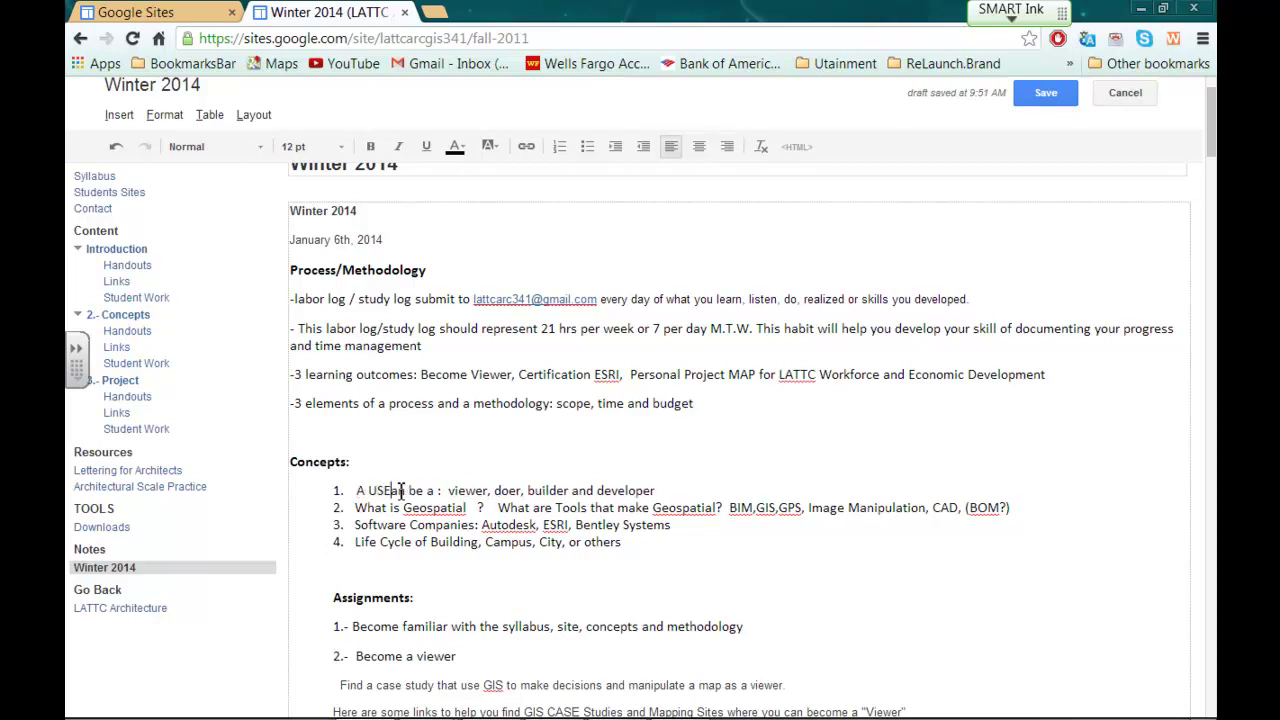
type("(which is pa")
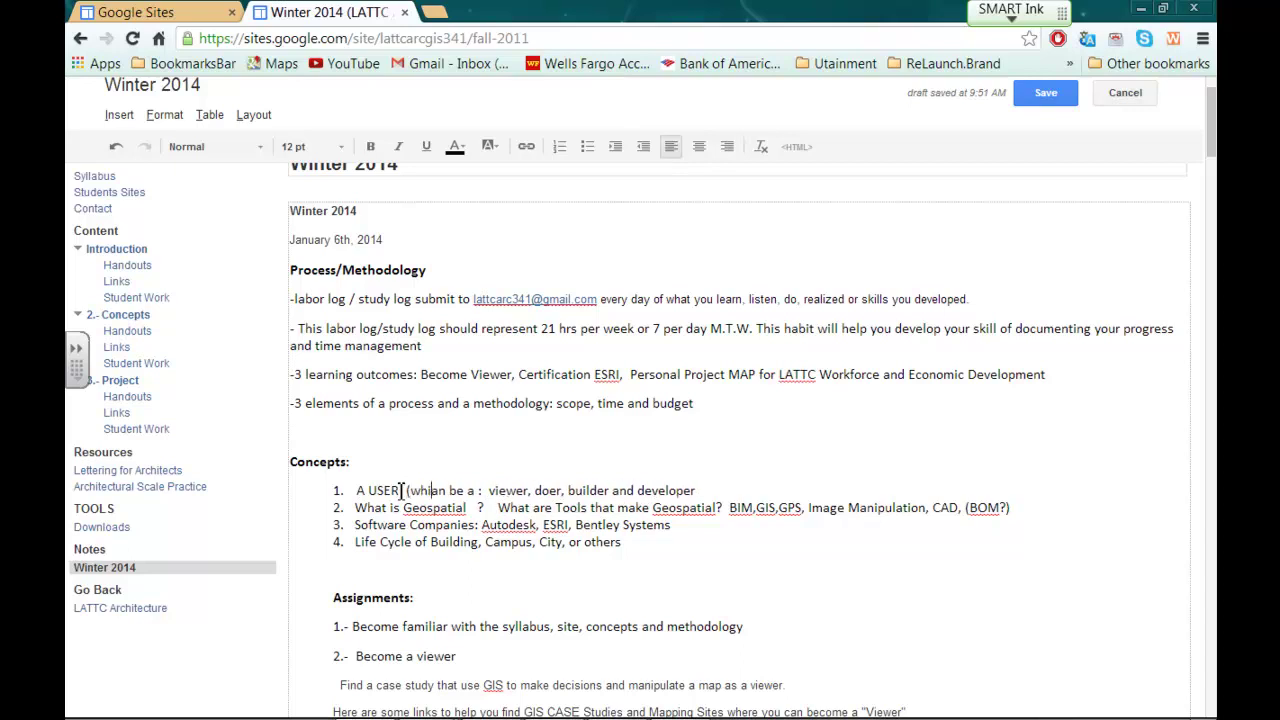
key("BackSpace")
type("er")
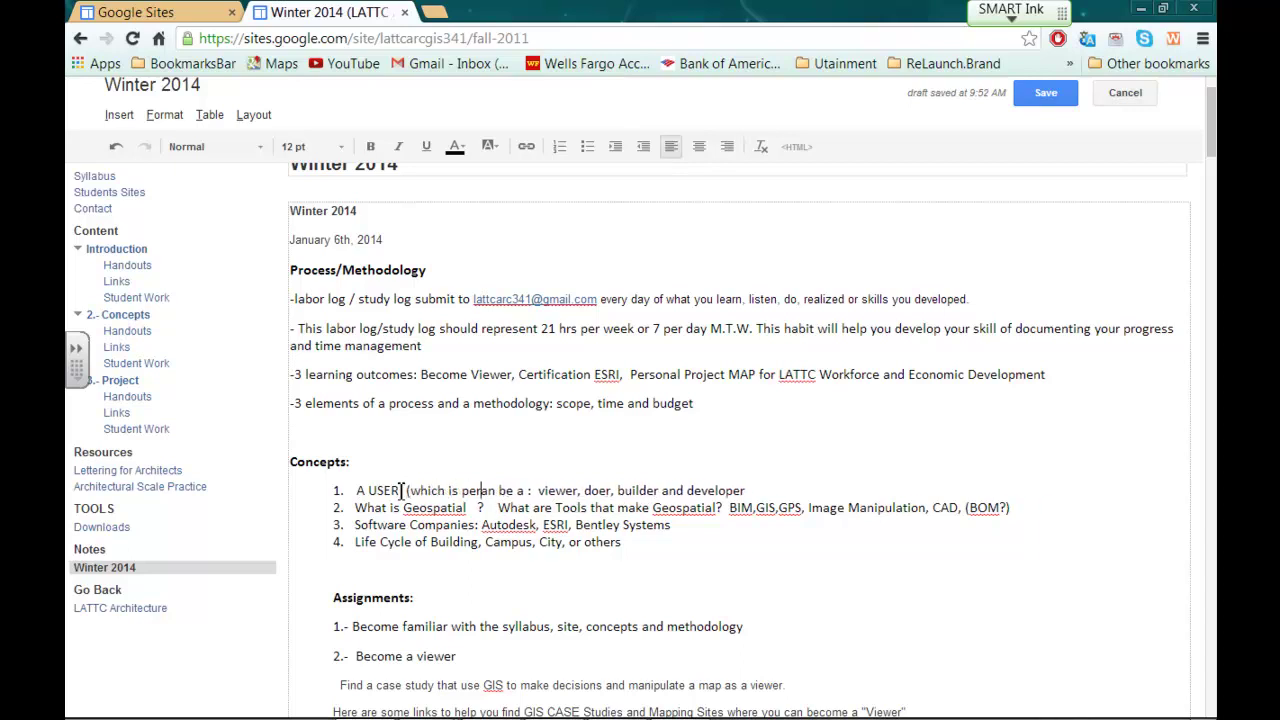
type("son manipulating a ")
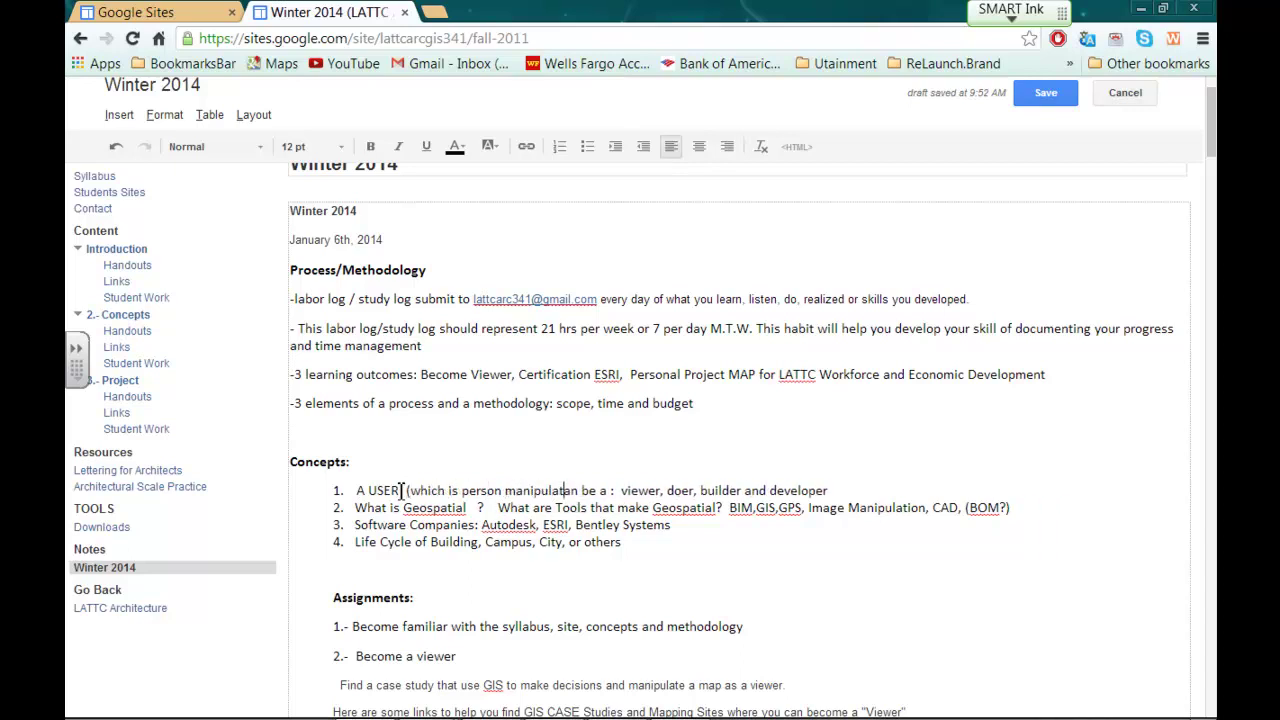
type("digital interfa")
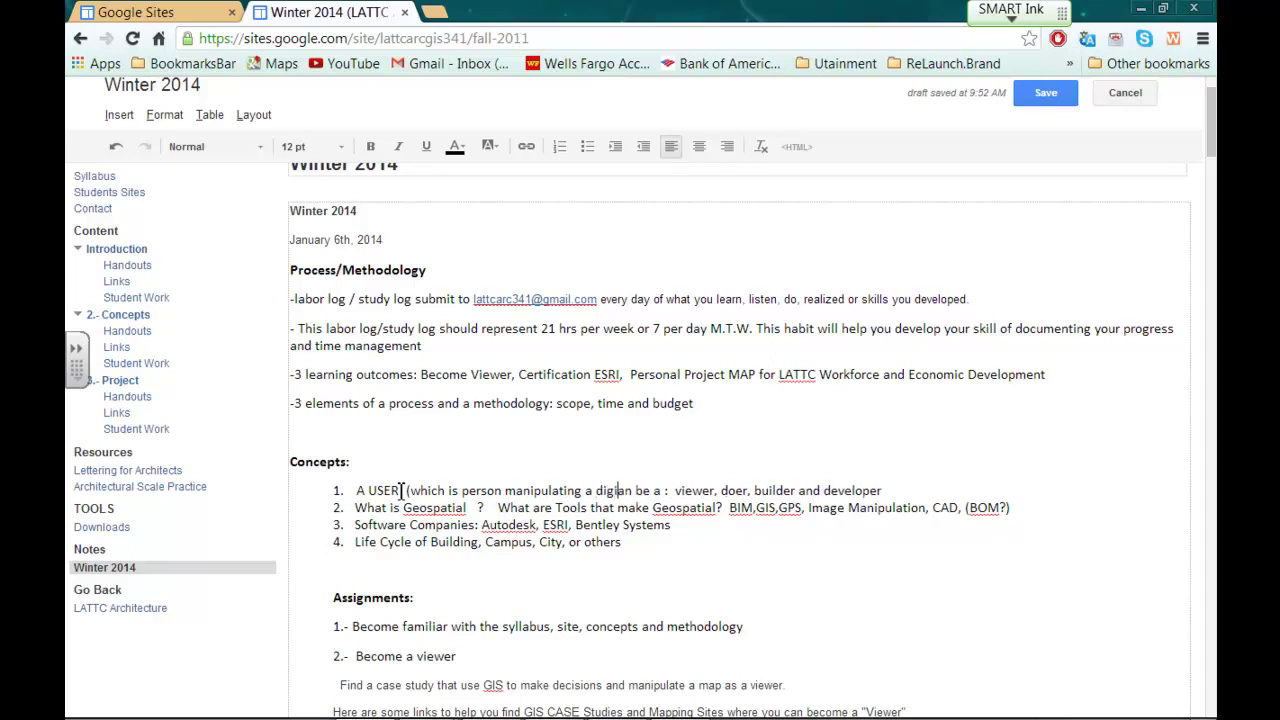
type("ce ) ")
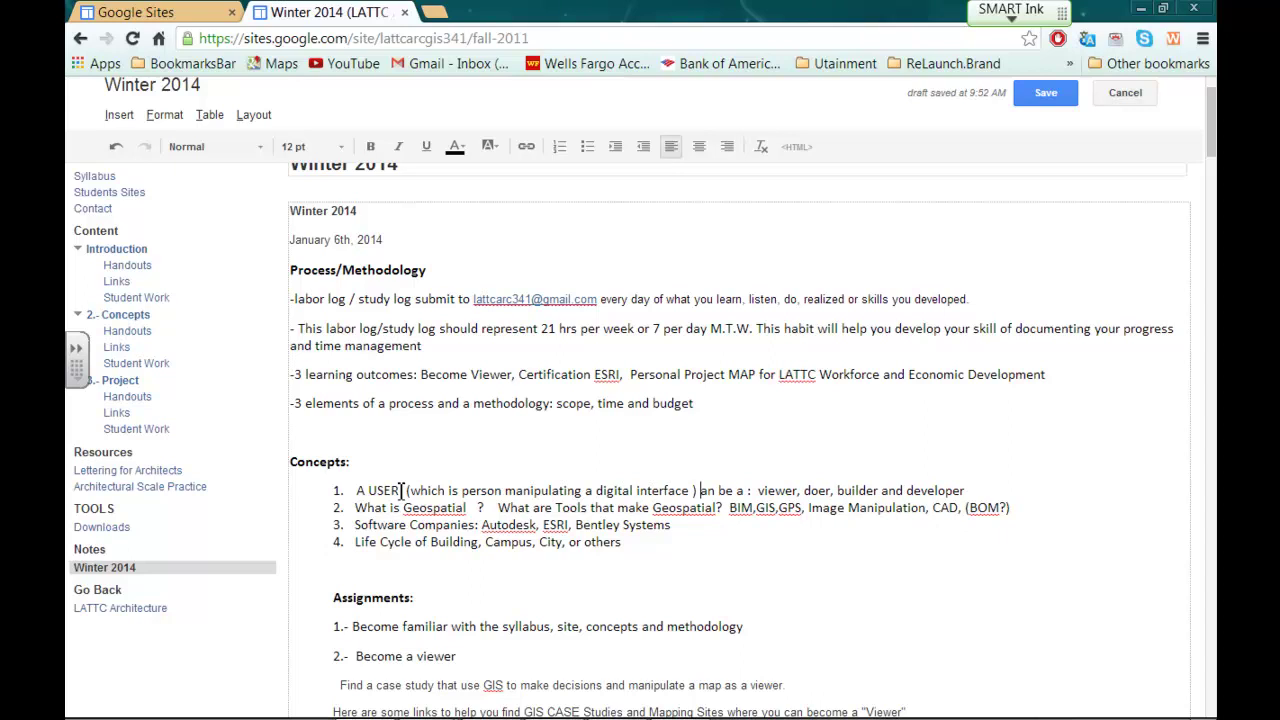
type("c")
key("Right")
key("Right")
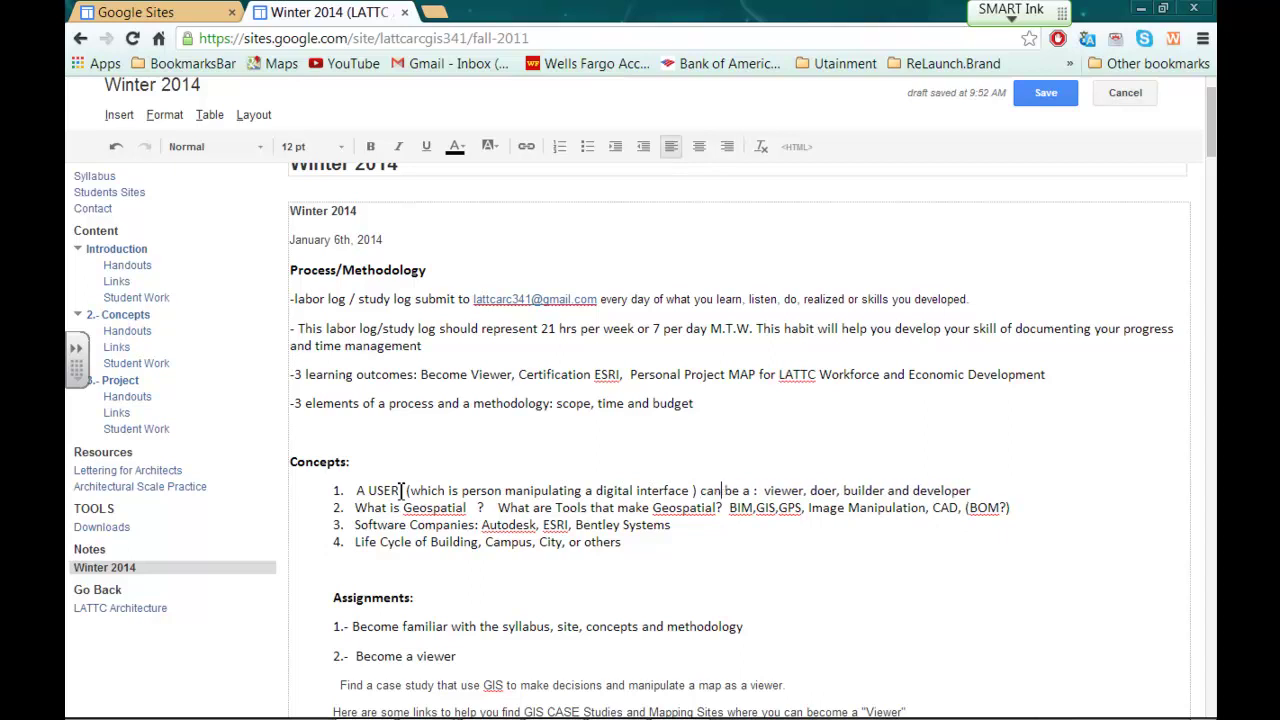
key("Delete")
key("Delete")
key("Delete")
type("be")
Remove the leading space before the 'Find a case study' line.
scroll(458, 546, "down", 2)
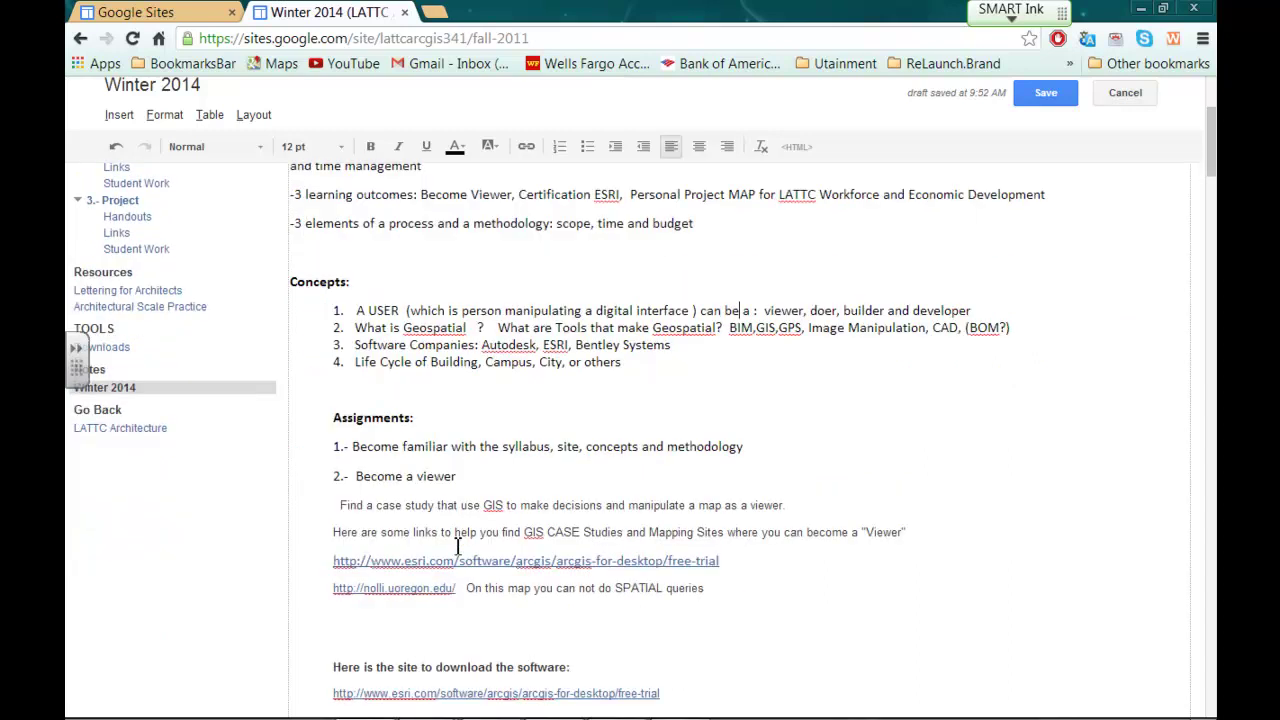
scroll(458, 546, "up", 1)
scroll(458, 546, "down", 1)
left_click(345, 505)
key("BackSpace")
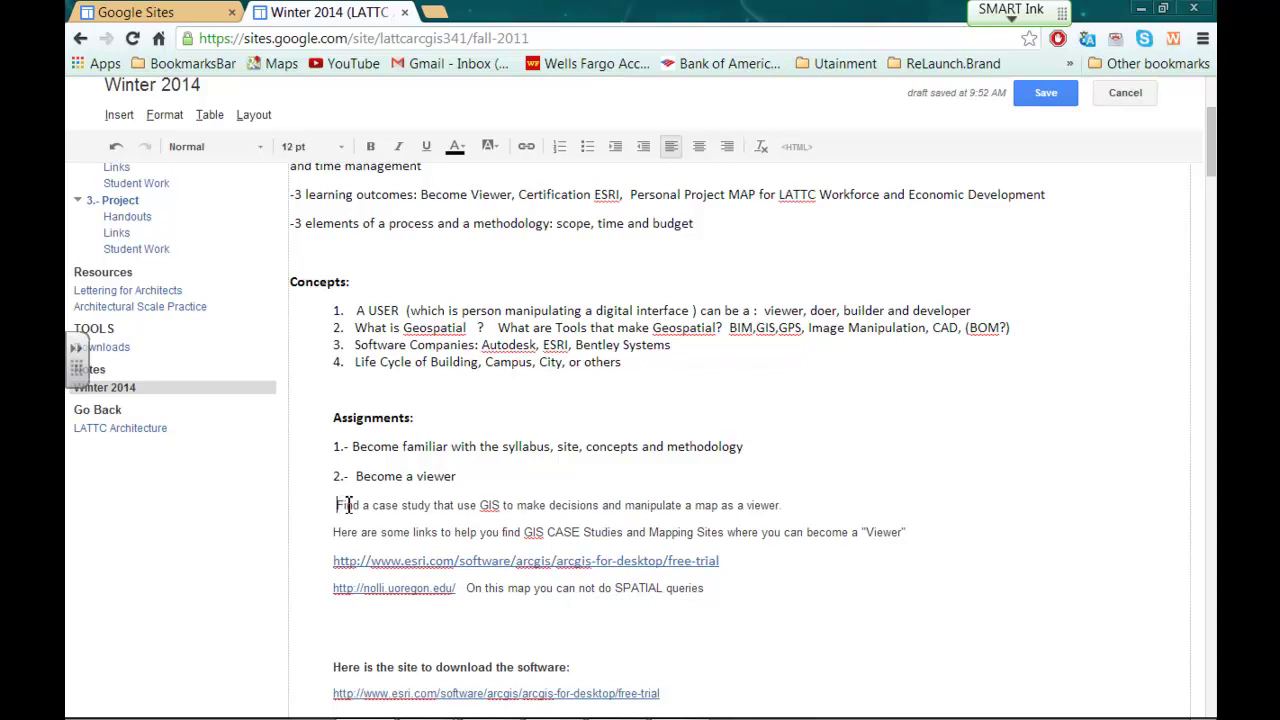
Cut the software download heading and its URL, and delete the empty lines above VIEWER.
scroll(412, 593, "down", 1)
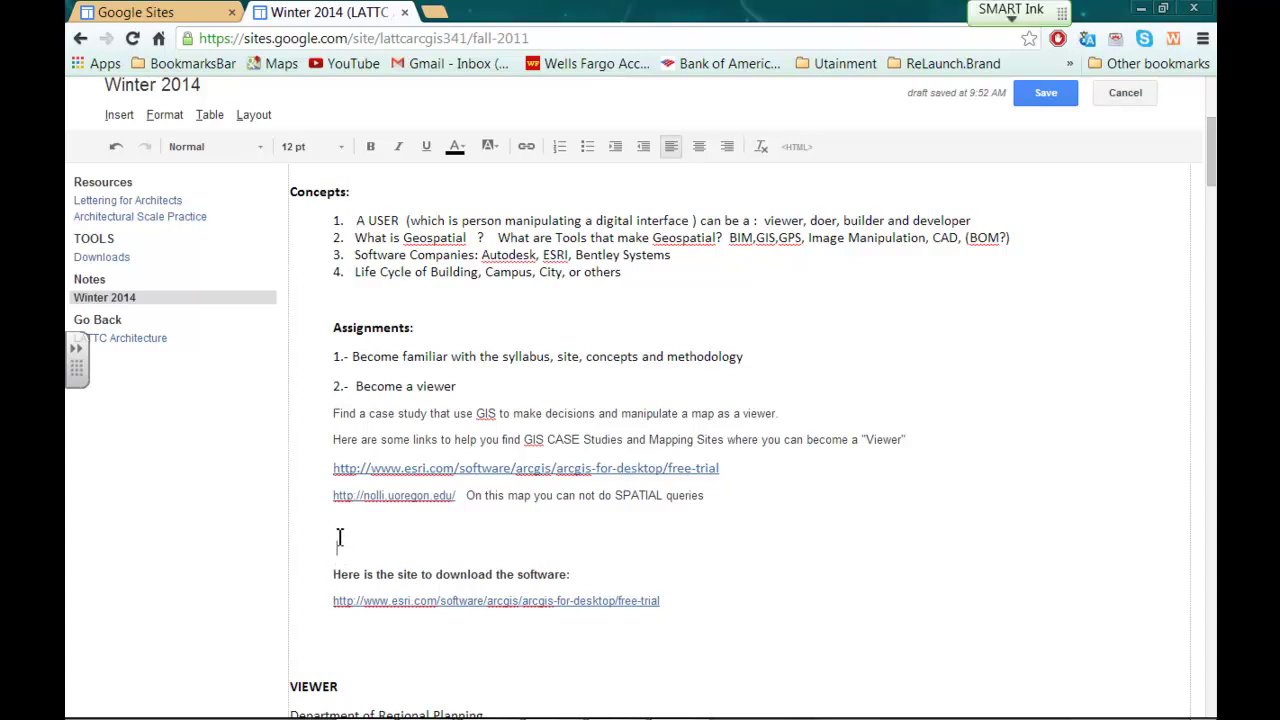
left_click_drag(449, 540, 694, 600)
right_click(605, 563)
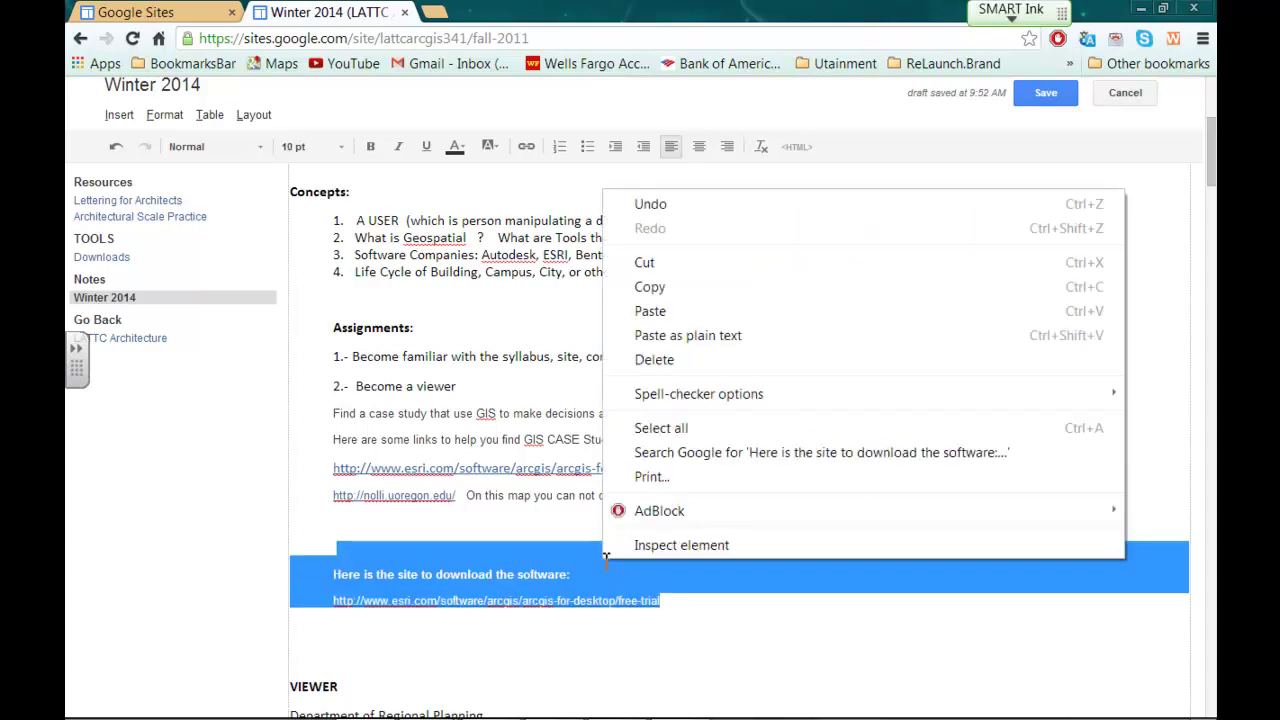
left_click(645, 262)
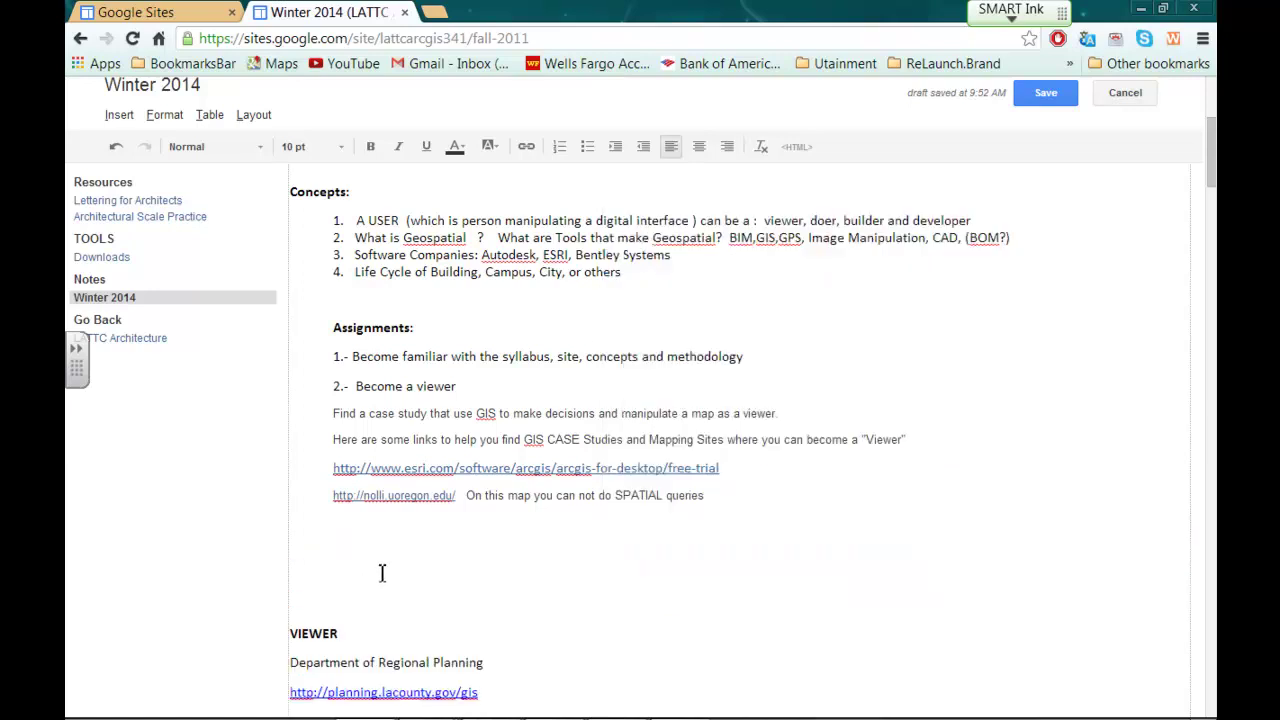
key("Delete")
key("Delete")
key("Delete")
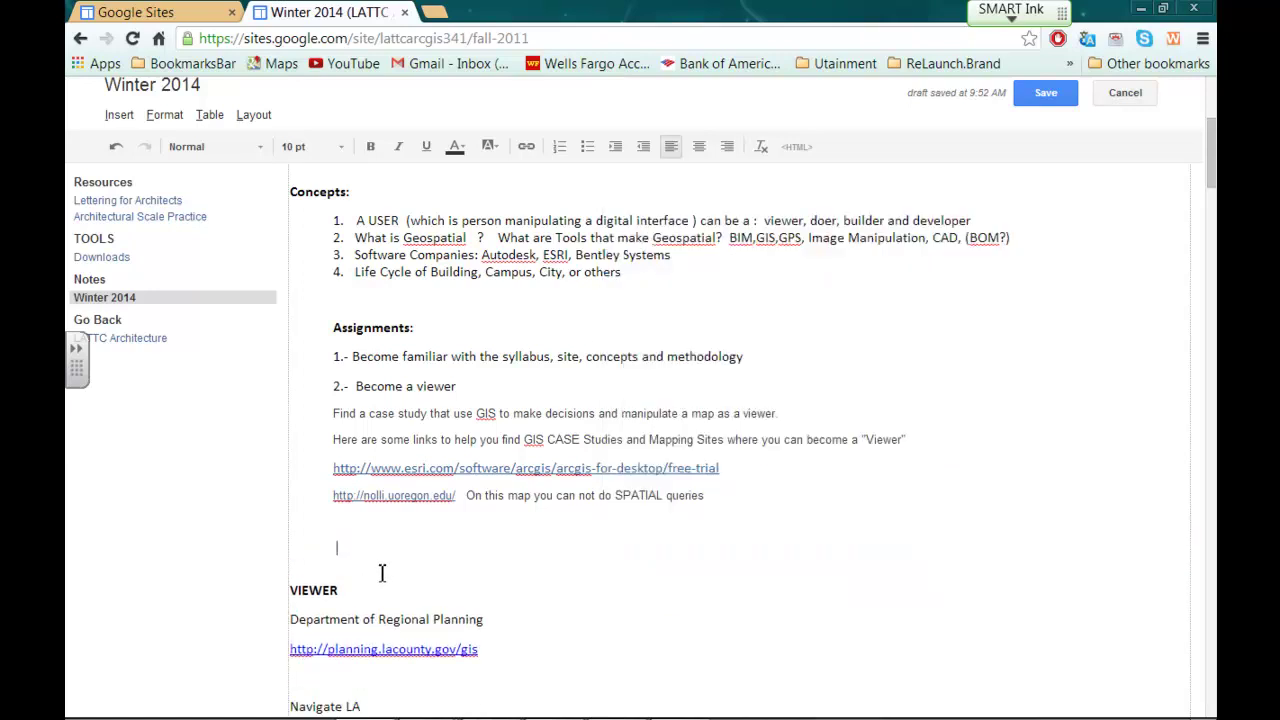
key("Delete")
key("Delete")
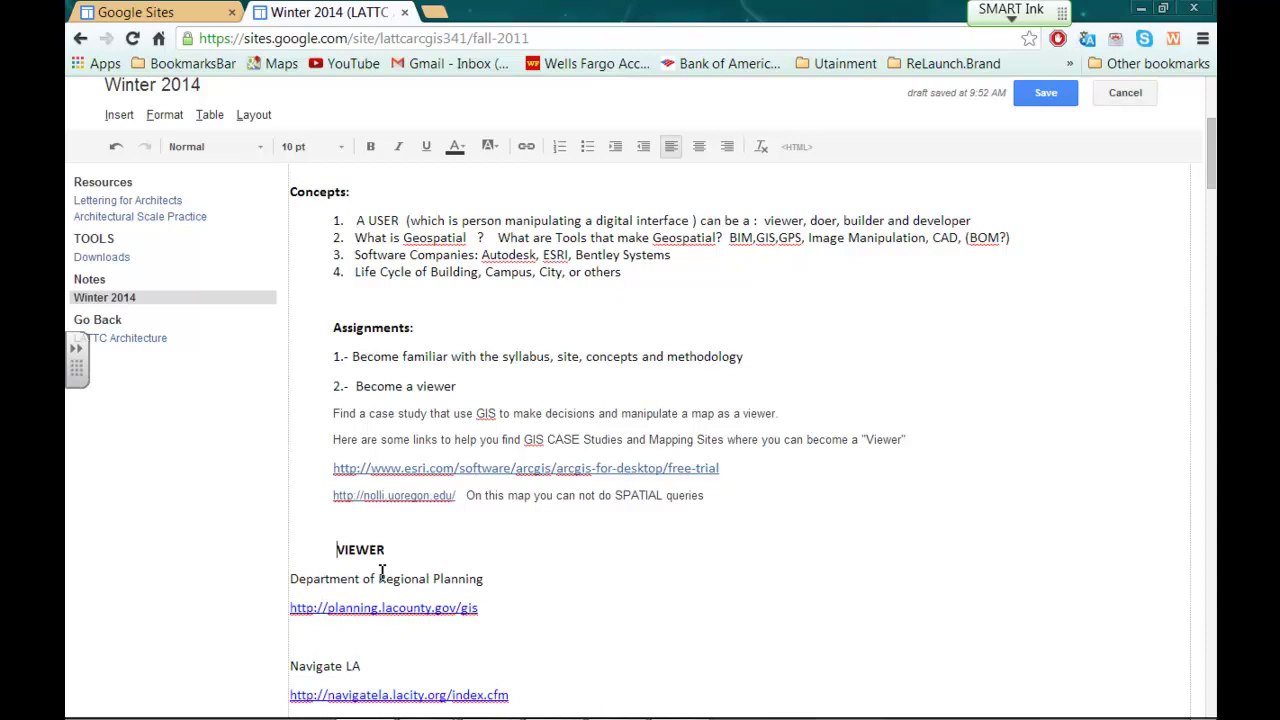
Add a '3 -' line under the GIS Warehouse Portal link and paste the download note and esri link.
scroll(500, 600, "down", 1)
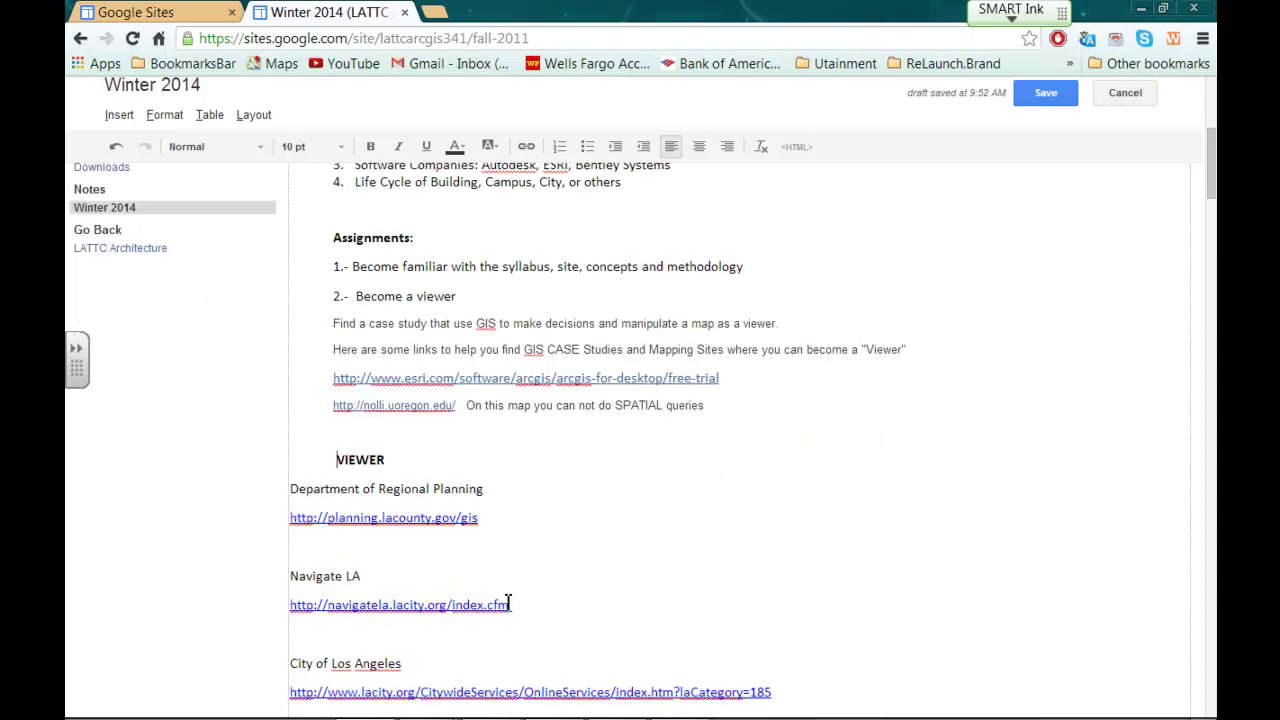
scroll(510, 602, "down", 2)
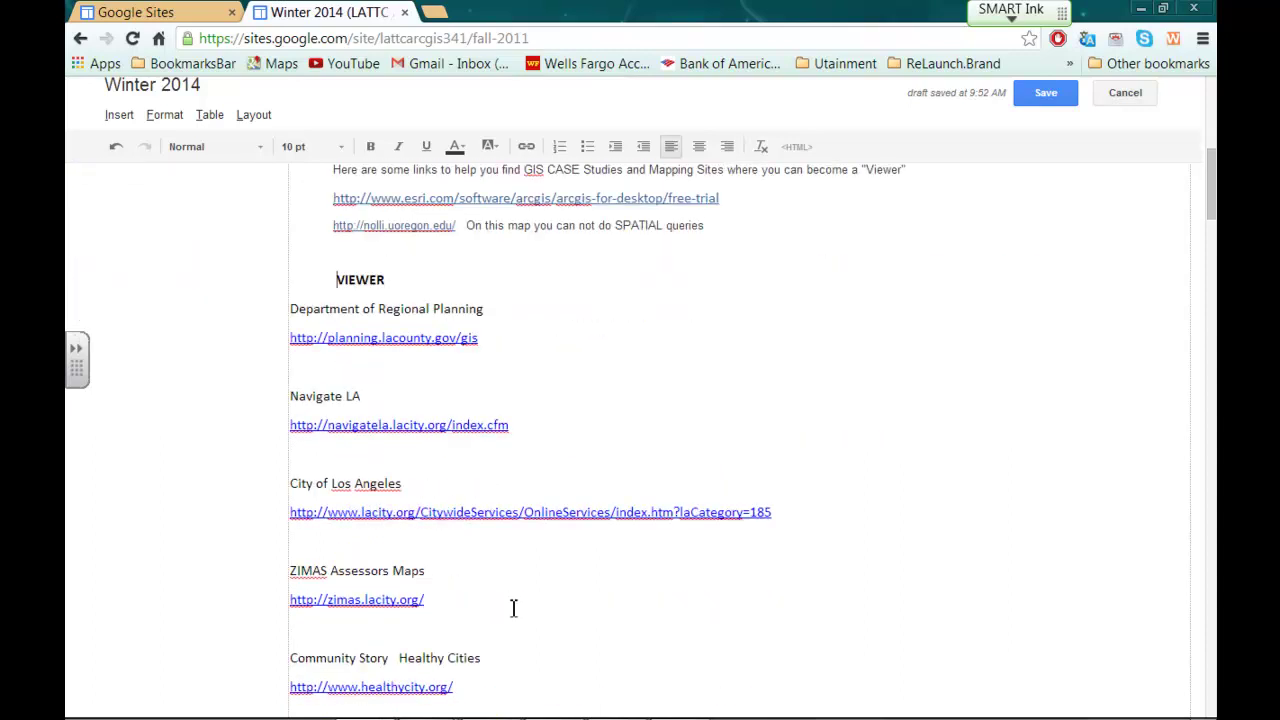
scroll(508, 604, "down", 1)
scroll(508, 604, "down", 4)
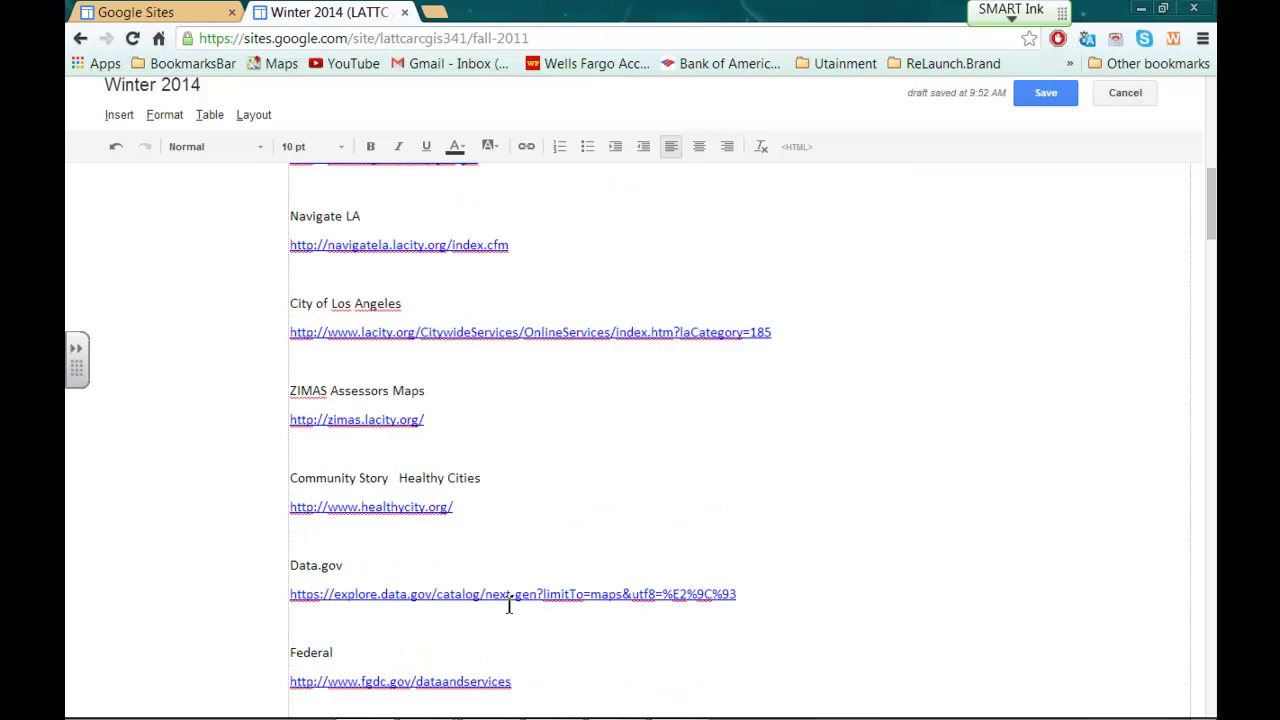
scroll(508, 604, "down", 1)
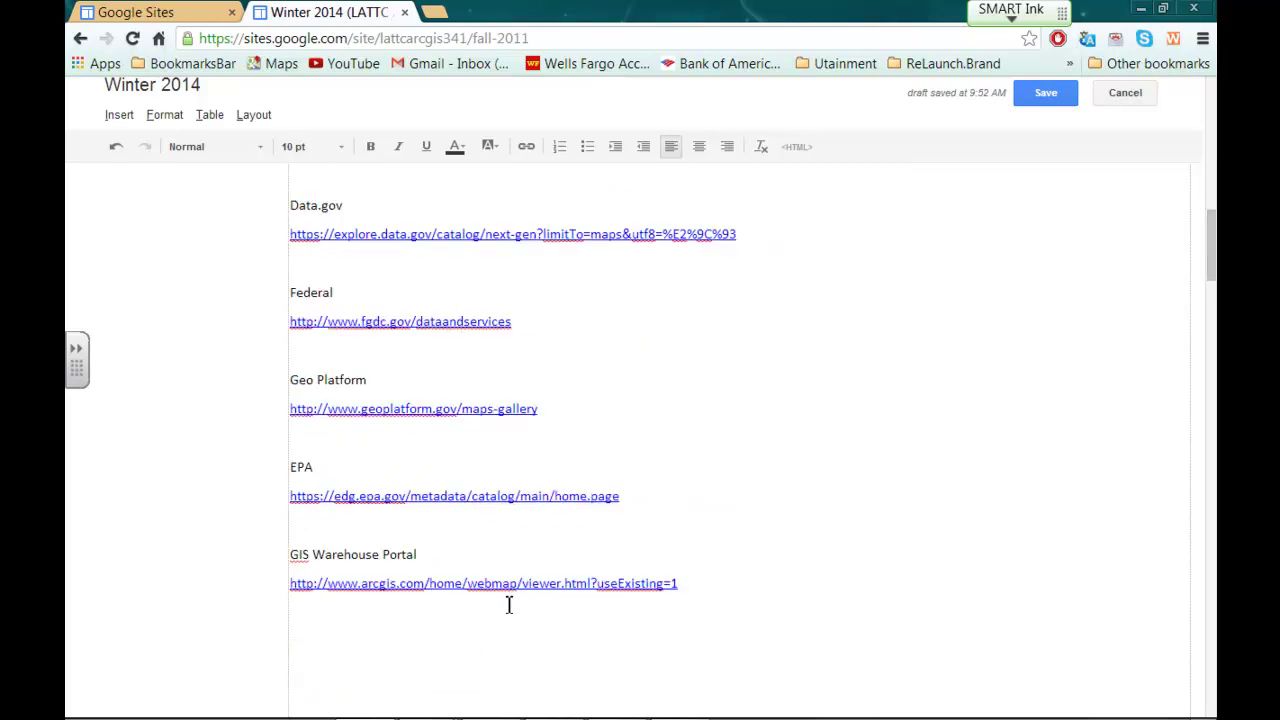
scroll(508, 604, "down", 1)
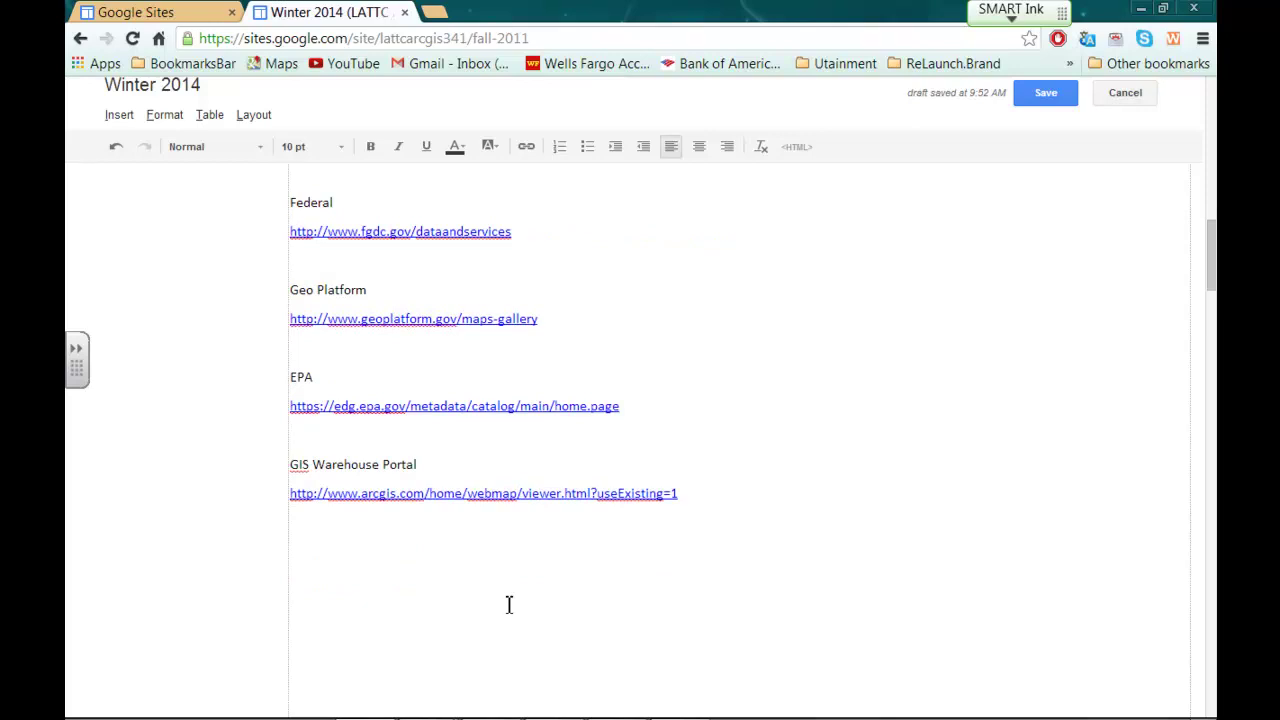
scroll(509, 604, "up", 2)
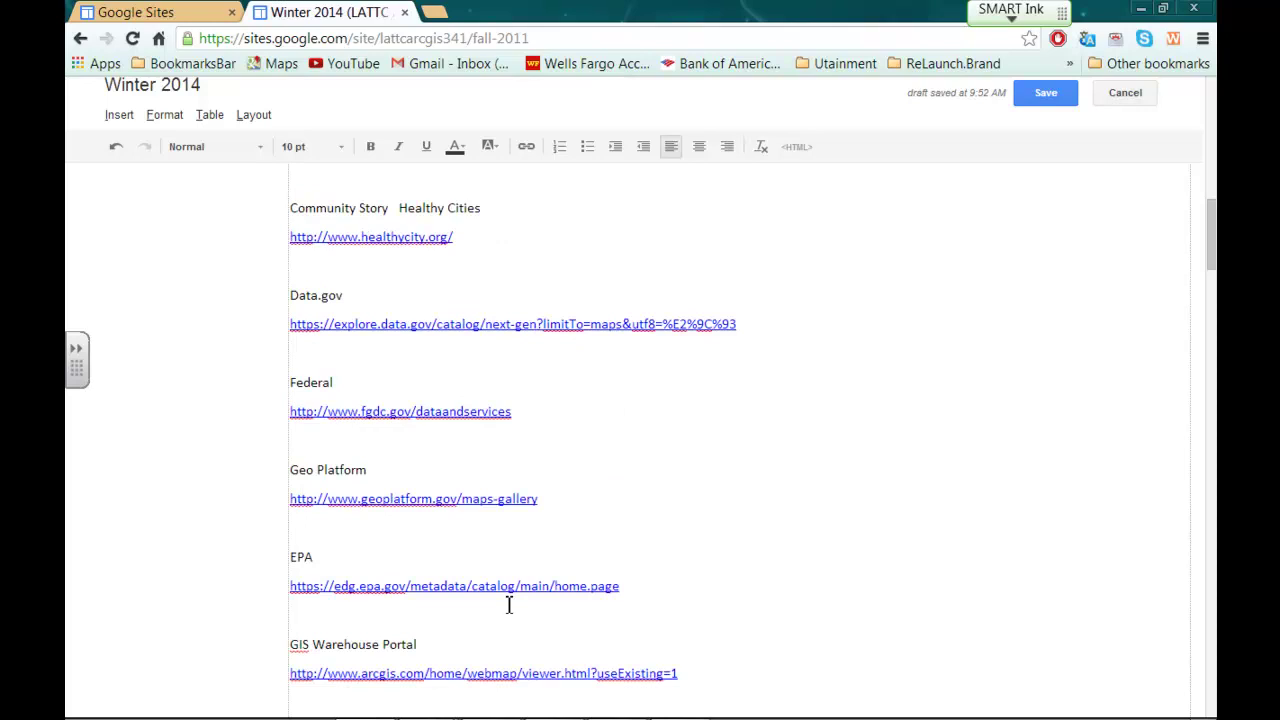
scroll(509, 604, "up", 4)
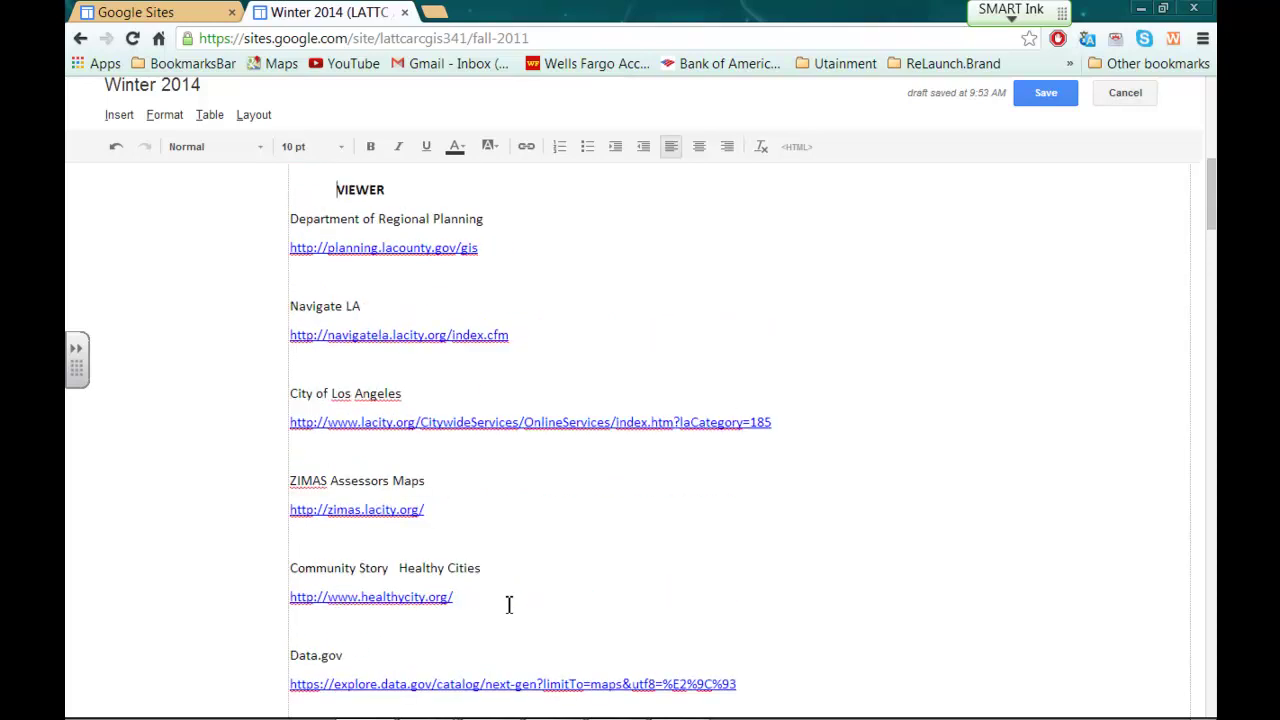
scroll(509, 604, "up", 2)
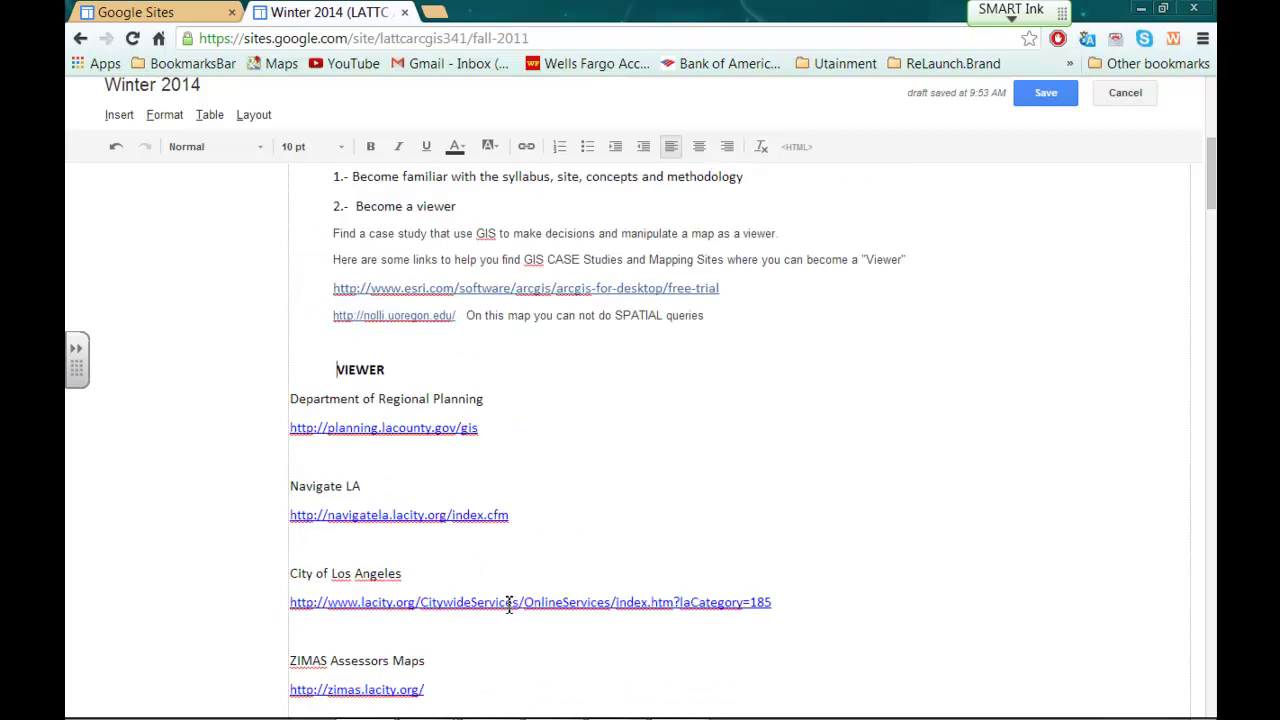
scroll(509, 604, "down", 5)
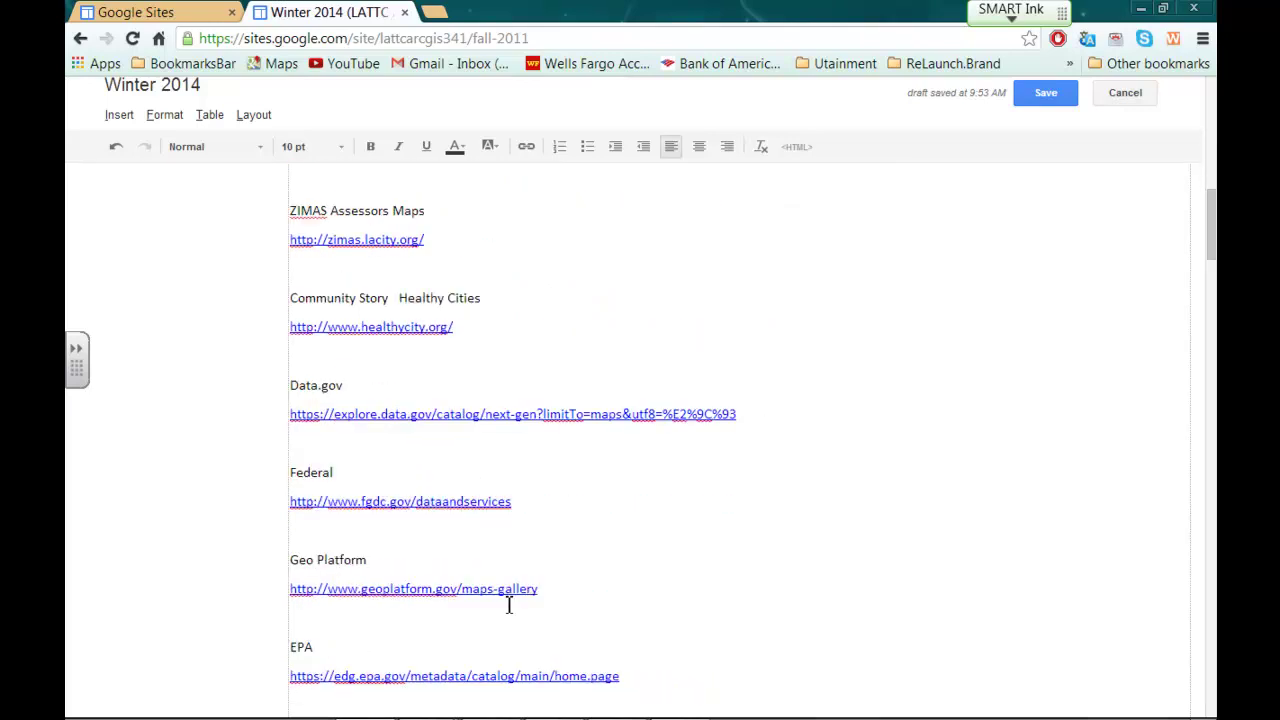
scroll(509, 604, "down", 1)
scroll(460, 606, "down", 1)
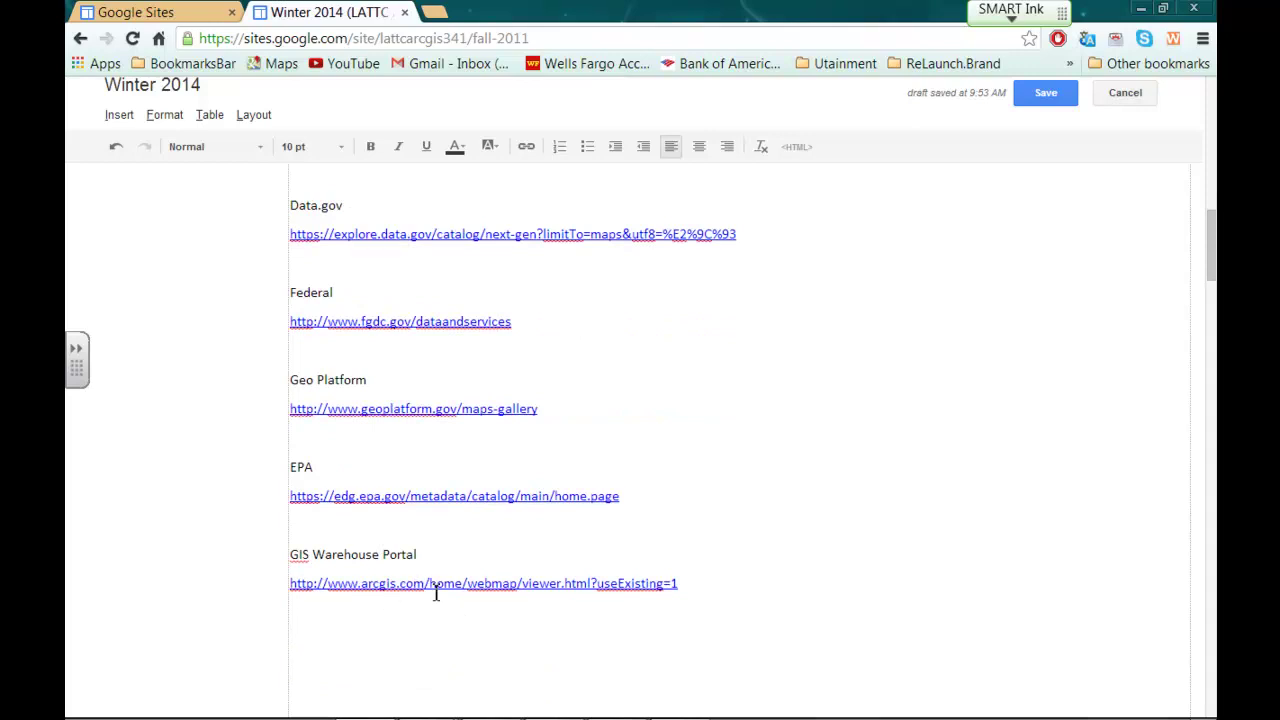
left_click(766, 592)
key("Down")
key("Down")
key("Down")
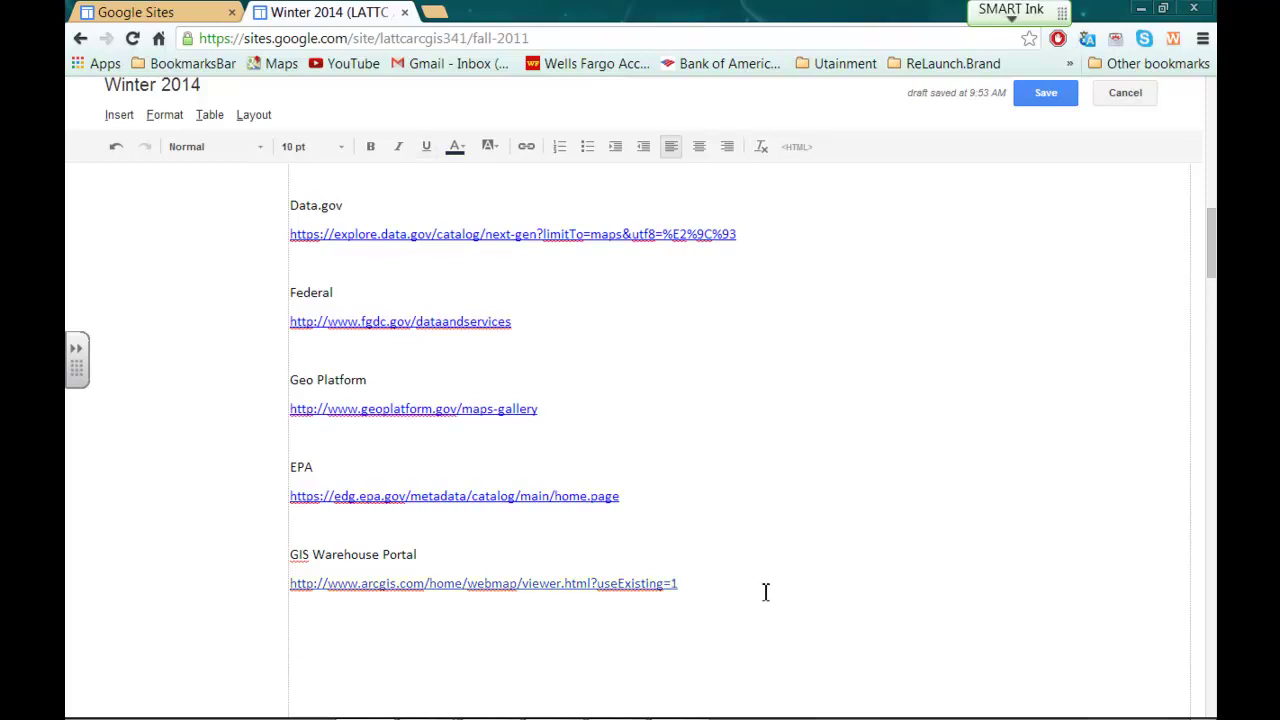
type("3 -")
right_click(414, 664)
left_click(459, 459)
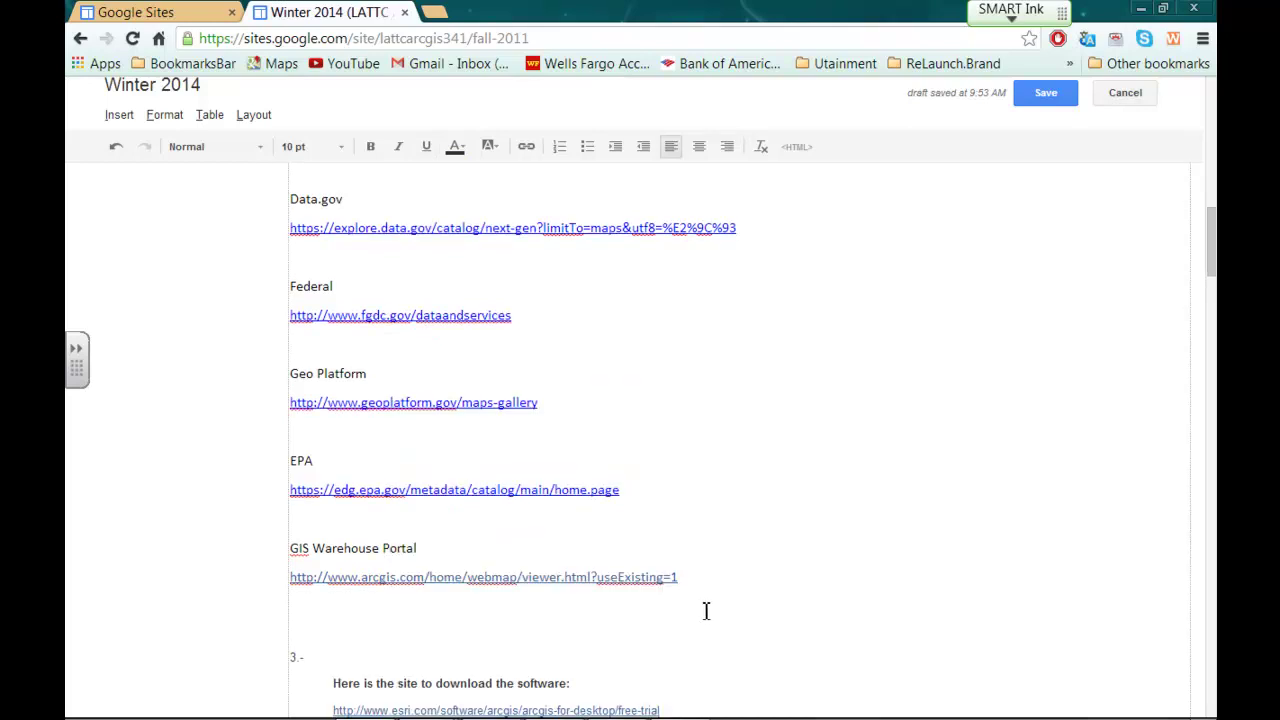
scroll(706, 611, "down", 3)
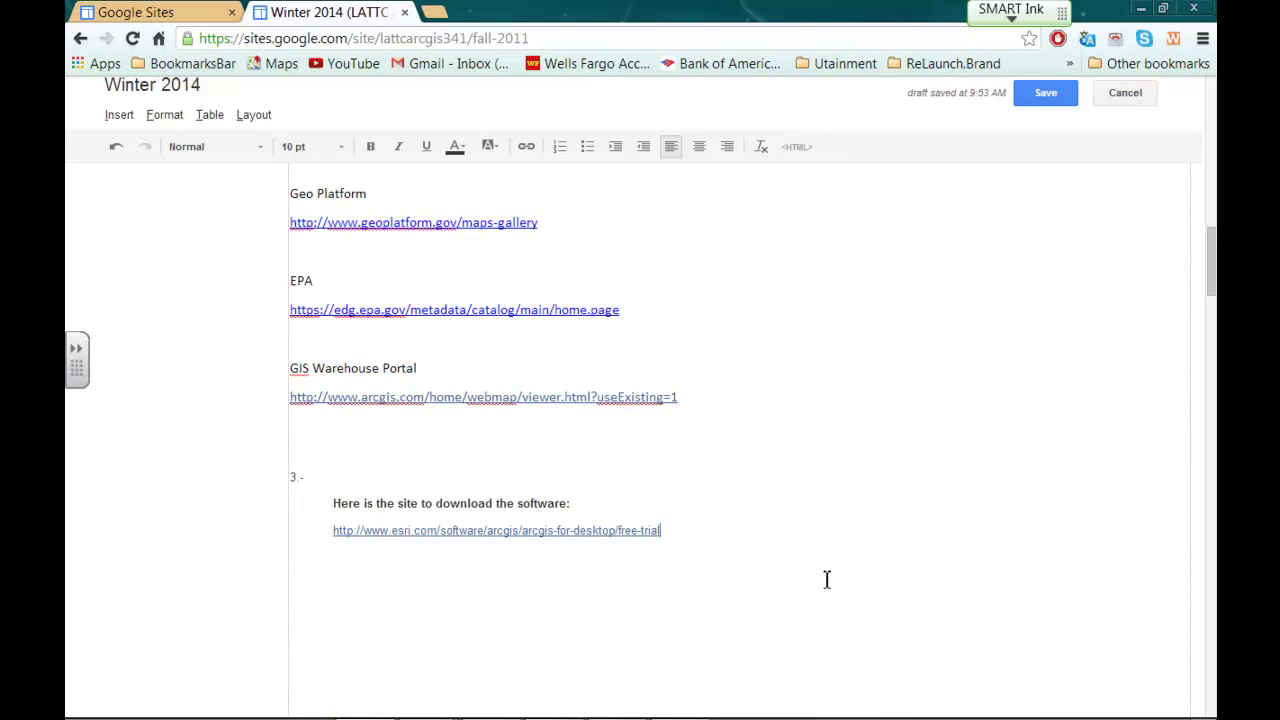
scroll(826, 580, "up", 5)
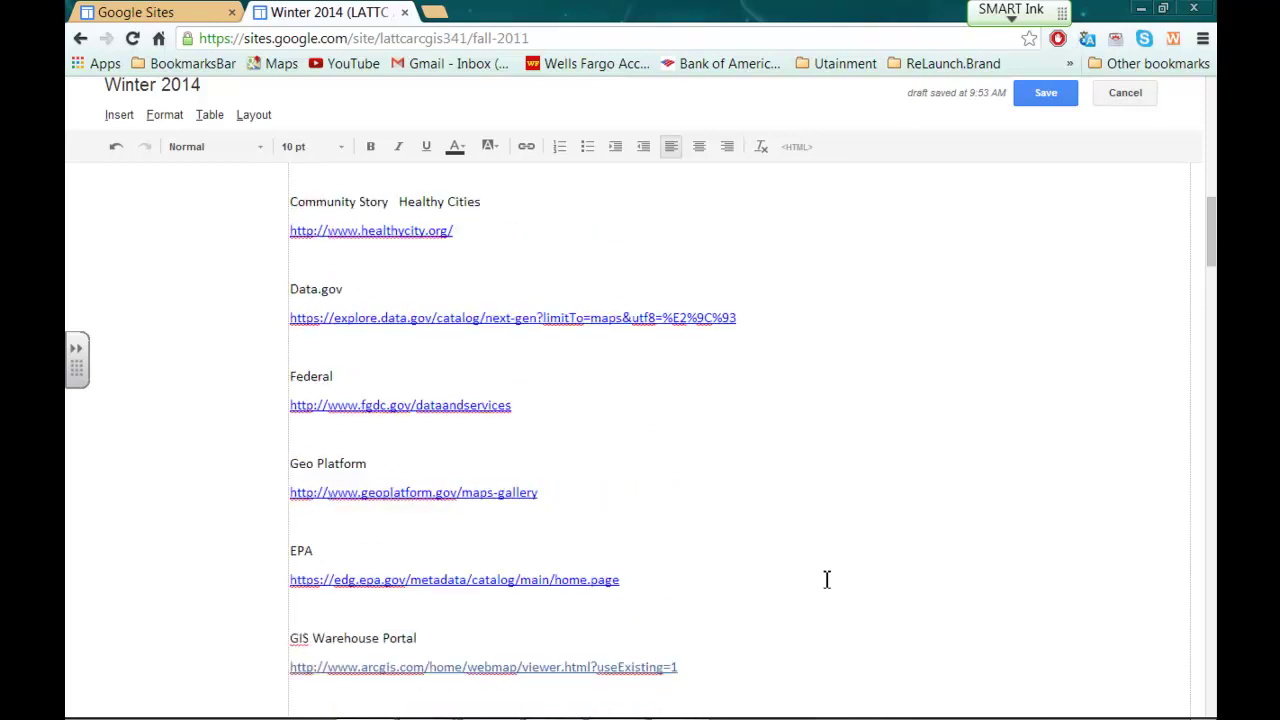
scroll(826, 580, "up", 2)
scroll(826, 580, "up", 2)
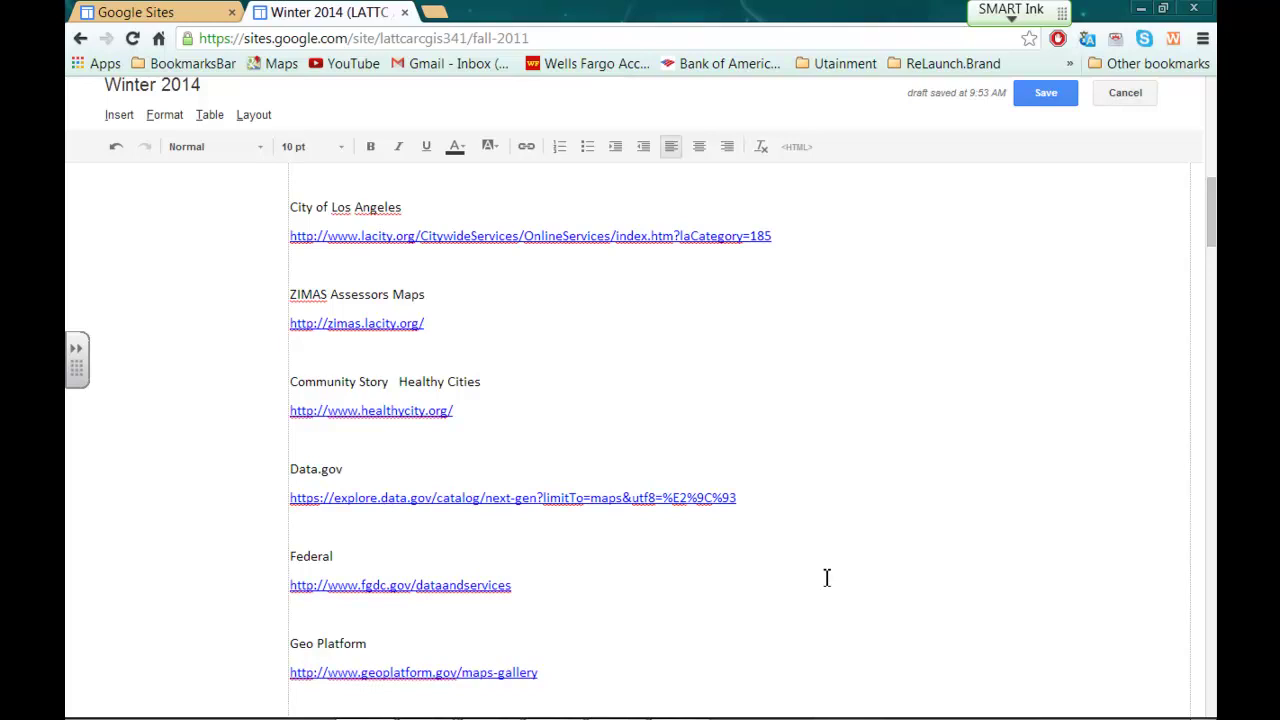
scroll(827, 577, "up", 3)
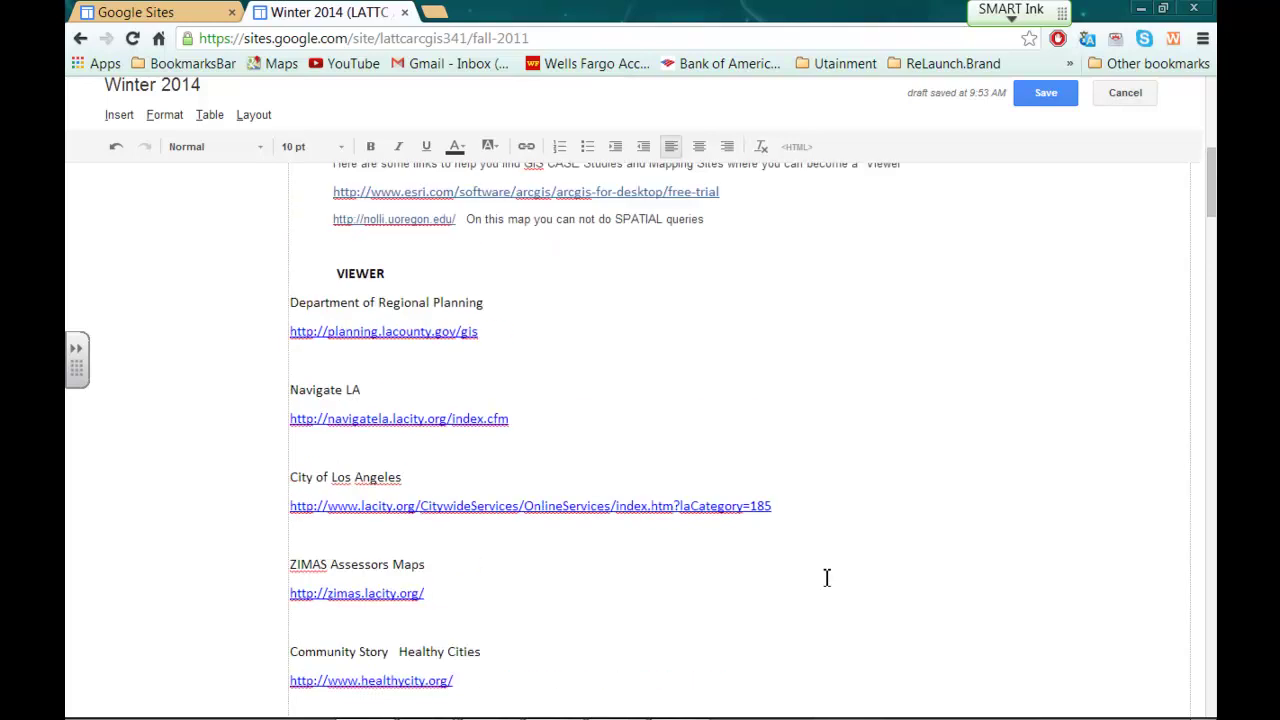
scroll(827, 577, "up", 2)
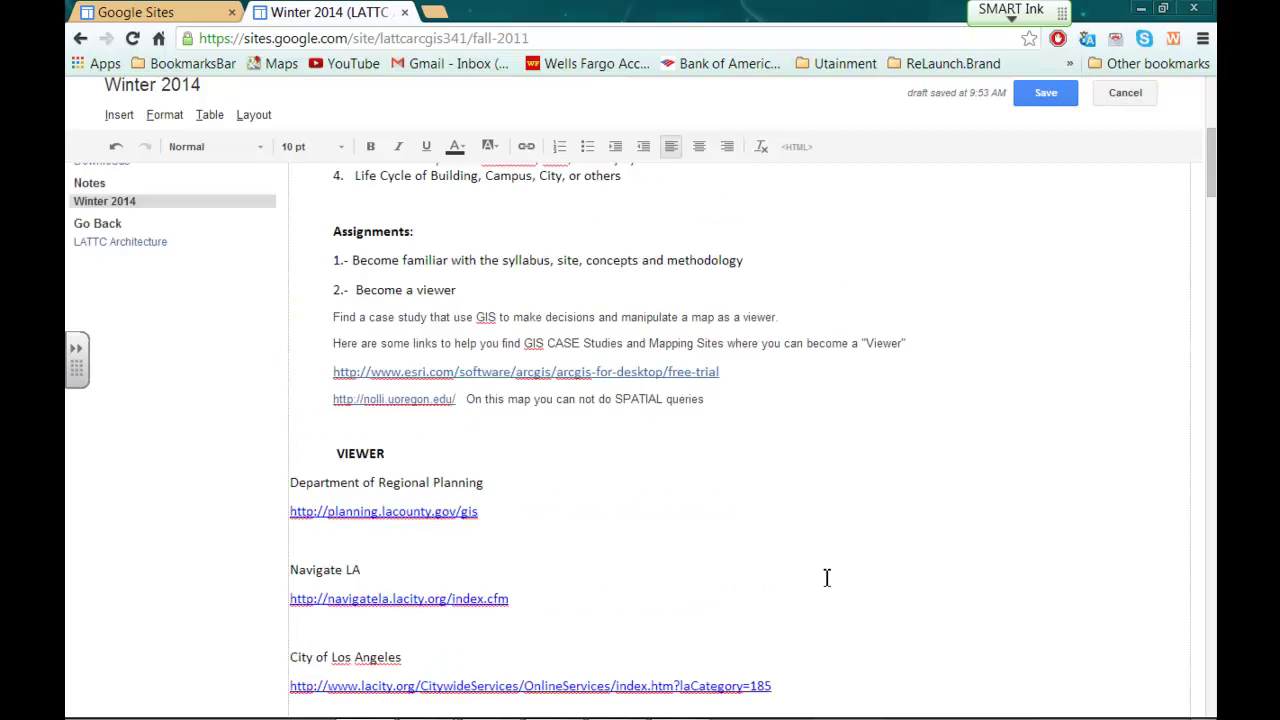
scroll(827, 577, "up", 2)
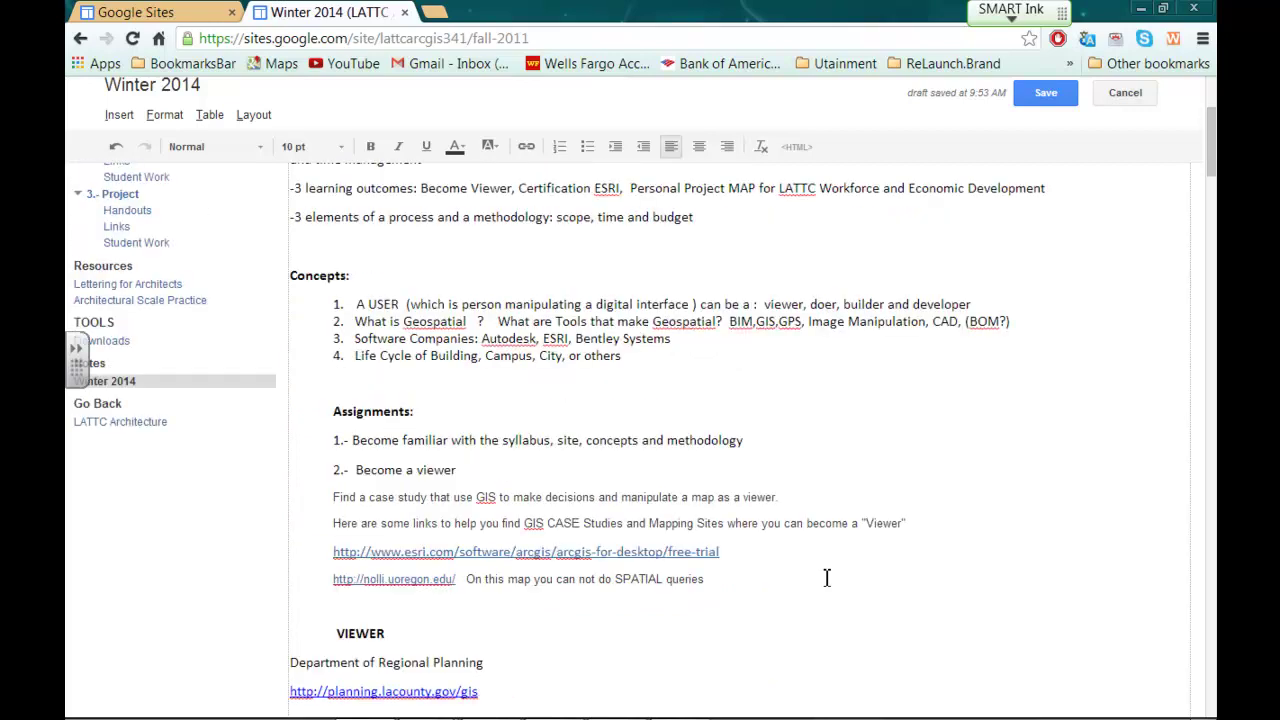
scroll(827, 577, "up", 2)
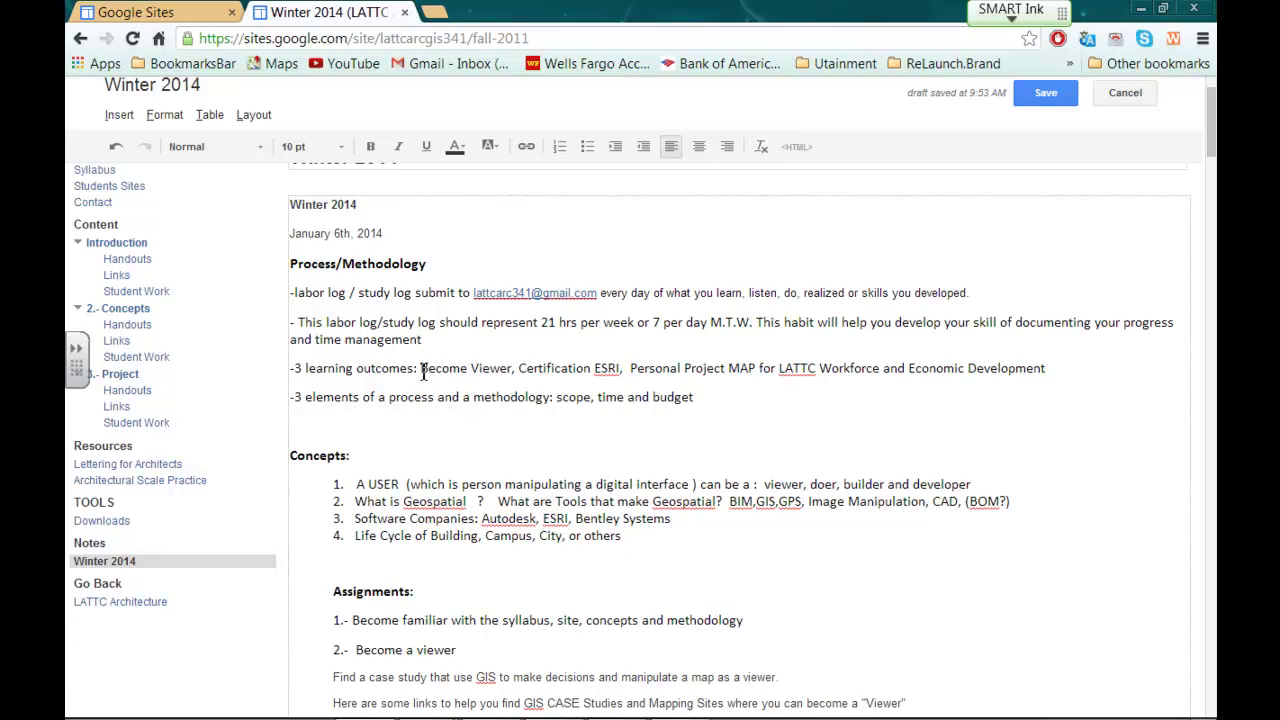
left_click_drag(421, 368, 514, 370)
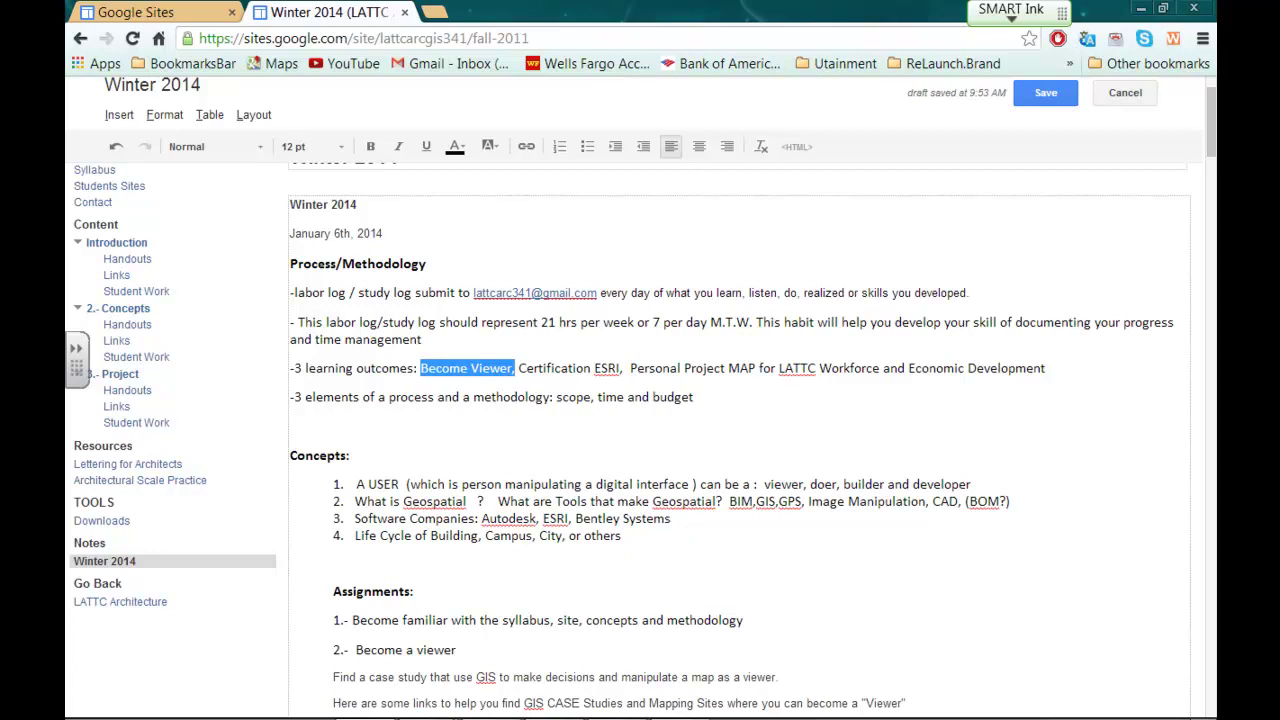
mouse_move(535, 708)
mouse_move(420, 708)
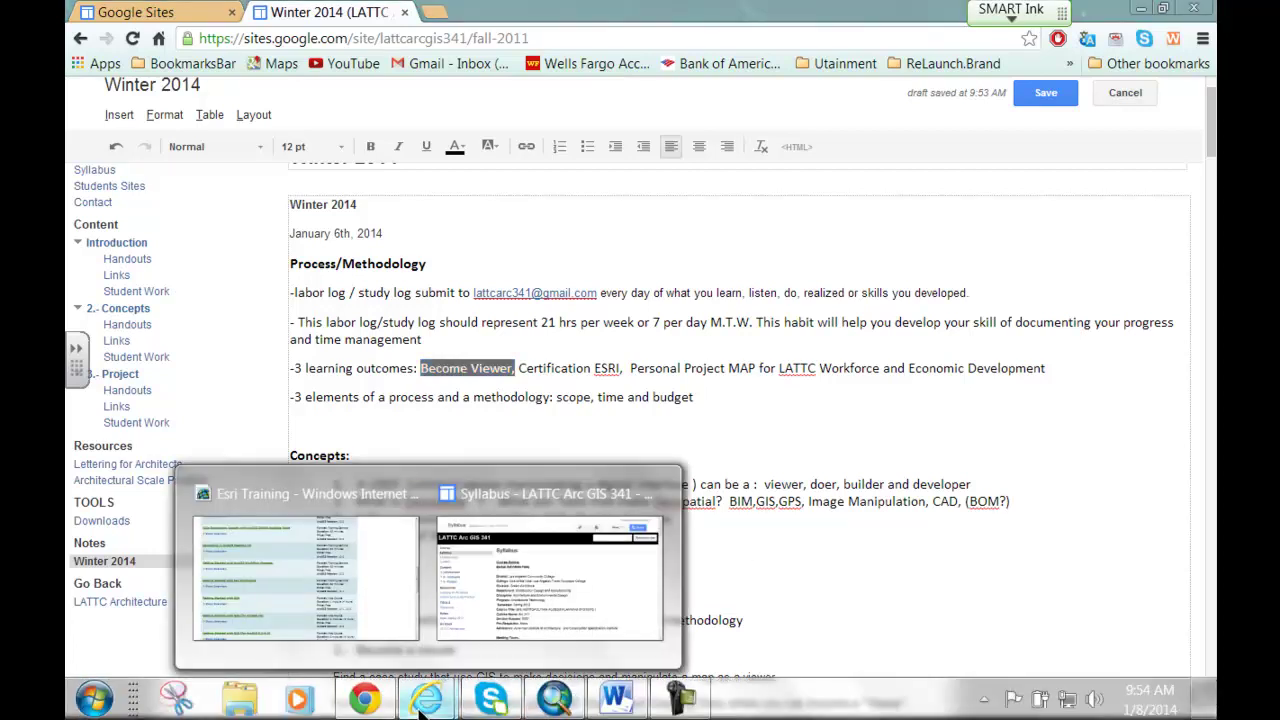
In the Esri Training window, go to esri.com and browse its Industries page.
left_click(410, 632)
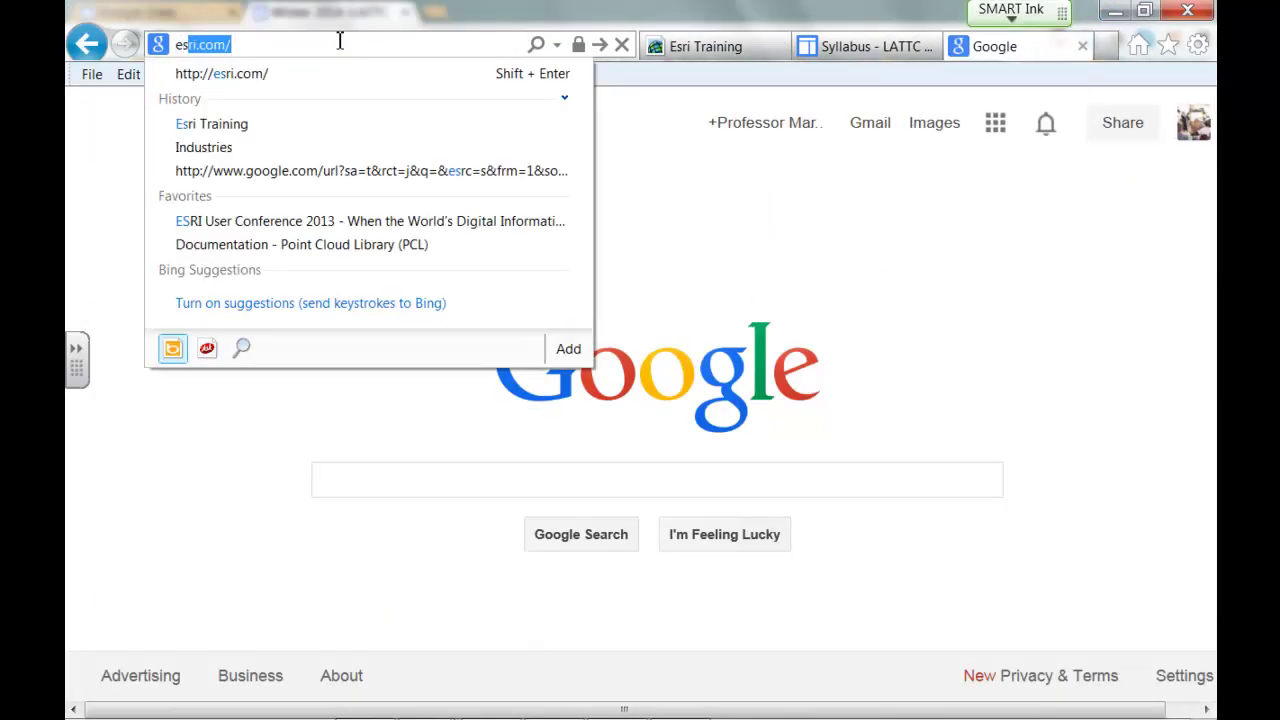
key("Return")
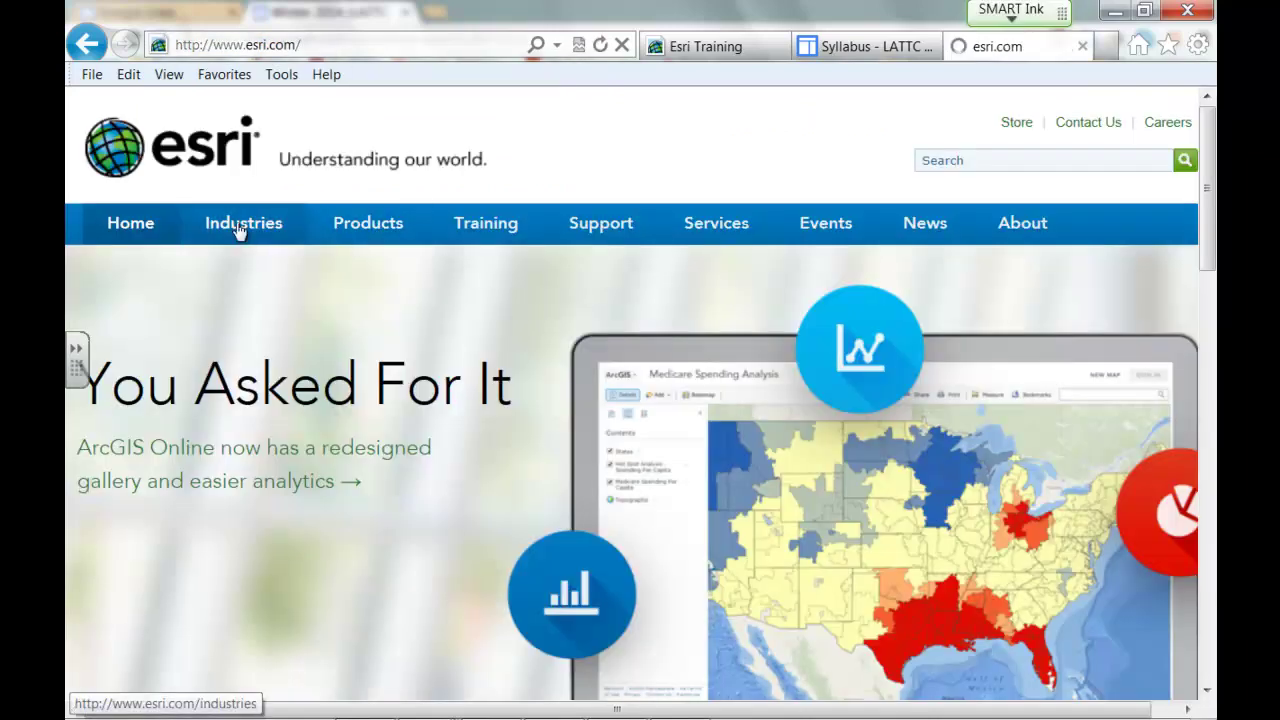
left_click(240, 231)
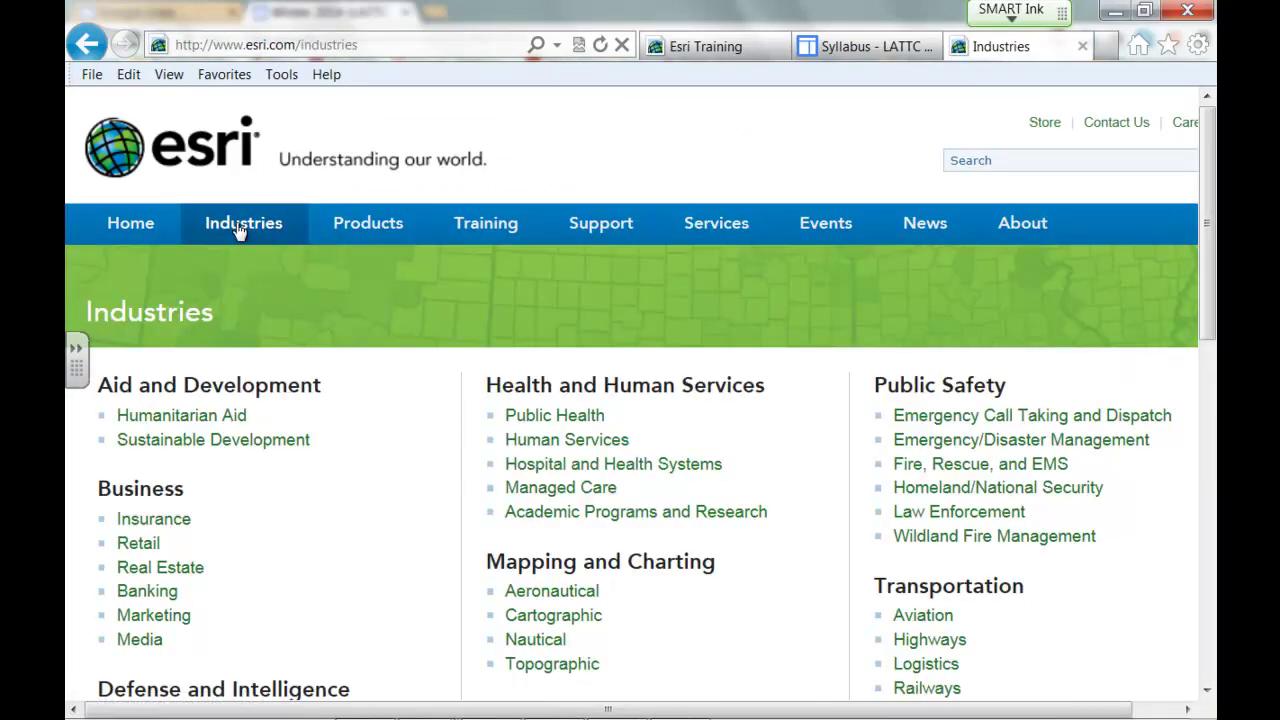
scroll(343, 388, "down", 1)
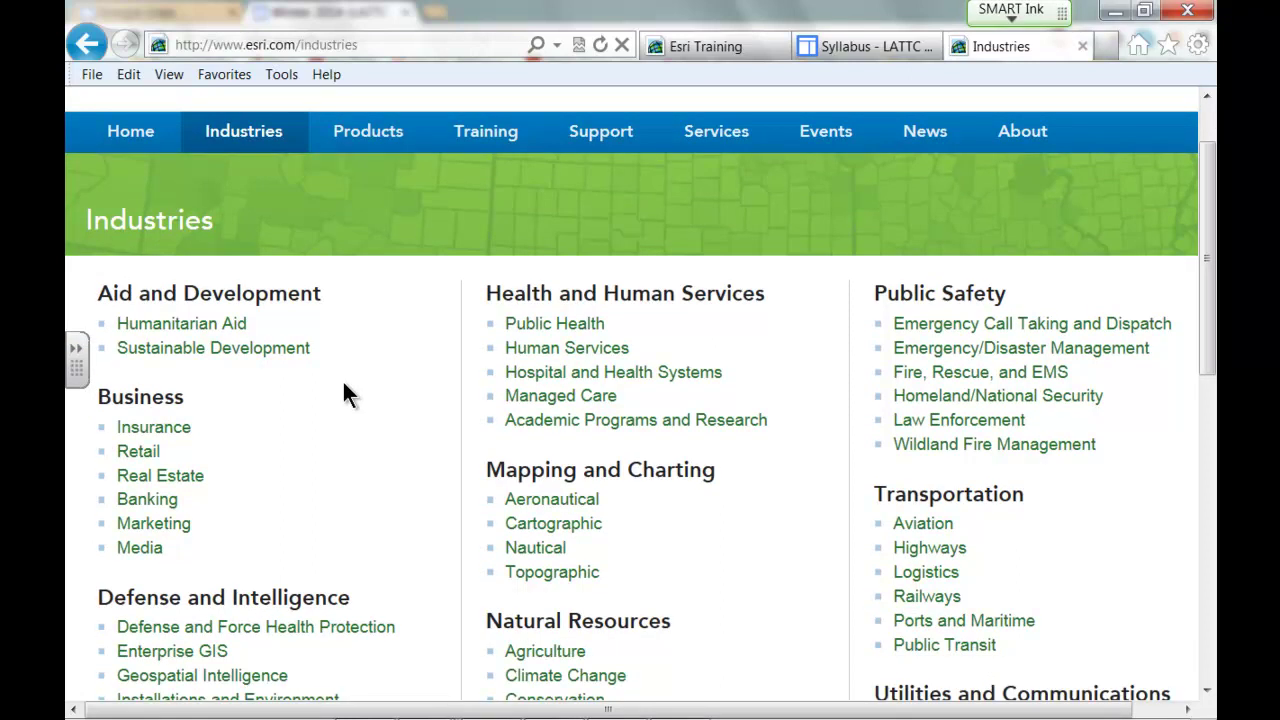
scroll(343, 388, "down", 1)
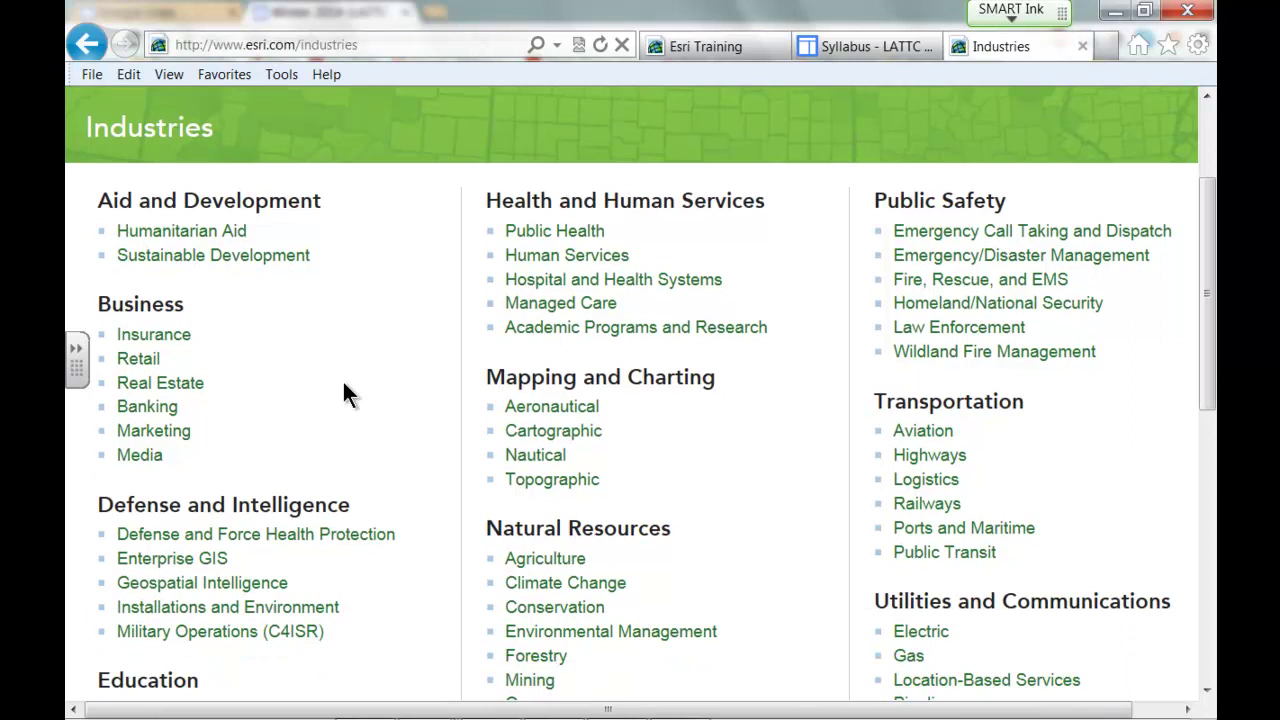
scroll(343, 384, "down", 1)
scroll(343, 384, "down", 1)
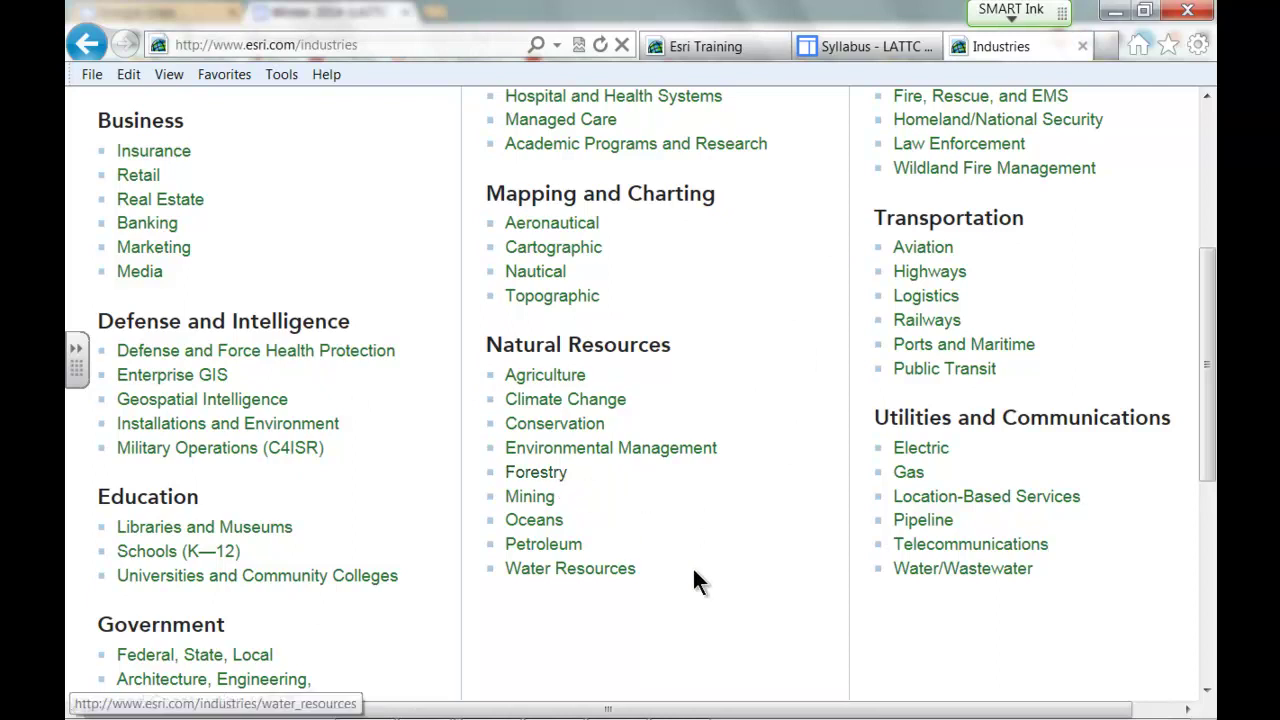
Look through the Climate Change page and its case studies, then return to the Industries list.
left_click(585, 405)
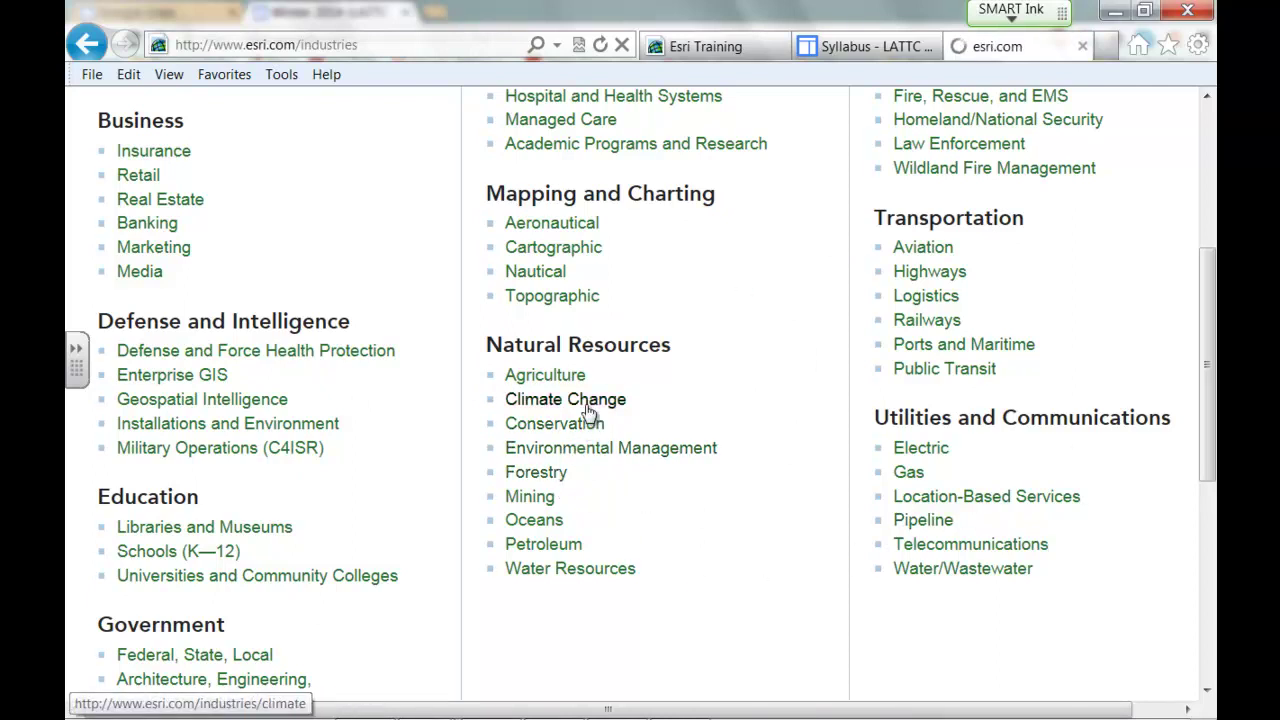
scroll(602, 432, "down", 3)
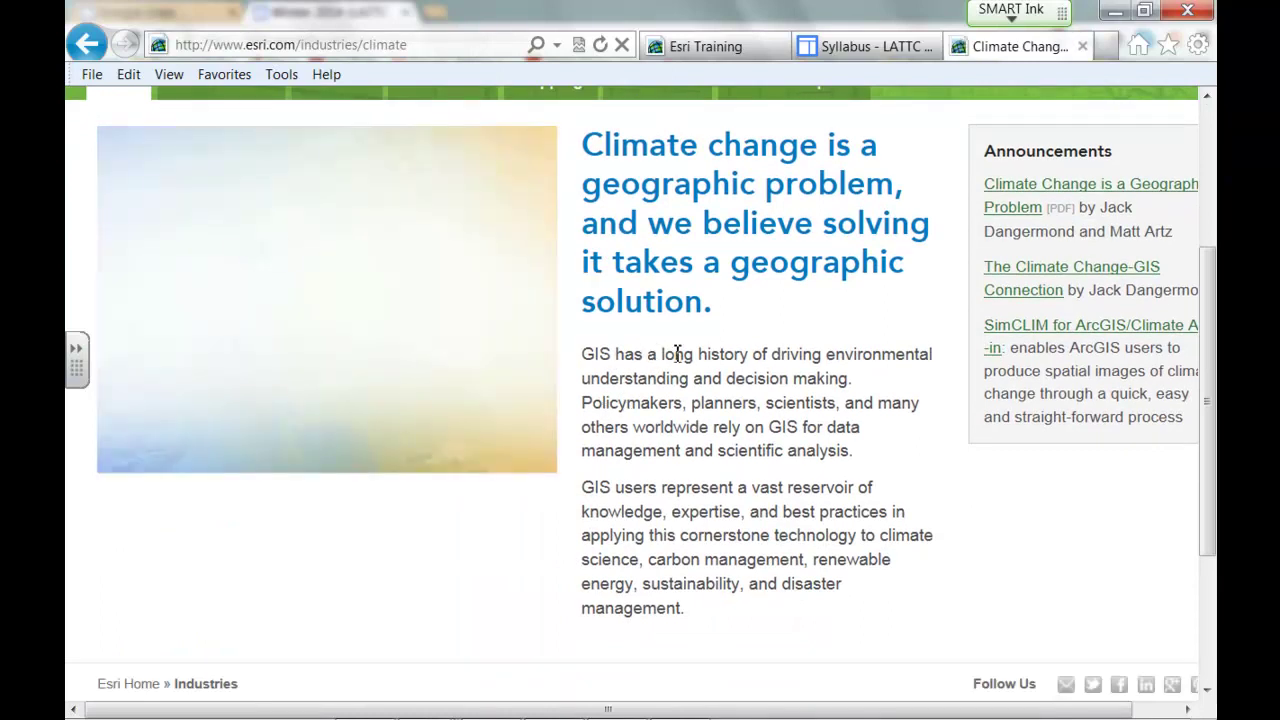
scroll(677, 352, "down", 1)
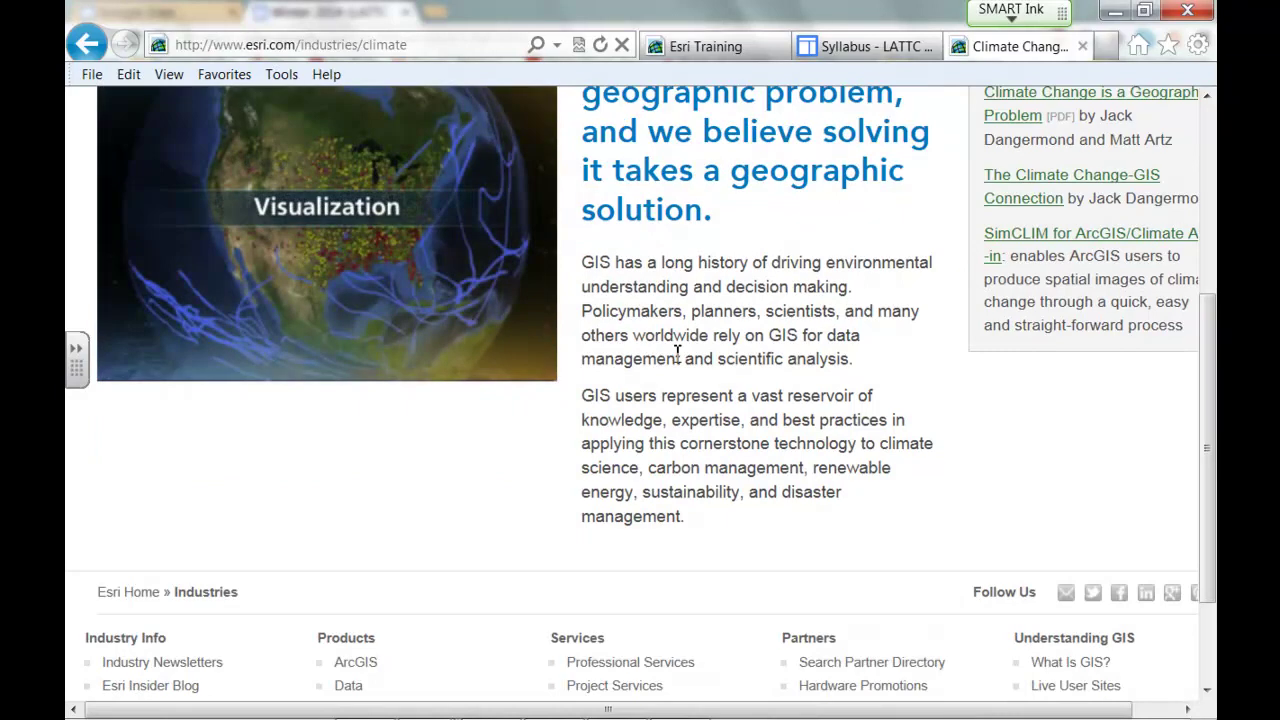
scroll(677, 352, "down", 1)
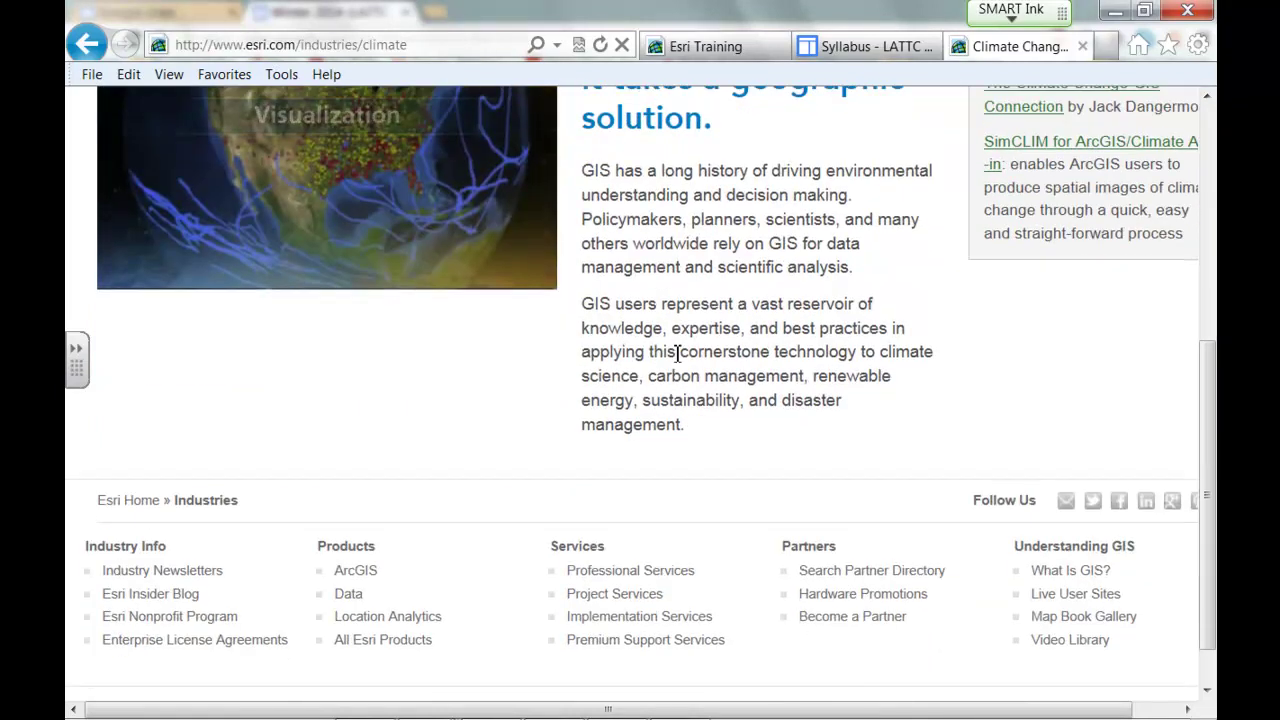
scroll(677, 352, "up", 3)
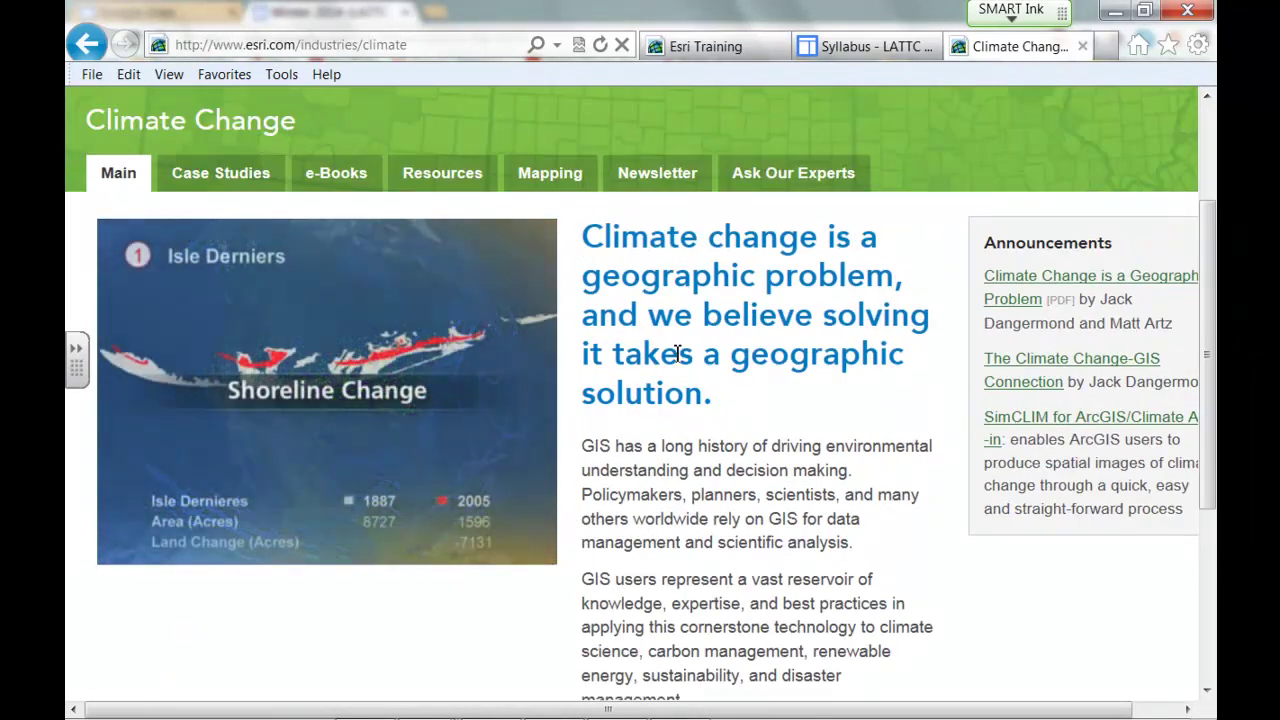
left_click(229, 188)
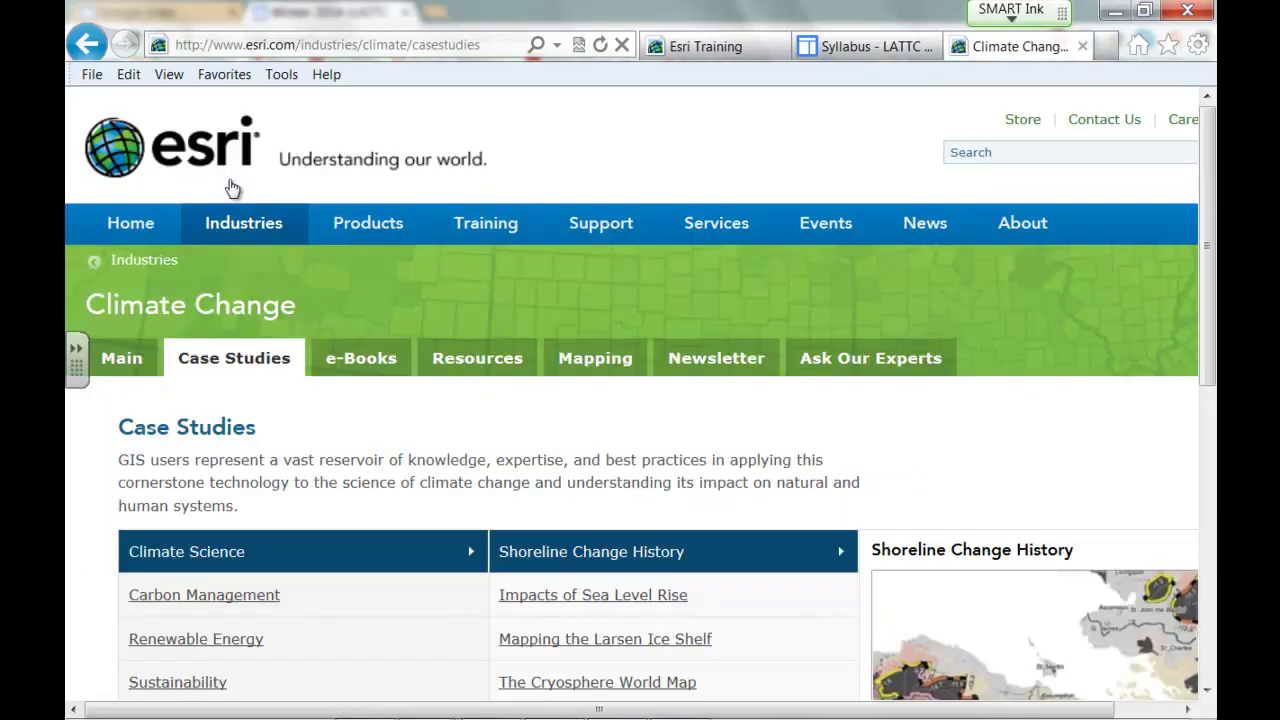
left_click(87, 45)
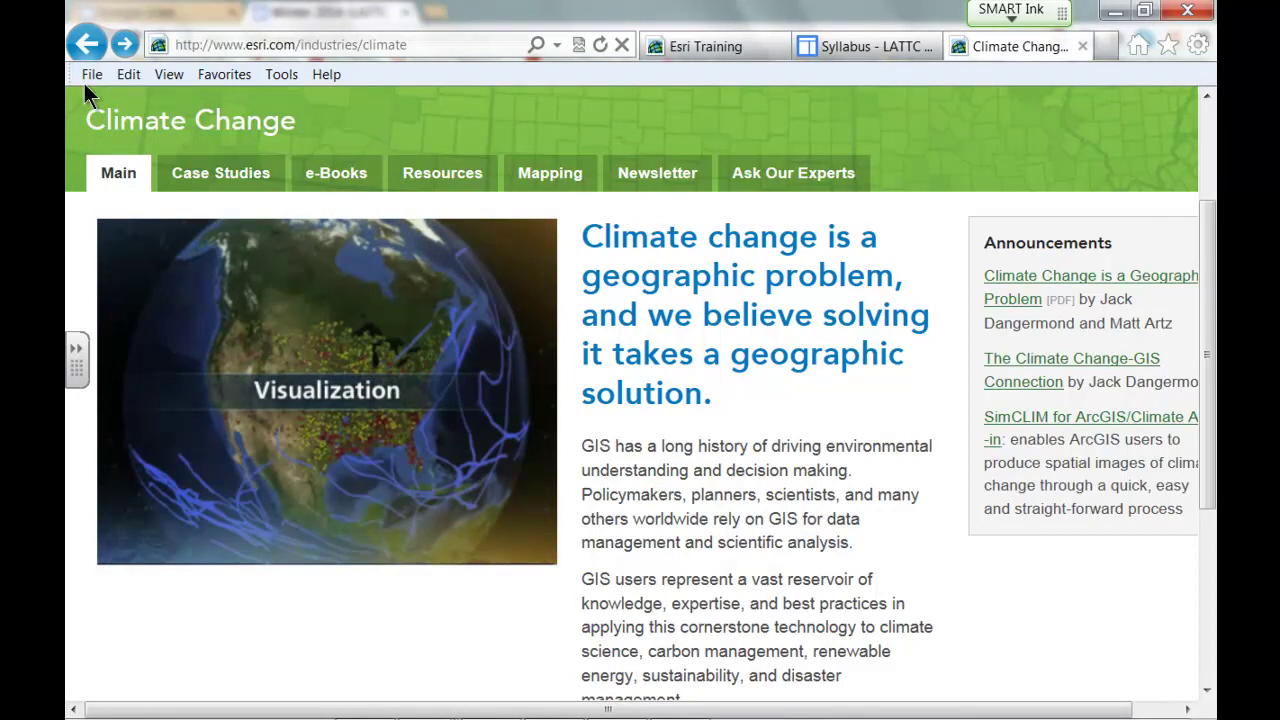
left_click(86, 46)
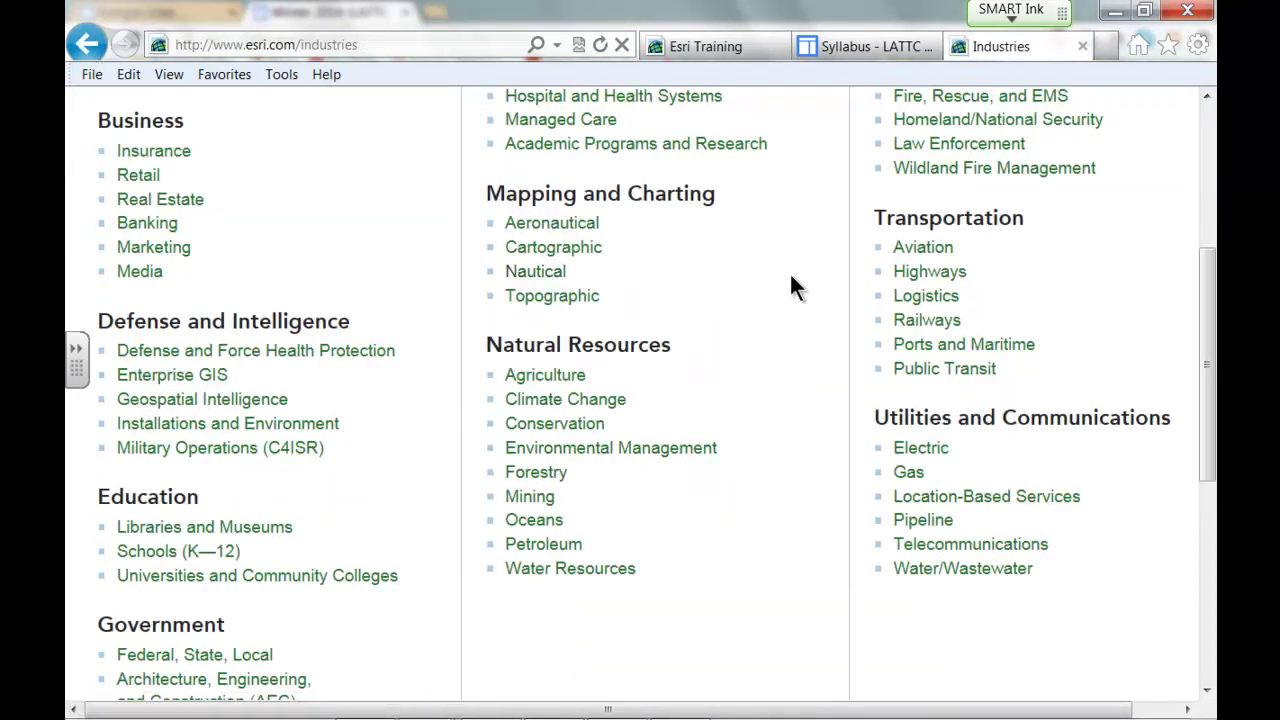
scroll(792, 290, "up", 3)
Copy the esri.com Industries address and open the Winter 2014 notes page for editing.
left_click(411, 42)
right_click(411, 42)
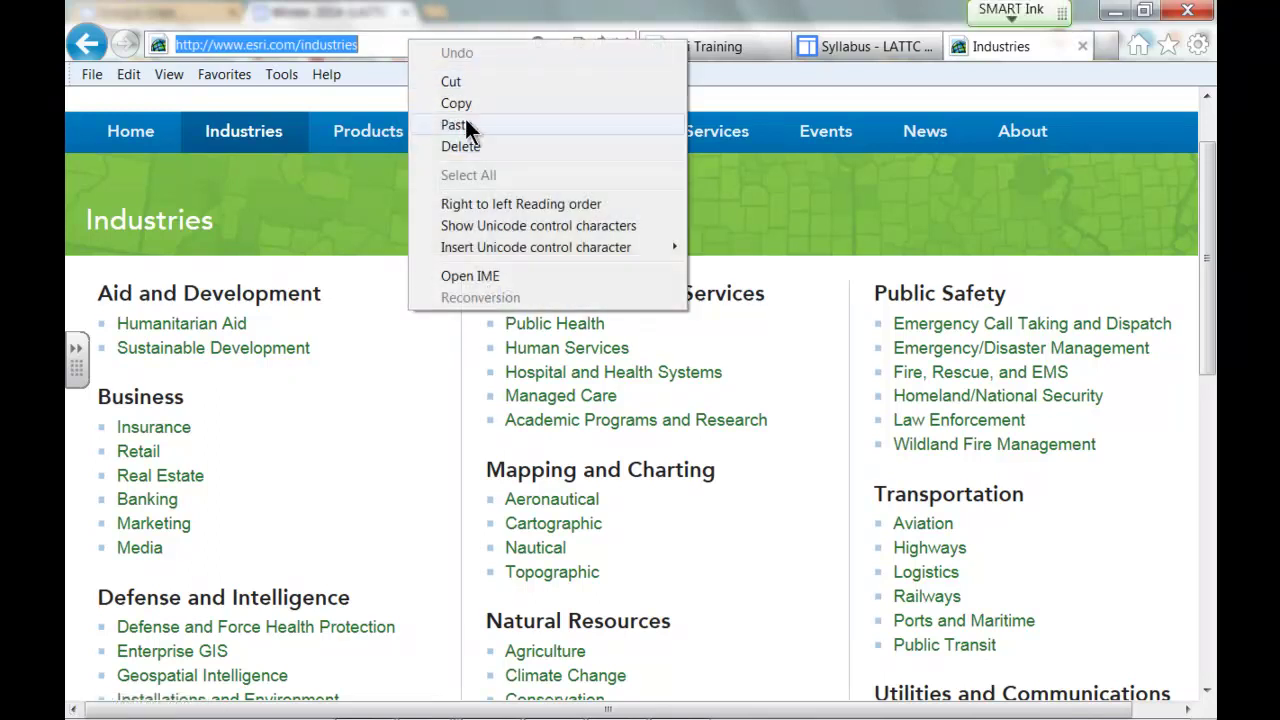
left_click(473, 99)
left_click(829, 44)
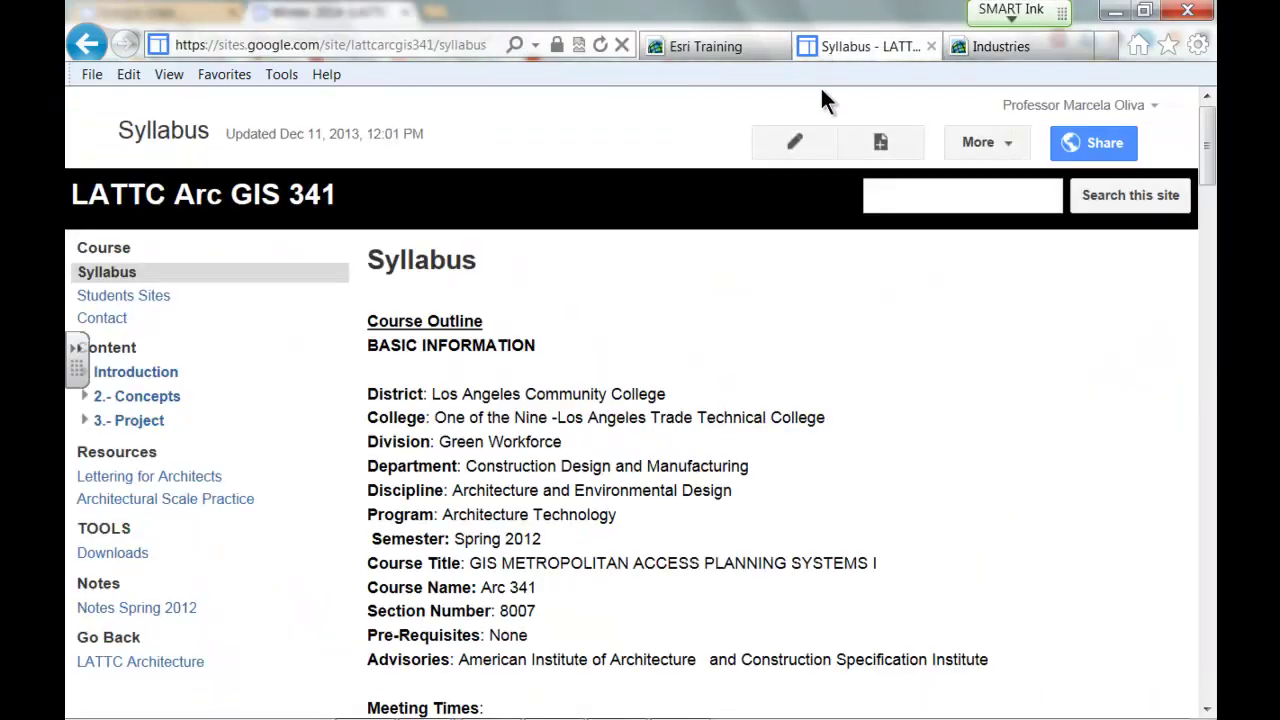
scroll(194, 503, "down", 2)
left_click(167, 425)
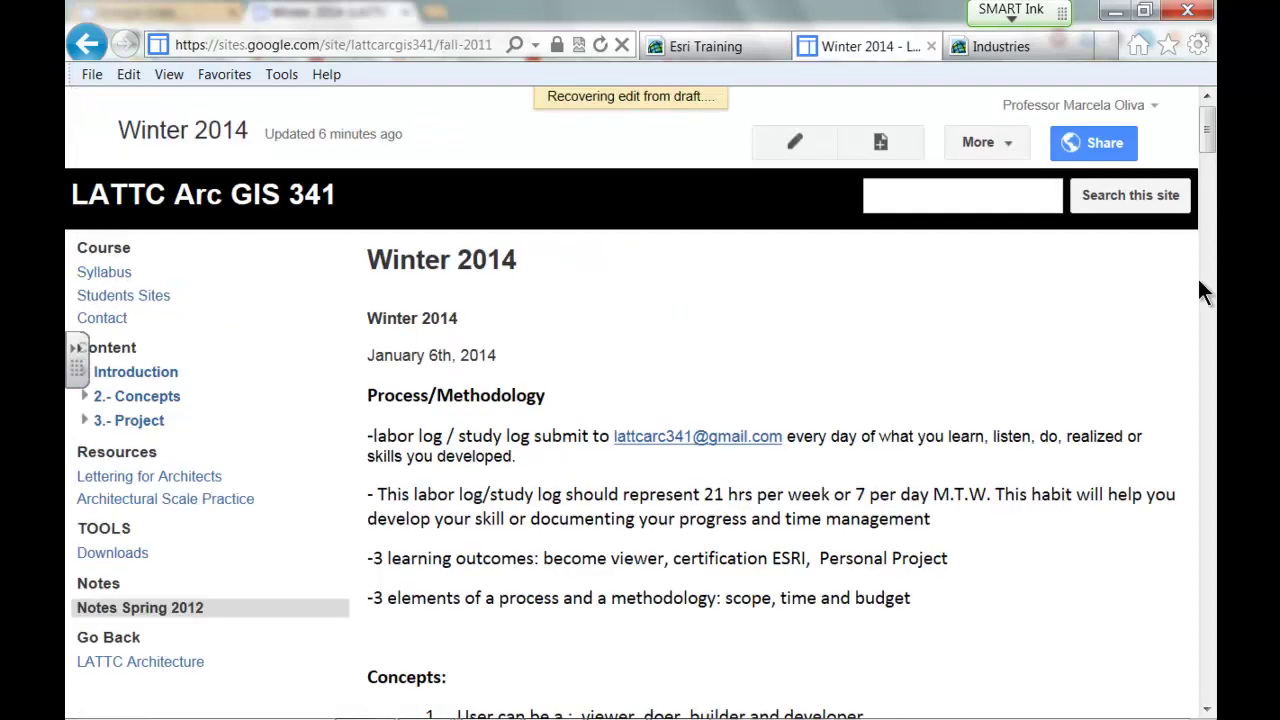
left_click(795, 142)
Add an 'ESRI Industries' line with the pasted industries link below the GIS Warehouse Portal URL, and save.
left_click_drag(1208, 150, 1209, 282)
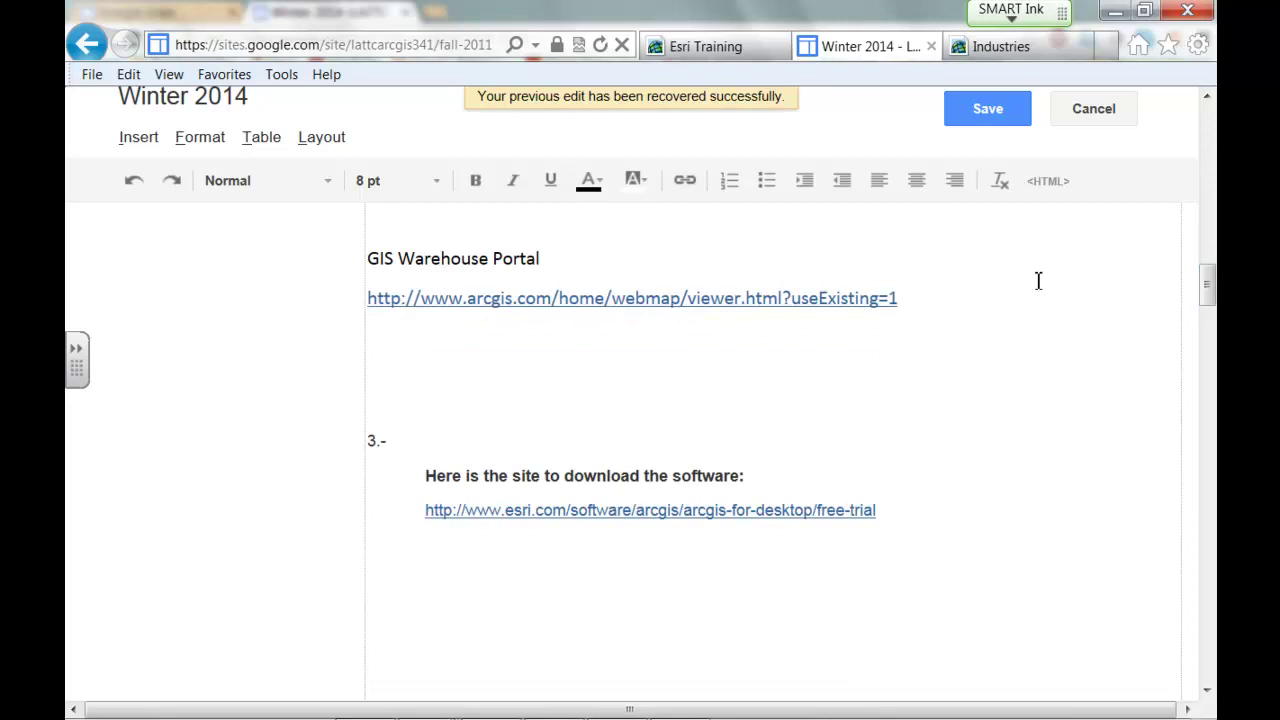
left_click(962, 320)
key("Return")
key("Return")
key("Return")
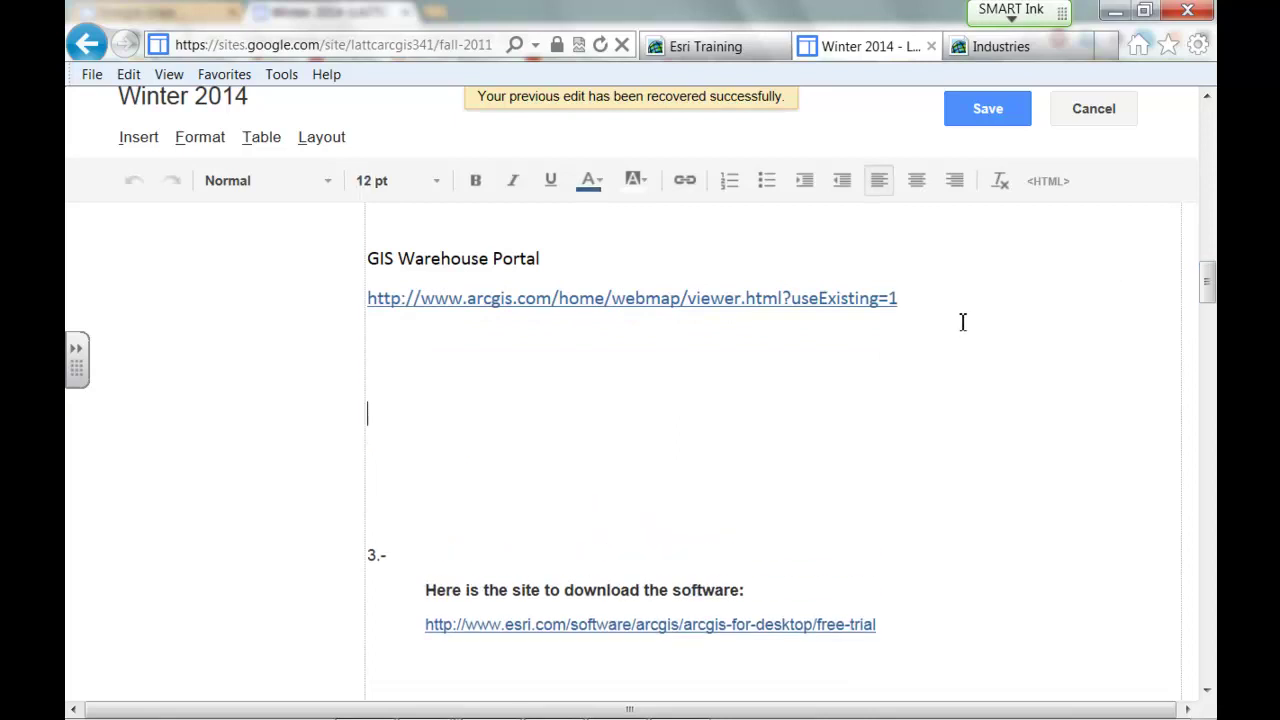
key("BackSpace")
type("GI")
key("BackSpace")
key("BackSpace")
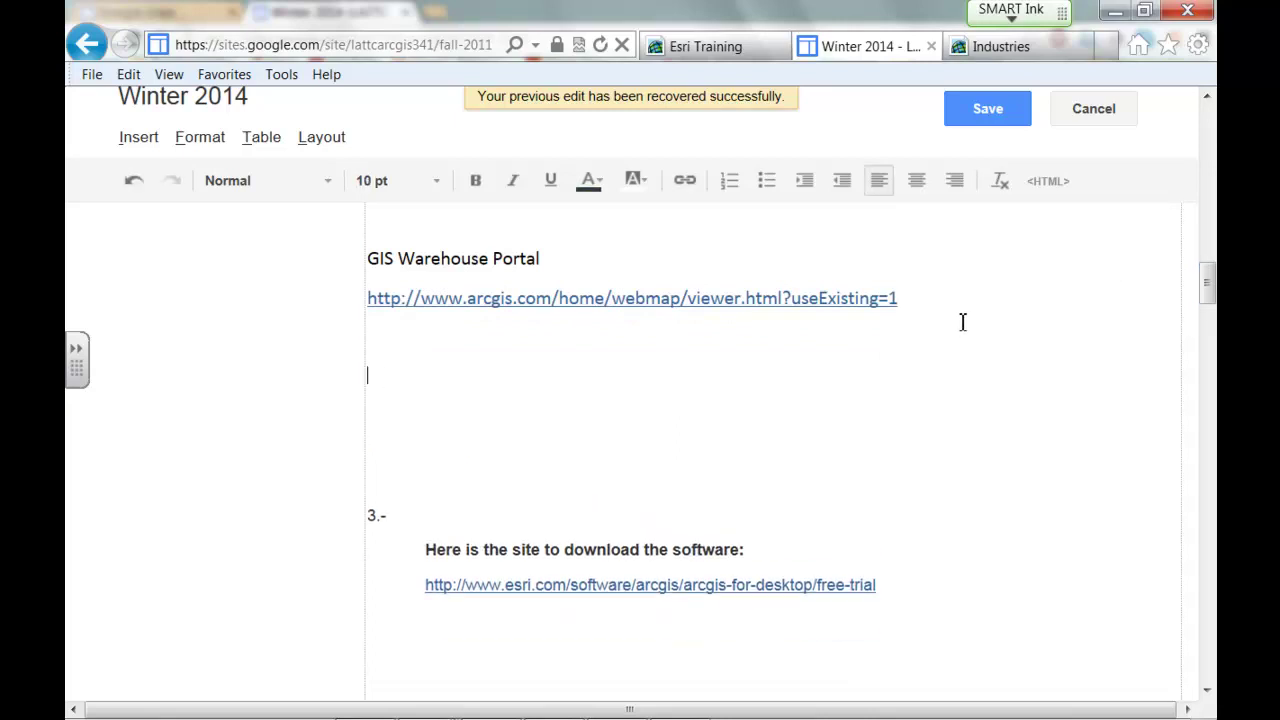
type("ESRI  Industries")
key("Return")
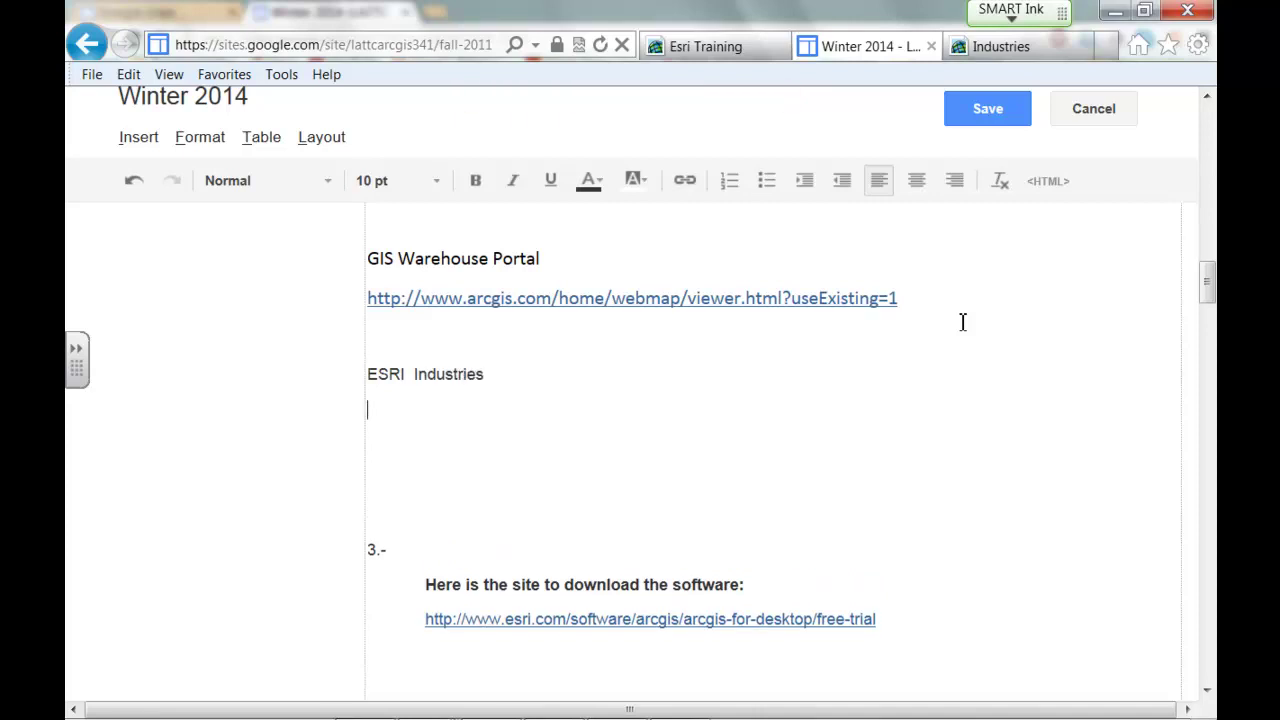
right_click(409, 426)
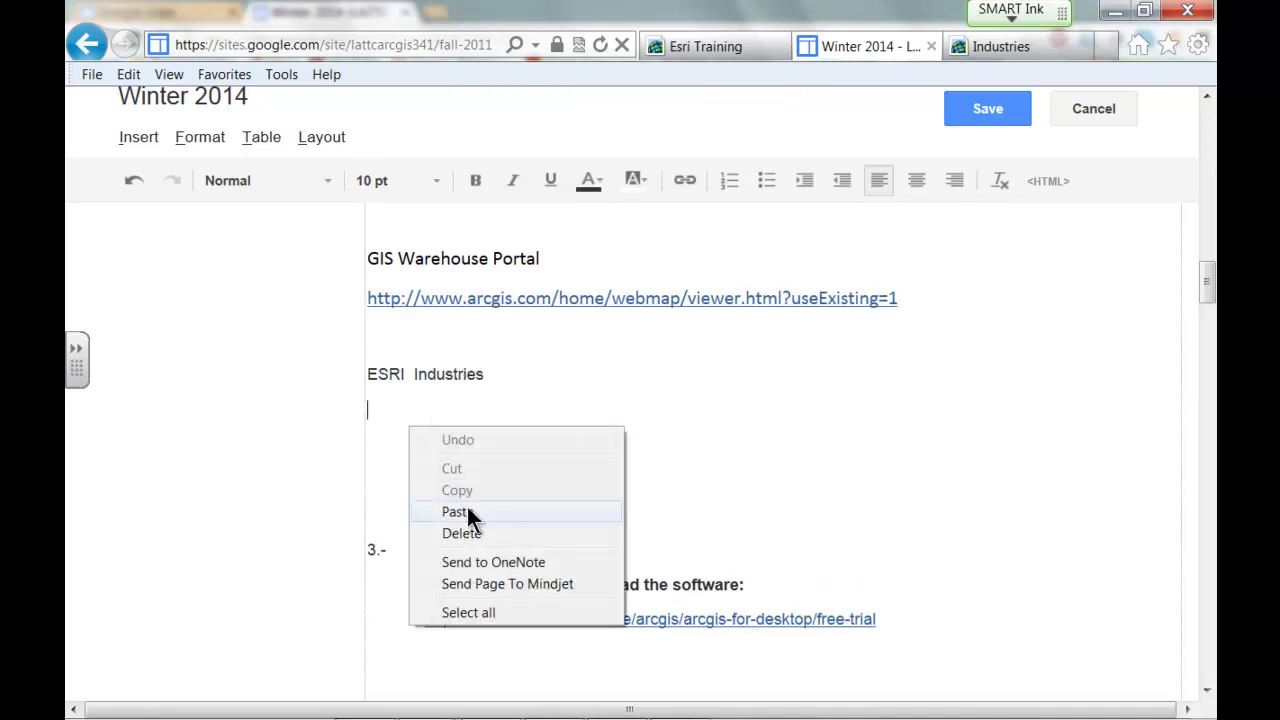
left_click(466, 510)
left_click_drag(1205, 298, 1204, 194)
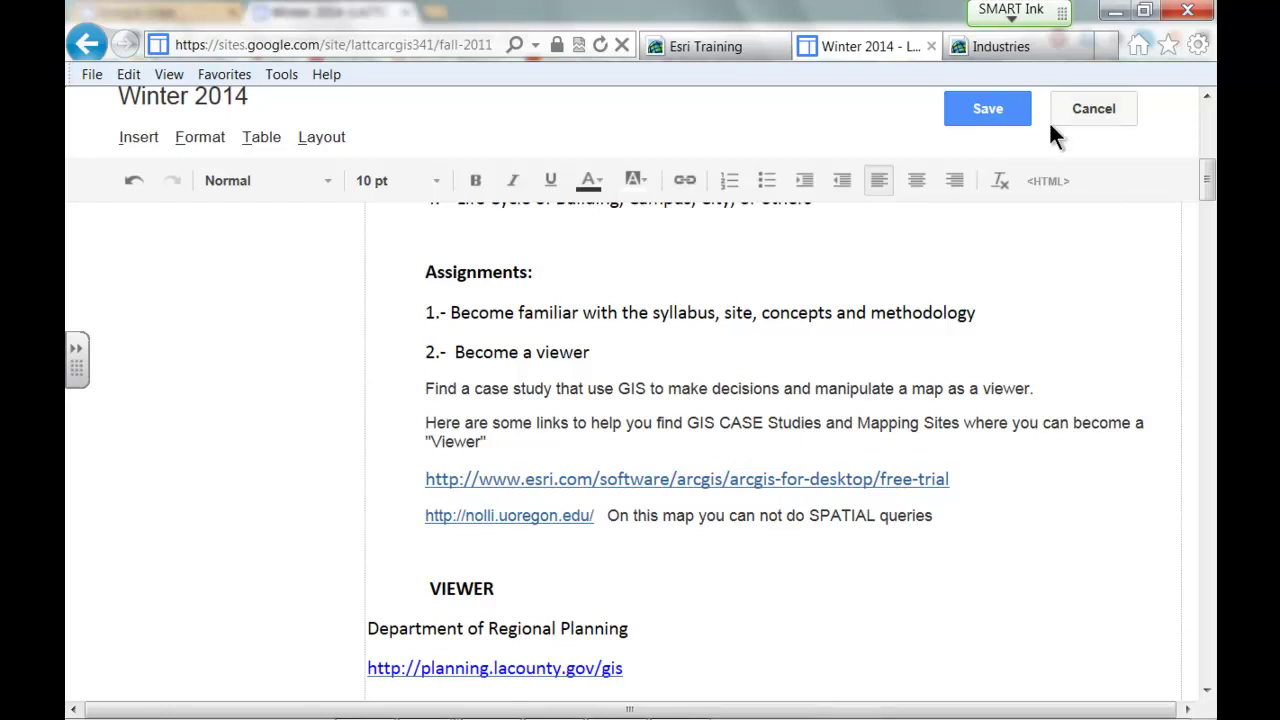
left_click(987, 112)
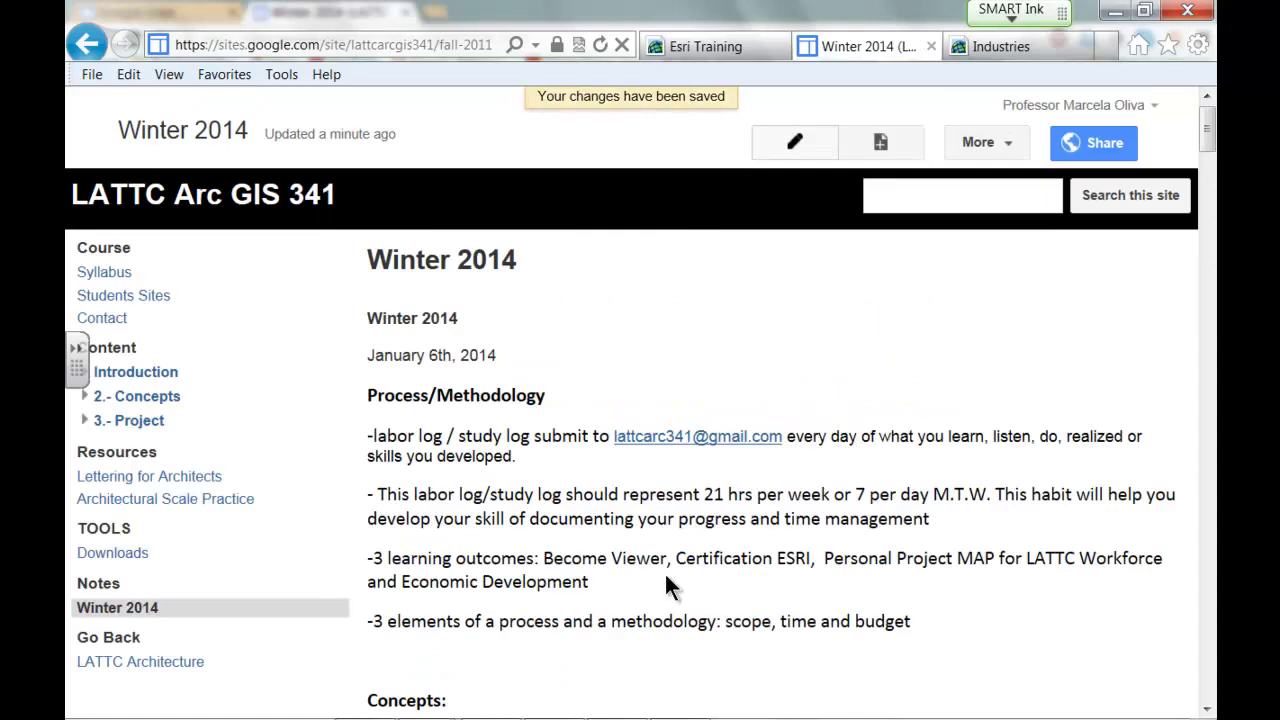
Let the Winter 2014 page finish saving, then bring the Esri Training browser window forward.
scroll(668, 578, "down", 2)
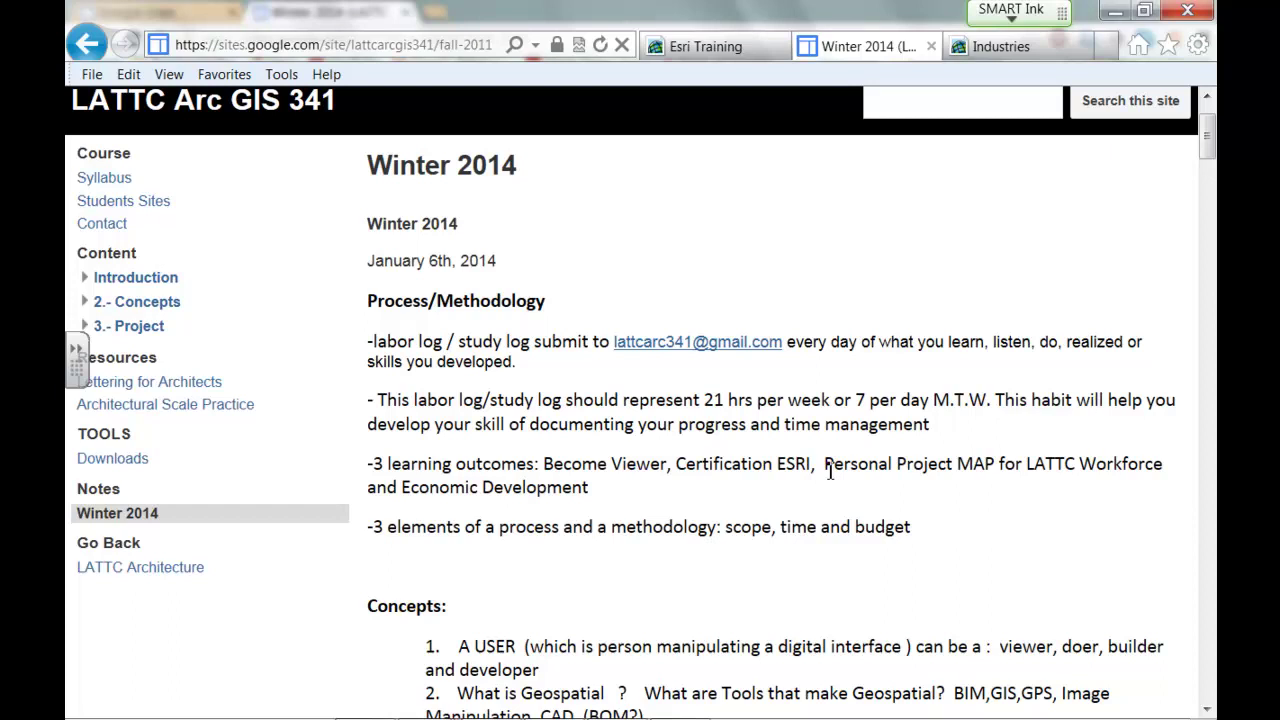
mouse_move(428, 705)
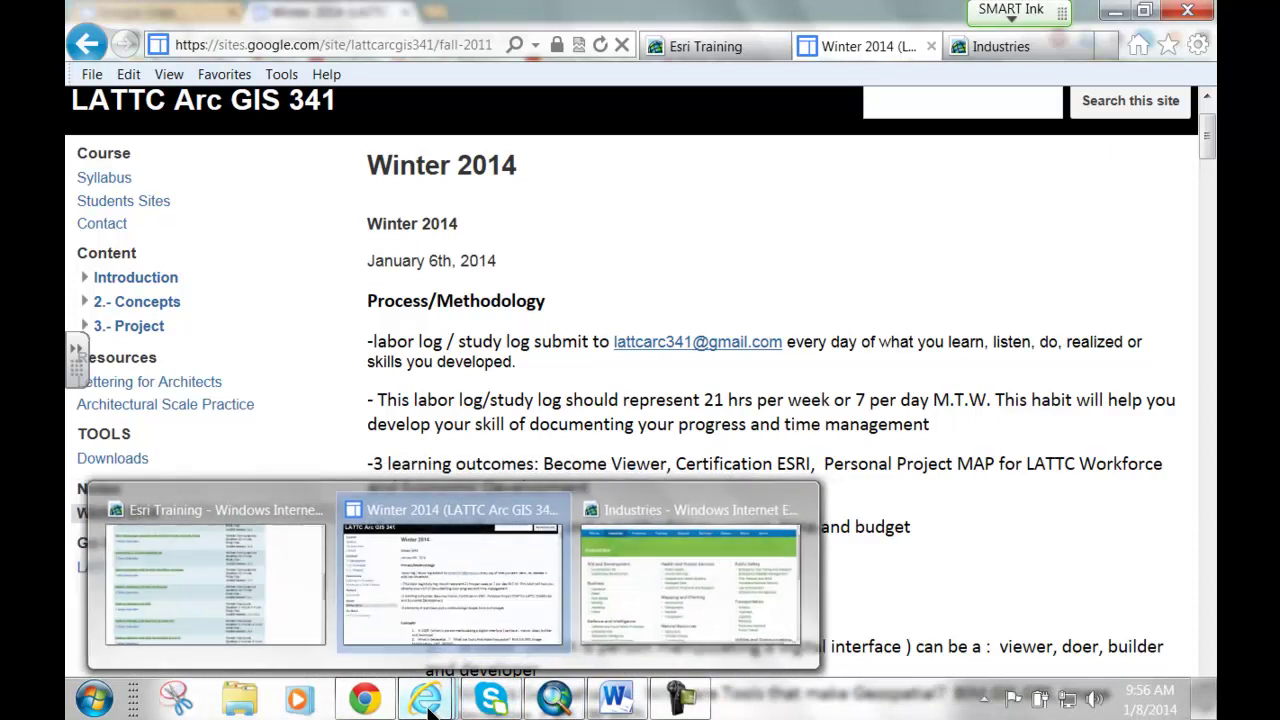
left_click(272, 645)
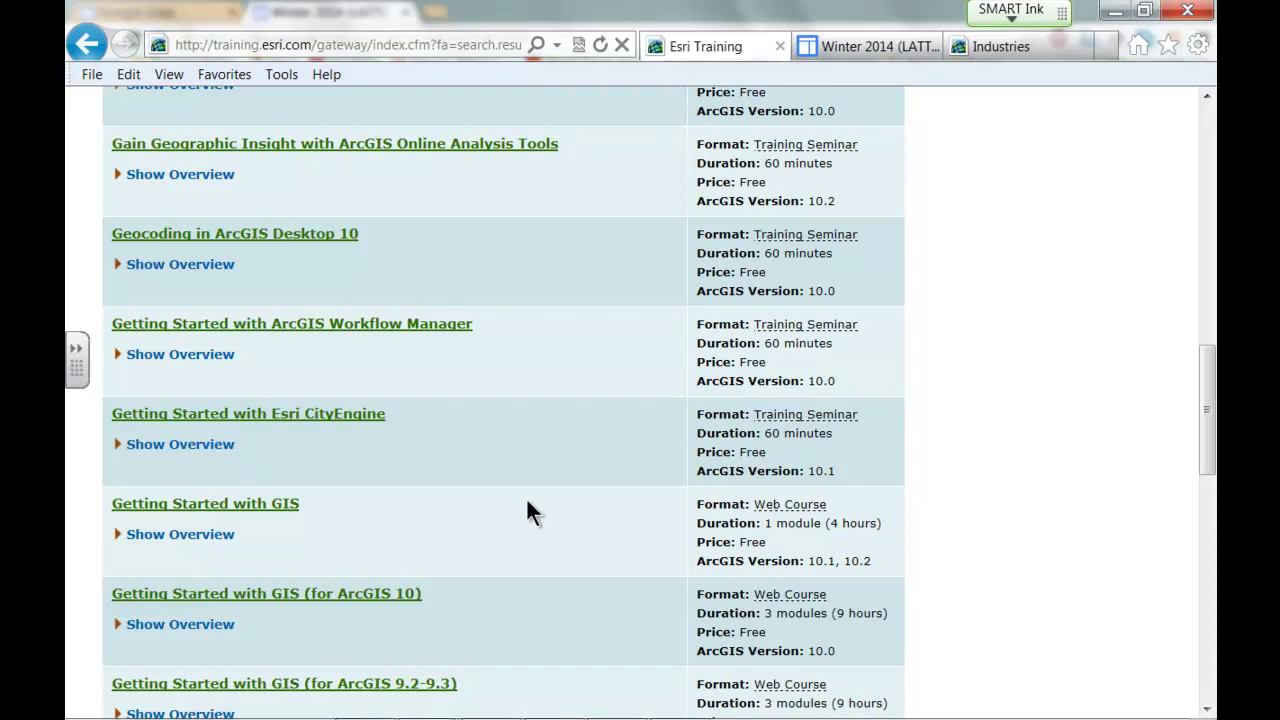
scroll(528, 506, "up", 5)
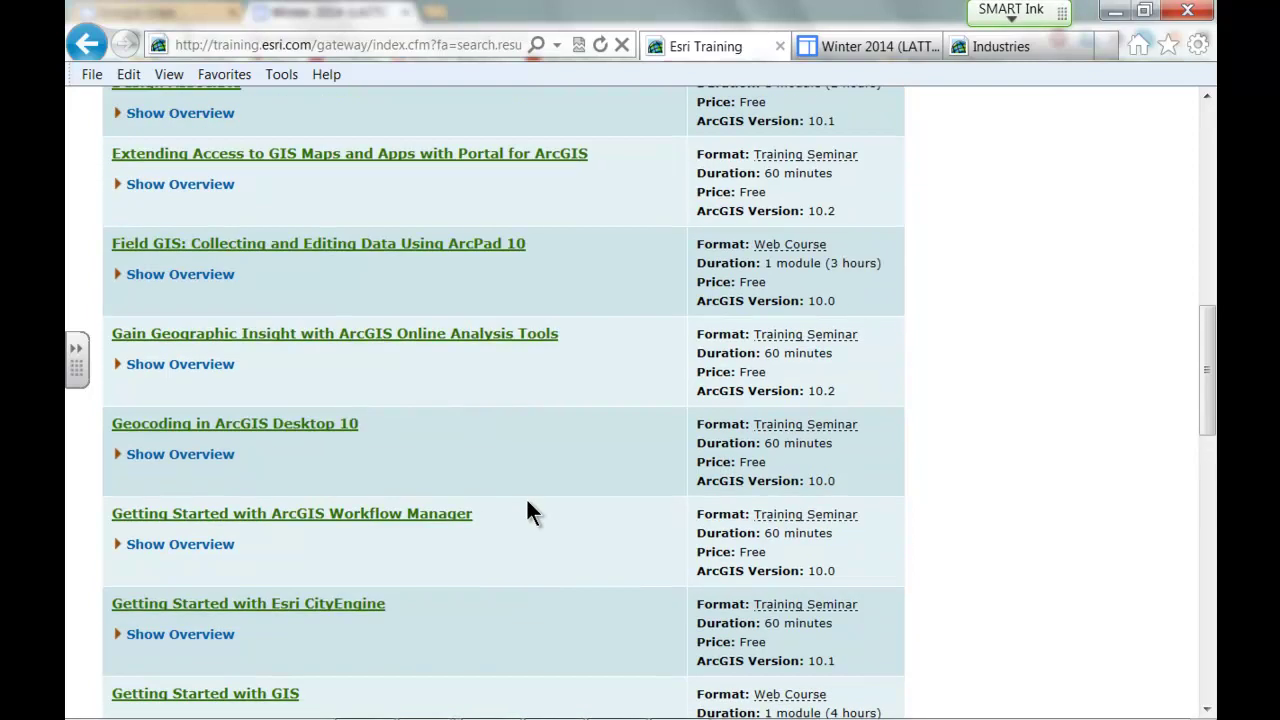
scroll(526, 510, "up", 1)
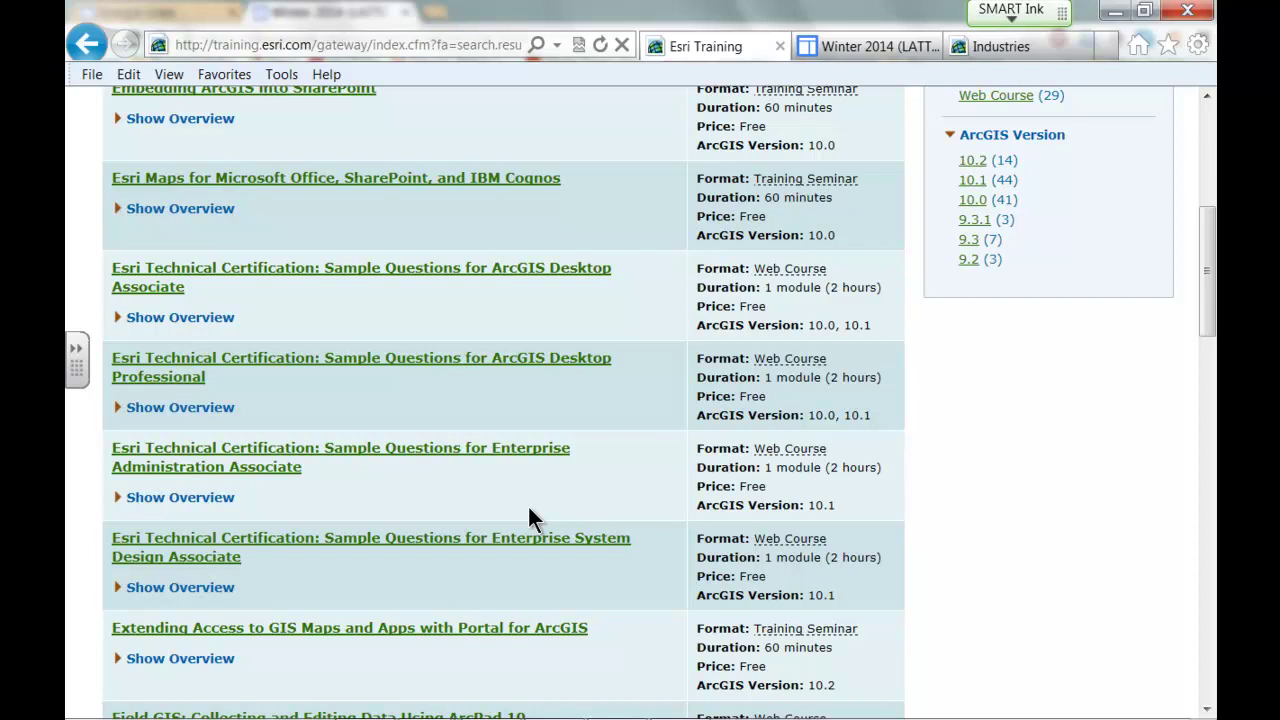
scroll(528, 507, "down", 6)
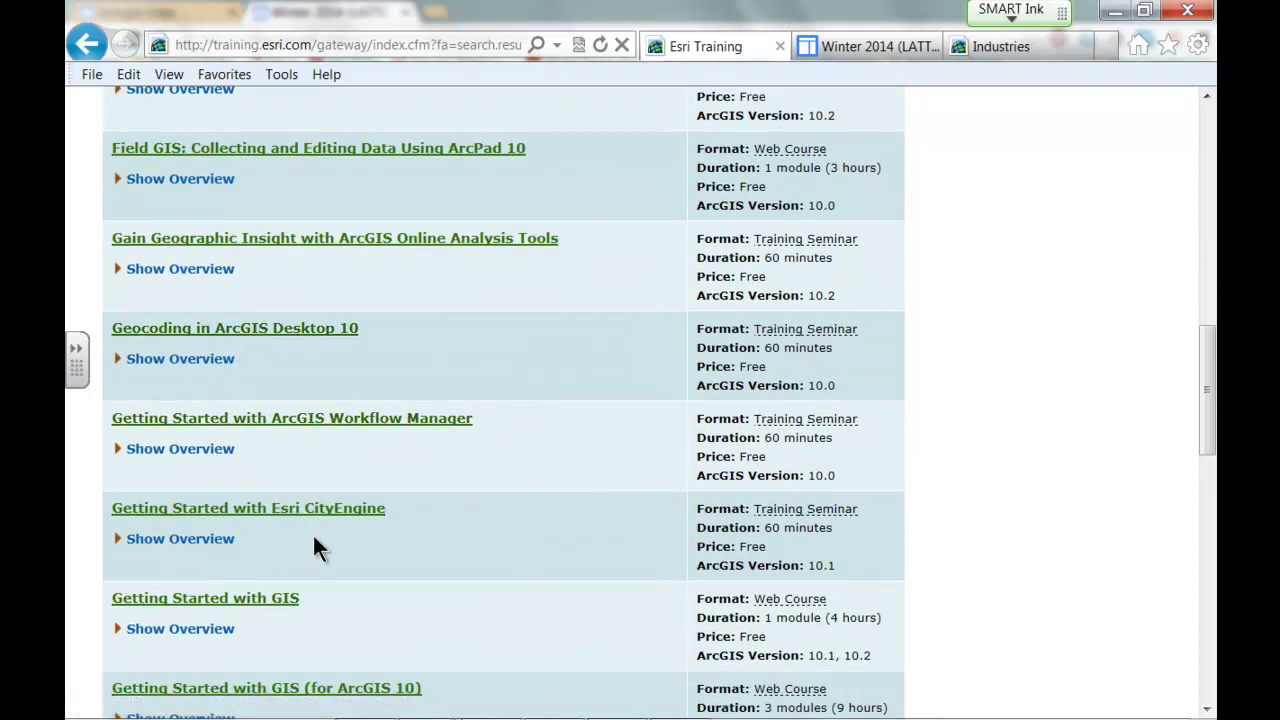
scroll(313, 535, "down", 1)
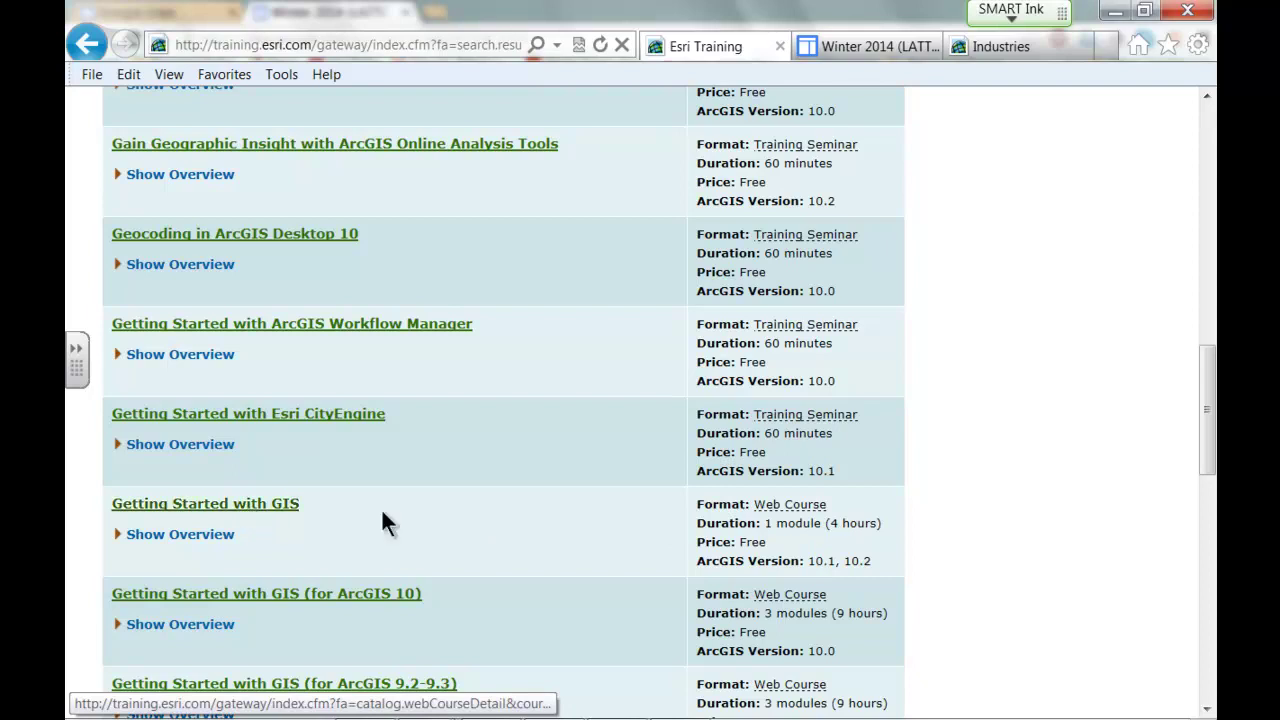
scroll(557, 537, "down", 10)
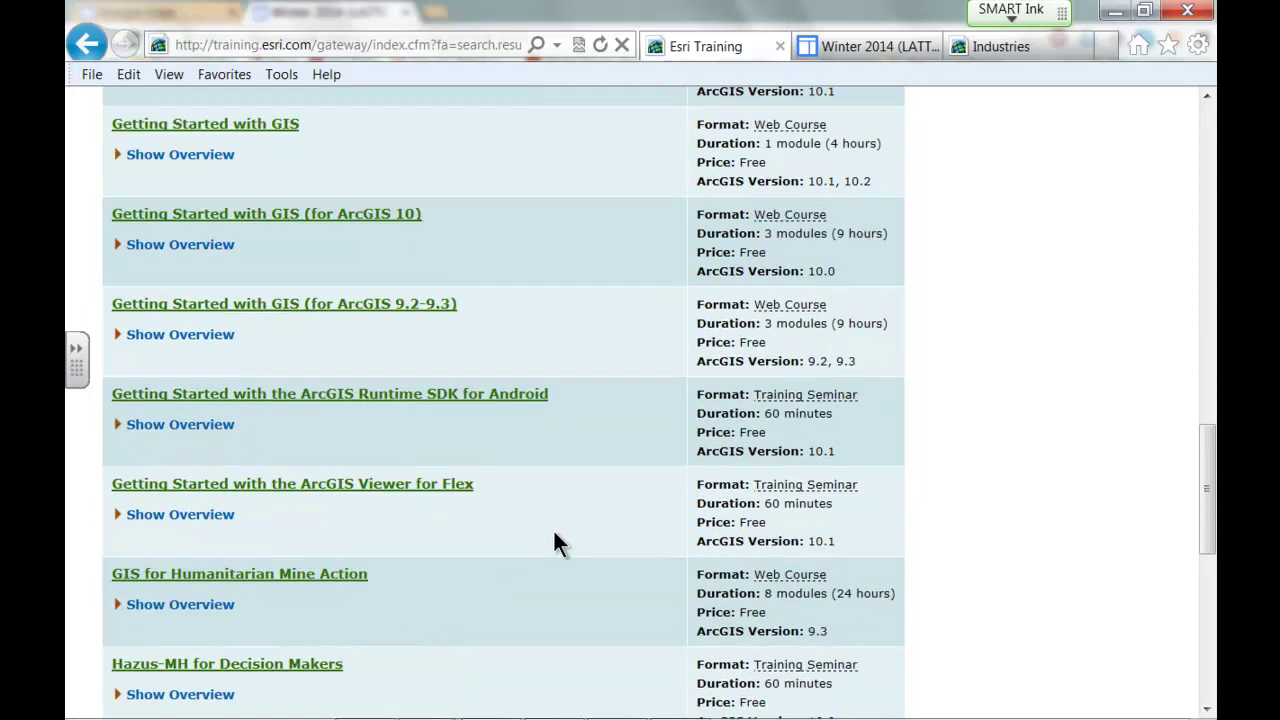
scroll(555, 540, "up", 15)
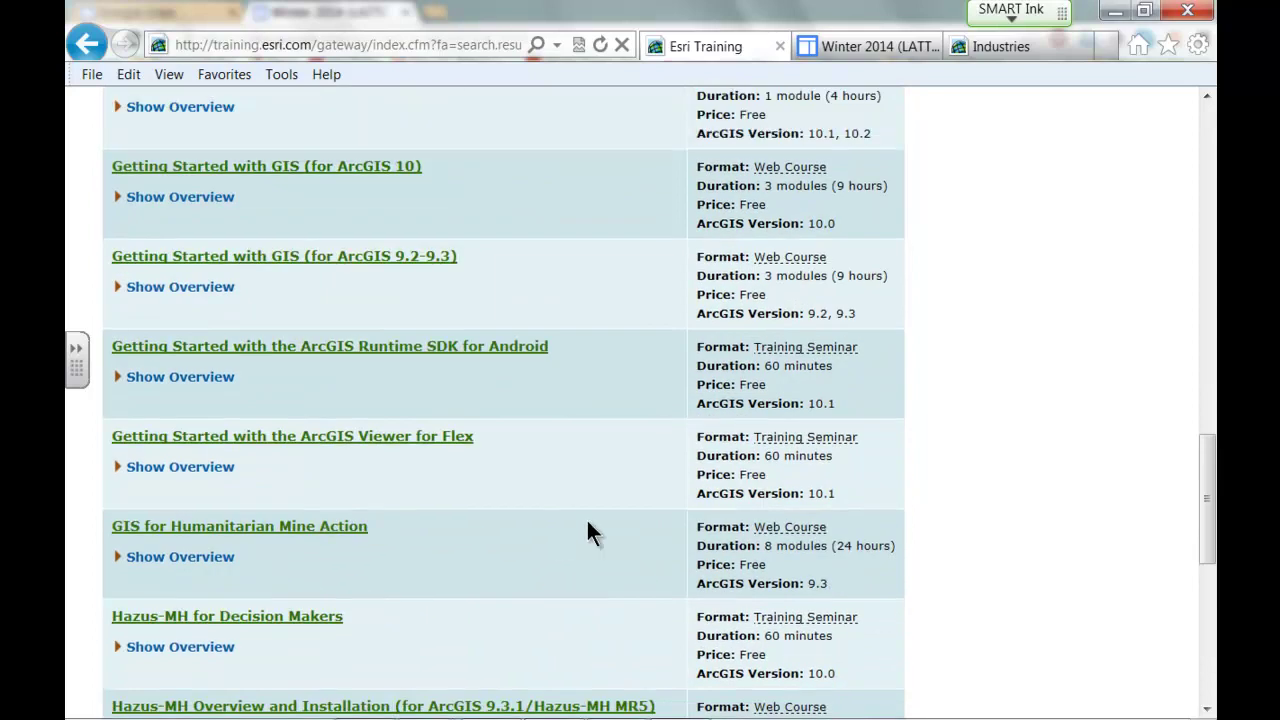
Search the training catalog for 'learning', then go back to the full 96-result listing.
left_click(1006, 445)
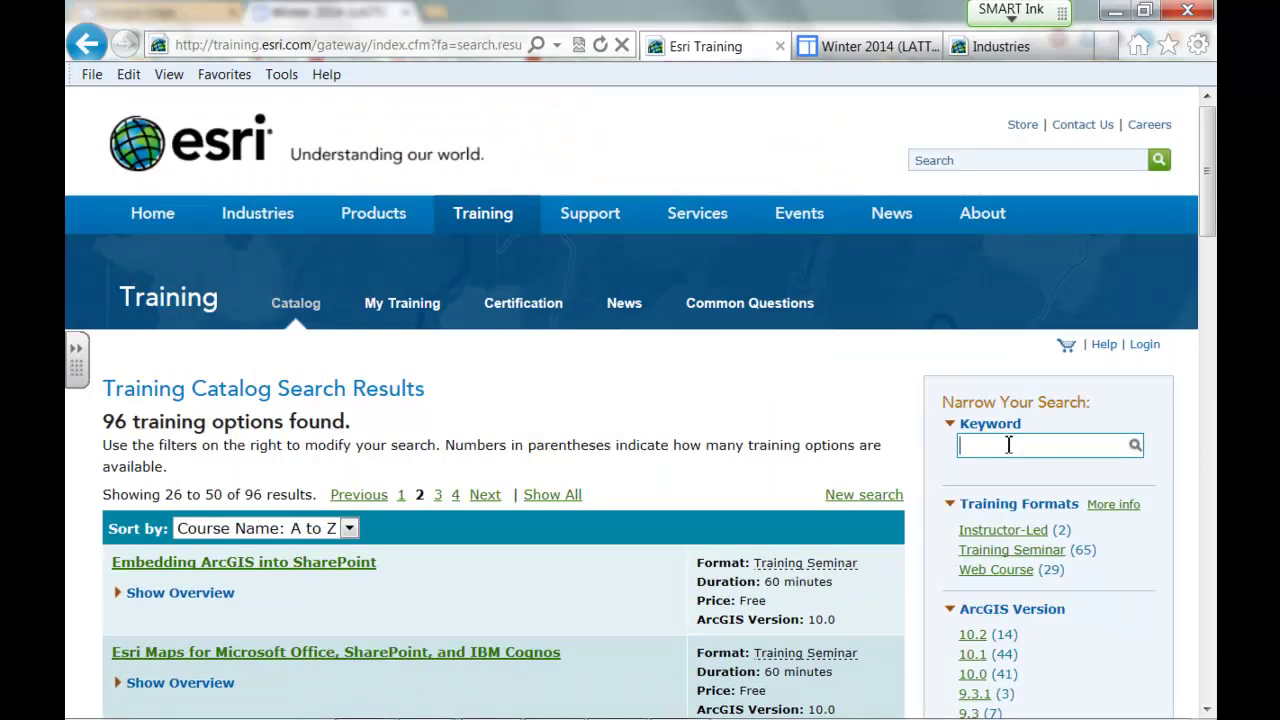
type("learning")
key("Return")
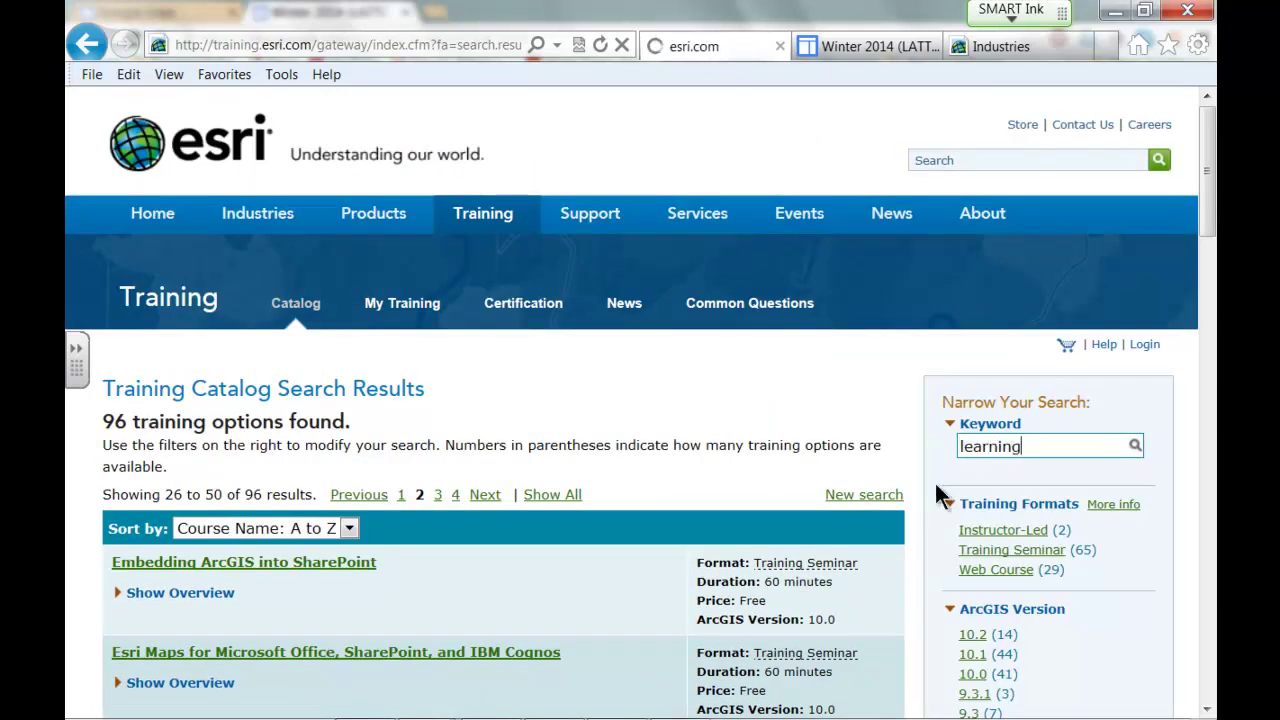
scroll(446, 600, "down", 5)
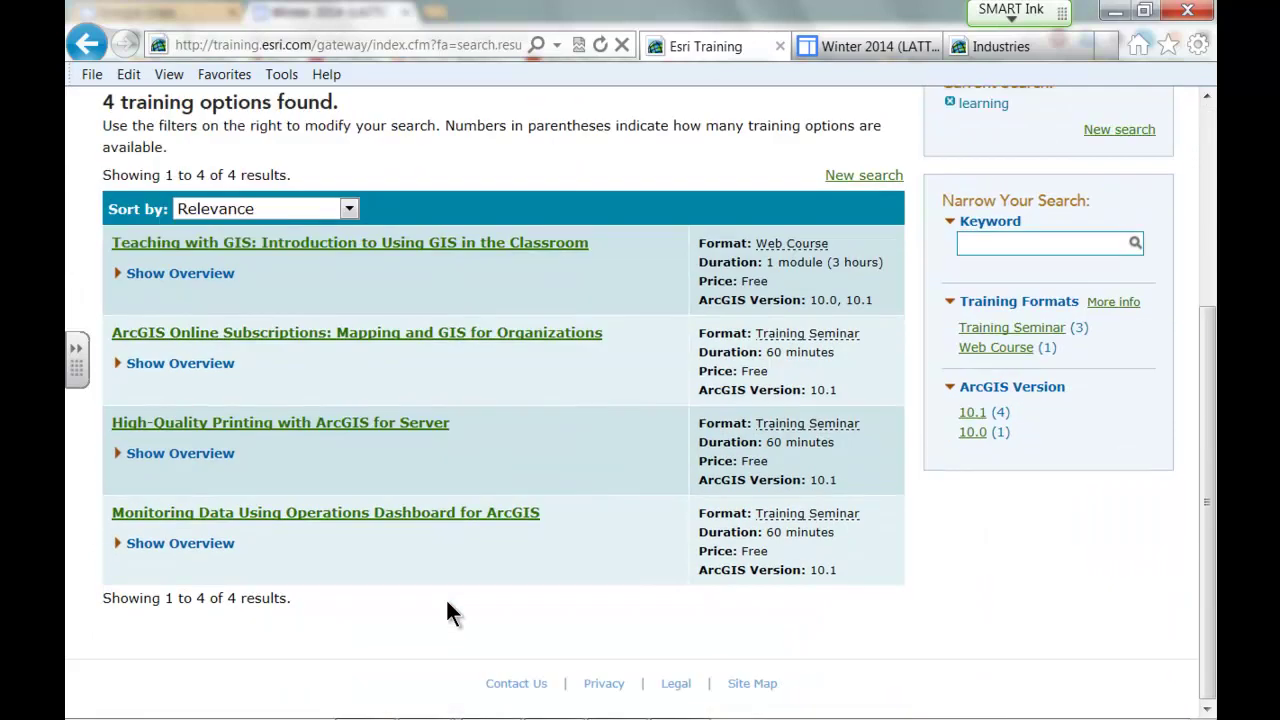
scroll(449, 600, "up", 3)
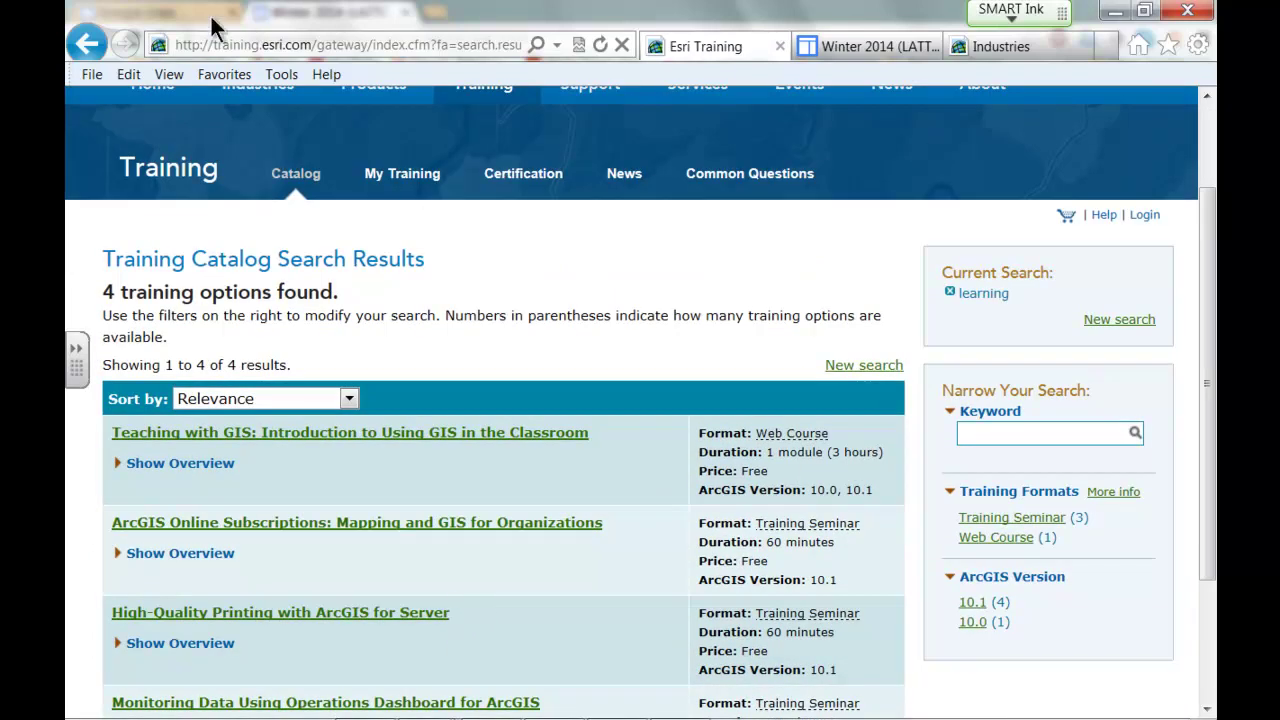
left_click(95, 43)
Browse pages 3 and 4 of the catalog results.
scroll(580, 520, "down", 5)
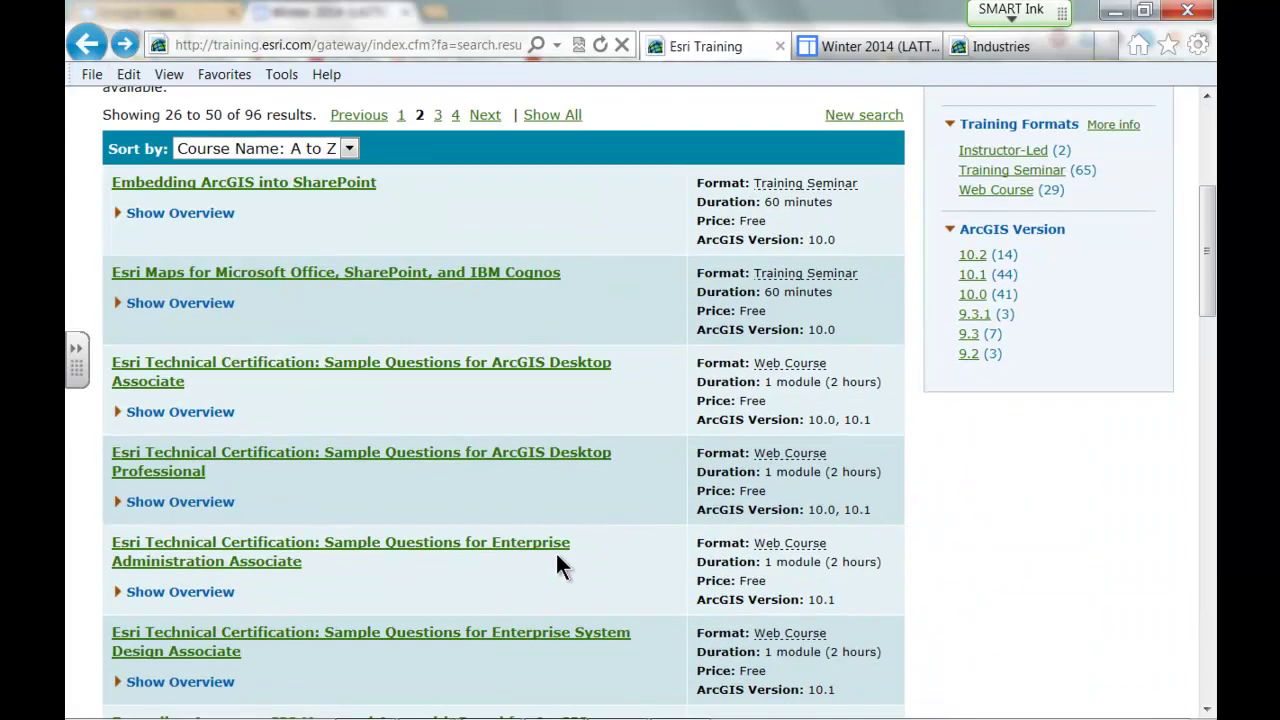
scroll(527, 550, "down", 12)
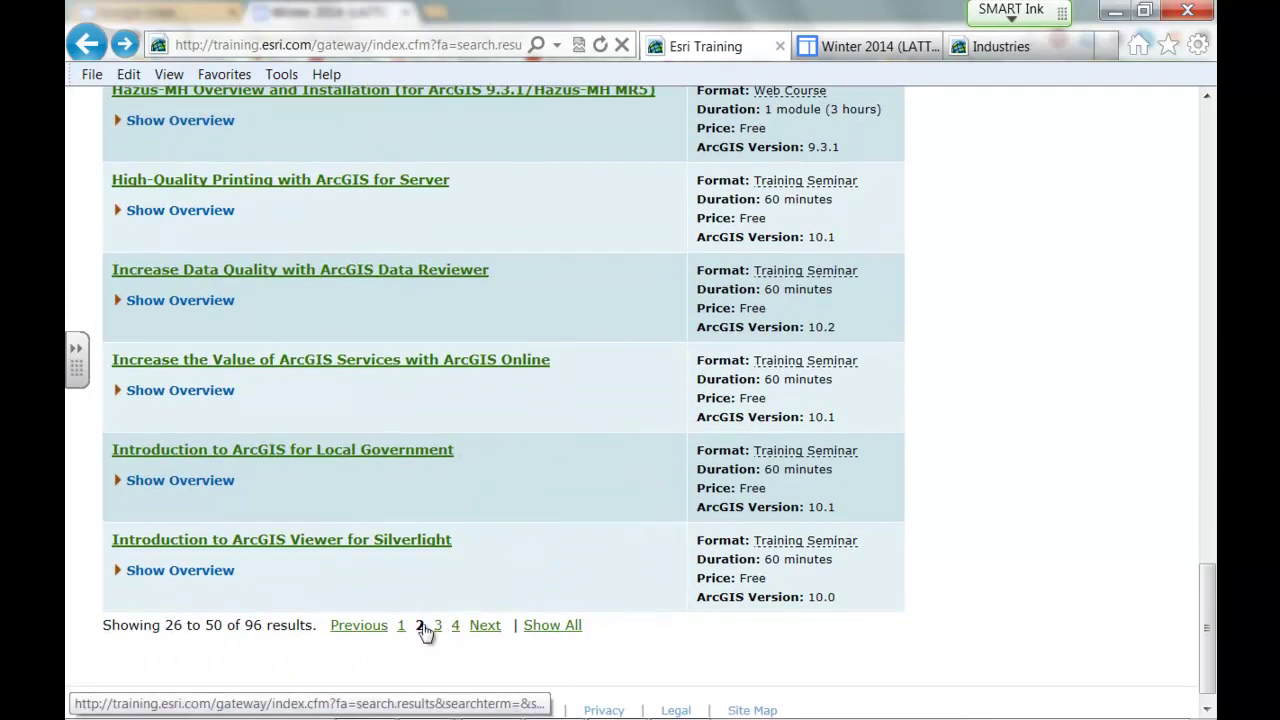
left_click(437, 625)
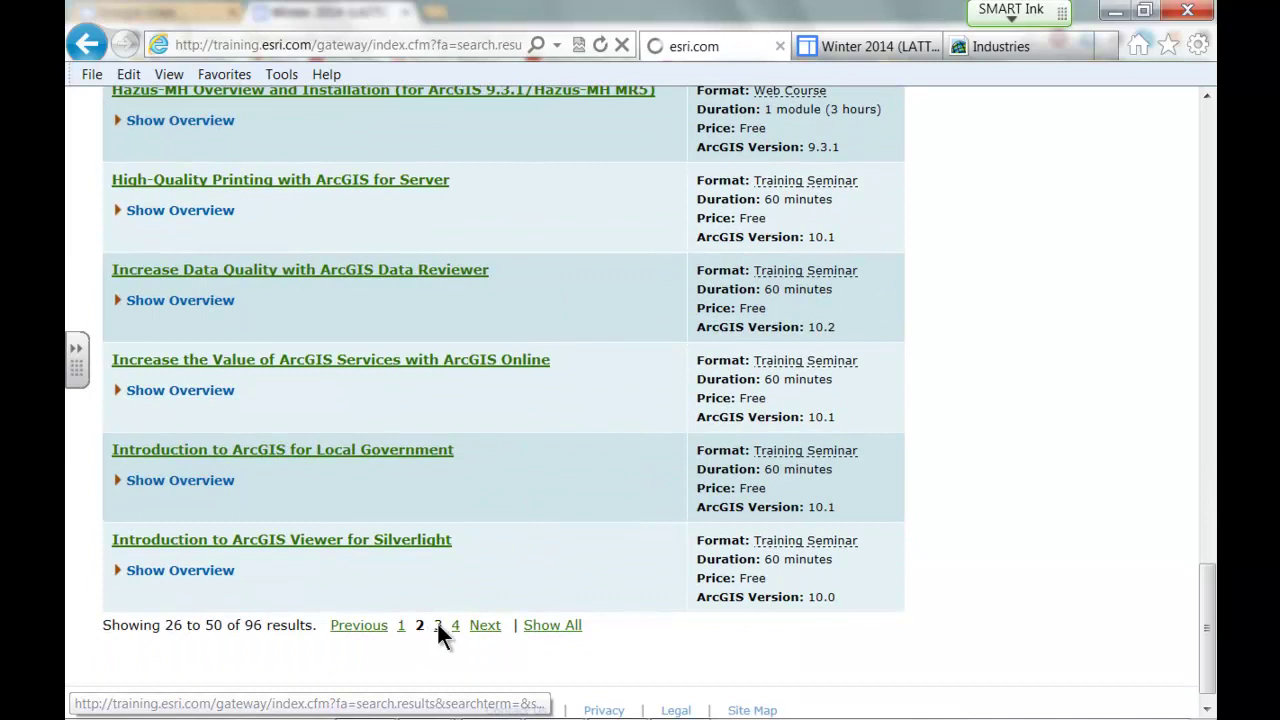
scroll(487, 605, "down", 5)
scroll(487, 605, "down", 5)
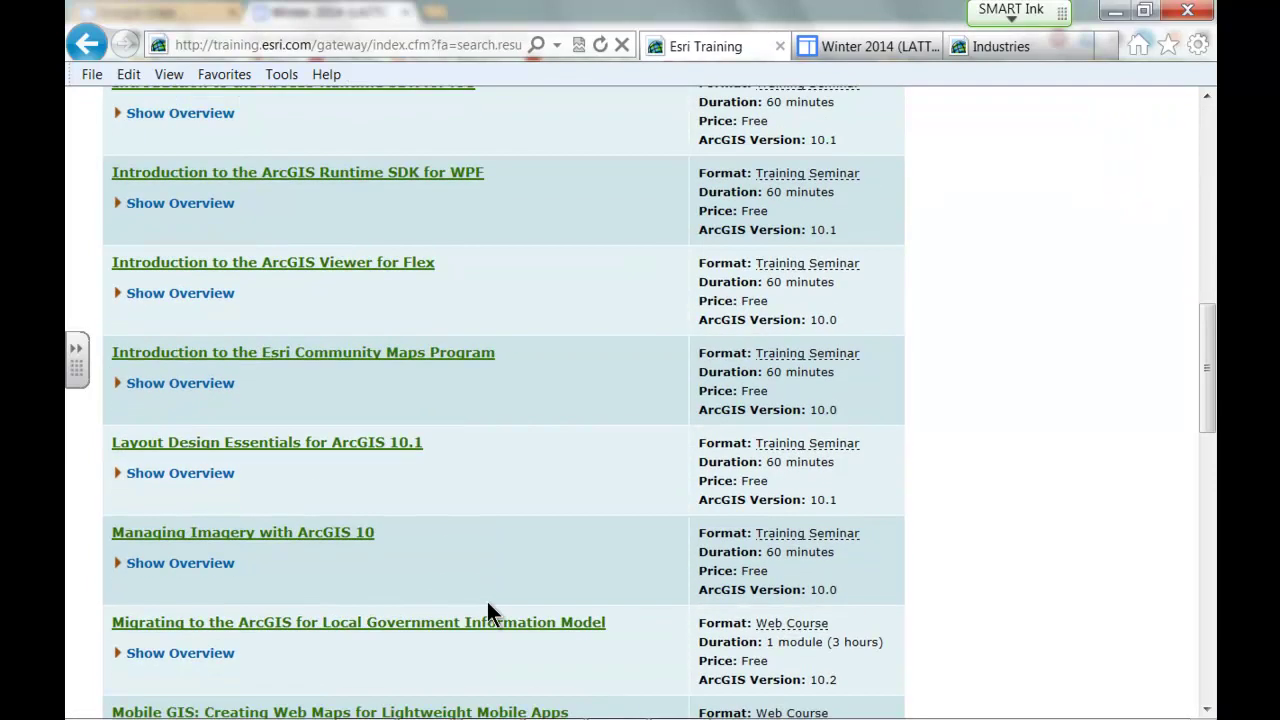
scroll(487, 603, "down", 8)
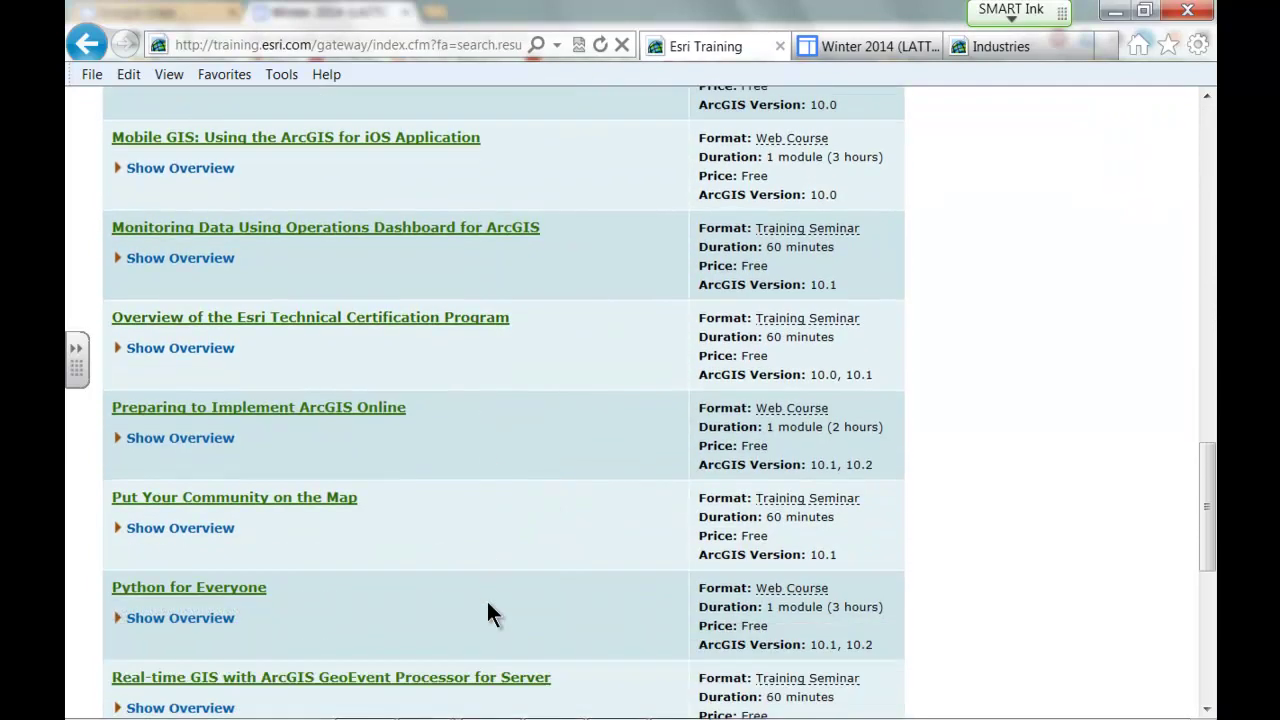
scroll(487, 605, "down", 5)
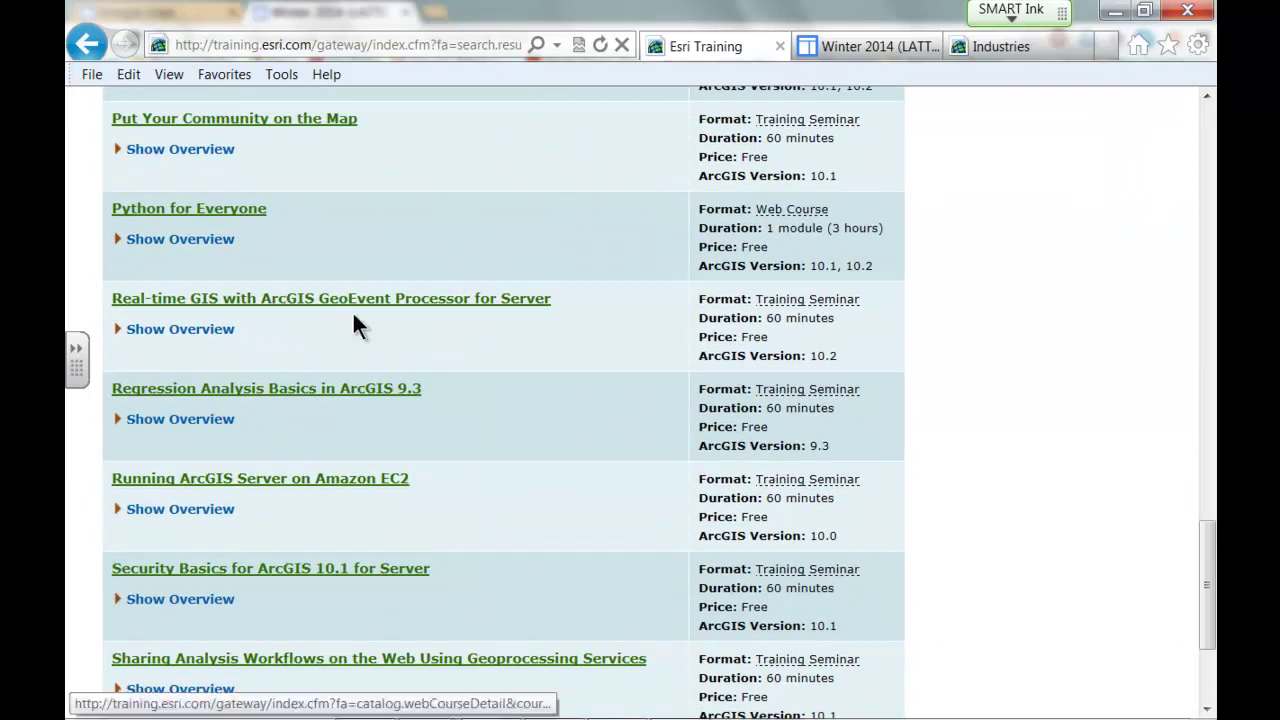
scroll(425, 360, "down", 2)
scroll(466, 515, "down", 3)
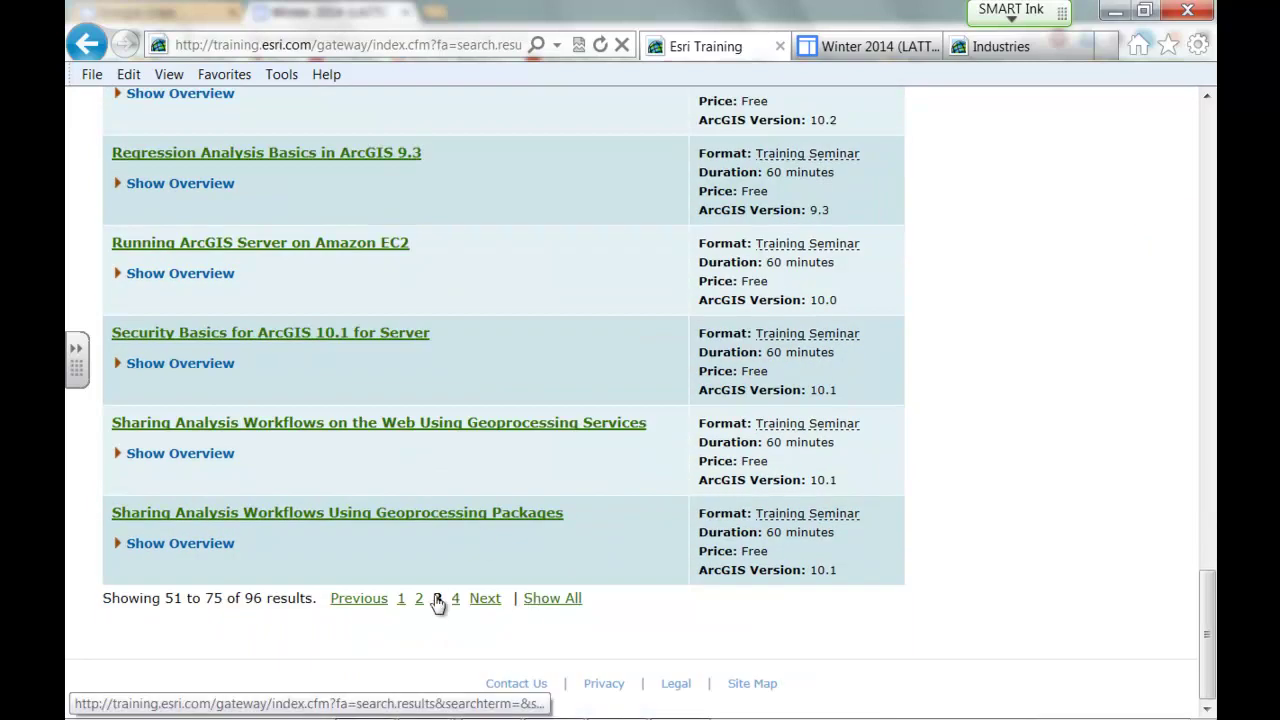
left_click(456, 600)
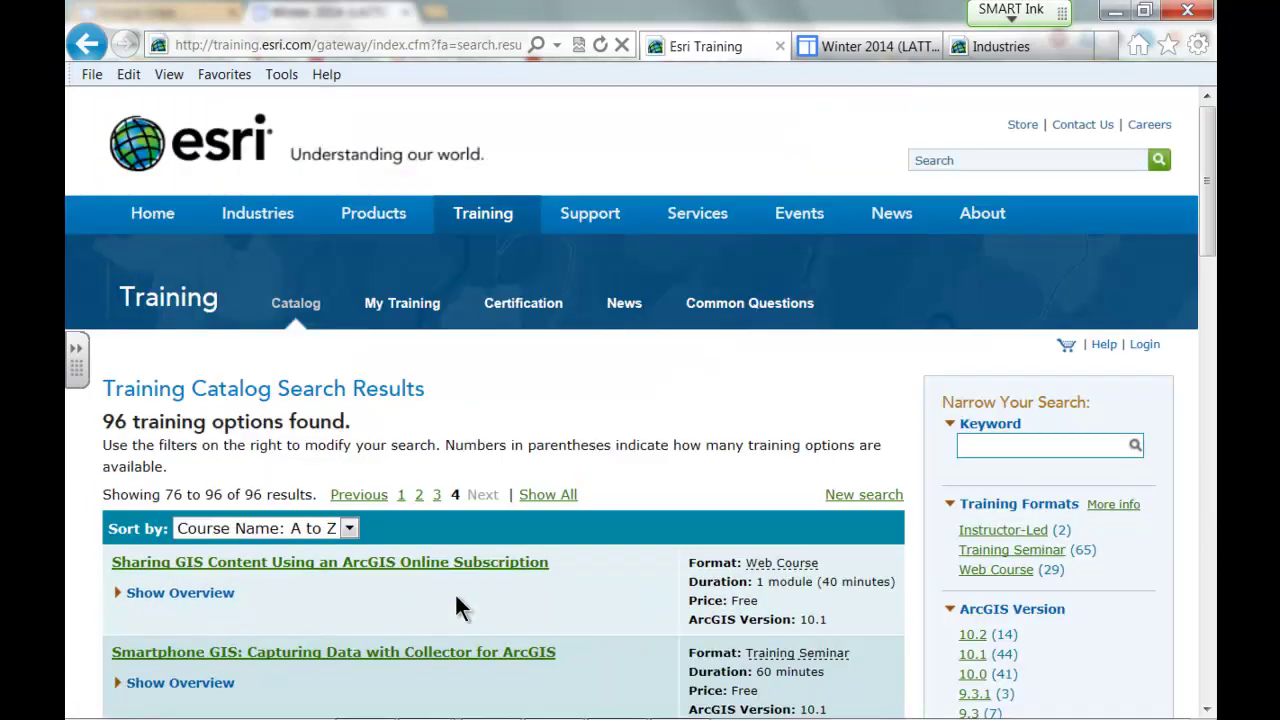
scroll(455, 600, "down", 3)
scroll(455, 605, "down", 3)
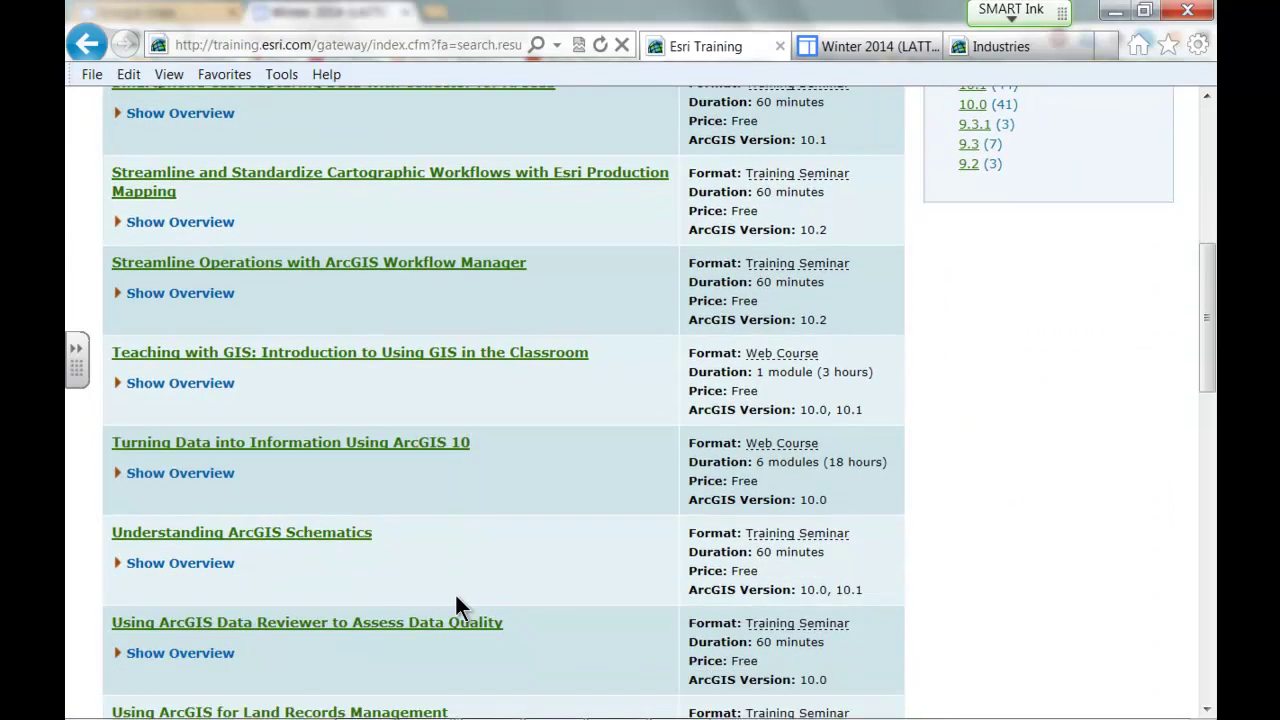
scroll(400, 495, "down", 2)
scroll(385, 497, "down", 1)
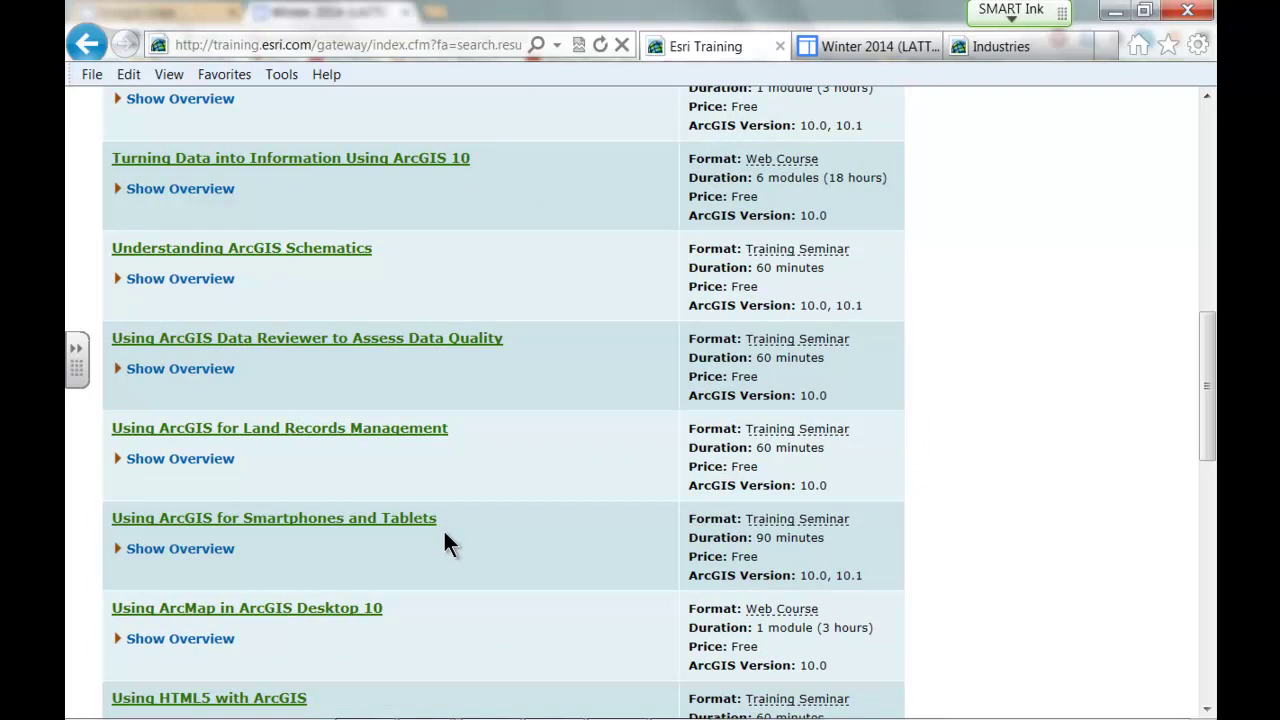
scroll(443, 545, "down", 2)
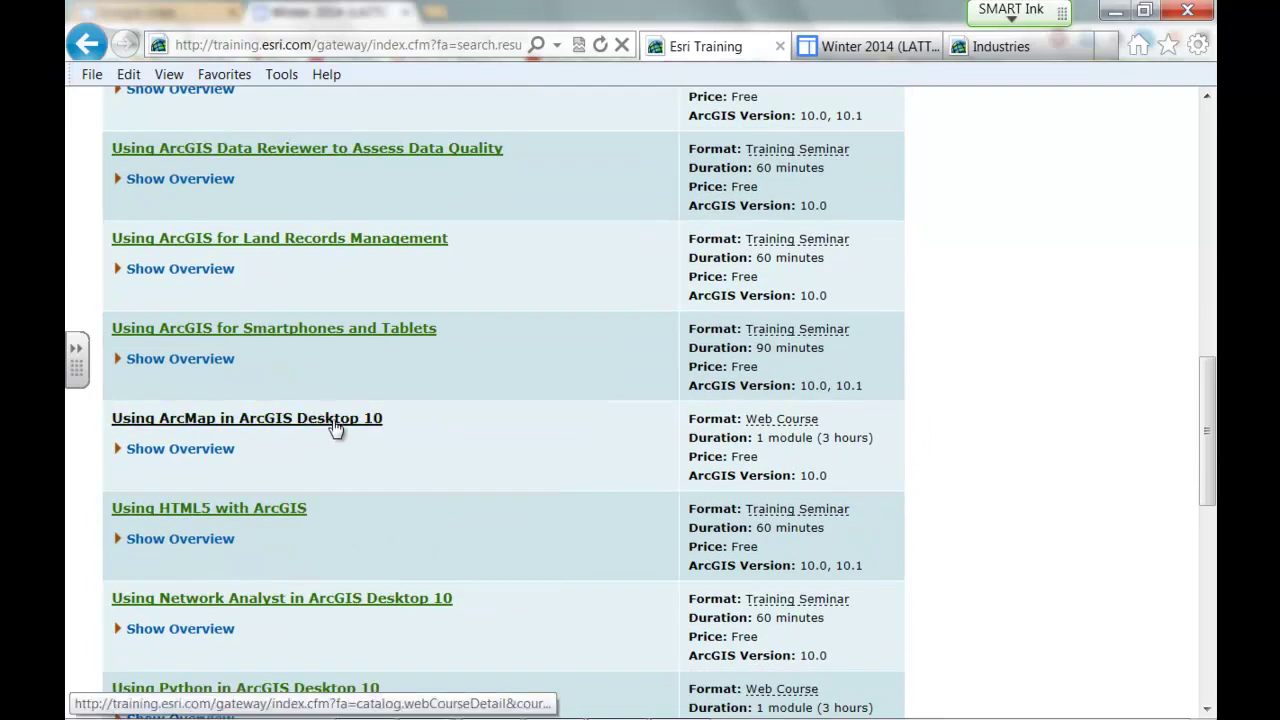
scroll(333, 424, "down", 5)
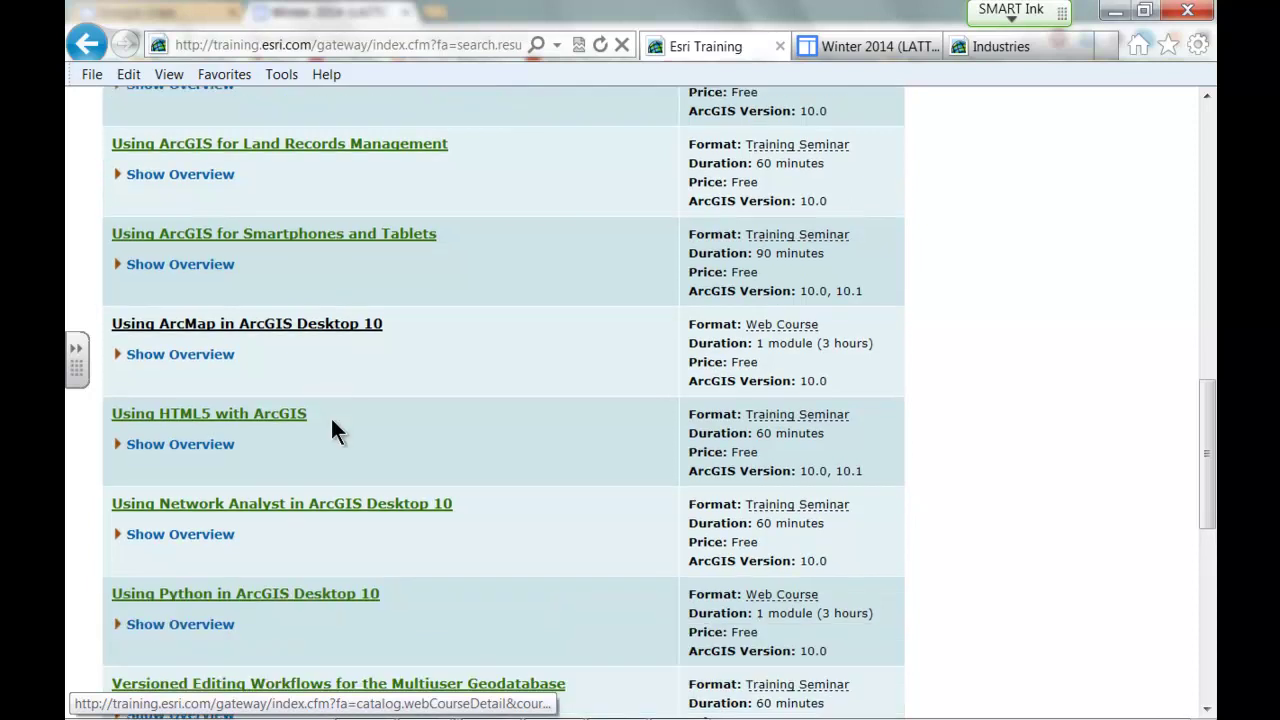
scroll(333, 428, "down", 3)
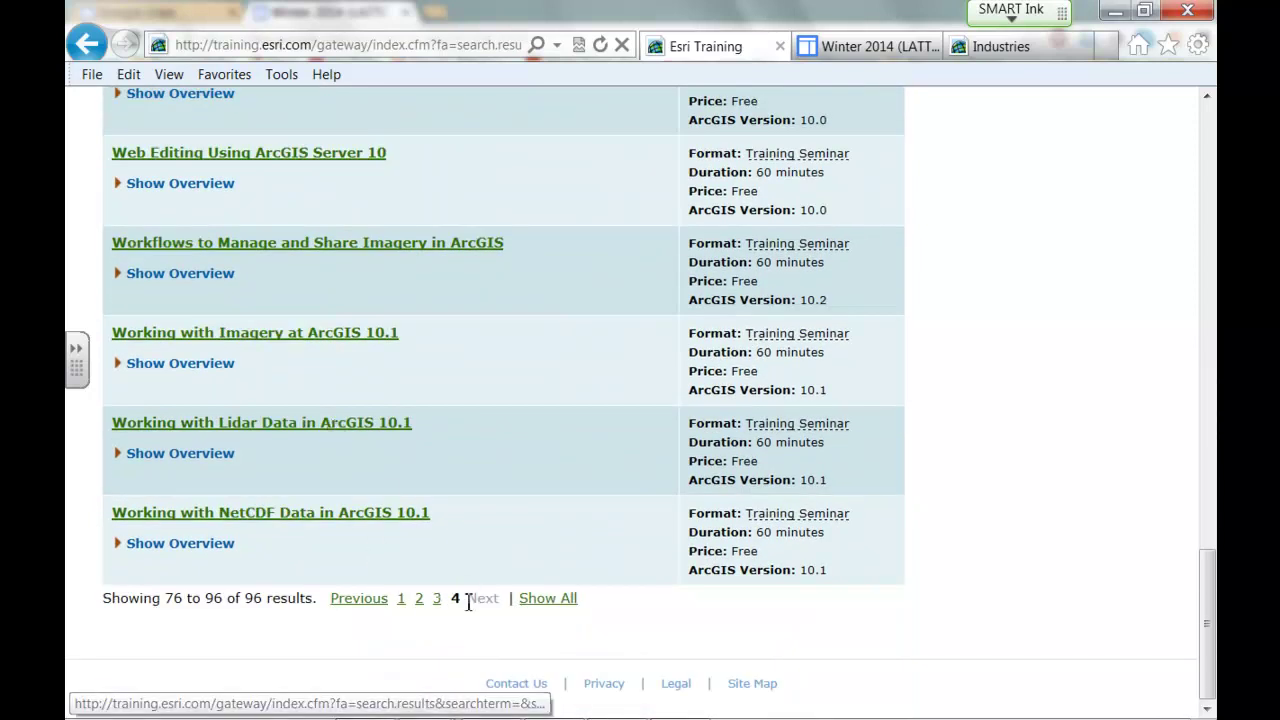
Look over the first page of results, then switch back to the Winter 2014 notes tab.
left_click(401, 600)
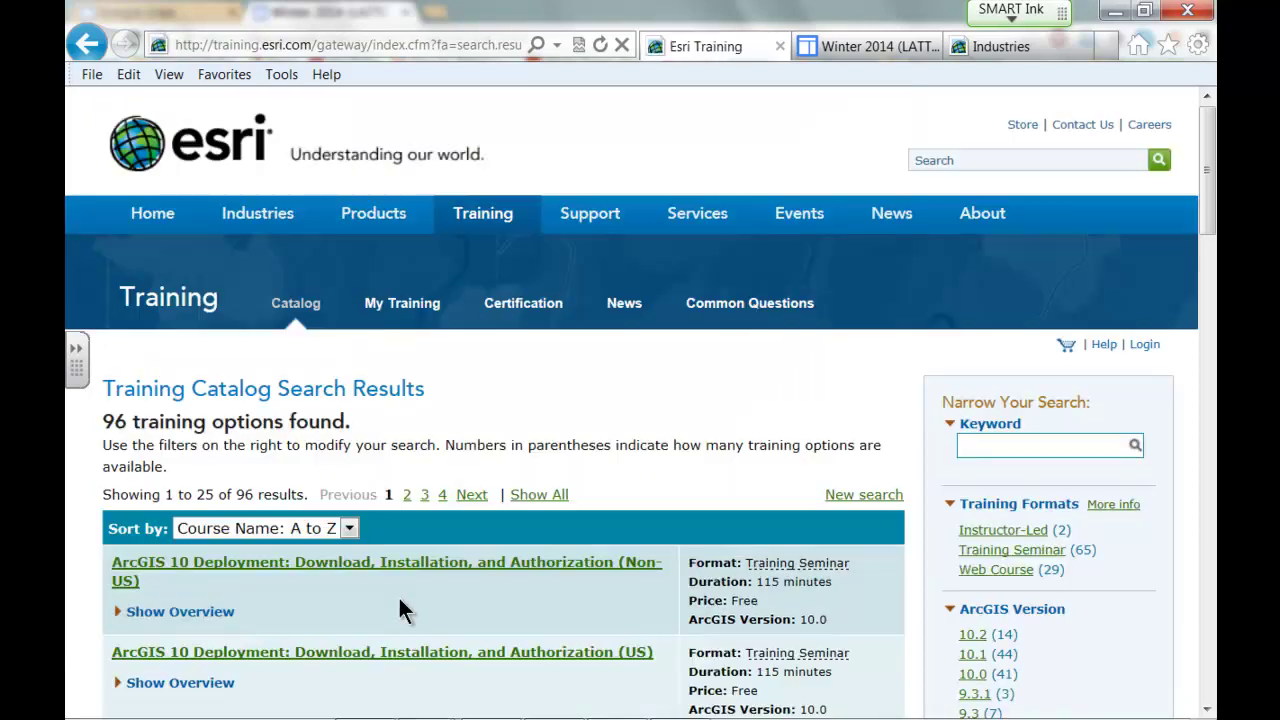
scroll(399, 610, "down", 2)
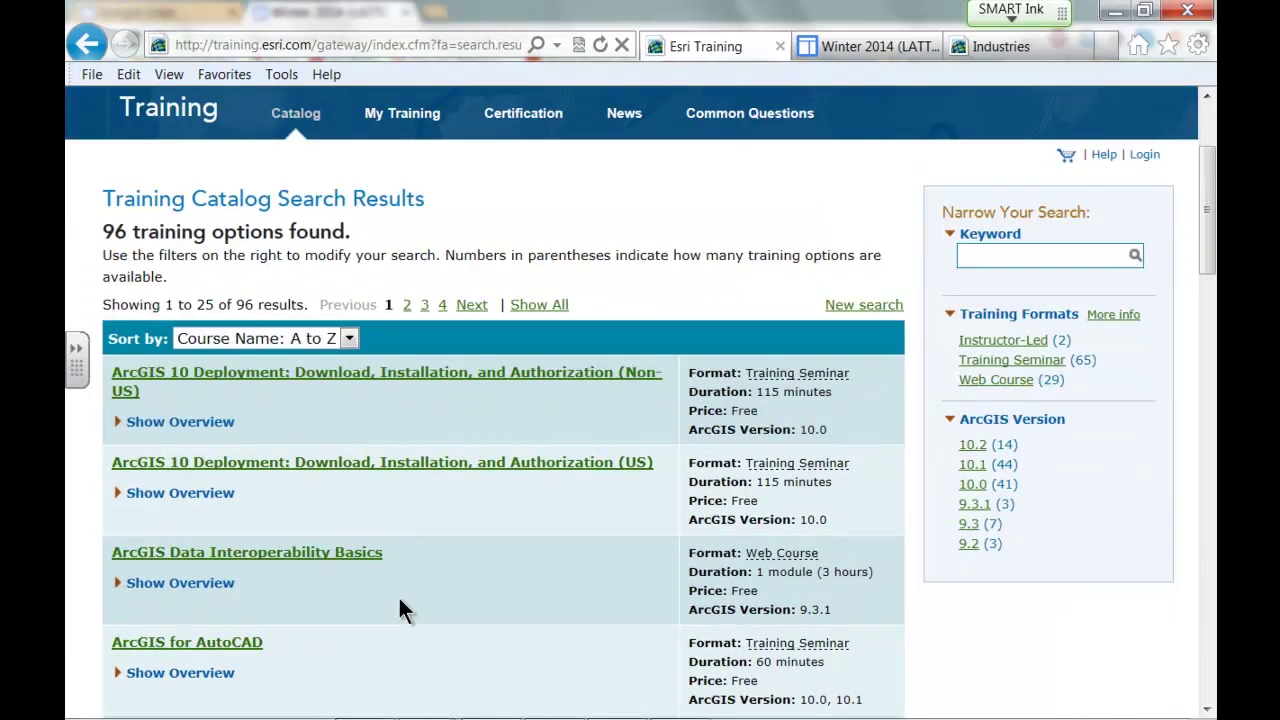
scroll(399, 600, "down", 7)
scroll(399, 600, "down", 5)
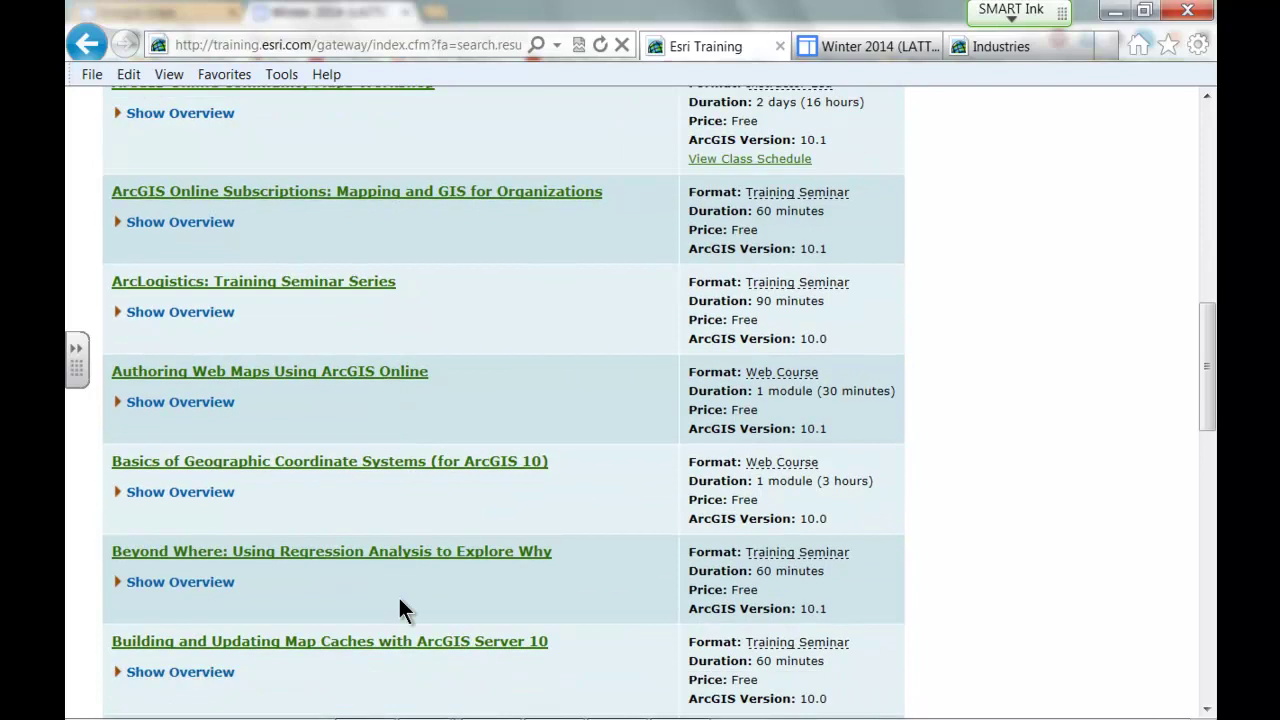
scroll(399, 610, "down", 5)
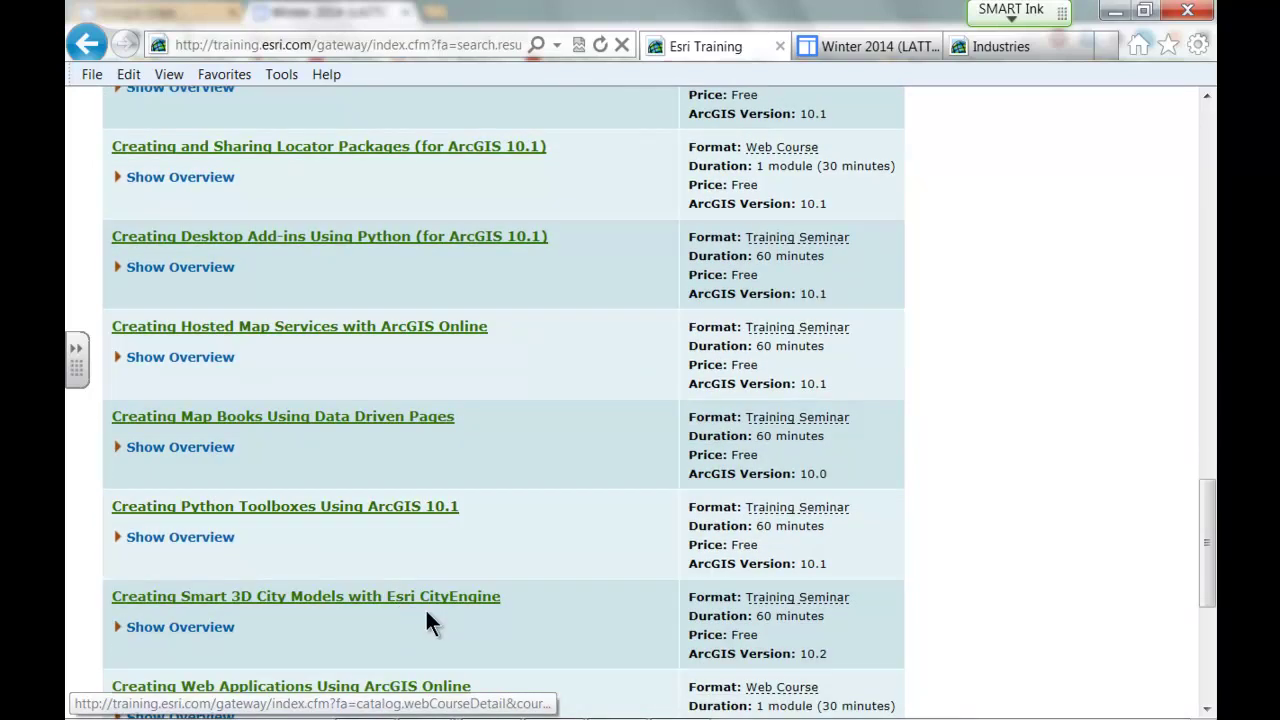
scroll(480, 615, "down", 2)
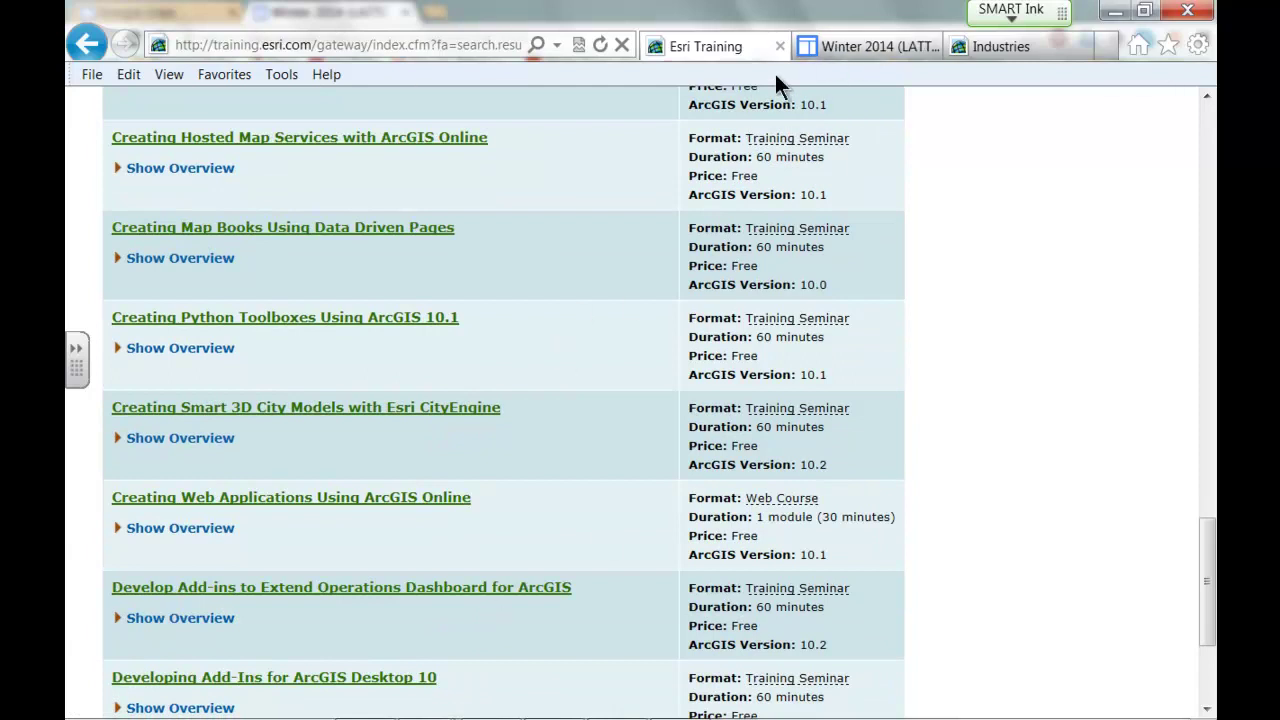
left_click(850, 44)
Open the Winter 2014 page for editing and add blank lines below the download link.
scroll(674, 440, "down", 5)
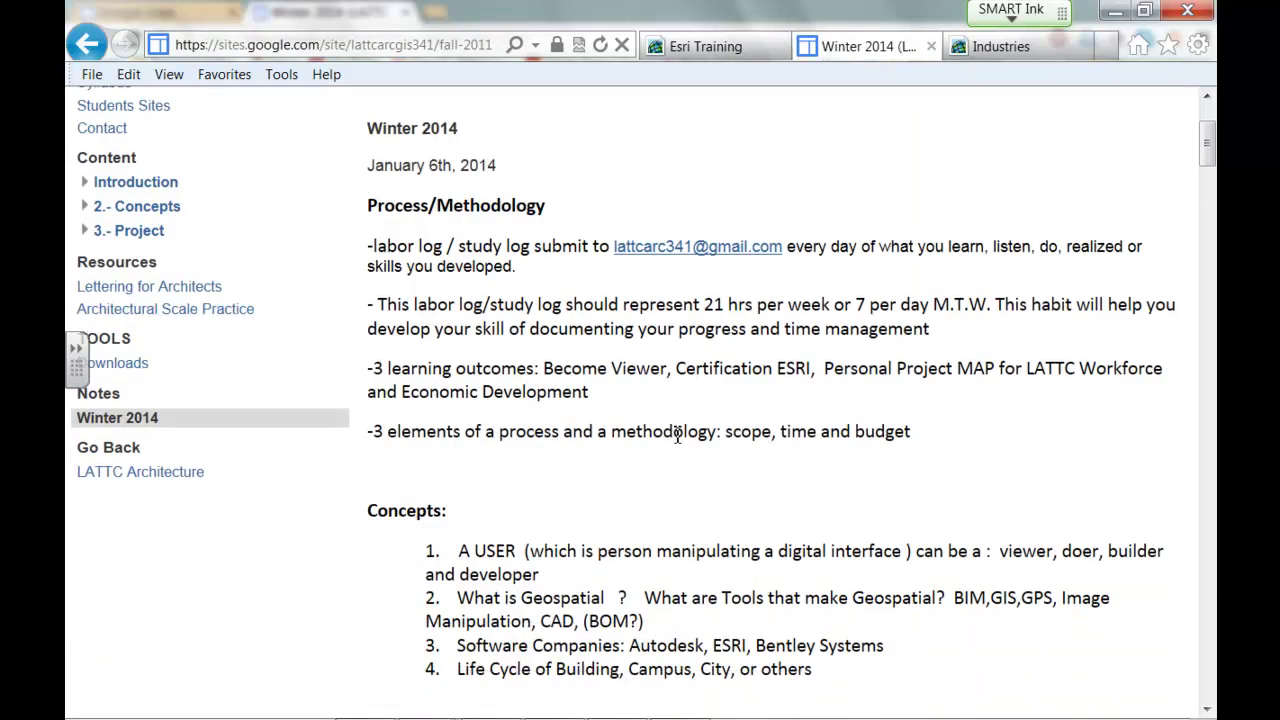
scroll(675, 436, "up", 5)
left_click(790, 145)
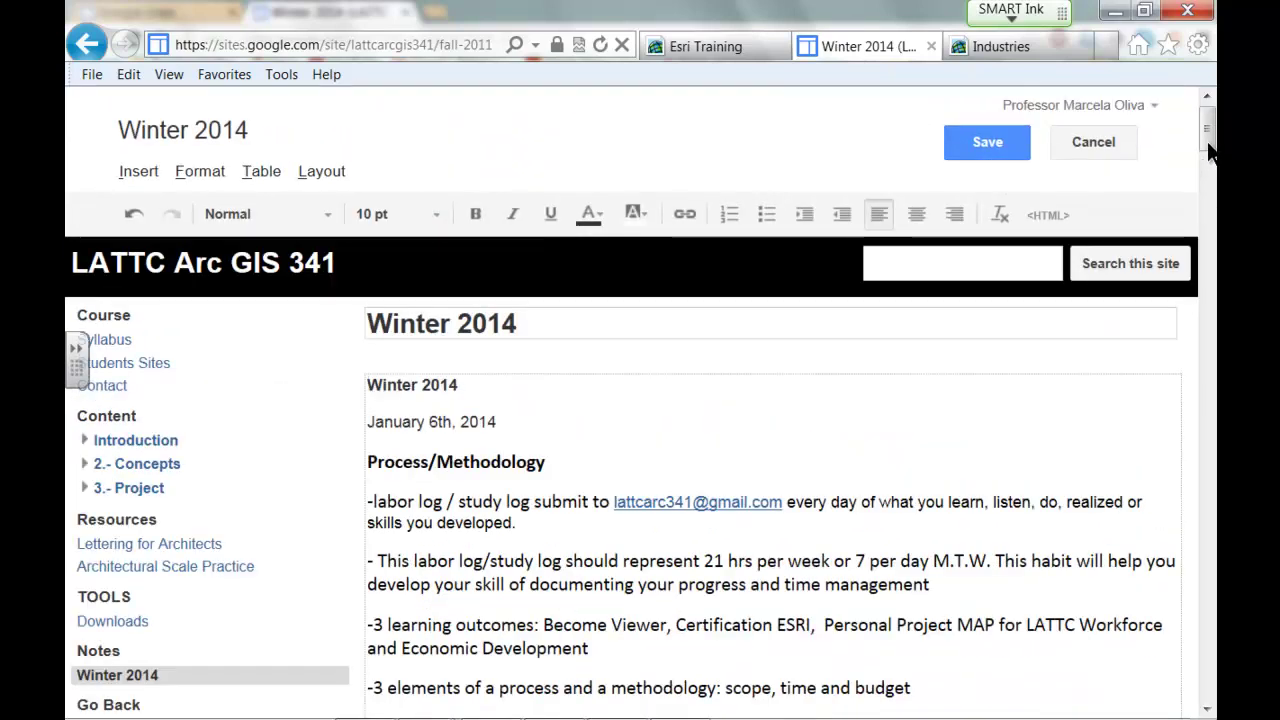
left_click(1207, 180)
left_click_drag(1208, 190, 1204, 322)
left_click(990, 400)
key("Return")
key("Return")
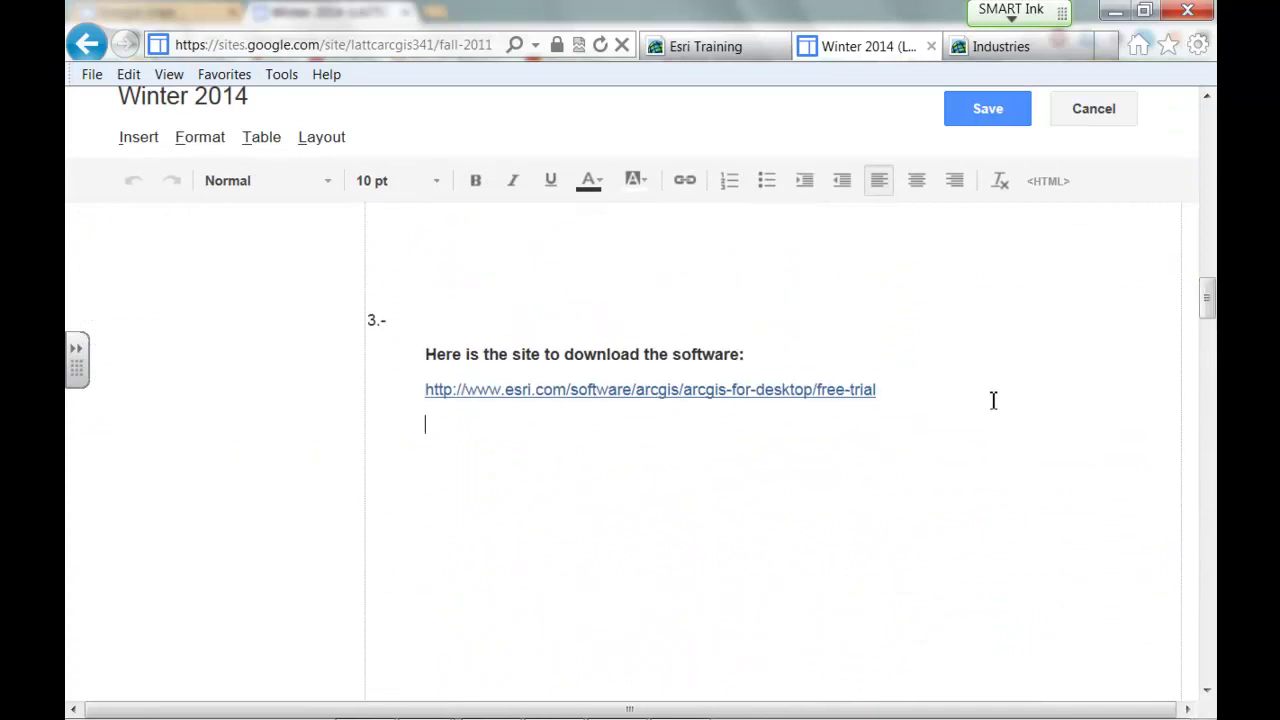
key("Return")
Type 'ESRI Certified THROUGH VIRTUAL CAMPUS' with '-Getting Started ArcGIS' and '-Learning ArcGIS' lines, including the course-code note.
type("ESRI Certified")
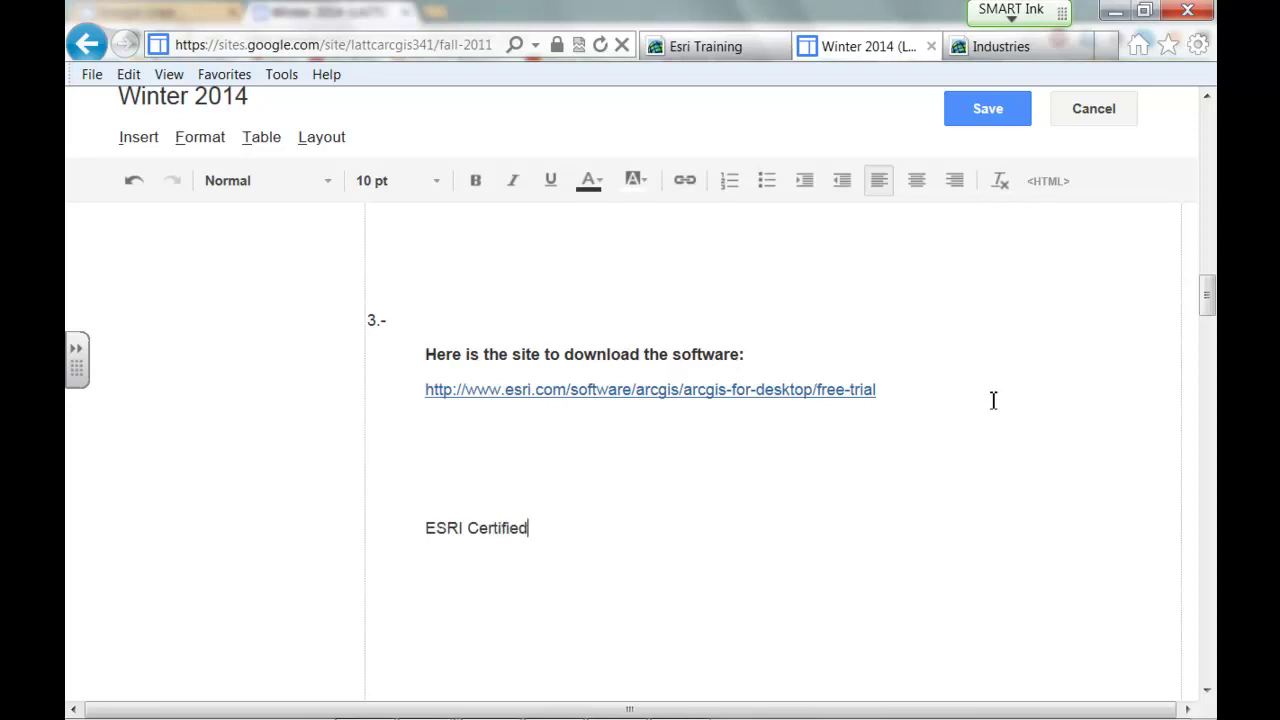
type(" THROUGH ")
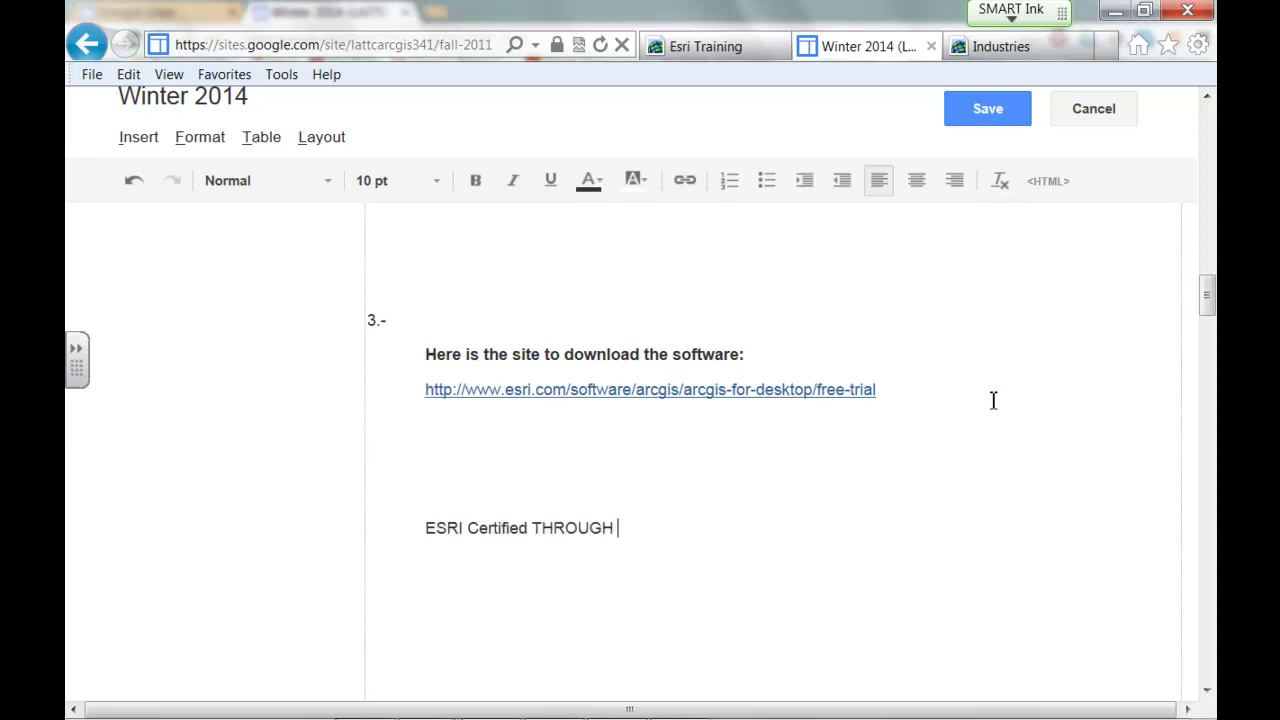
type("VIRTUAL CAMPUS")
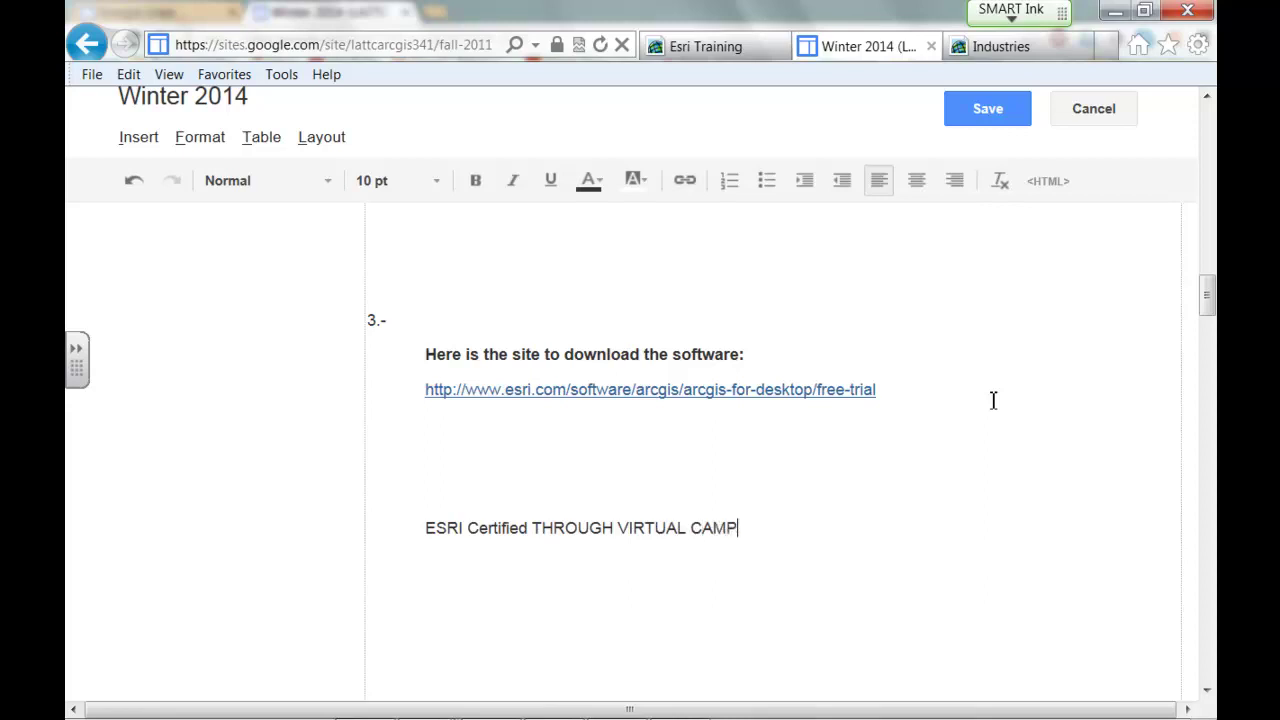
key("Return")
type("-ge")
key("BackSpace")
key("BackSpace")
key("BackSpace")
type("-Getting Started ")
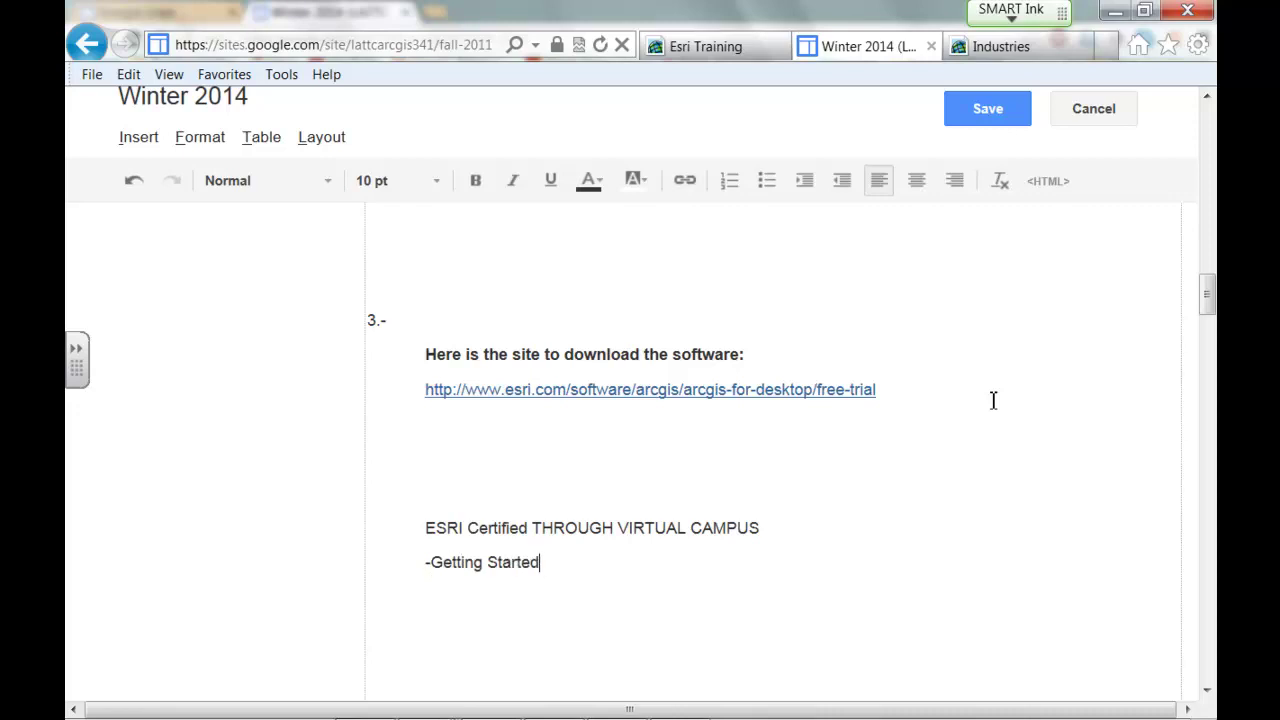
type("ArcGIS")
key("Return")
type("-Learni")
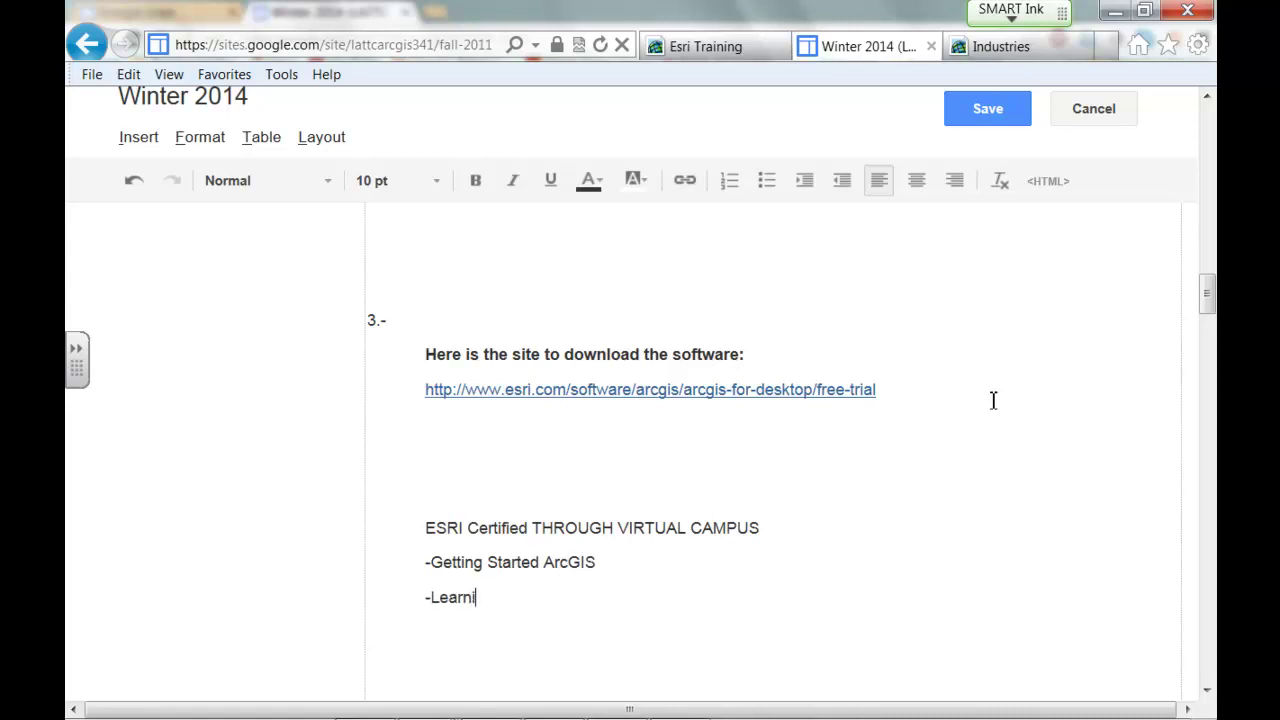
type("ng ArcGIS  (YO")
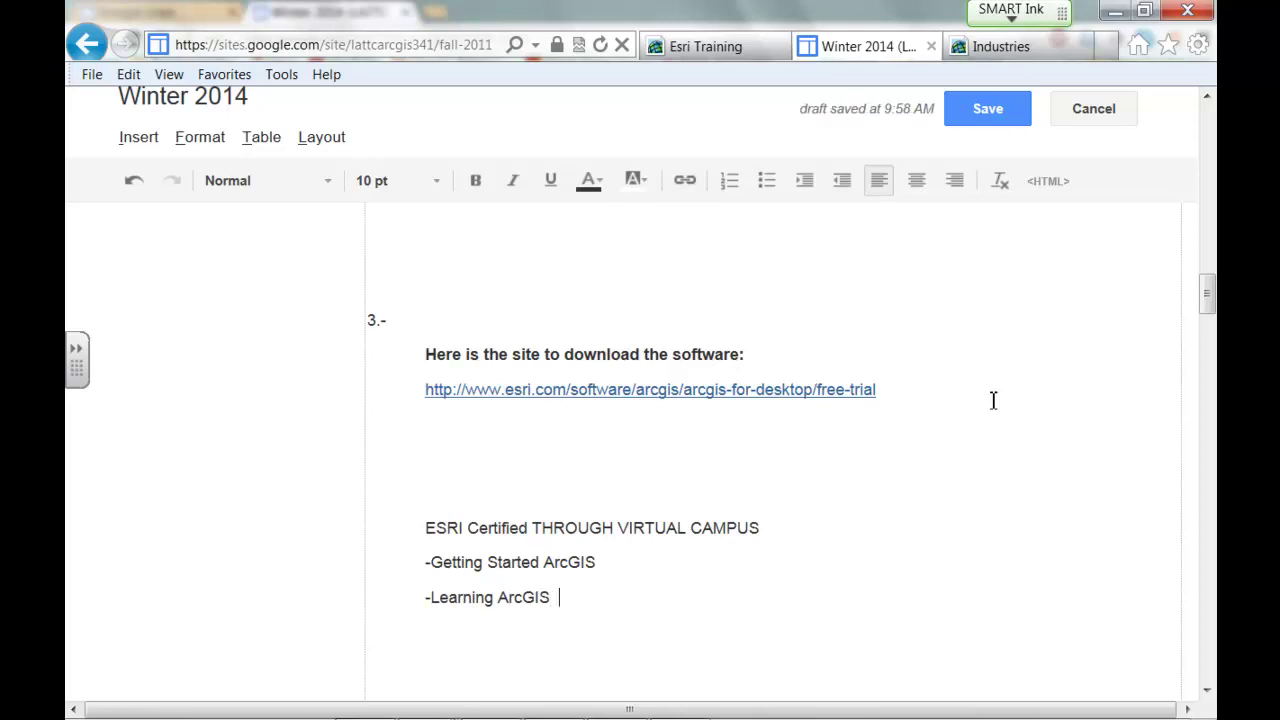
type("U")
key("BackSpace")
key("BackSpace")
key("BackSpace")
type("You need a CODE")
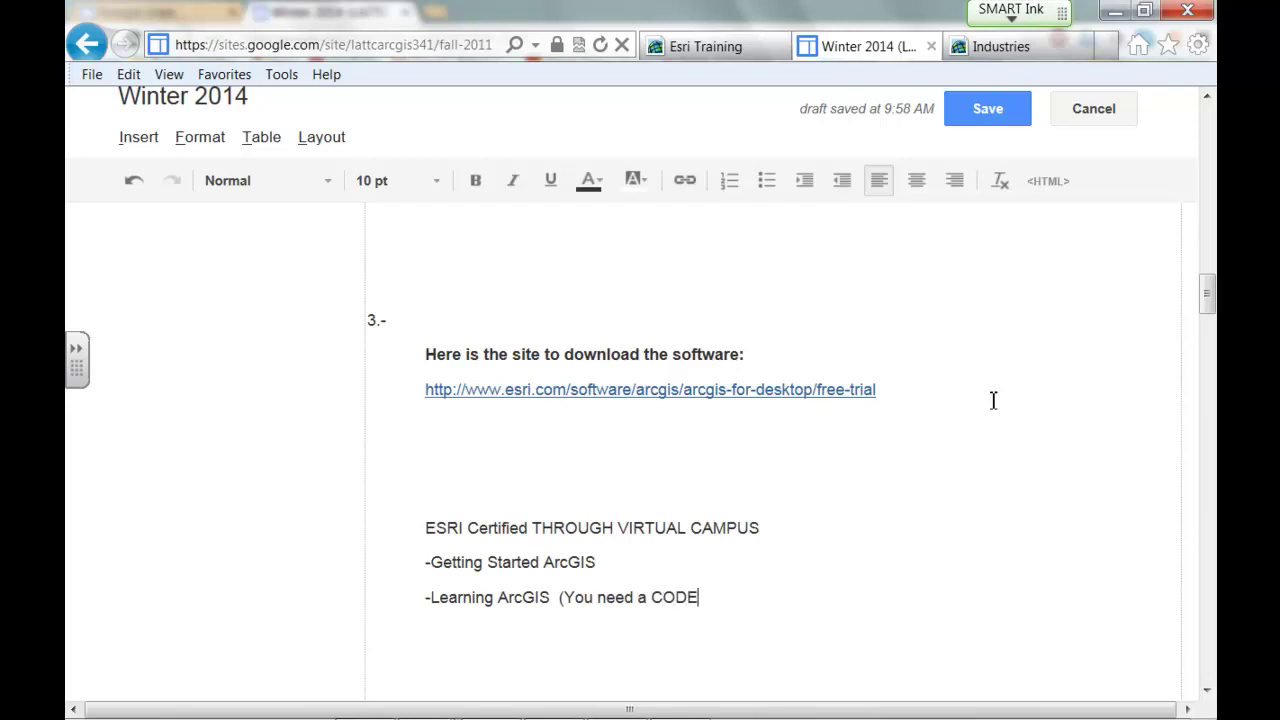
type(" that I will provide)")
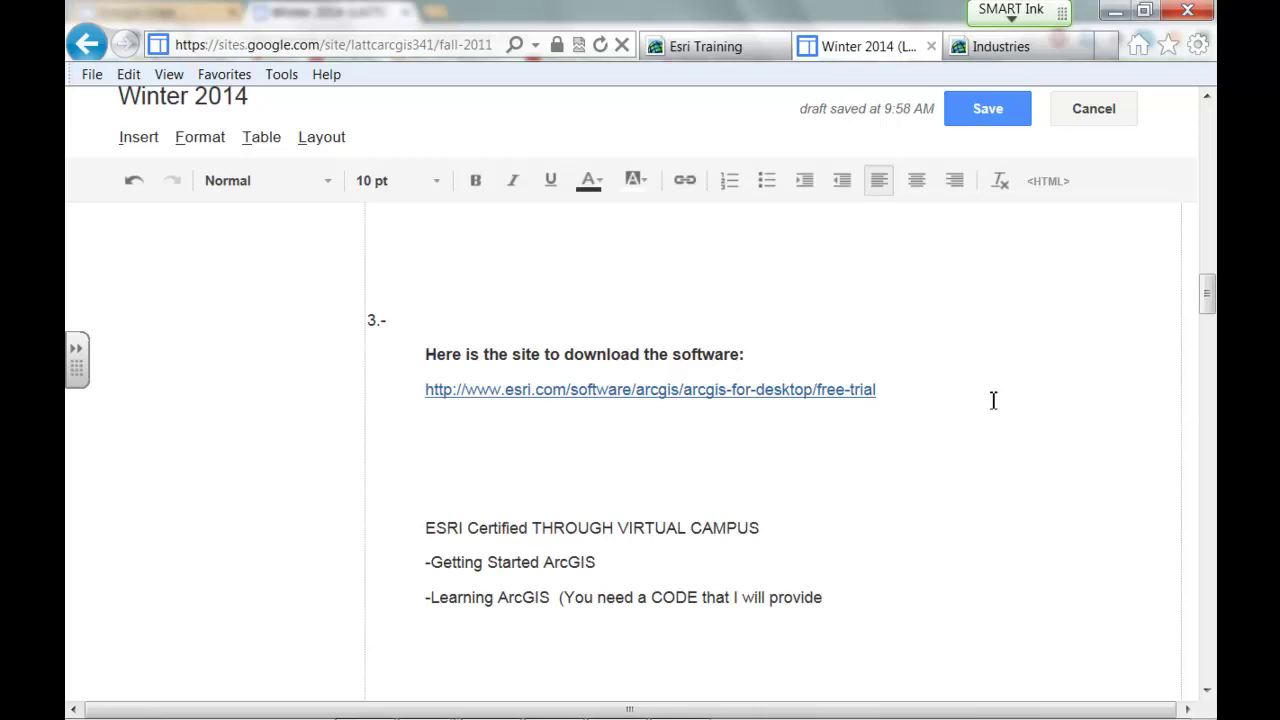
Copy the Esri training catalog URL and paste it below the Learning ArcGIS line.
left_click(740, 50)
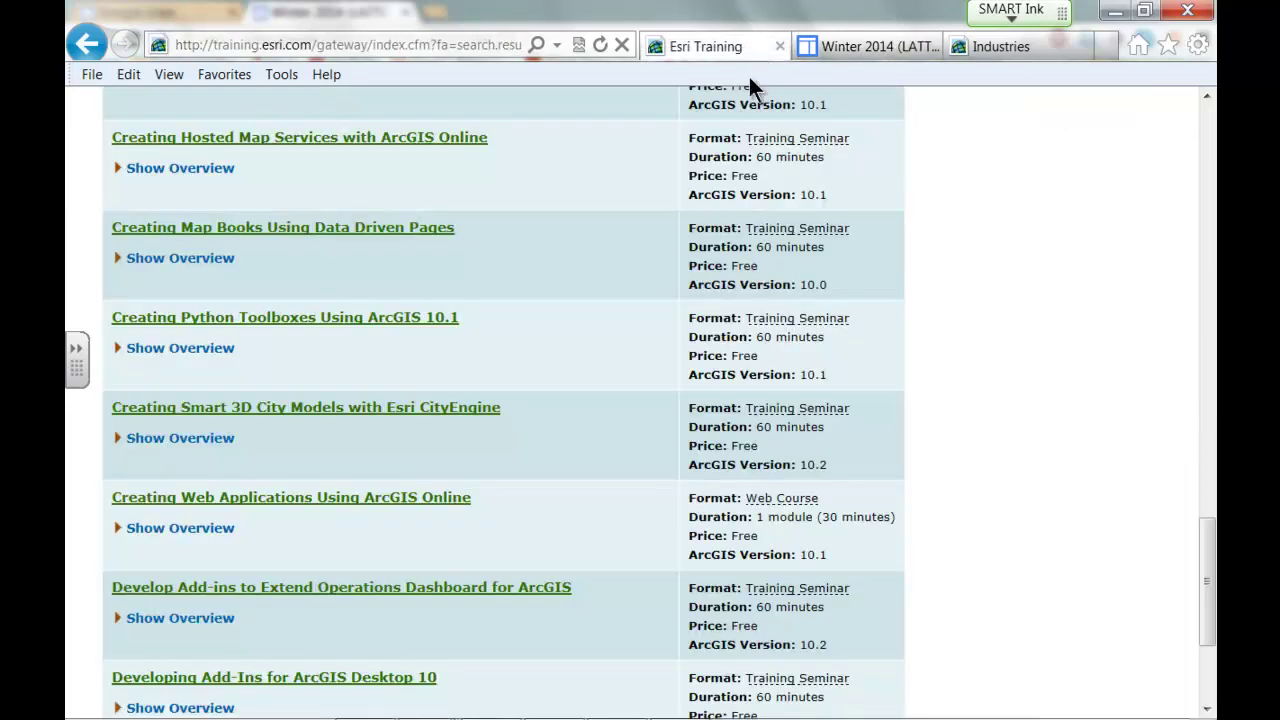
left_click_drag(1203, 563, 1210, 150)
left_click(508, 44)
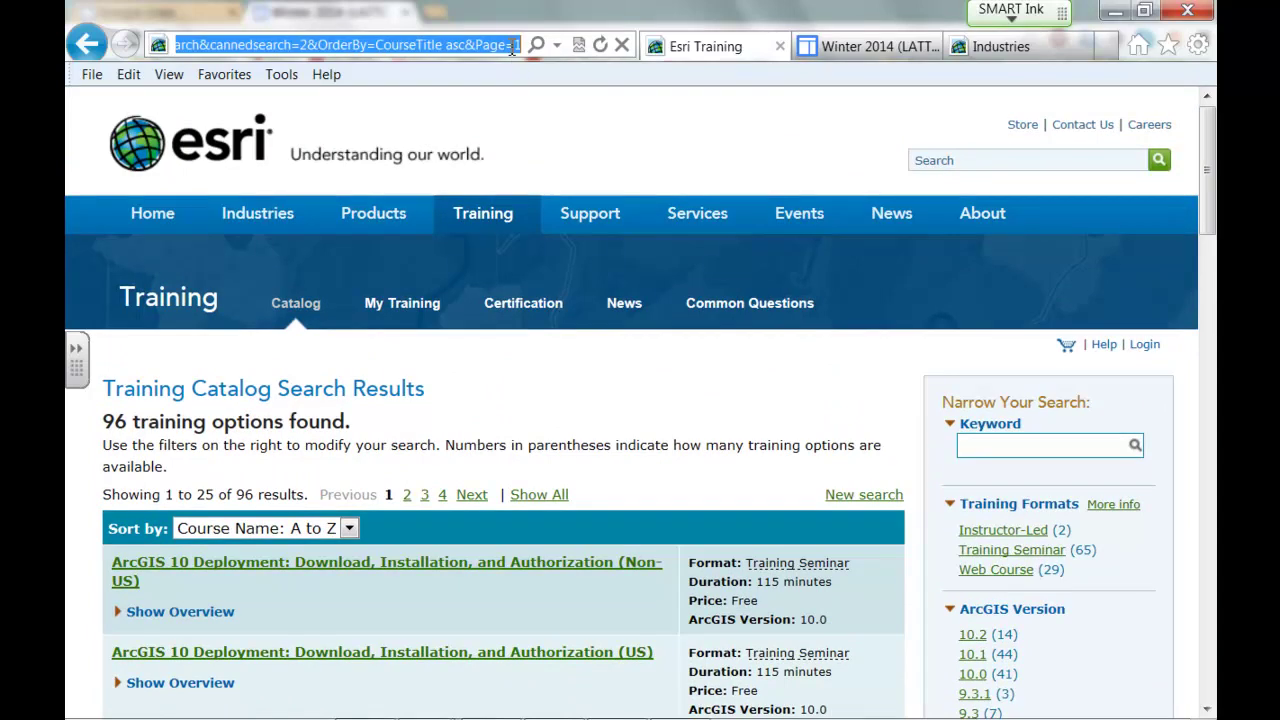
right_click(508, 44)
left_click(588, 109)
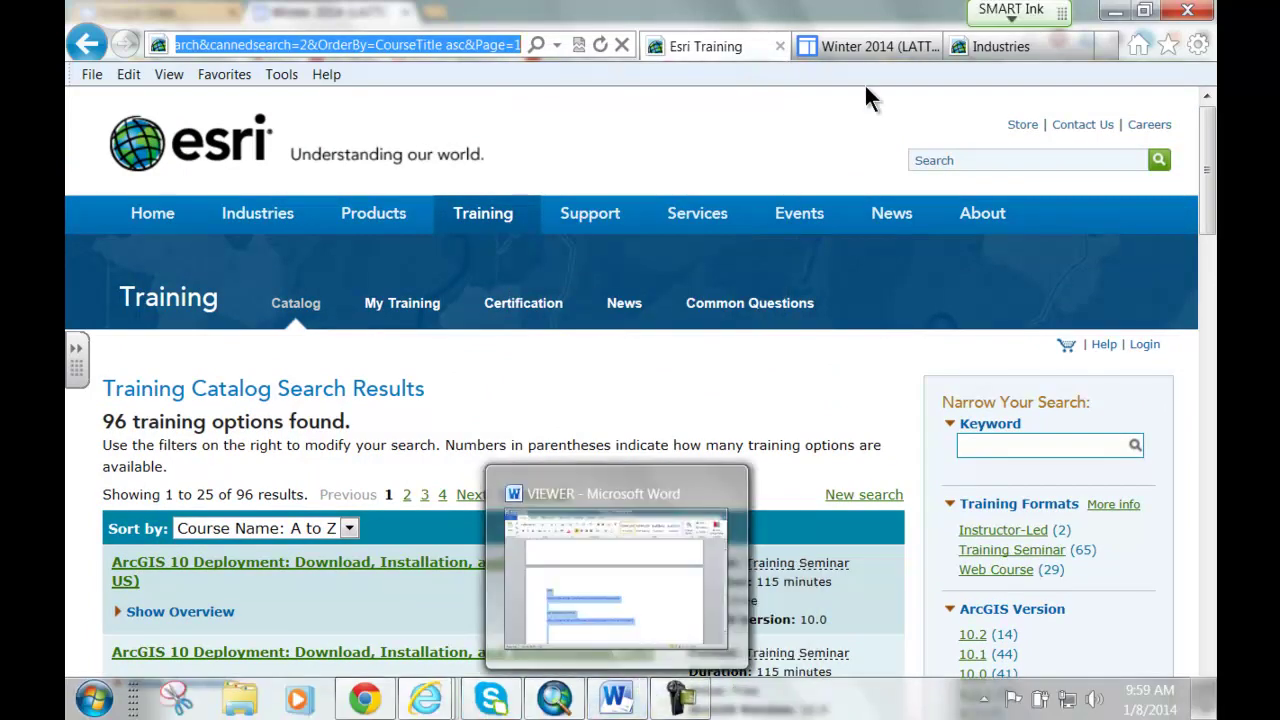
left_click(847, 47)
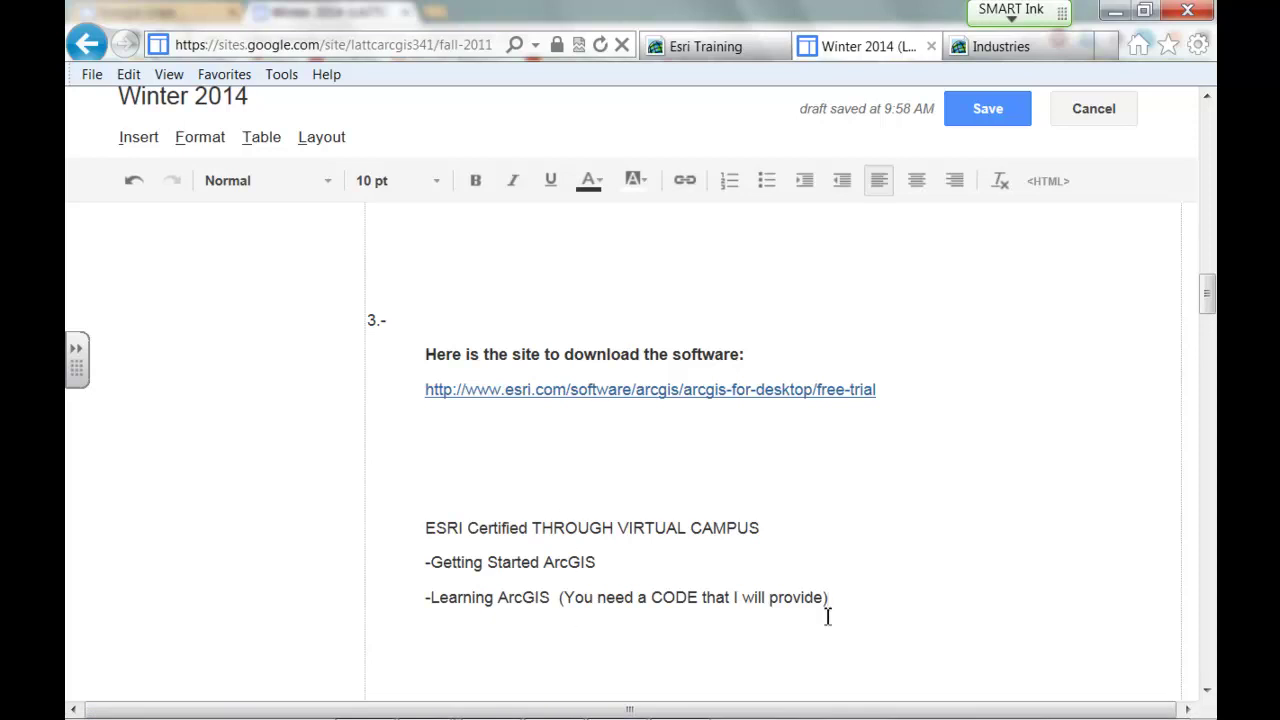
left_click(520, 631)
right_click(520, 631)
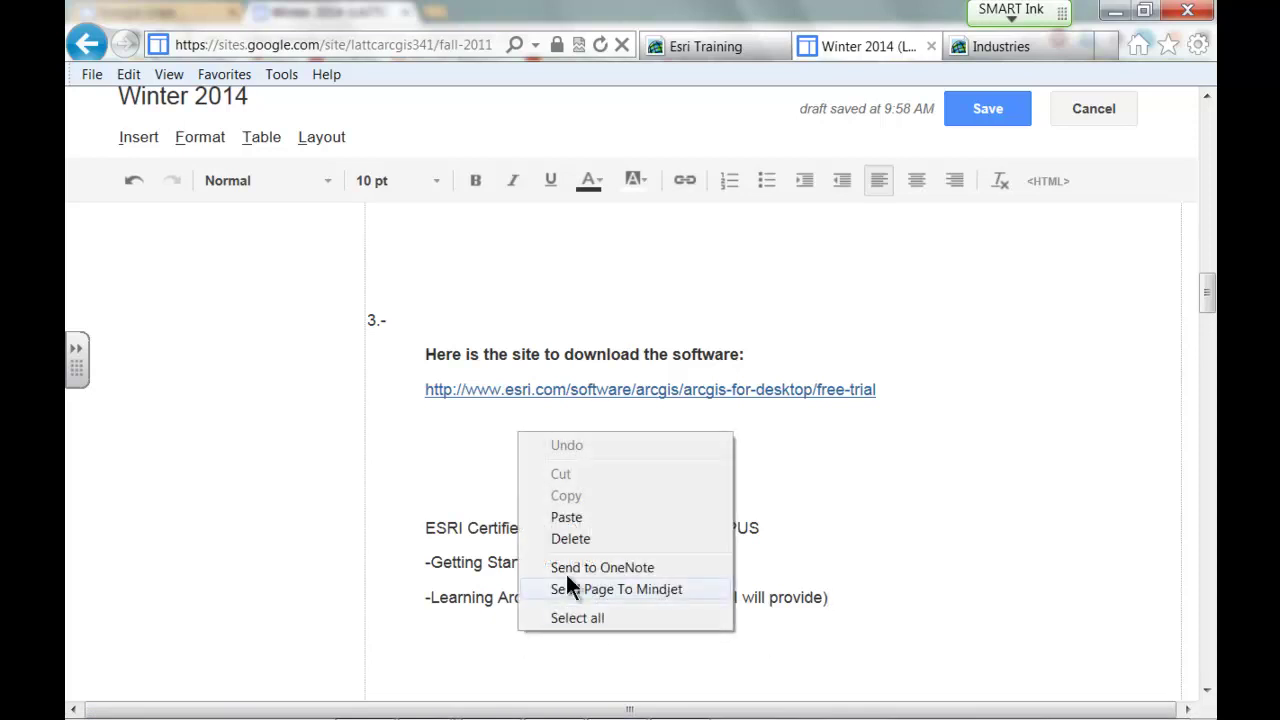
left_click(585, 514)
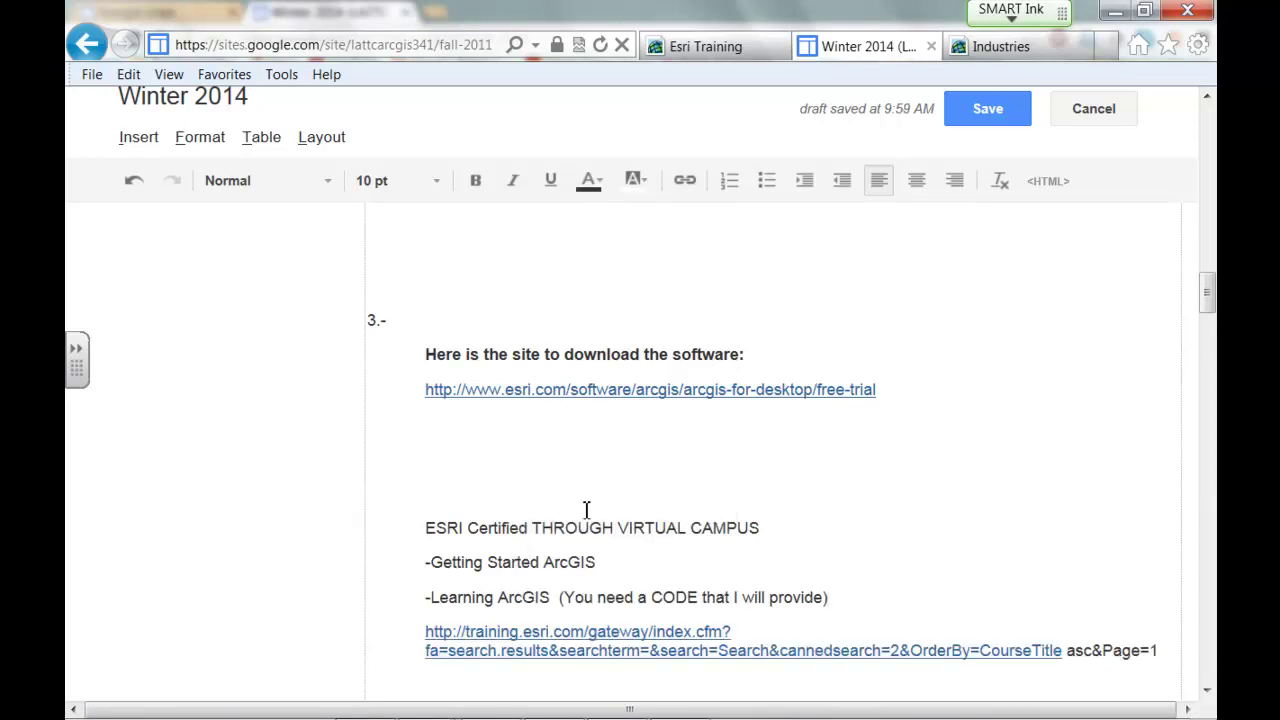
key("Return")
Filter the Esri training catalog to Web Course format and browse the 29 results.
left_click(722, 44)
scroll(712, 462, "down", 3)
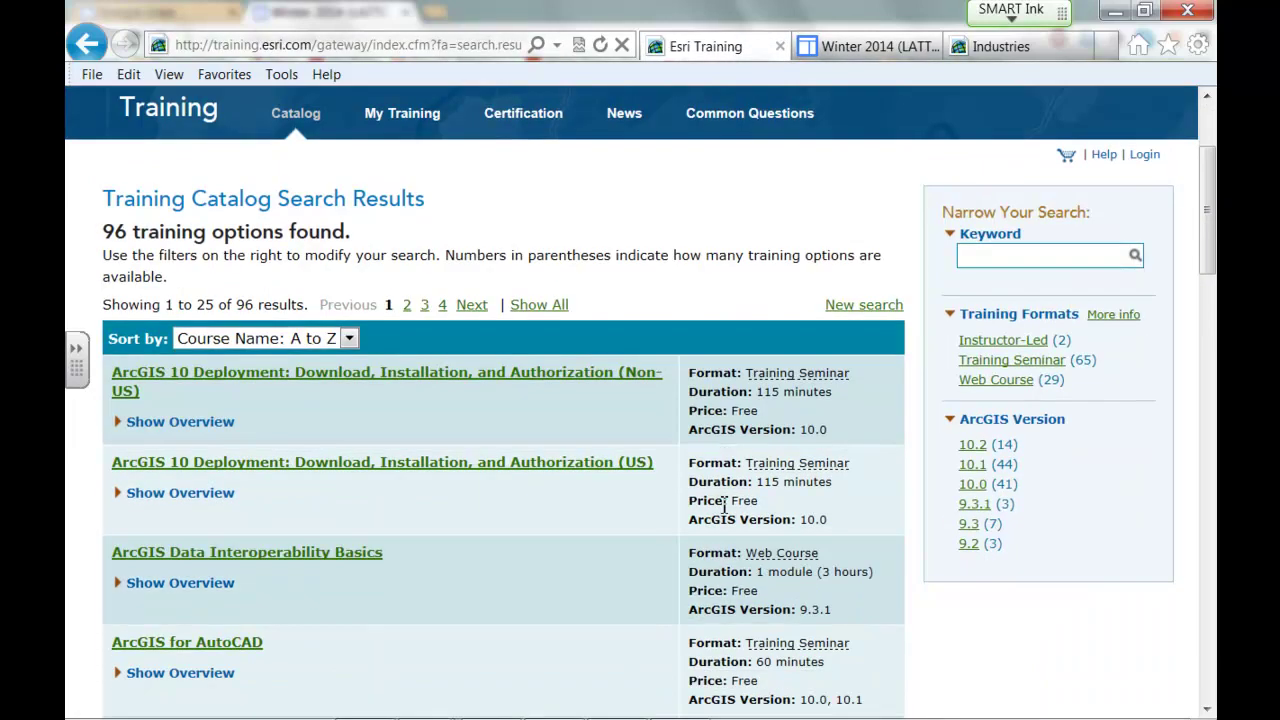
left_click(983, 379)
scroll(850, 544, "down", 5)
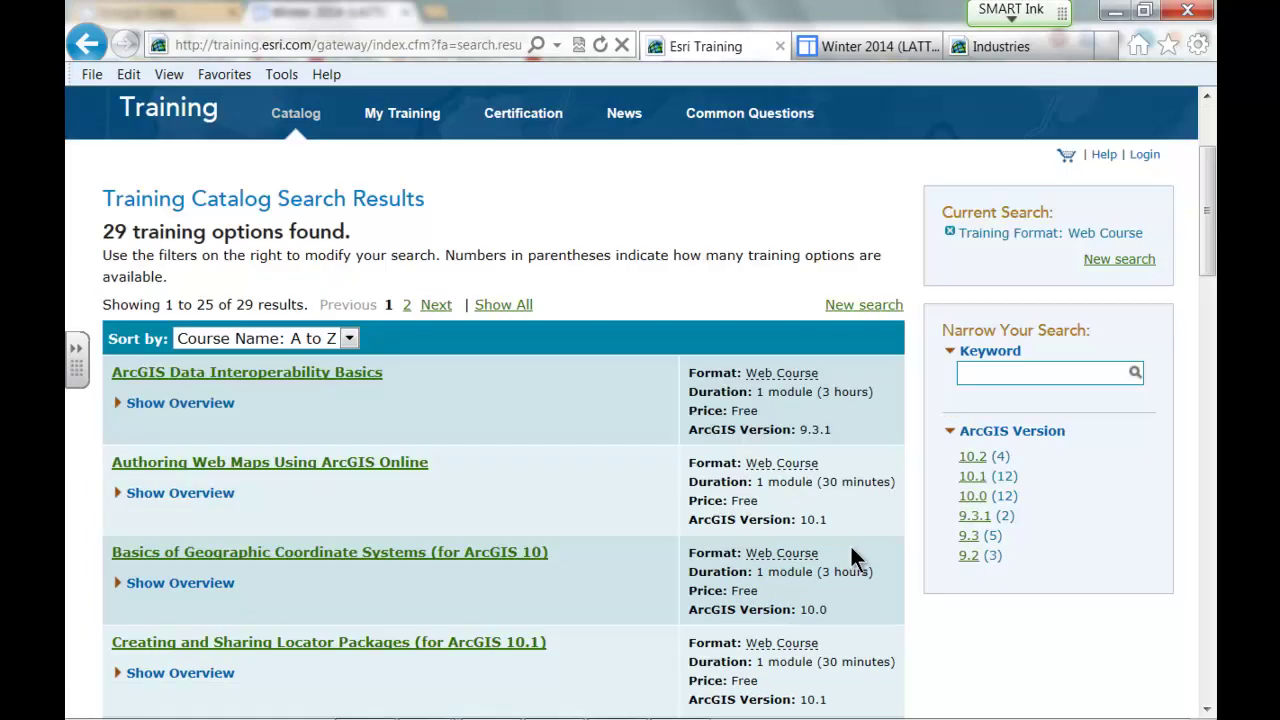
scroll(850, 544, "down", 2)
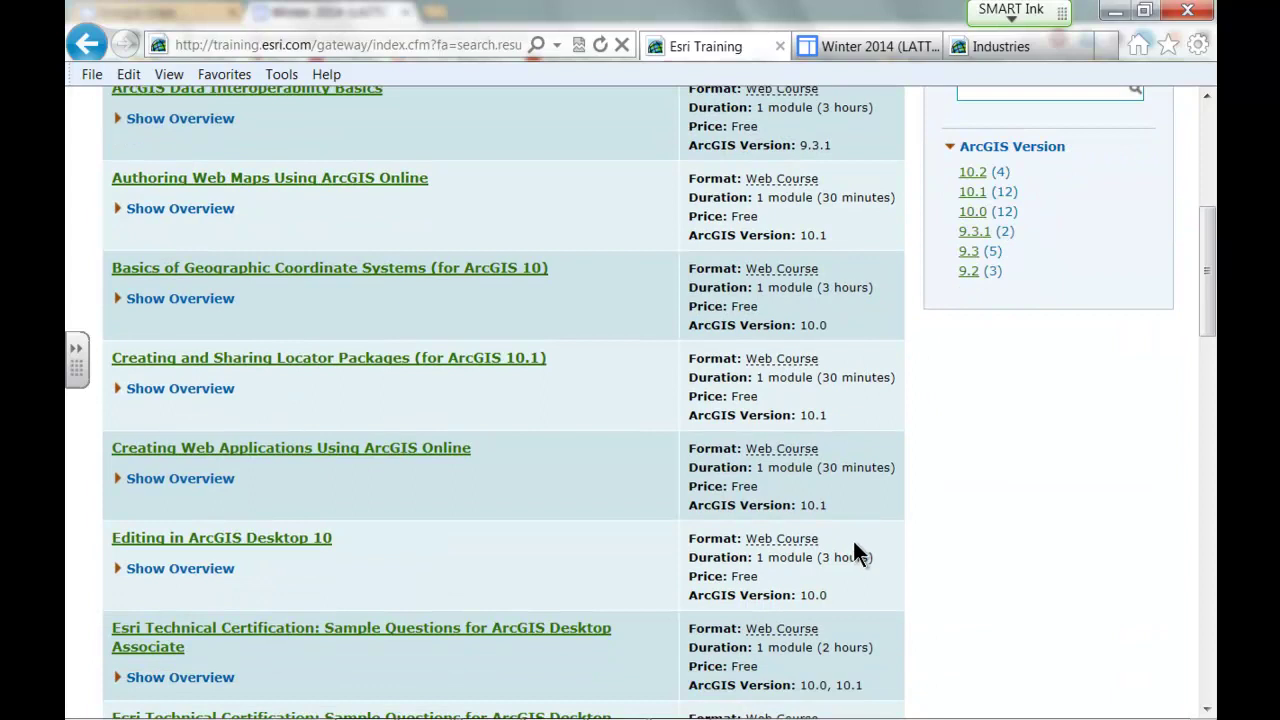
scroll(530, 543, "down", 2)
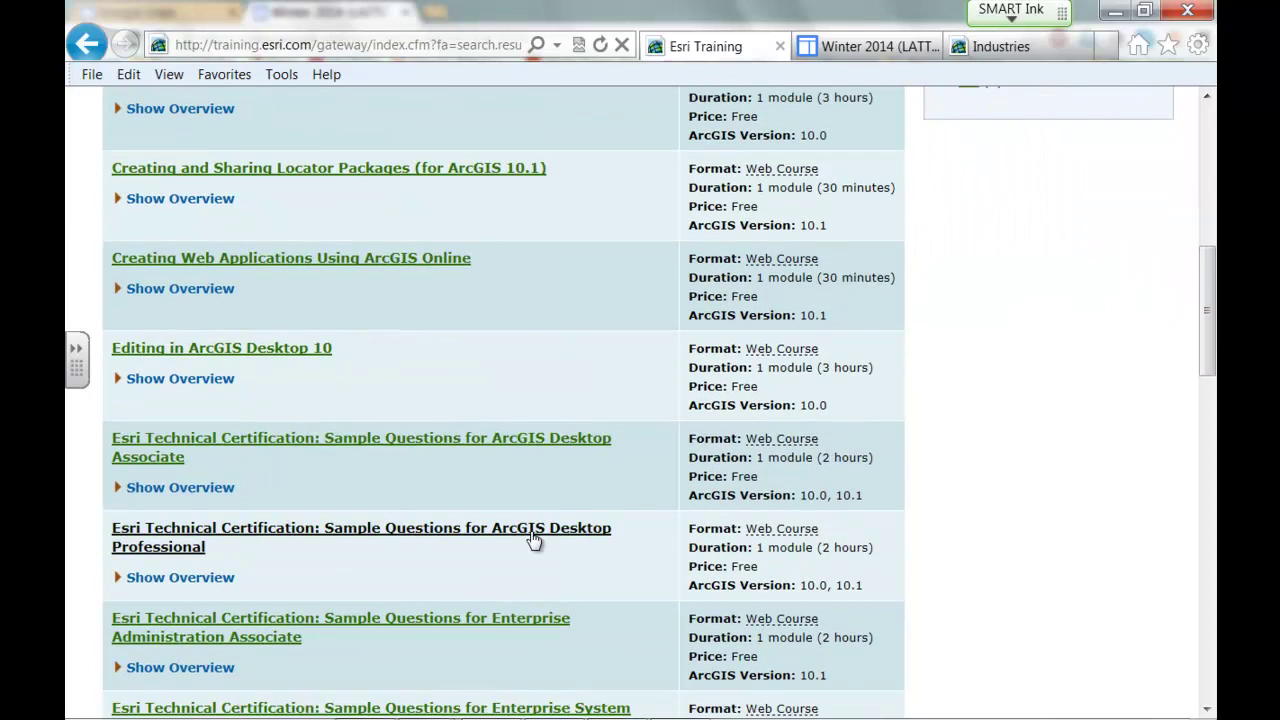
scroll(974, 491, "up", 3)
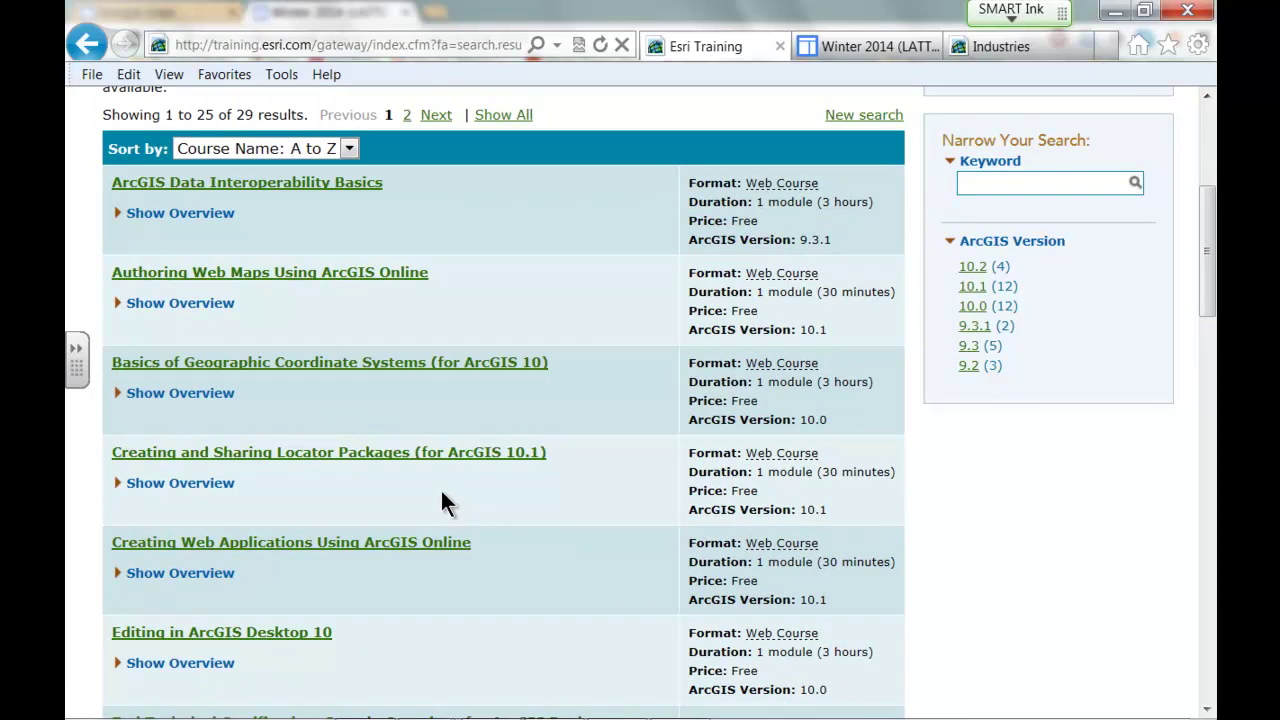
scroll(445, 502, "down", 2)
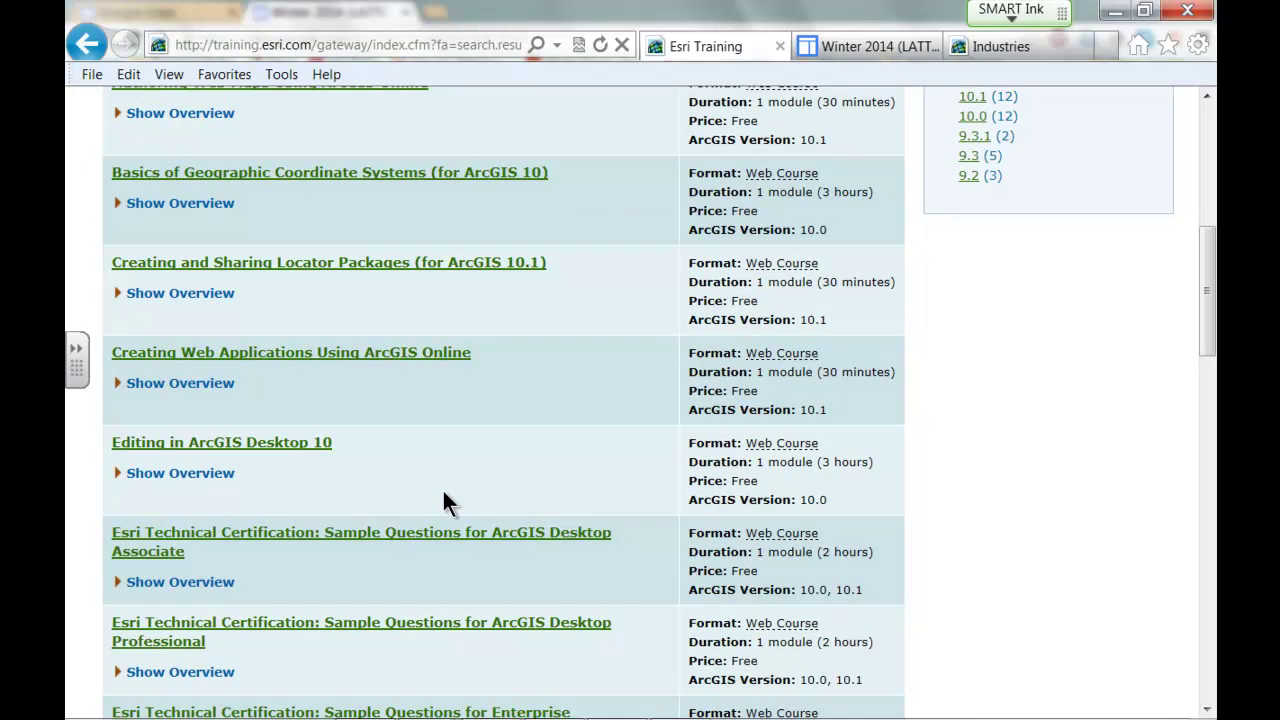
scroll(590, 448, "up", 1)
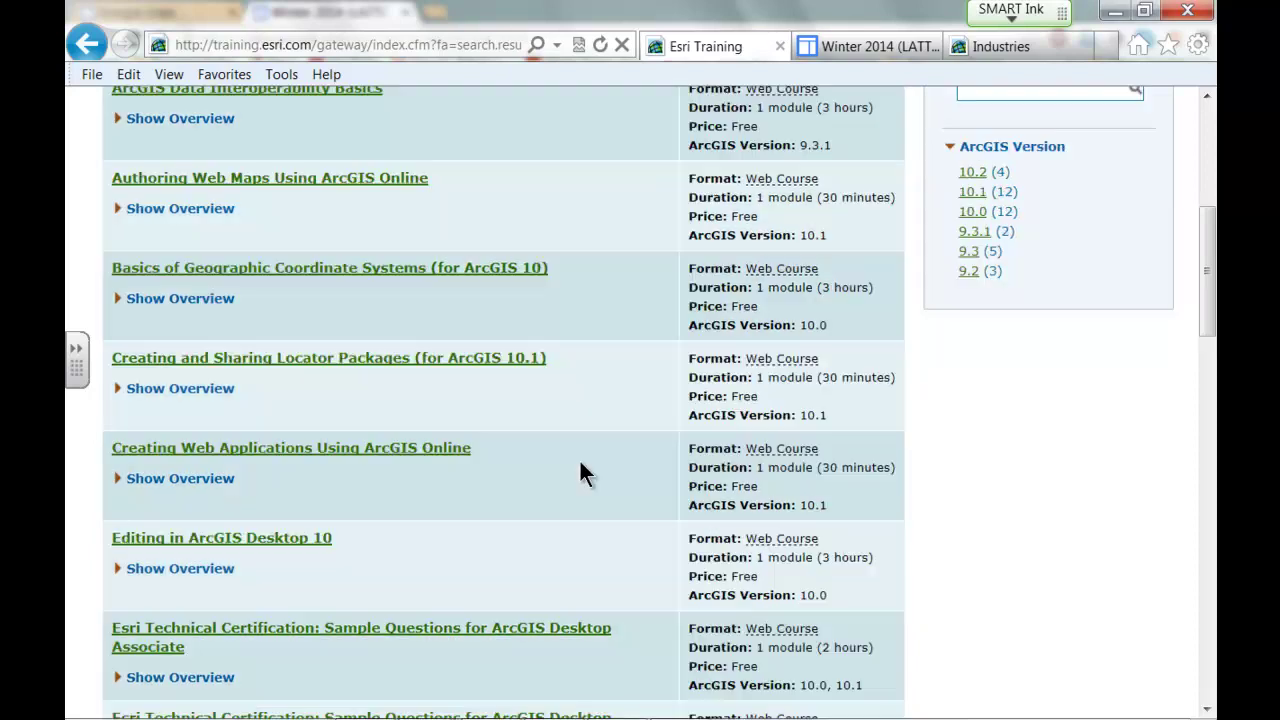
scroll(581, 465, "up", 2)
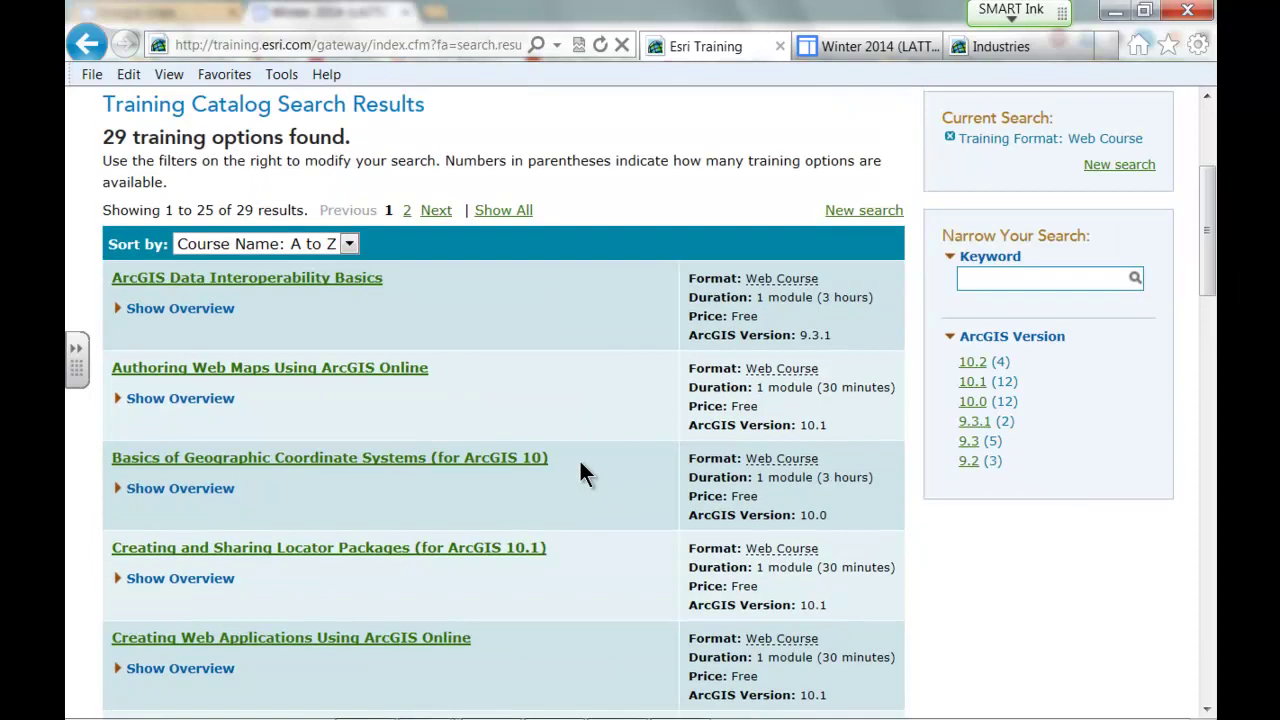
Type 'A)' before the VIEWER heading so it reads 'A) VIEWER'.
left_click(845, 44)
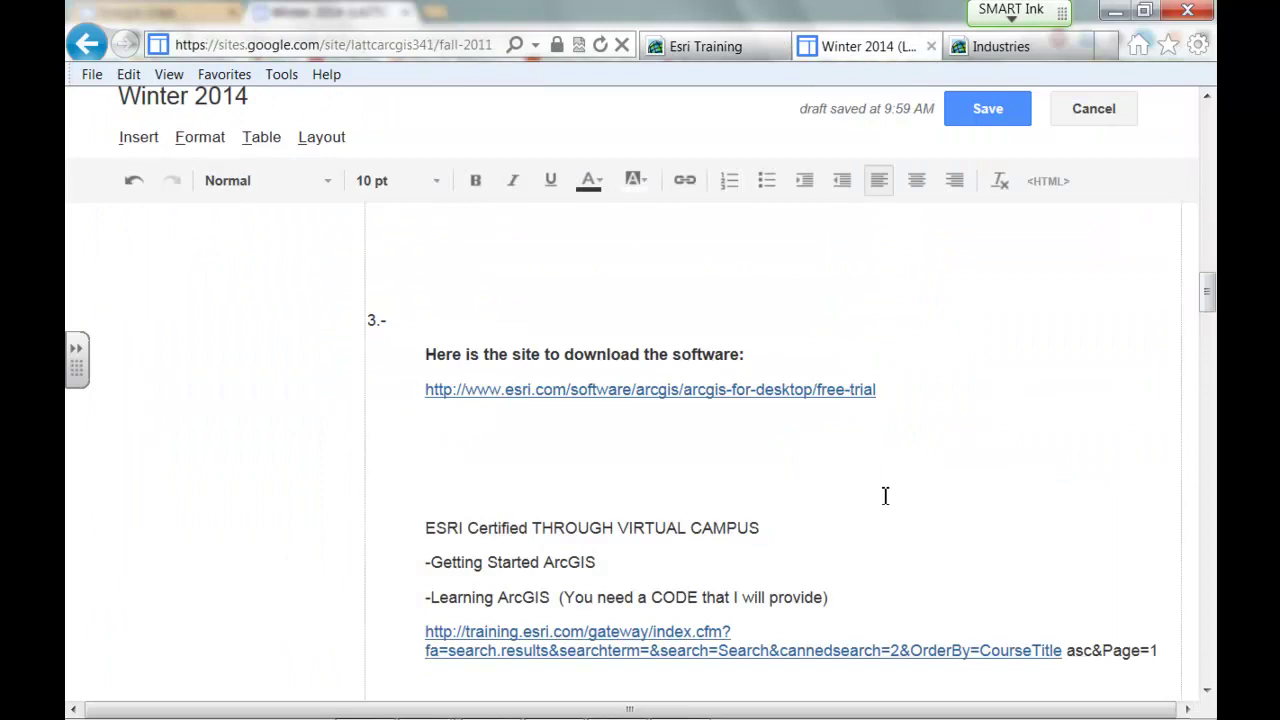
scroll(766, 489, "up", 15)
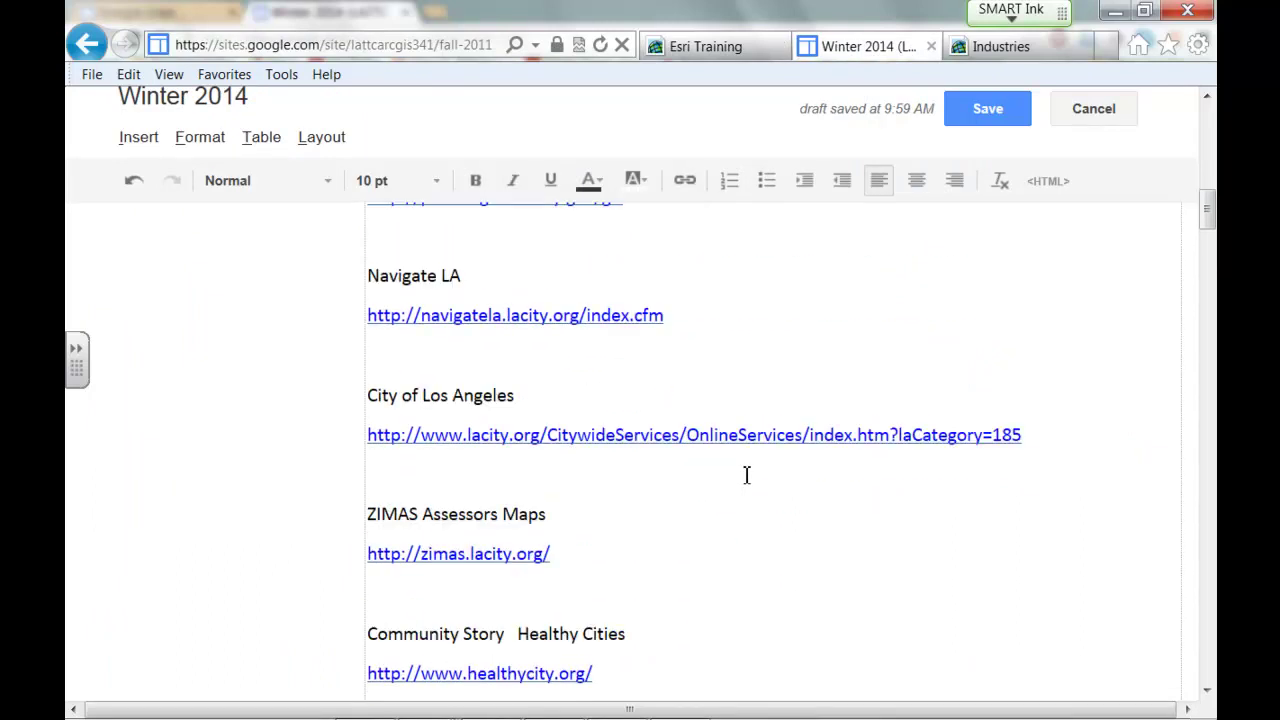
scroll(746, 475, "up", 4)
left_click_drag(505, 488, 407, 487)
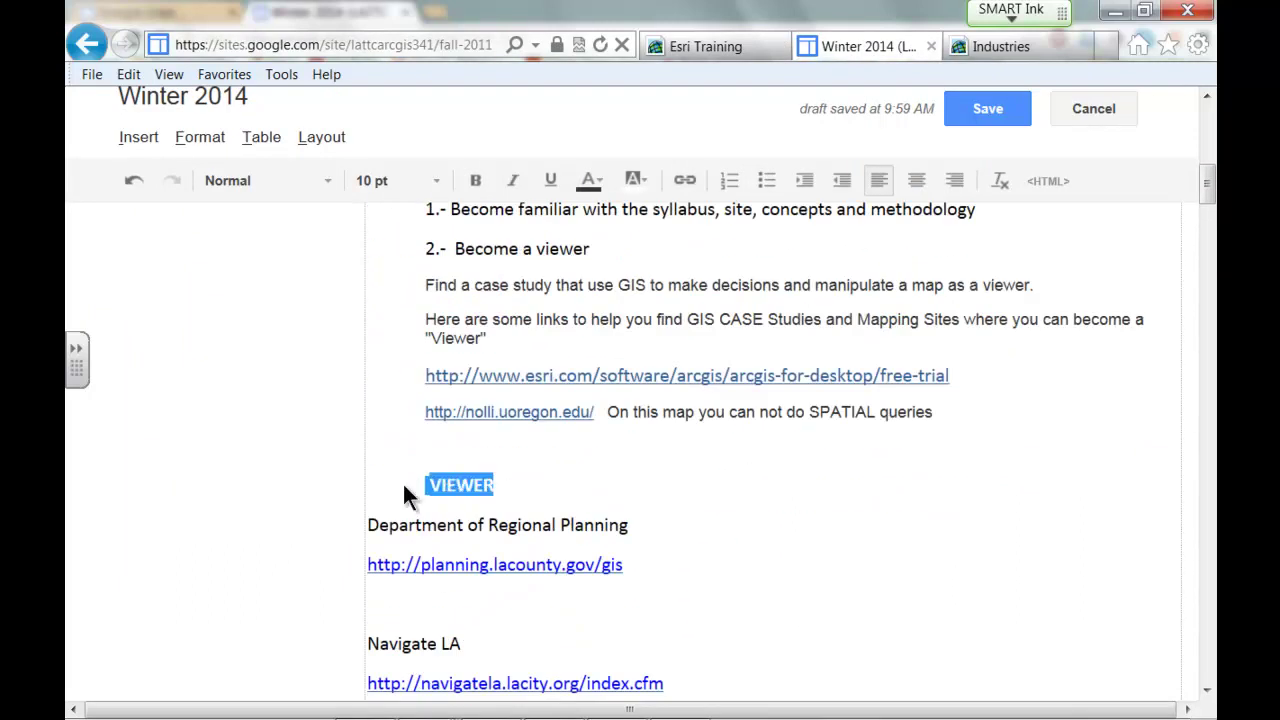
left_click(403, 484)
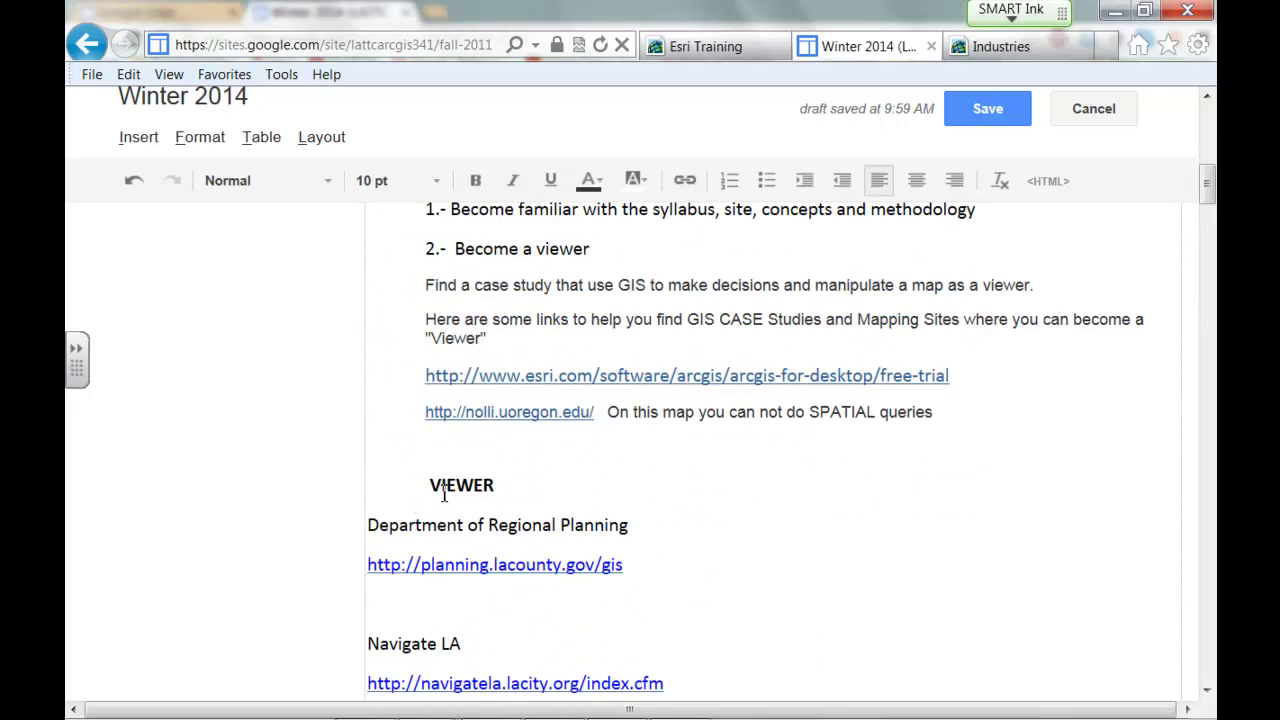
type("A)")
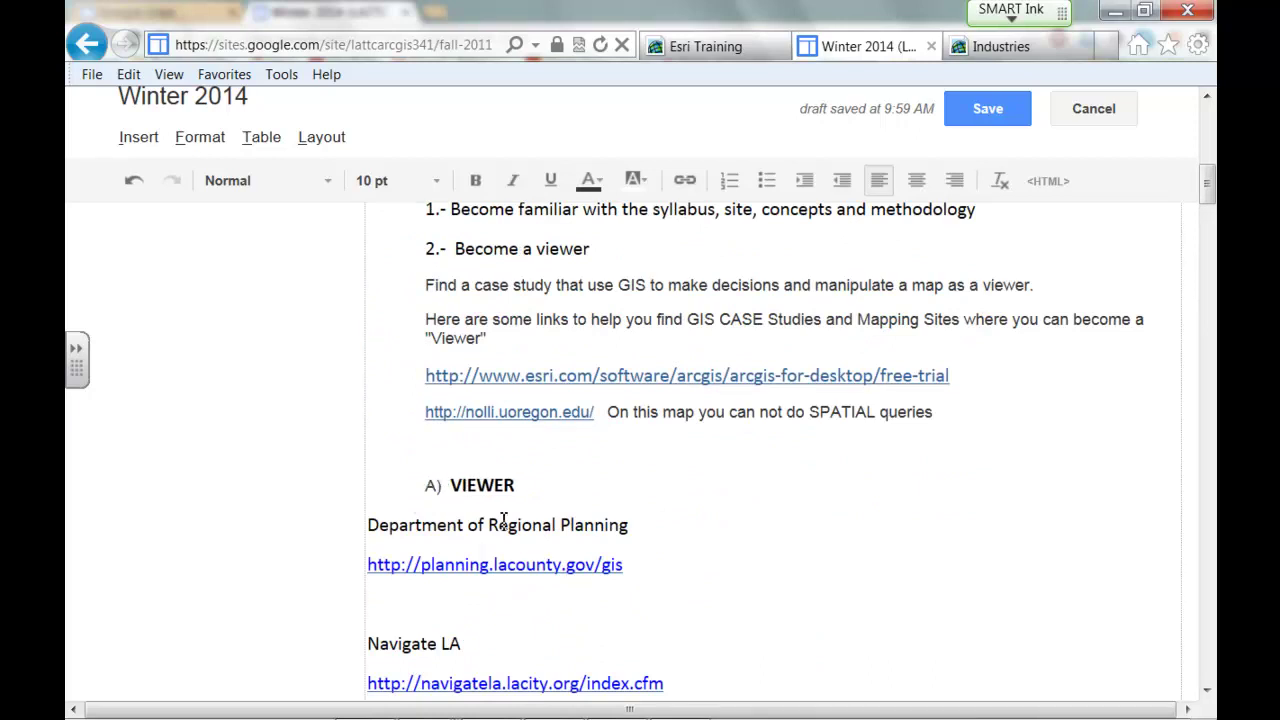
scroll(504, 520, "down", 1)
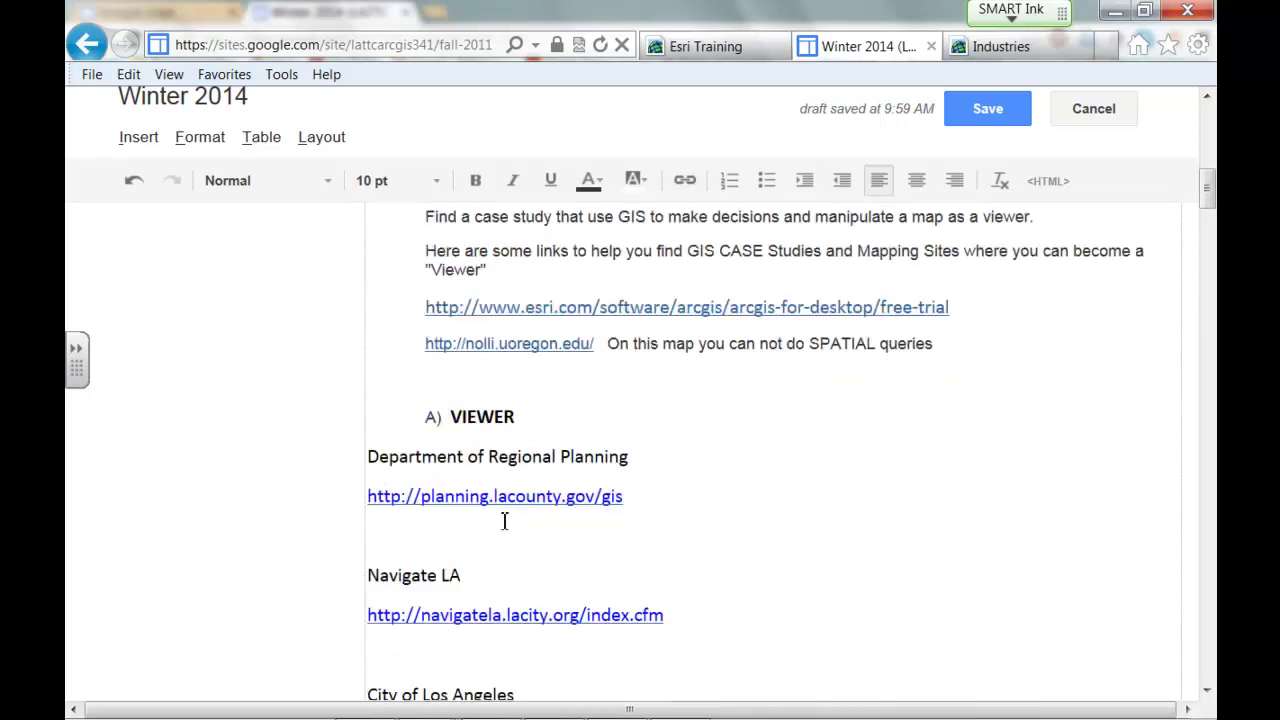
scroll(504, 520, "down", 2)
scroll(504, 520, "down", 4)
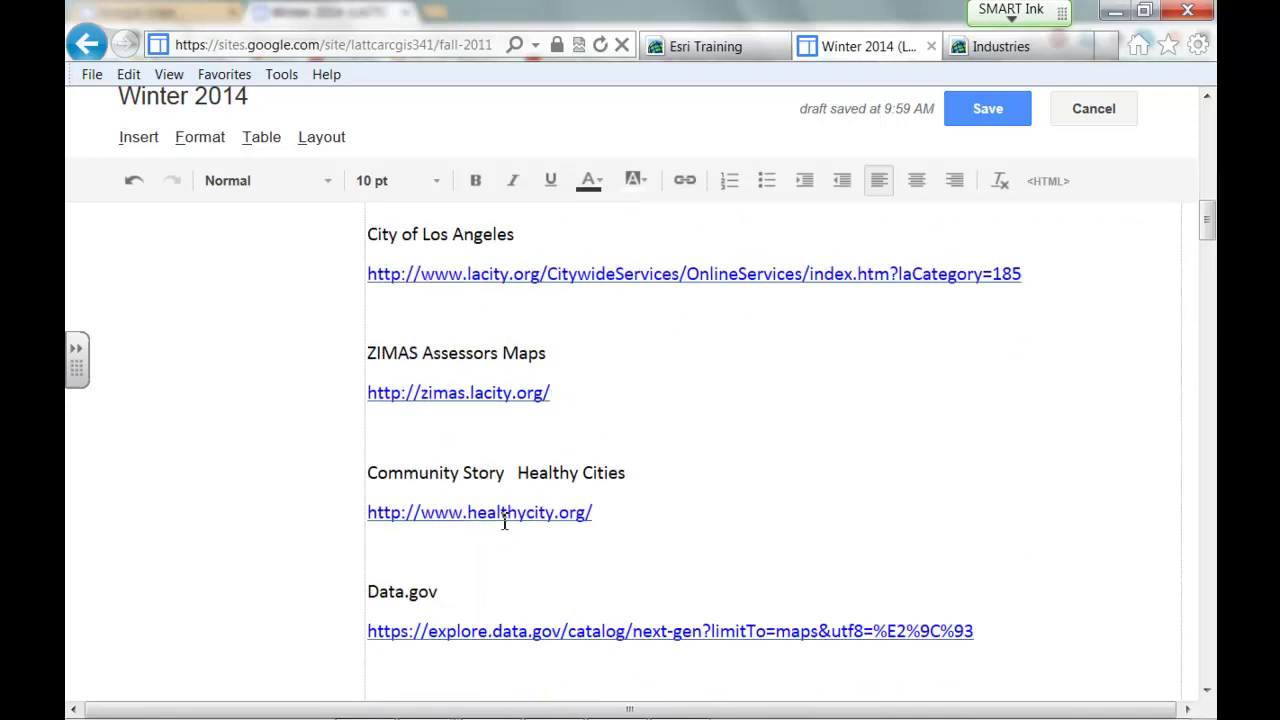
scroll(504, 522, "down", 9)
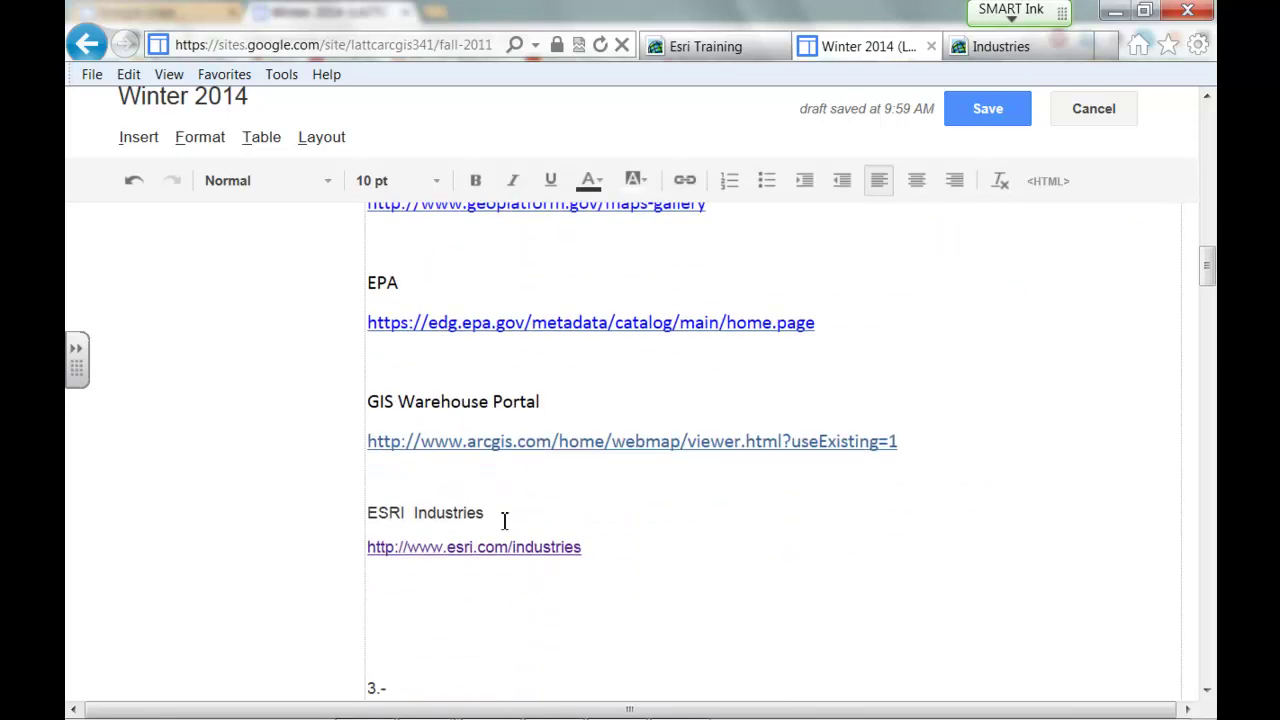
scroll(504, 520, "down", 5)
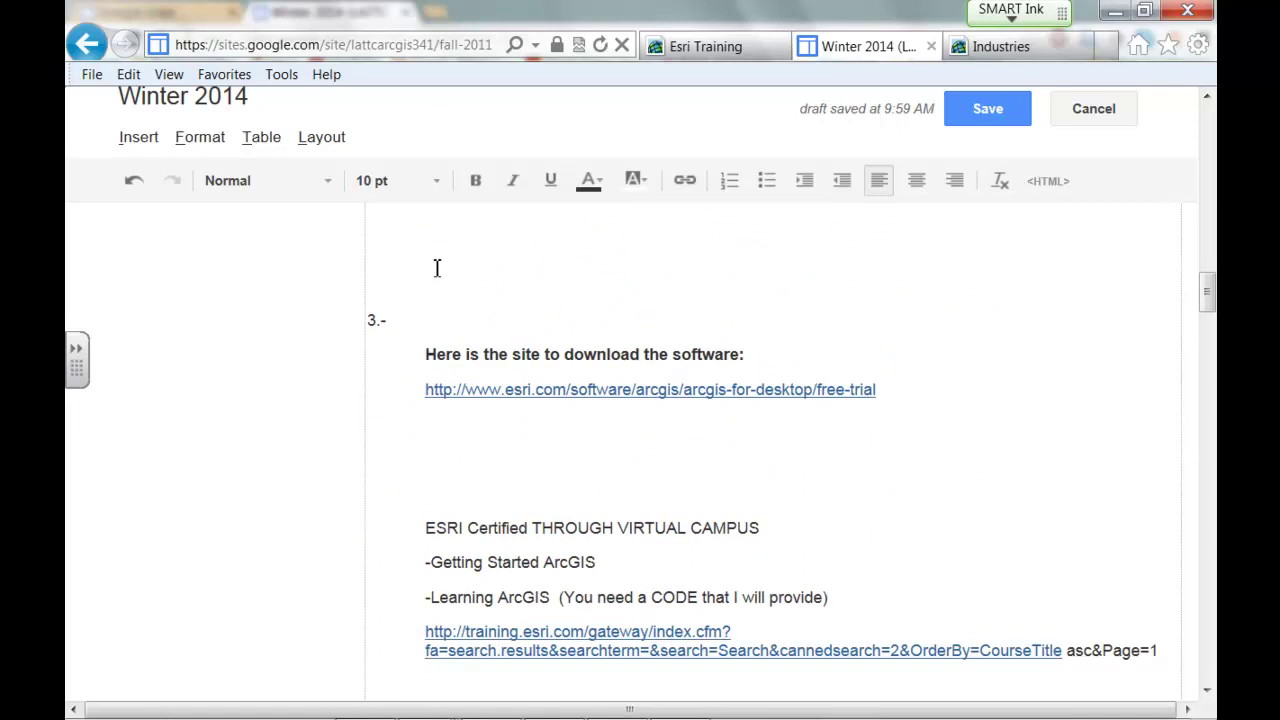
scroll(436, 244, "down", 1)
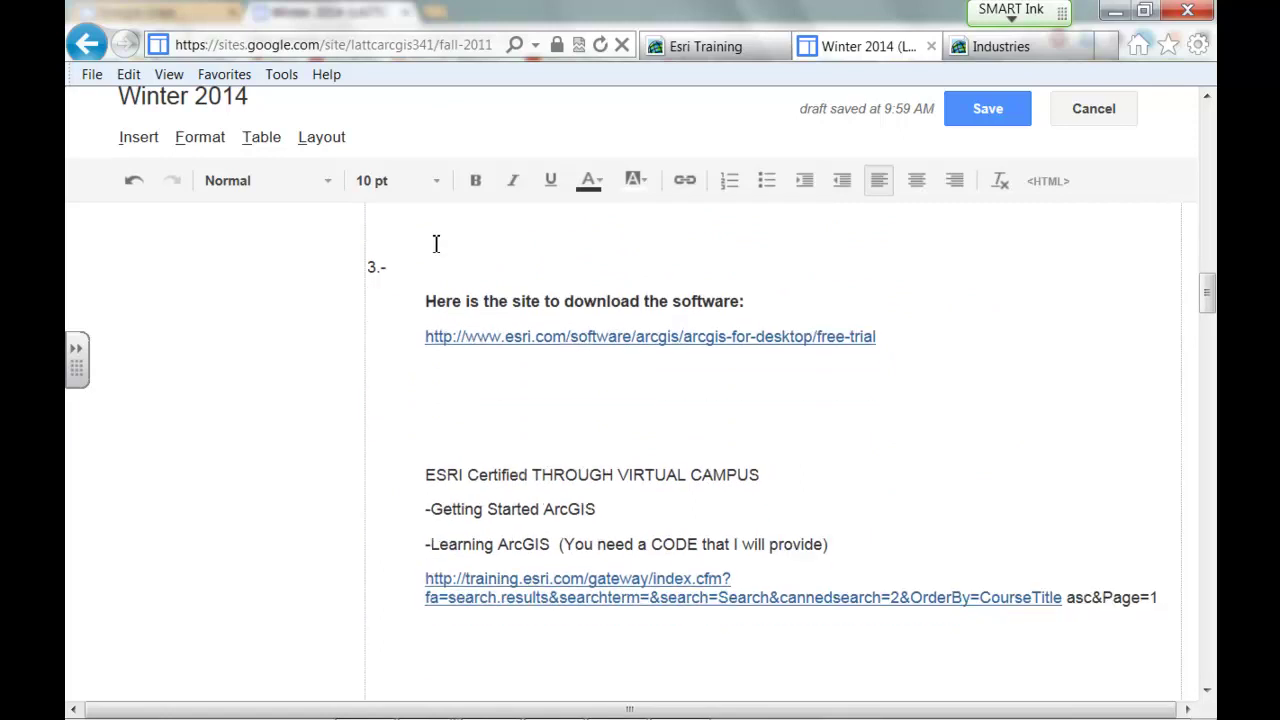
Prefix ESRI Certified with 'B)', bold that line, and remove the blank line above it.
left_click(411, 472)
type("B)")
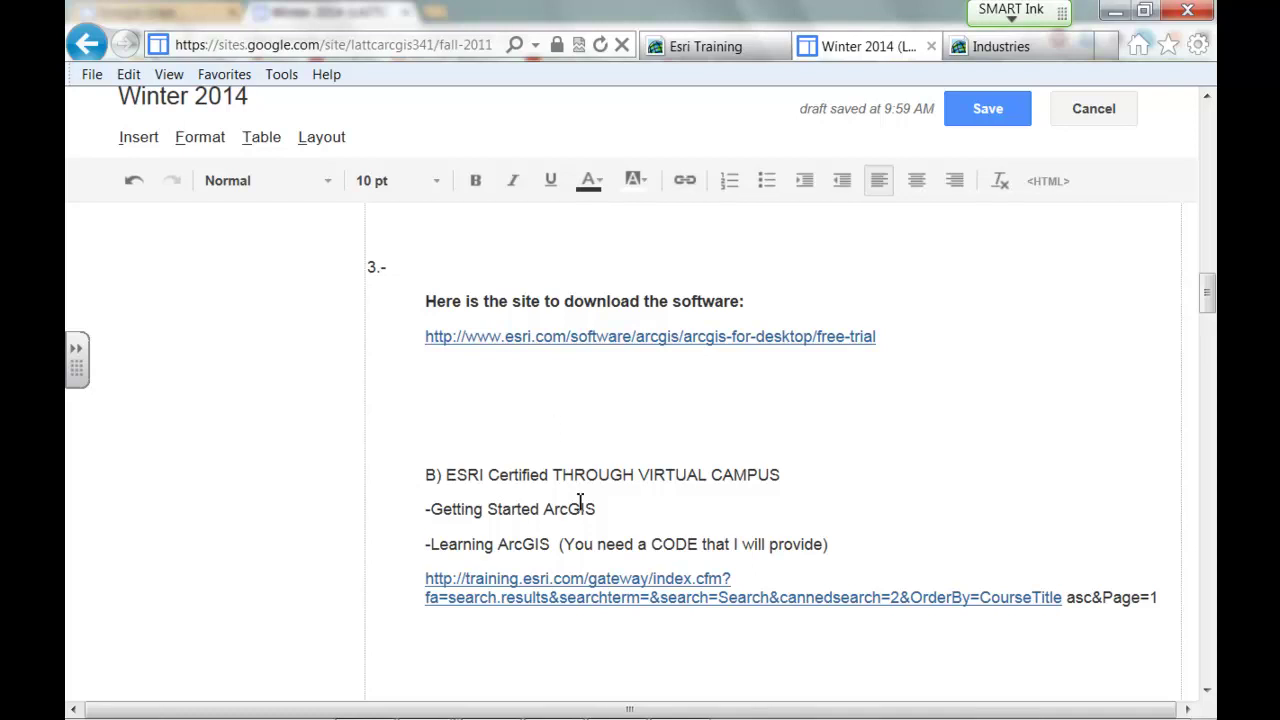
triple_click(476, 462)
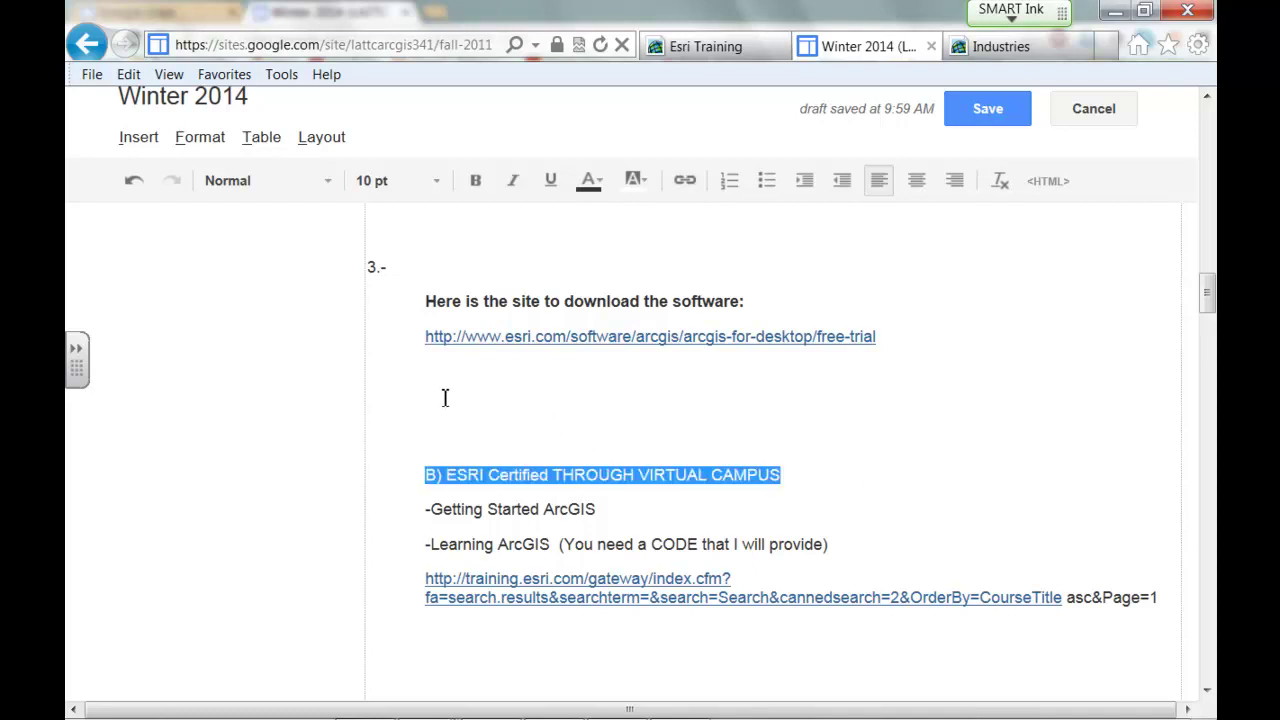
left_click(477, 183)
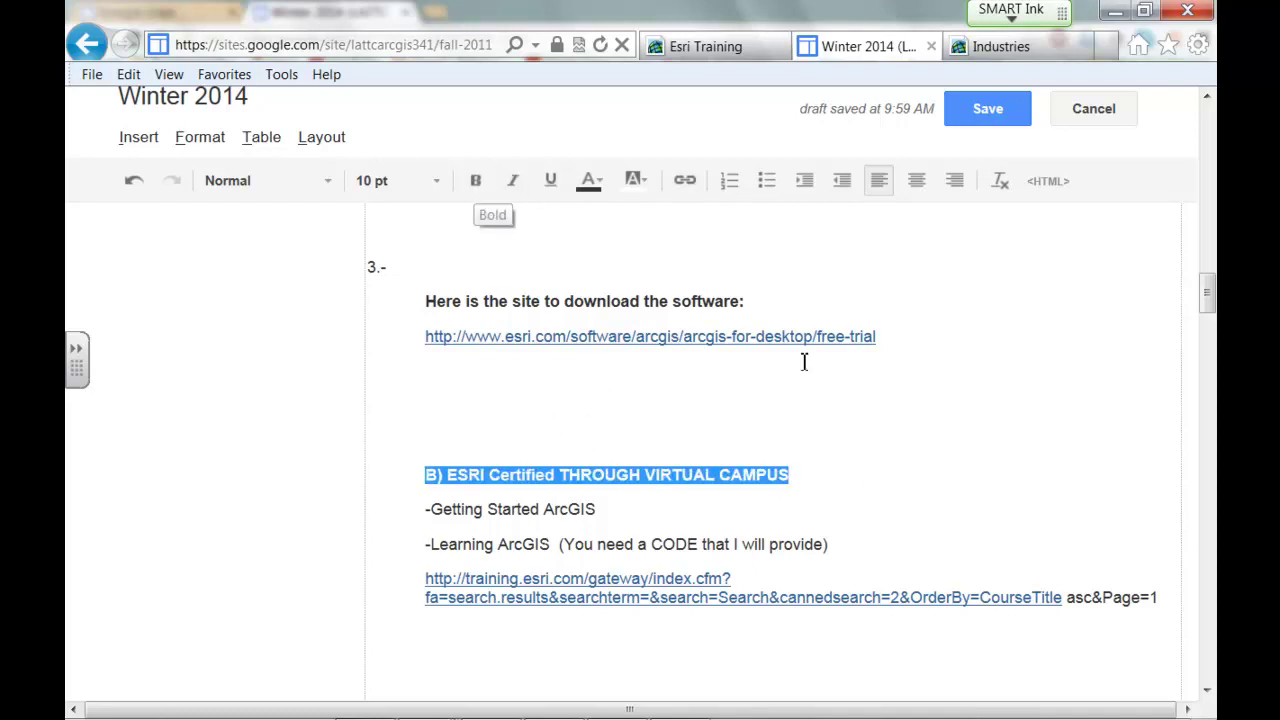
left_click(867, 446)
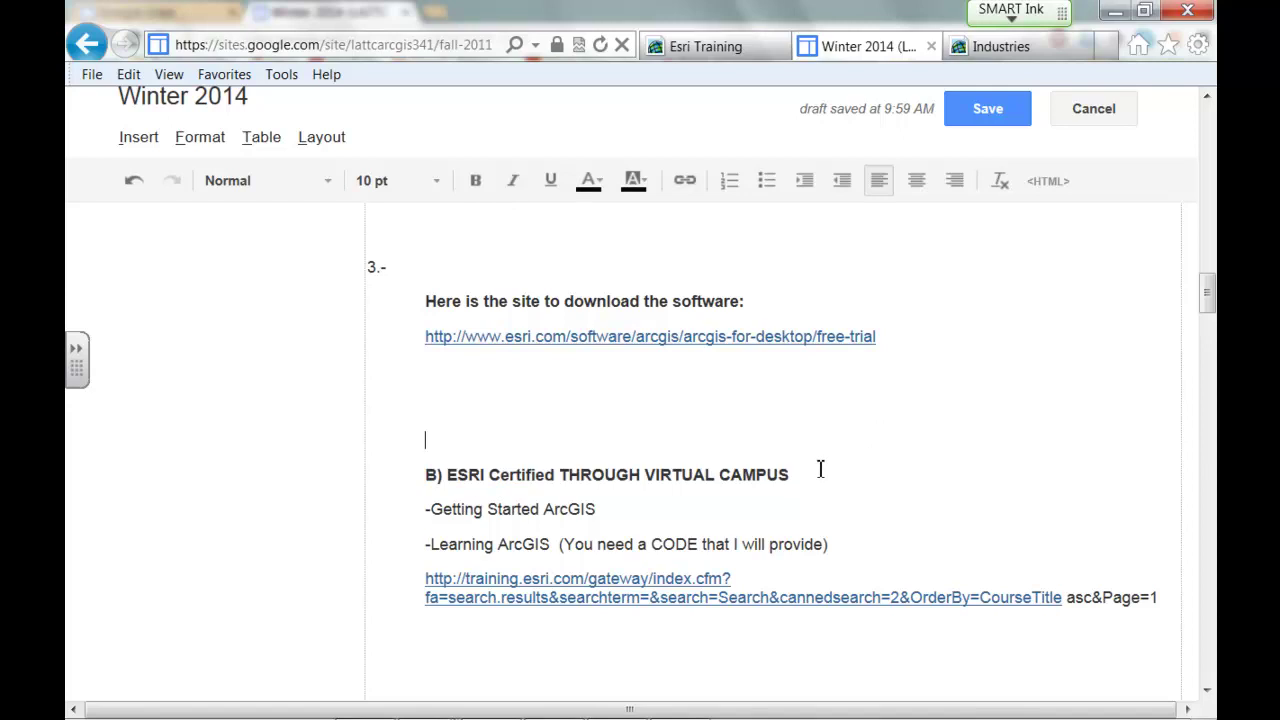
left_click(582, 408)
key("Delete")
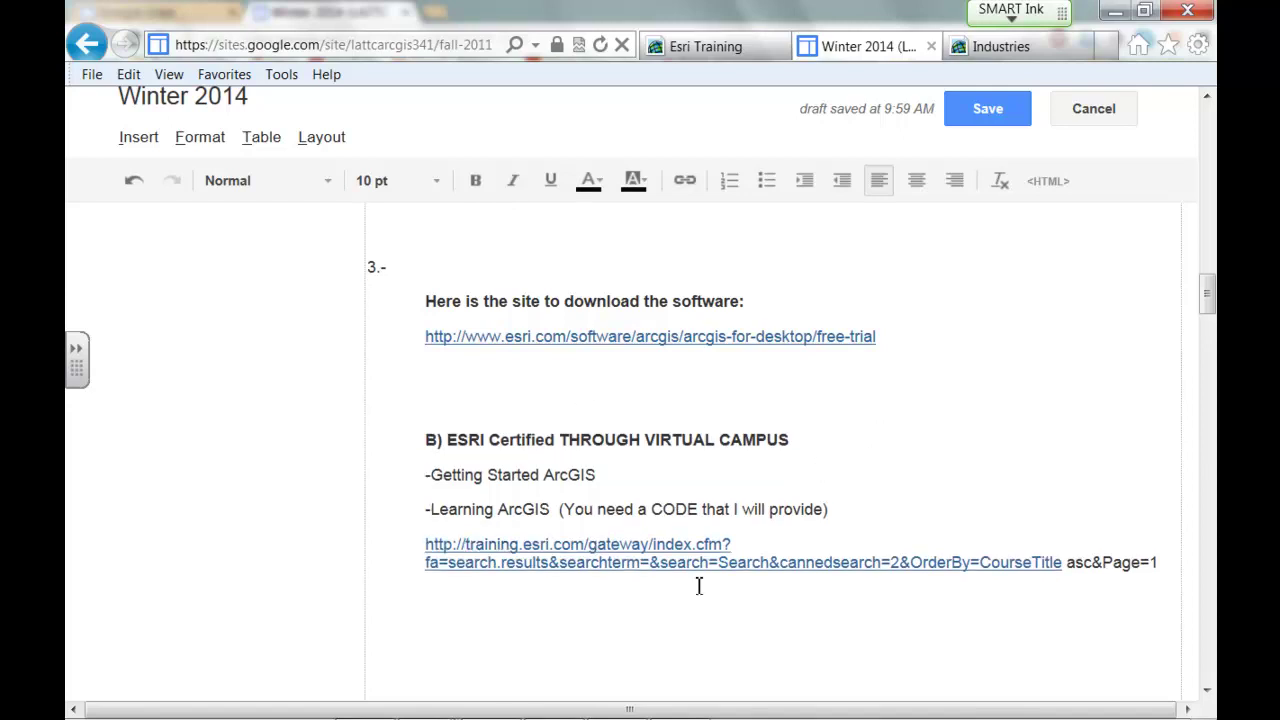
Start a bold 'c)' line below the training catalog link, removing an extra blank line.
left_click(1168, 563)
key("Return")
key("Return")
key("Return")
type("c)")
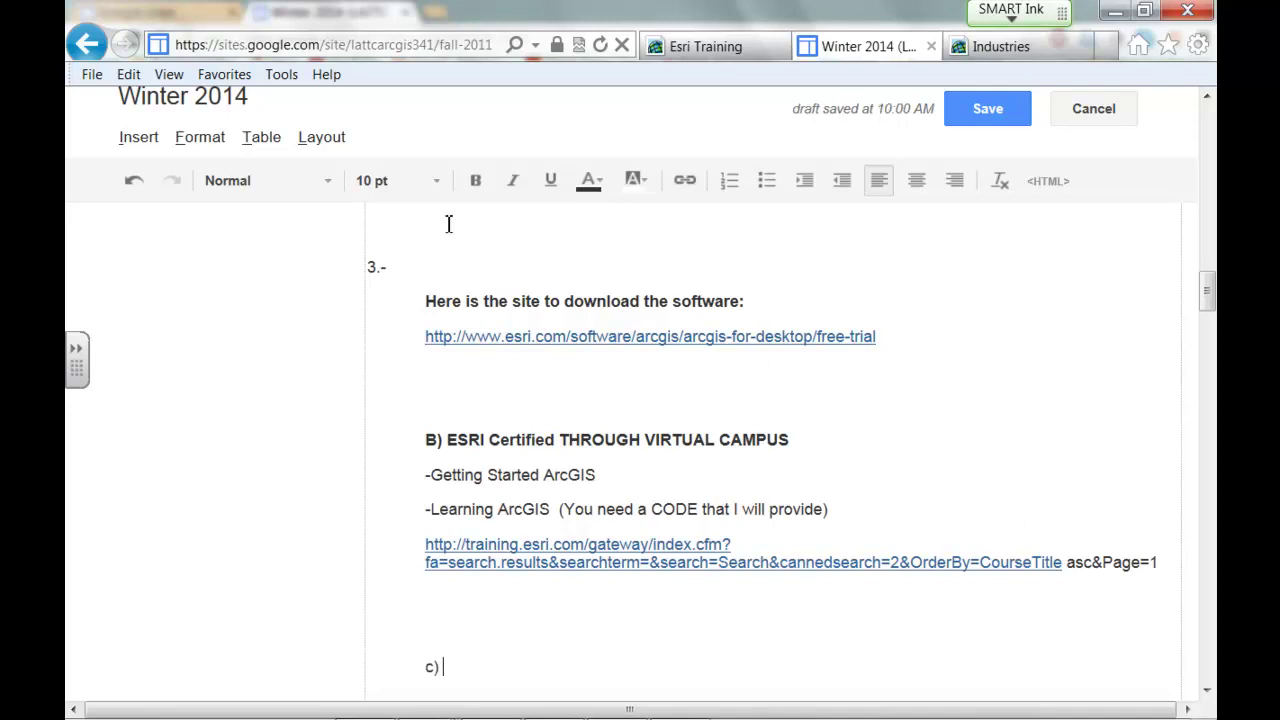
left_click(476, 181)
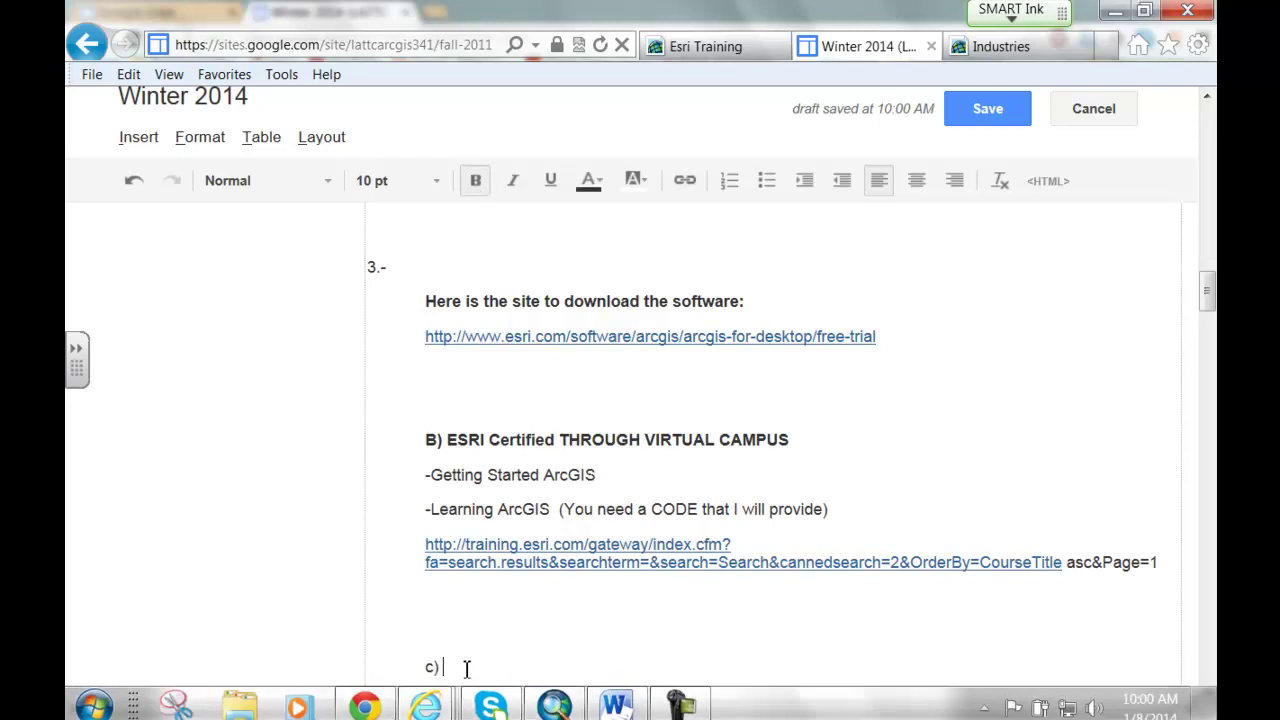
left_click_drag(463, 669, 400, 666)
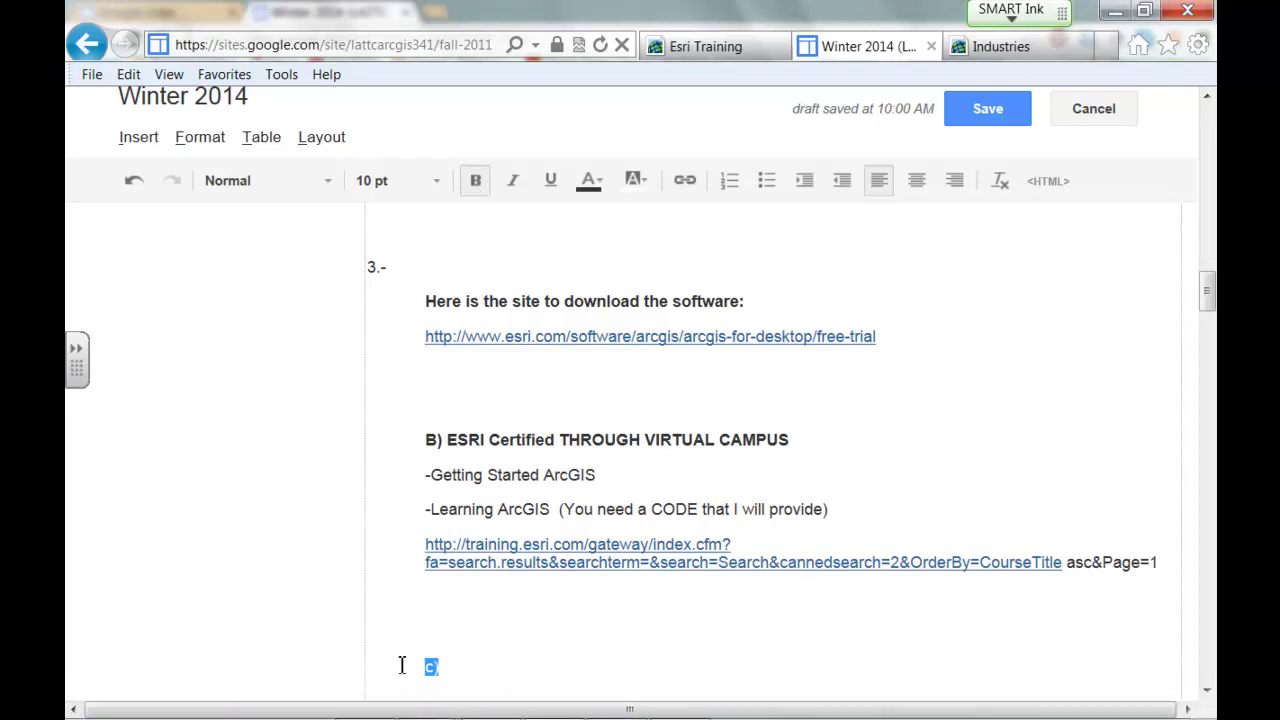
left_click(475, 671)
left_click(449, 605)
key("Delete")
Change the line to 'C) Personal Project' and make the heading bold.
left_click(450, 636)
key("BackSpace")
key("BackSpace")
type("c")
key("BackSpace")
type("C) Personal Proje")
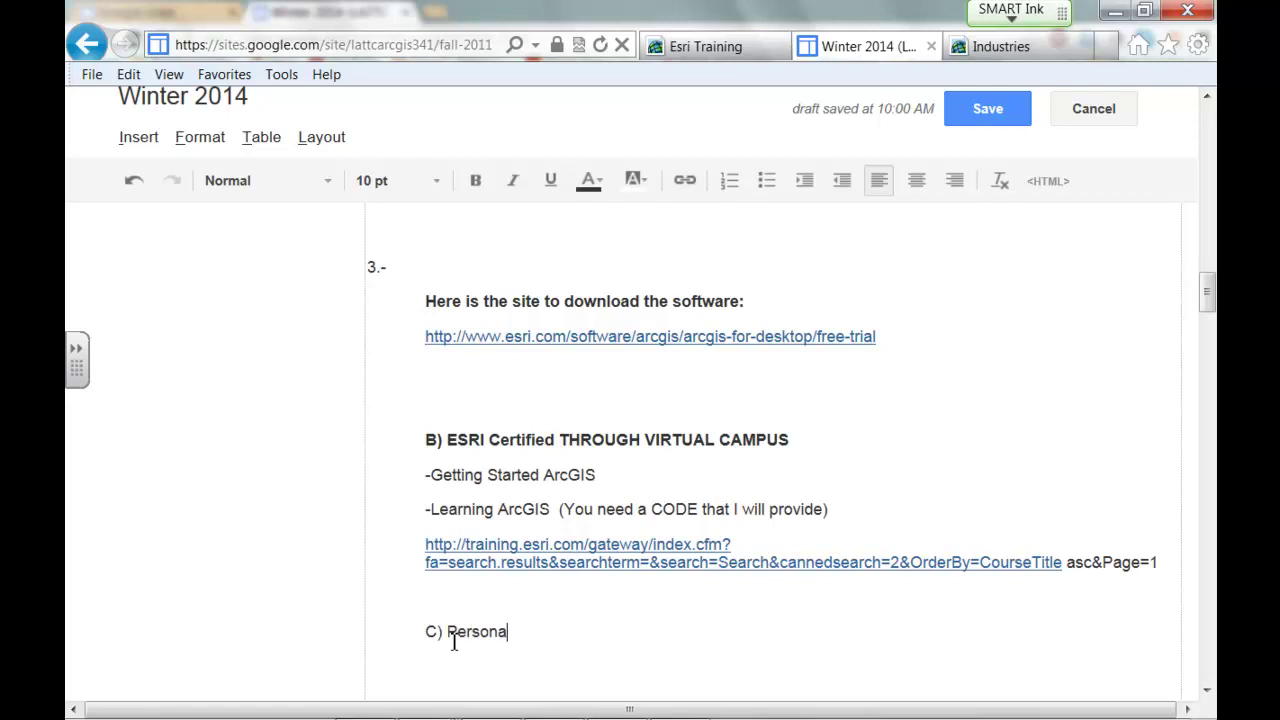
type("ct")
left_click_drag(586, 634, 423, 640)
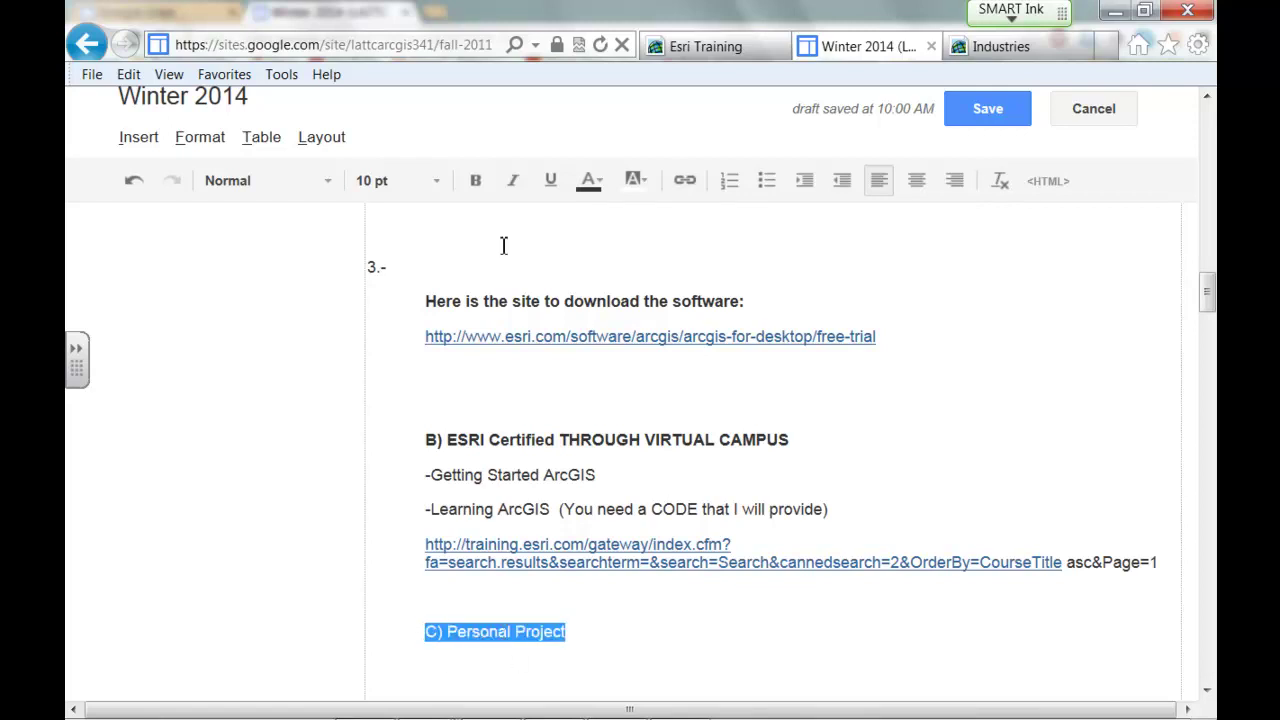
left_click(477, 181)
Deselect the Personal Project heading and switch to the ArcMap window.
left_click(607, 632)
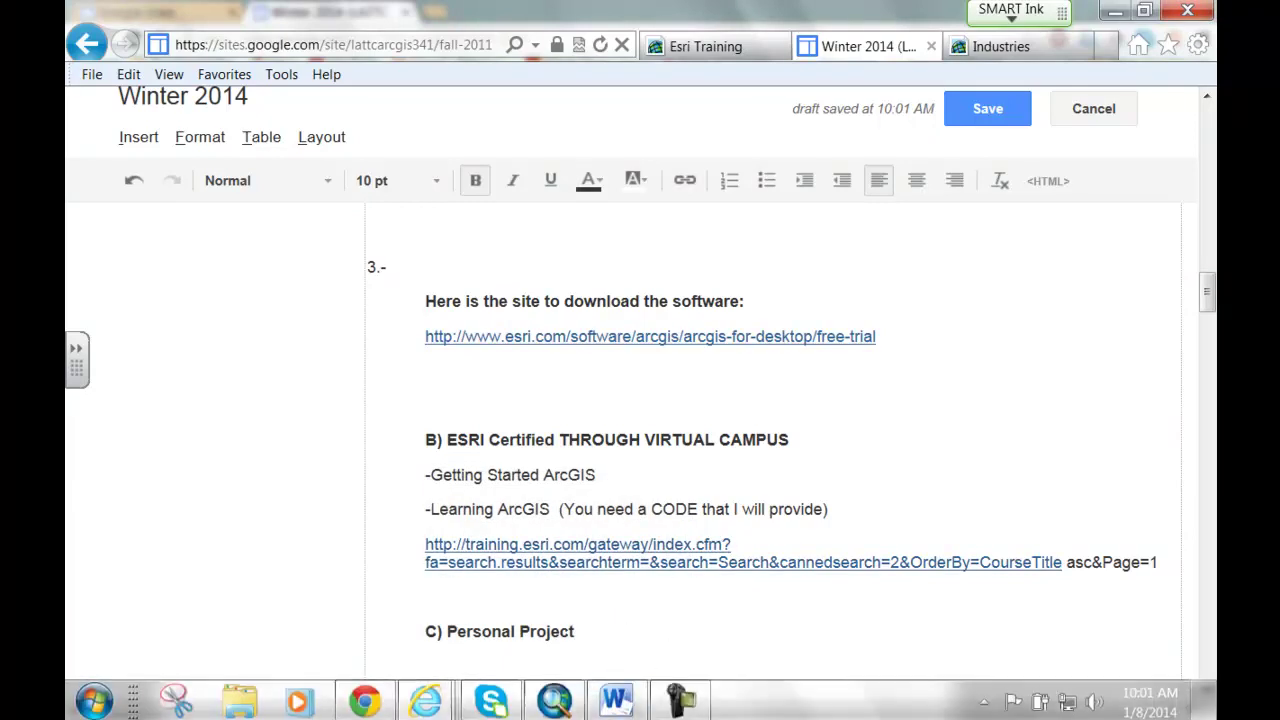
left_click(570, 705)
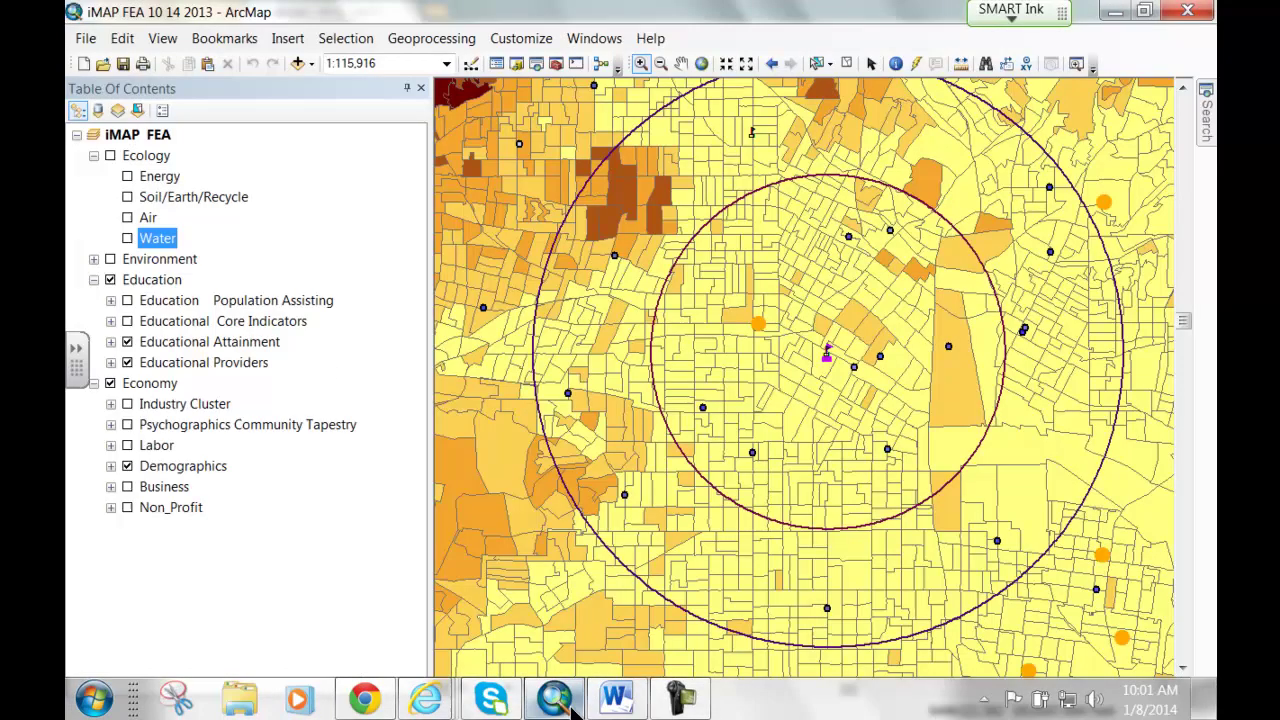
Collapse the Ecology, Education and Economy groups and switch off Education and Economy.
left_click(94, 156)
left_click(94, 197)
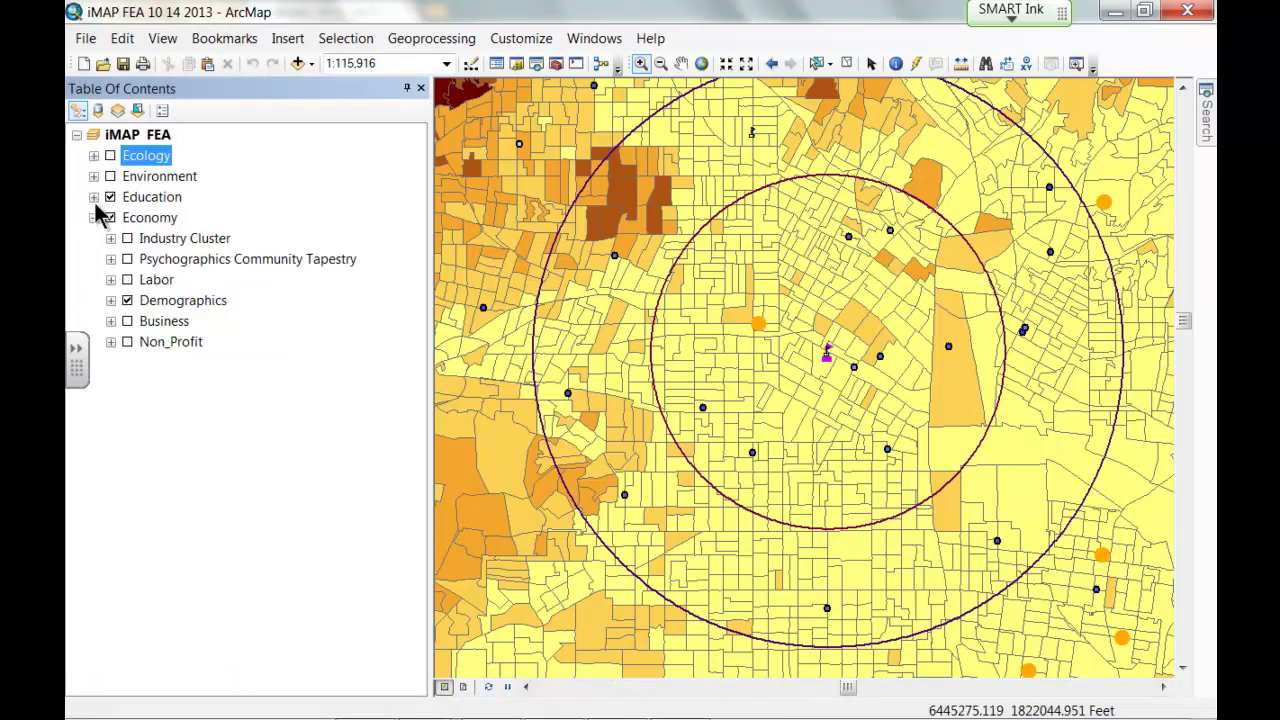
left_click(94, 217)
left_click(110, 197)
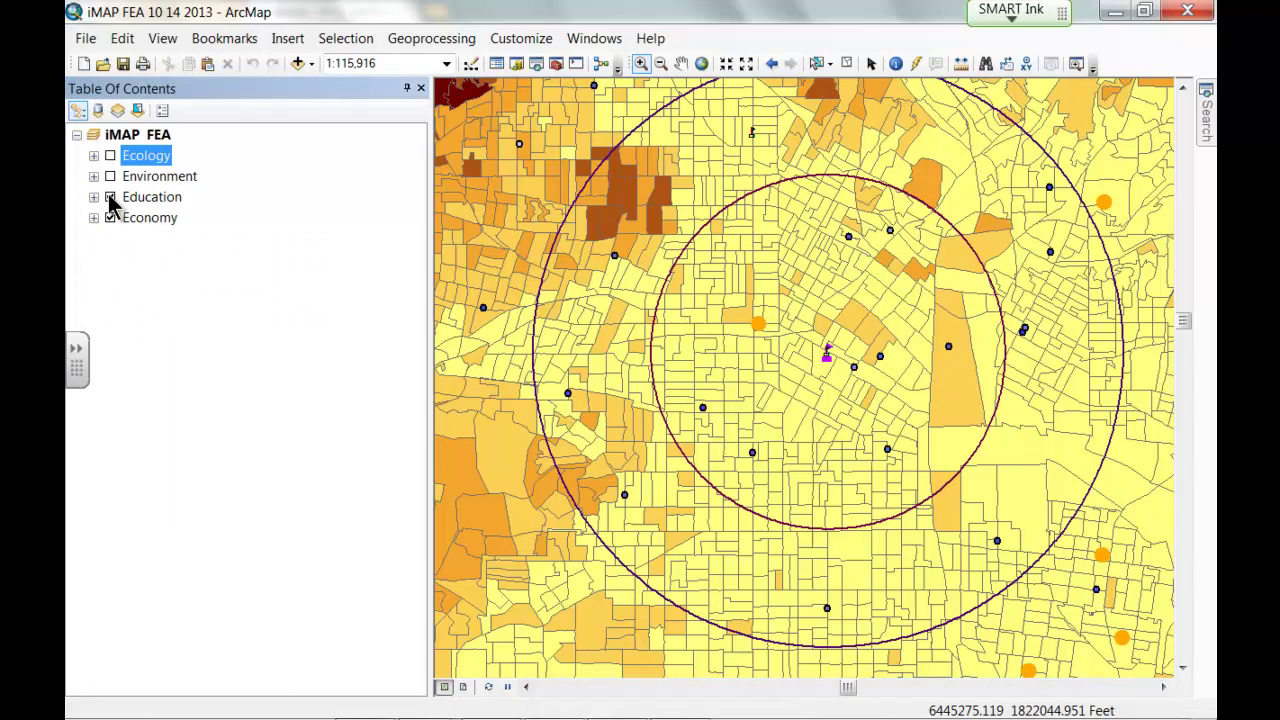
left_click(110, 218)
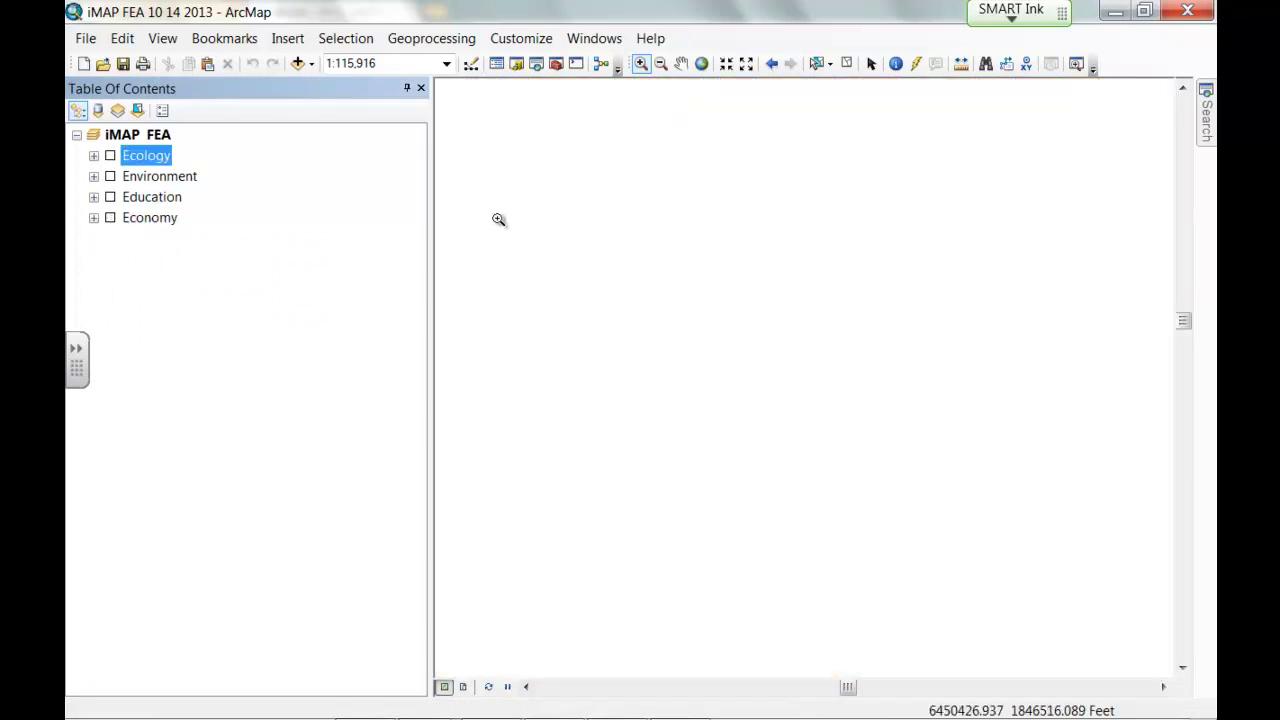
mouse_move(431, 248)
left_mouse_down()
mouse_move(343, 243)
mouse_move(418, 257)
left_mouse_up()
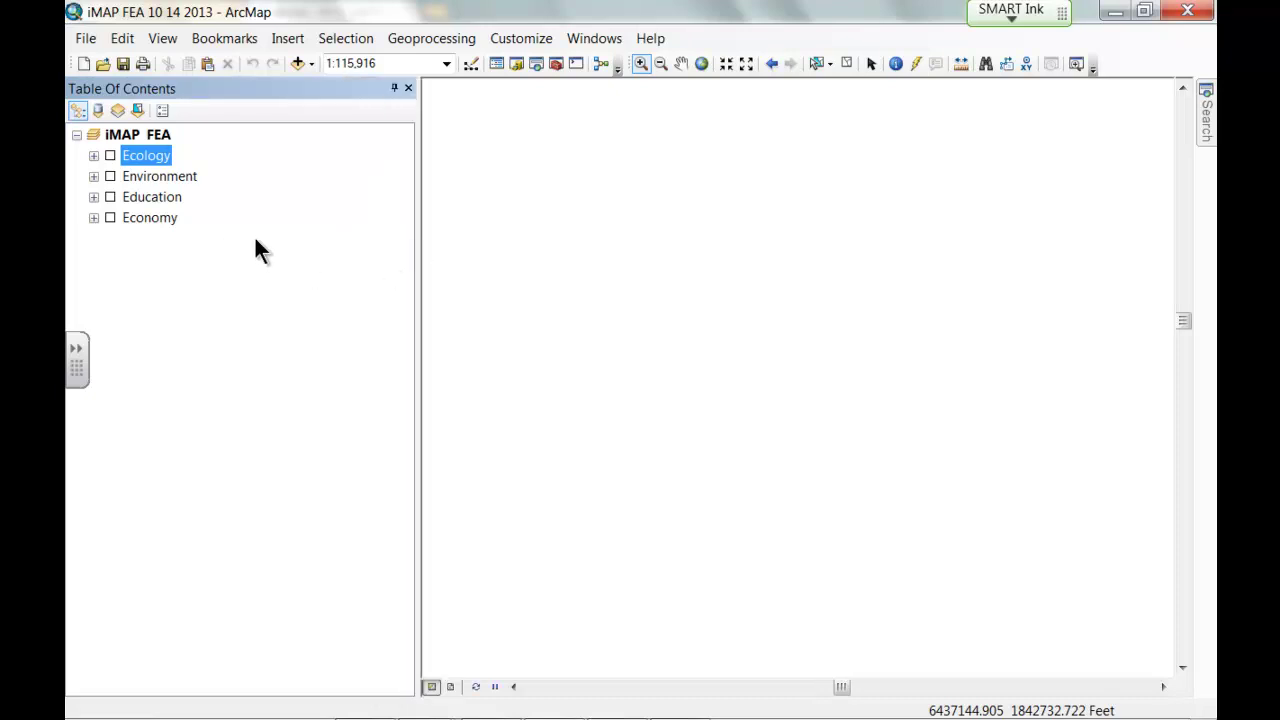